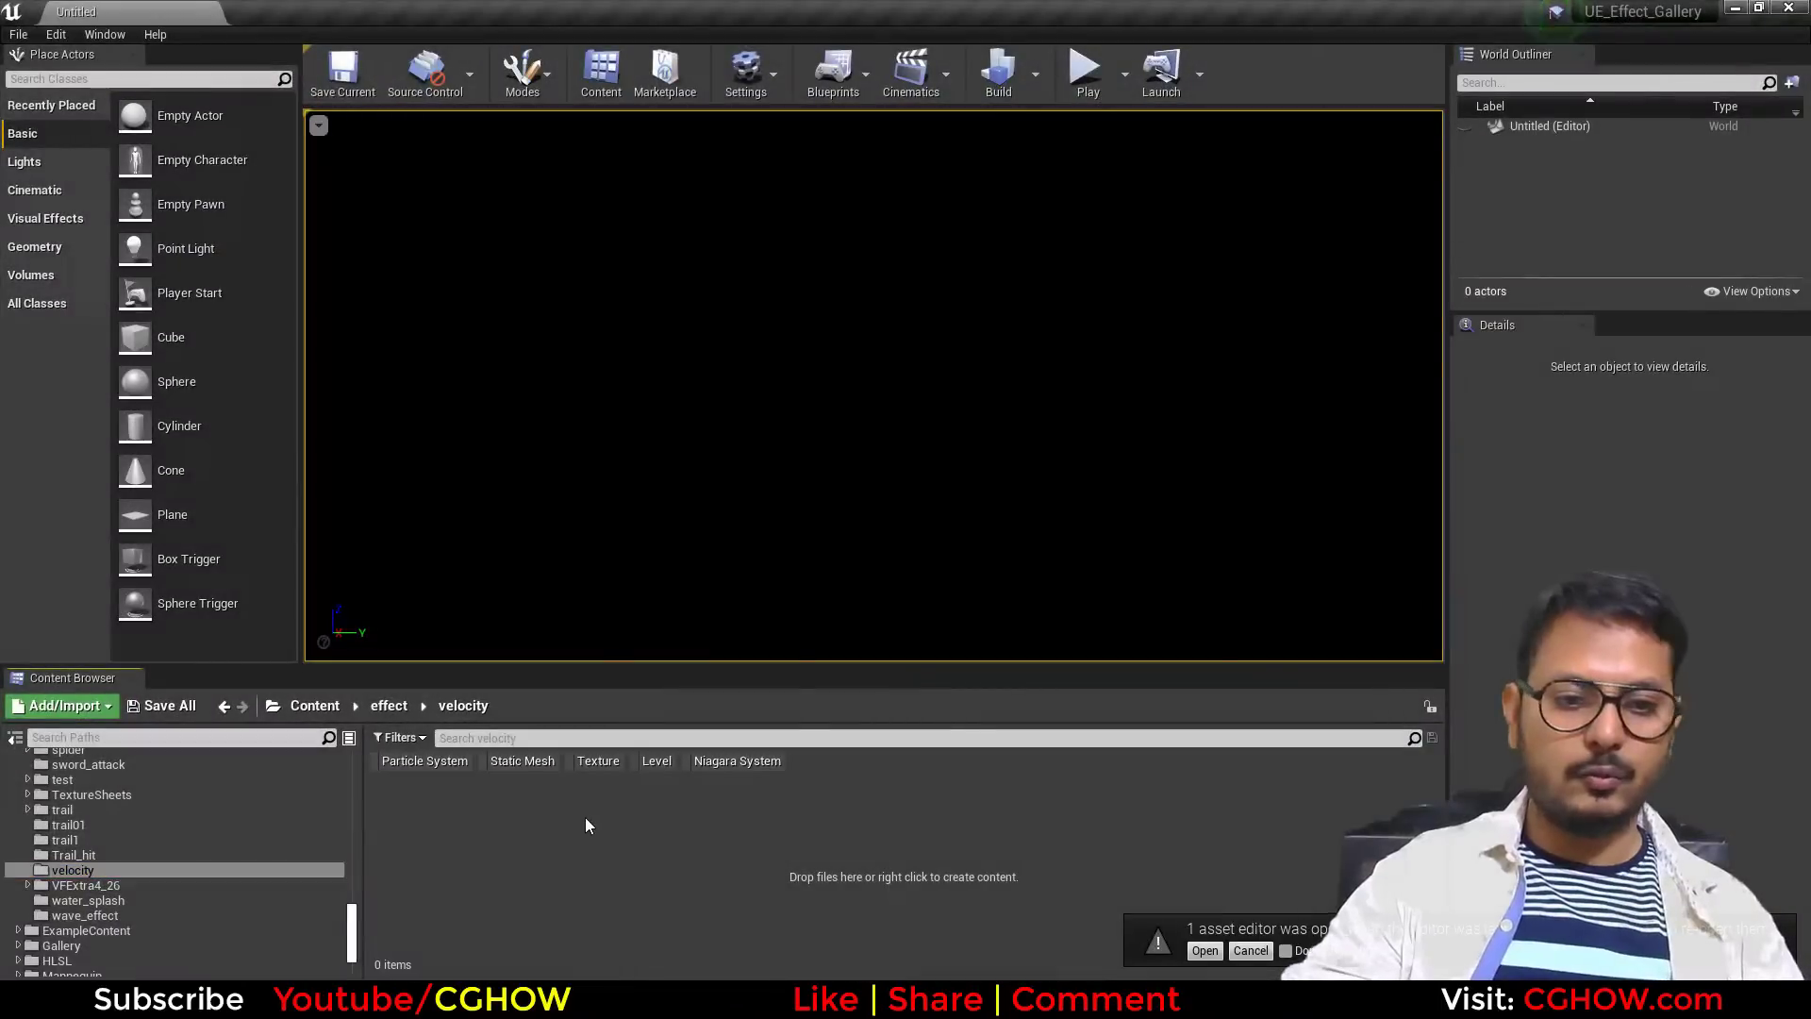
Create a Niagara System from the Fountain emitter template in the velocity folder, named 'velocity'.
right_click(585, 816)
mouse_move(666, 660)
left_click(893, 947)
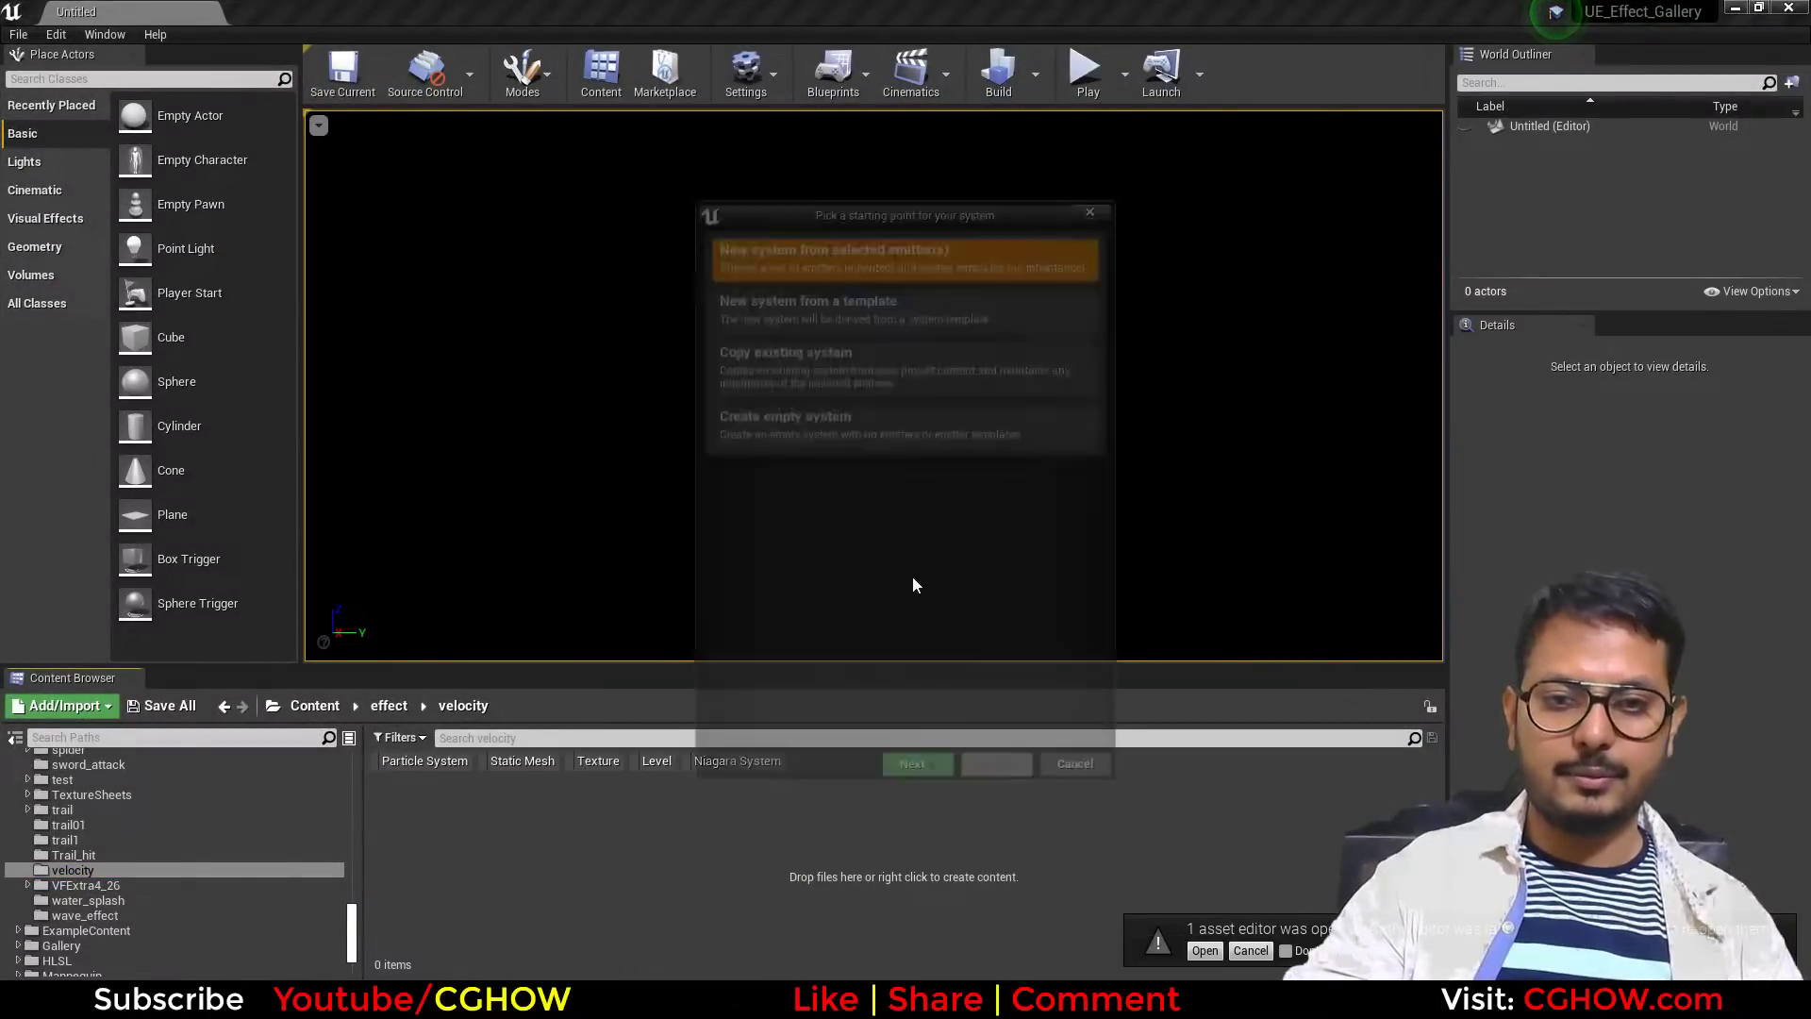
left_click(913, 773)
left_click(874, 556)
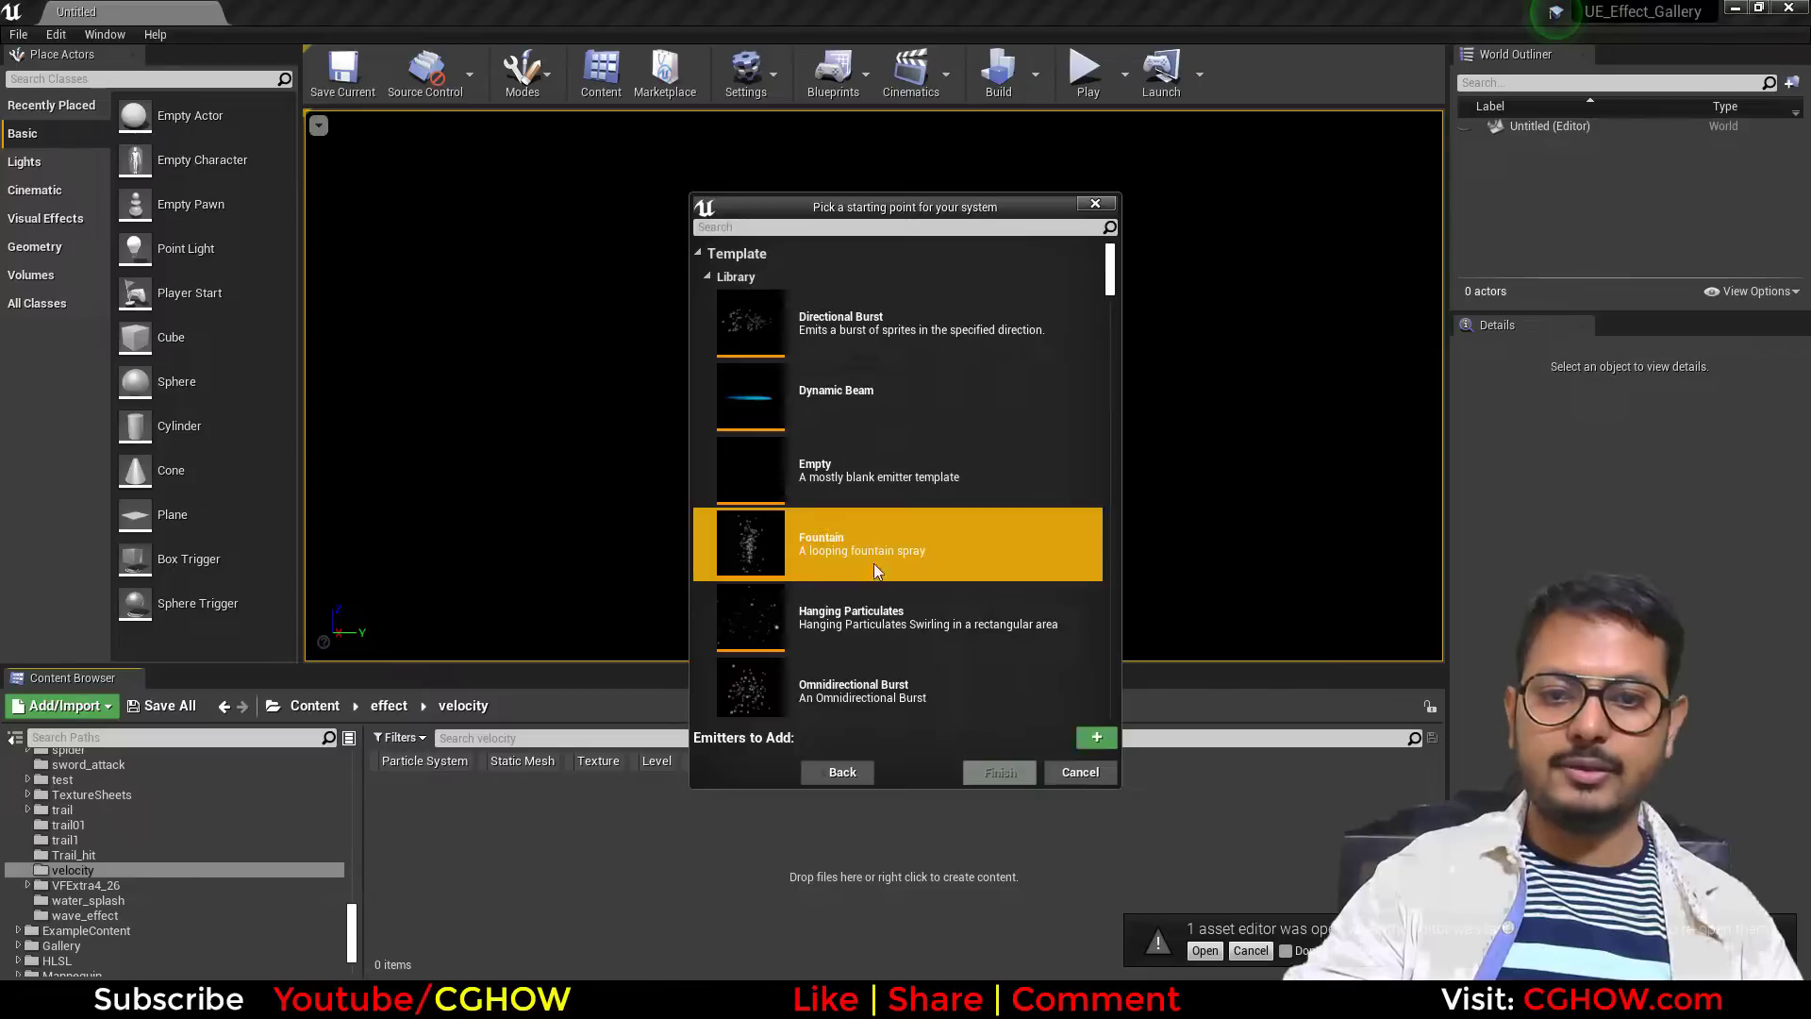
left_click(1094, 719)
left_click(981, 773)
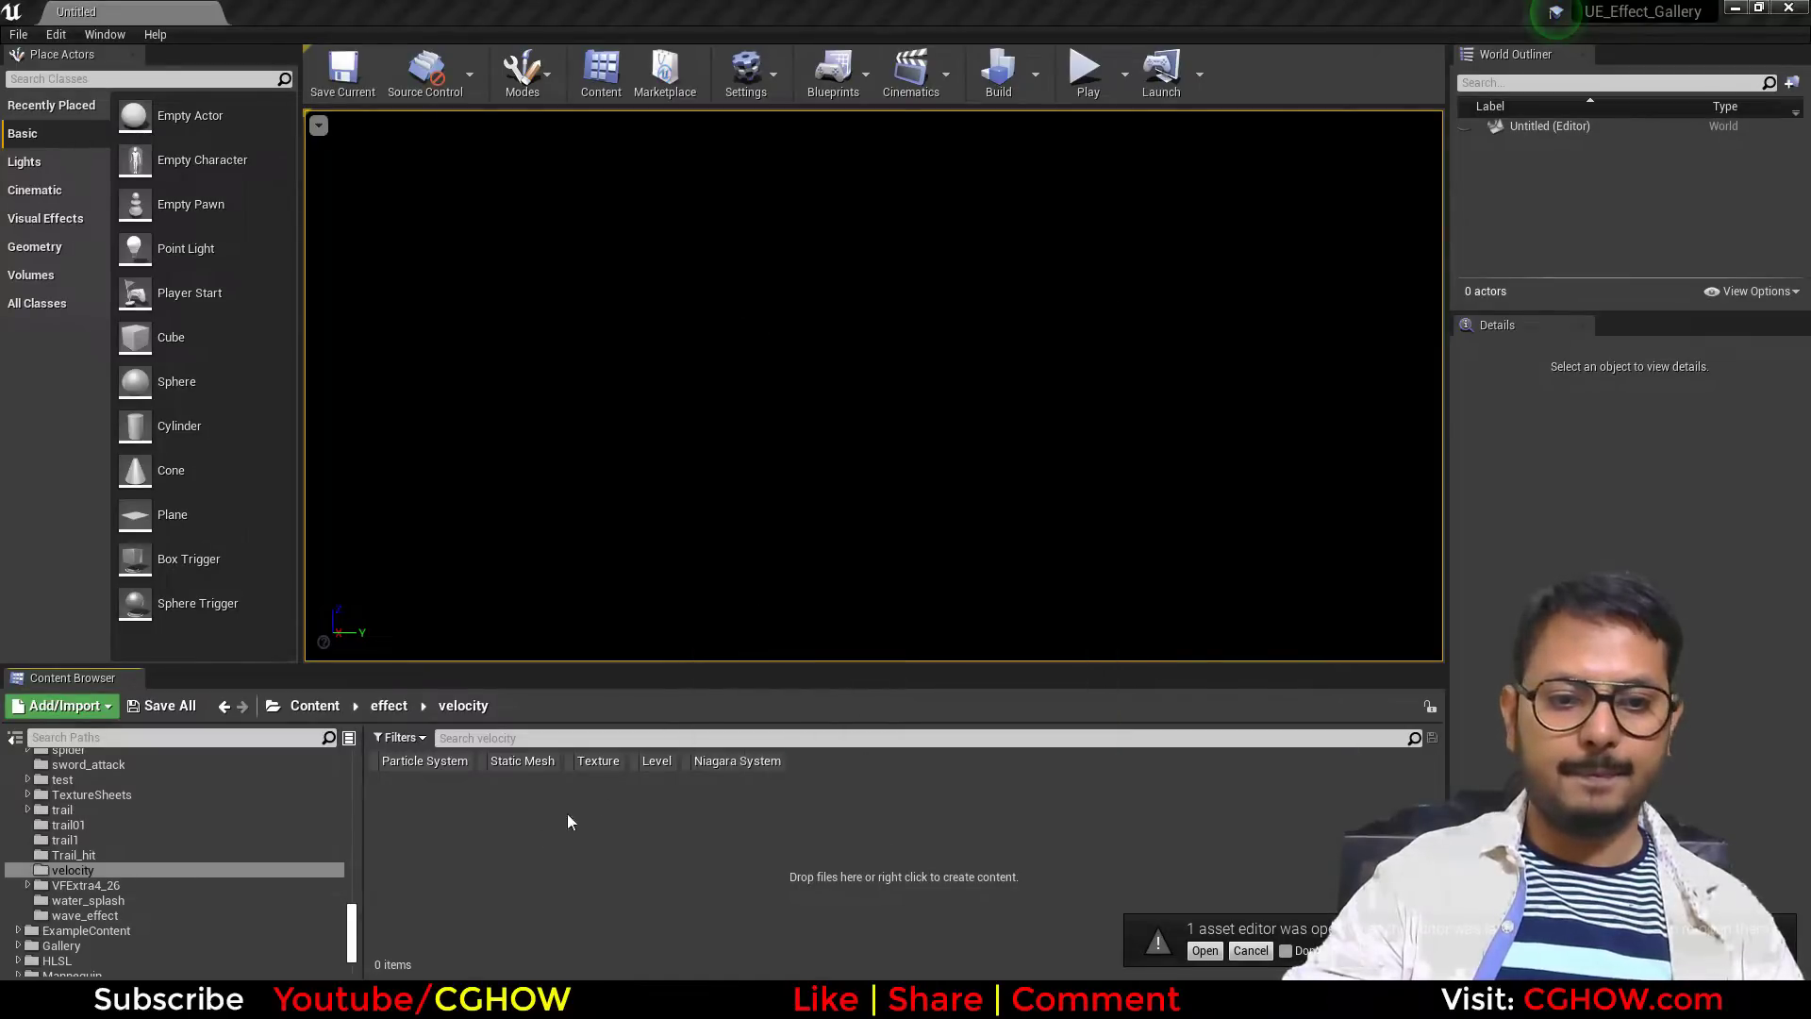
type("velocity")
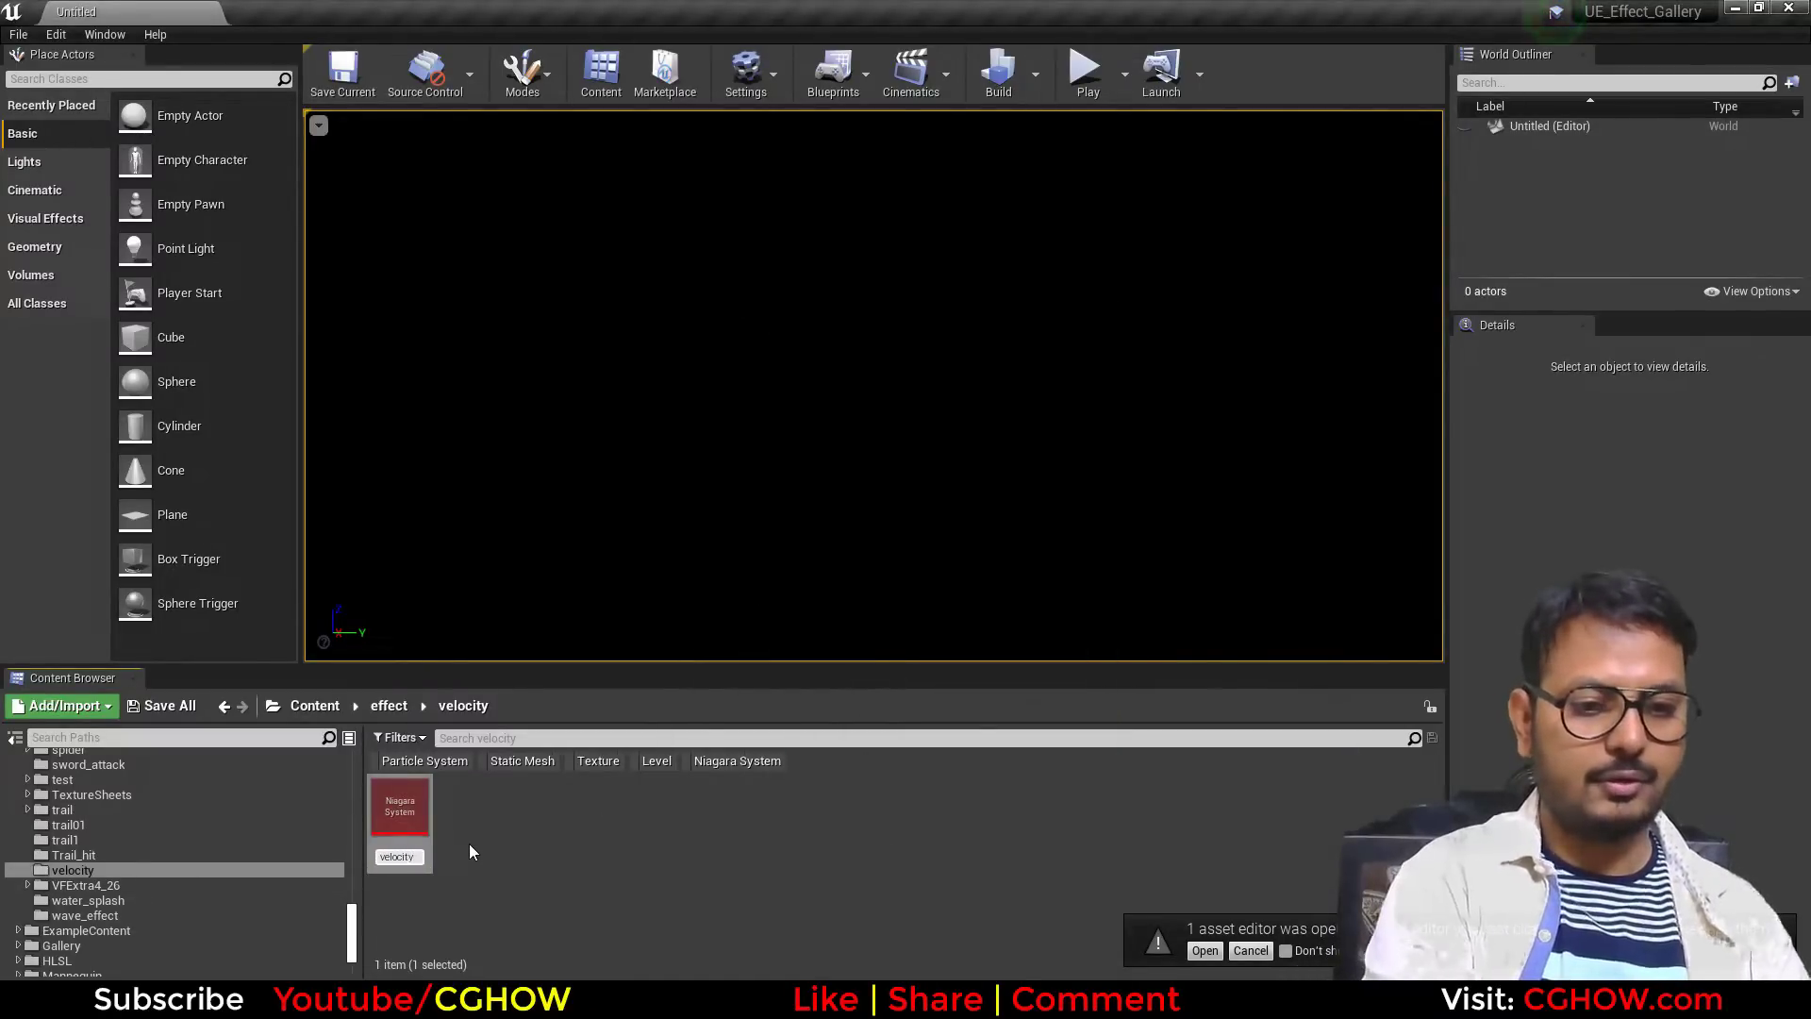
key("Return")
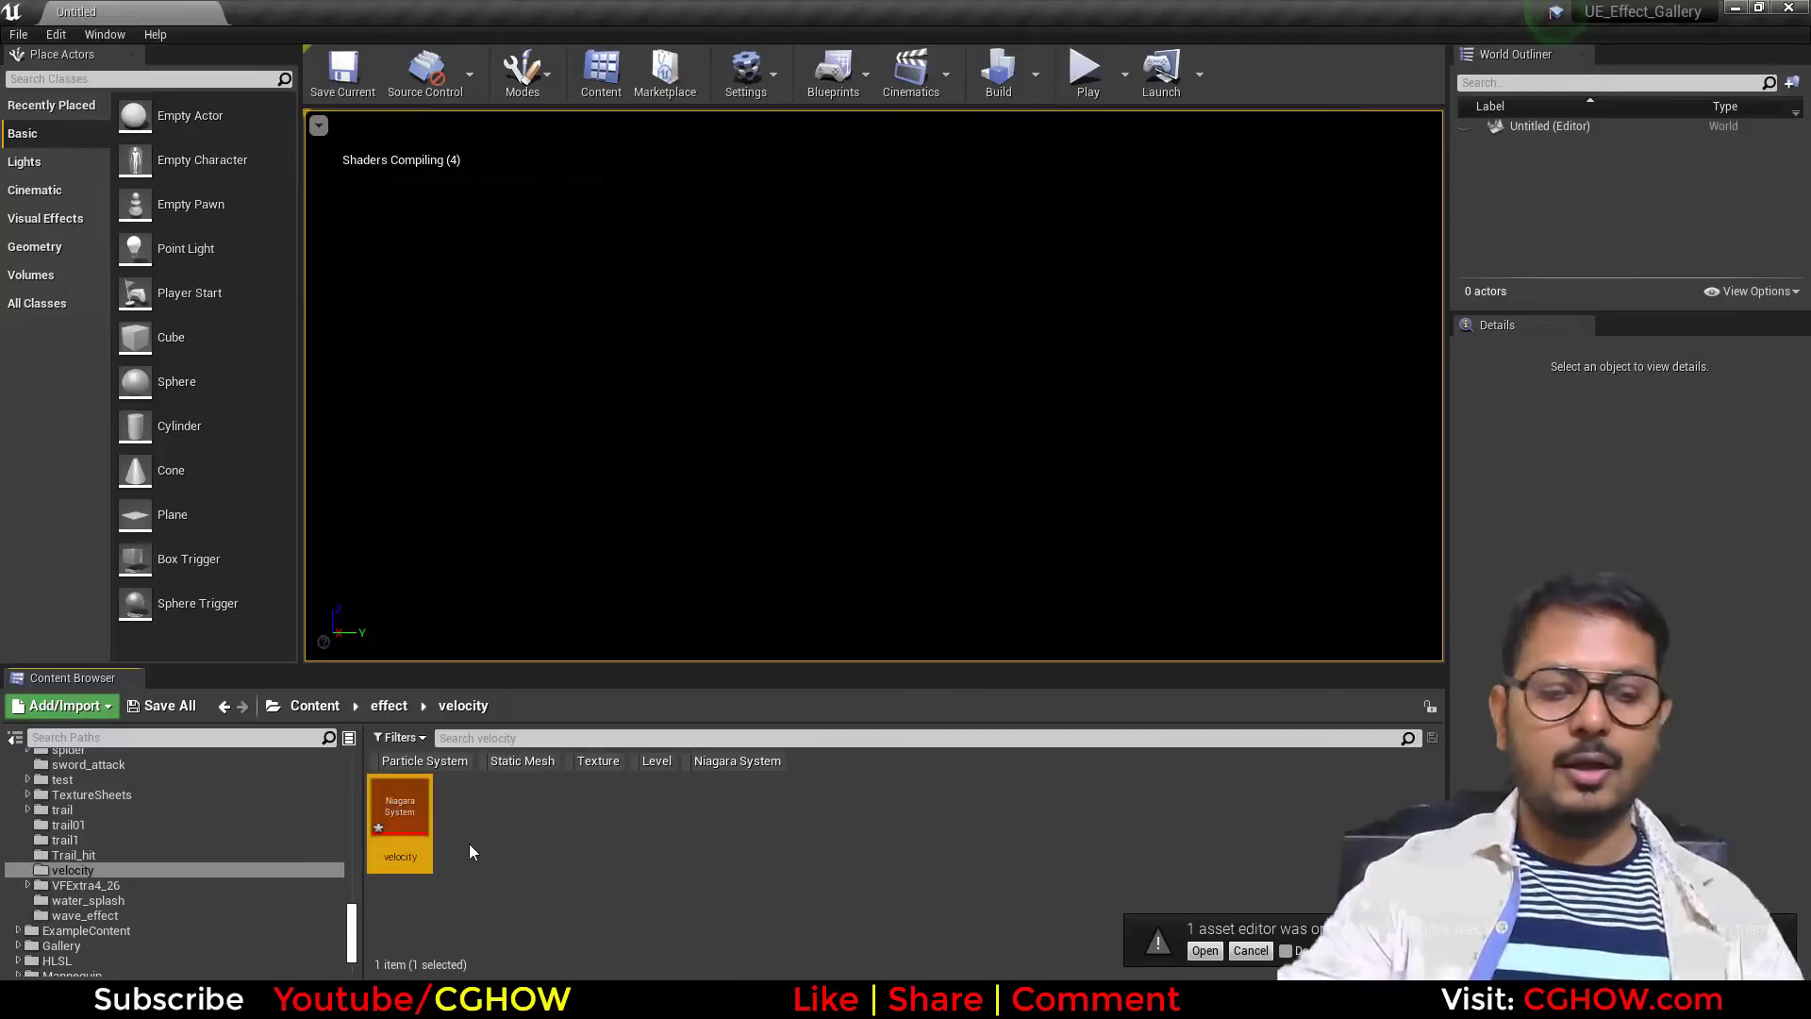
Open the velocity system and delete Scale Color, Gravity Force, Drag and Add Velocity in Cone.
double_click(420, 817)
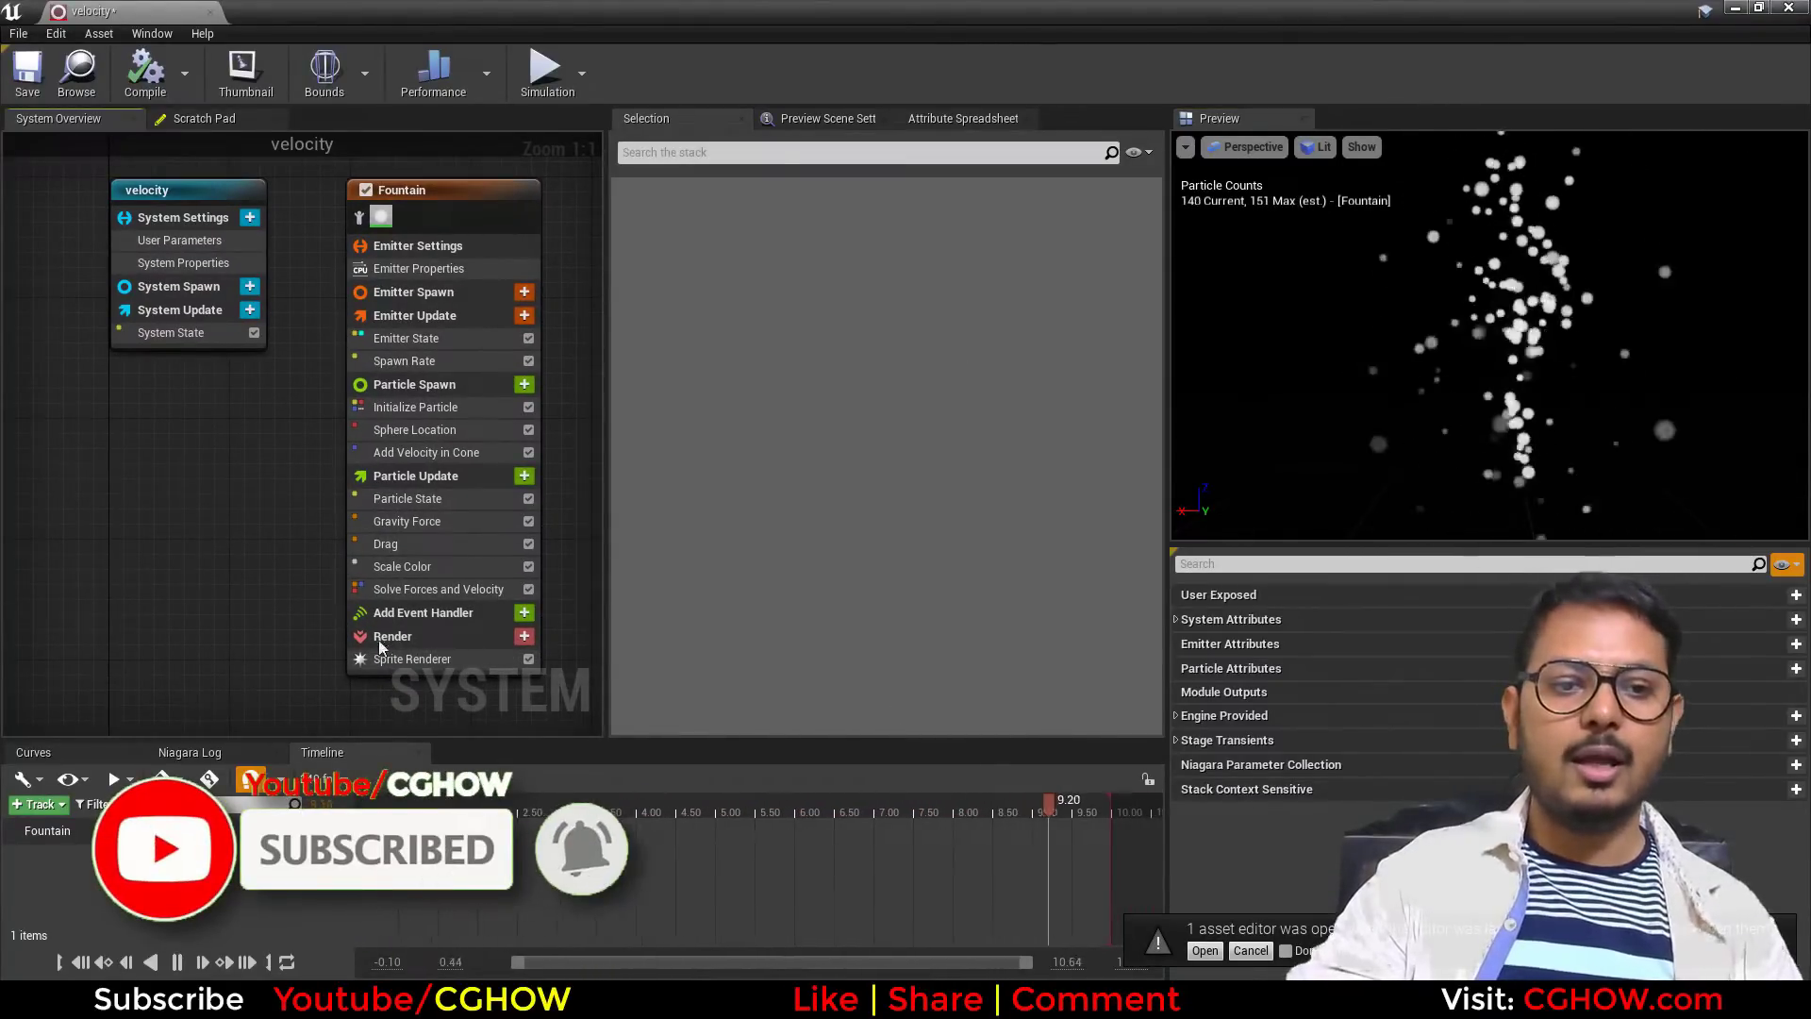
left_click(415, 566)
key("Delete")
left_click(416, 547)
key("Delete")
left_click(410, 524)
key("Delete")
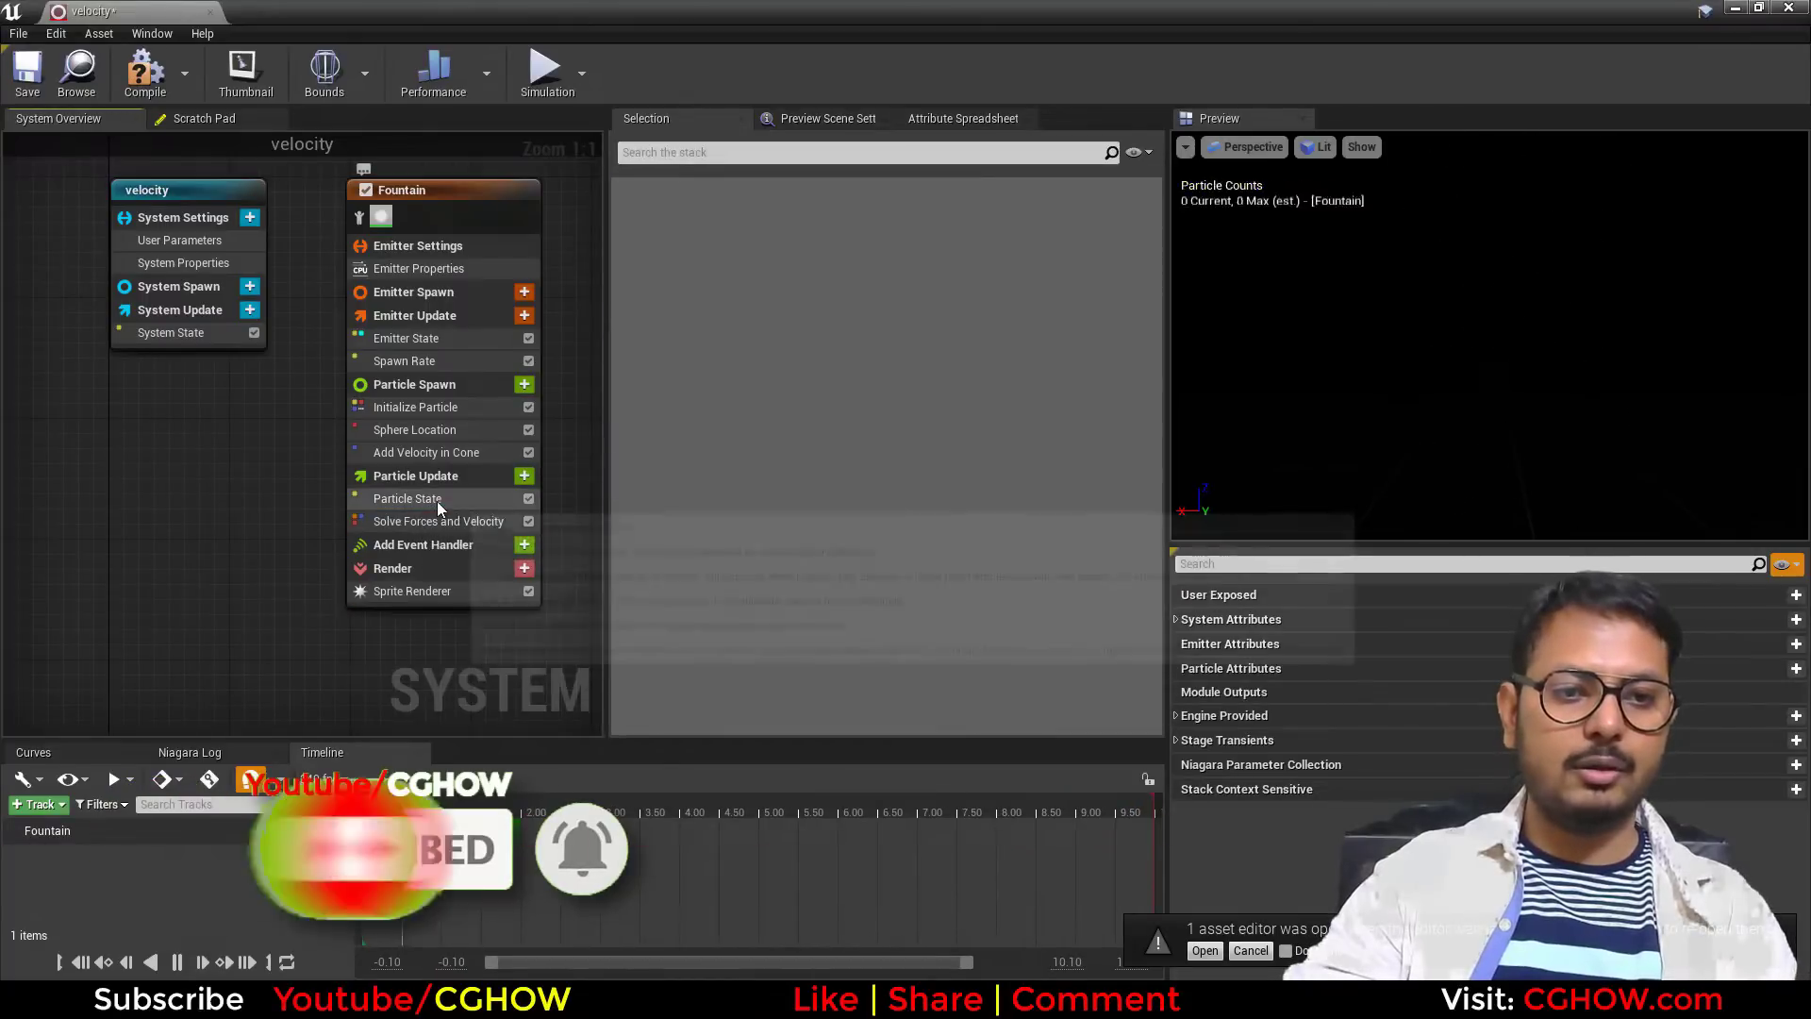
left_click(438, 500)
key("Delete")
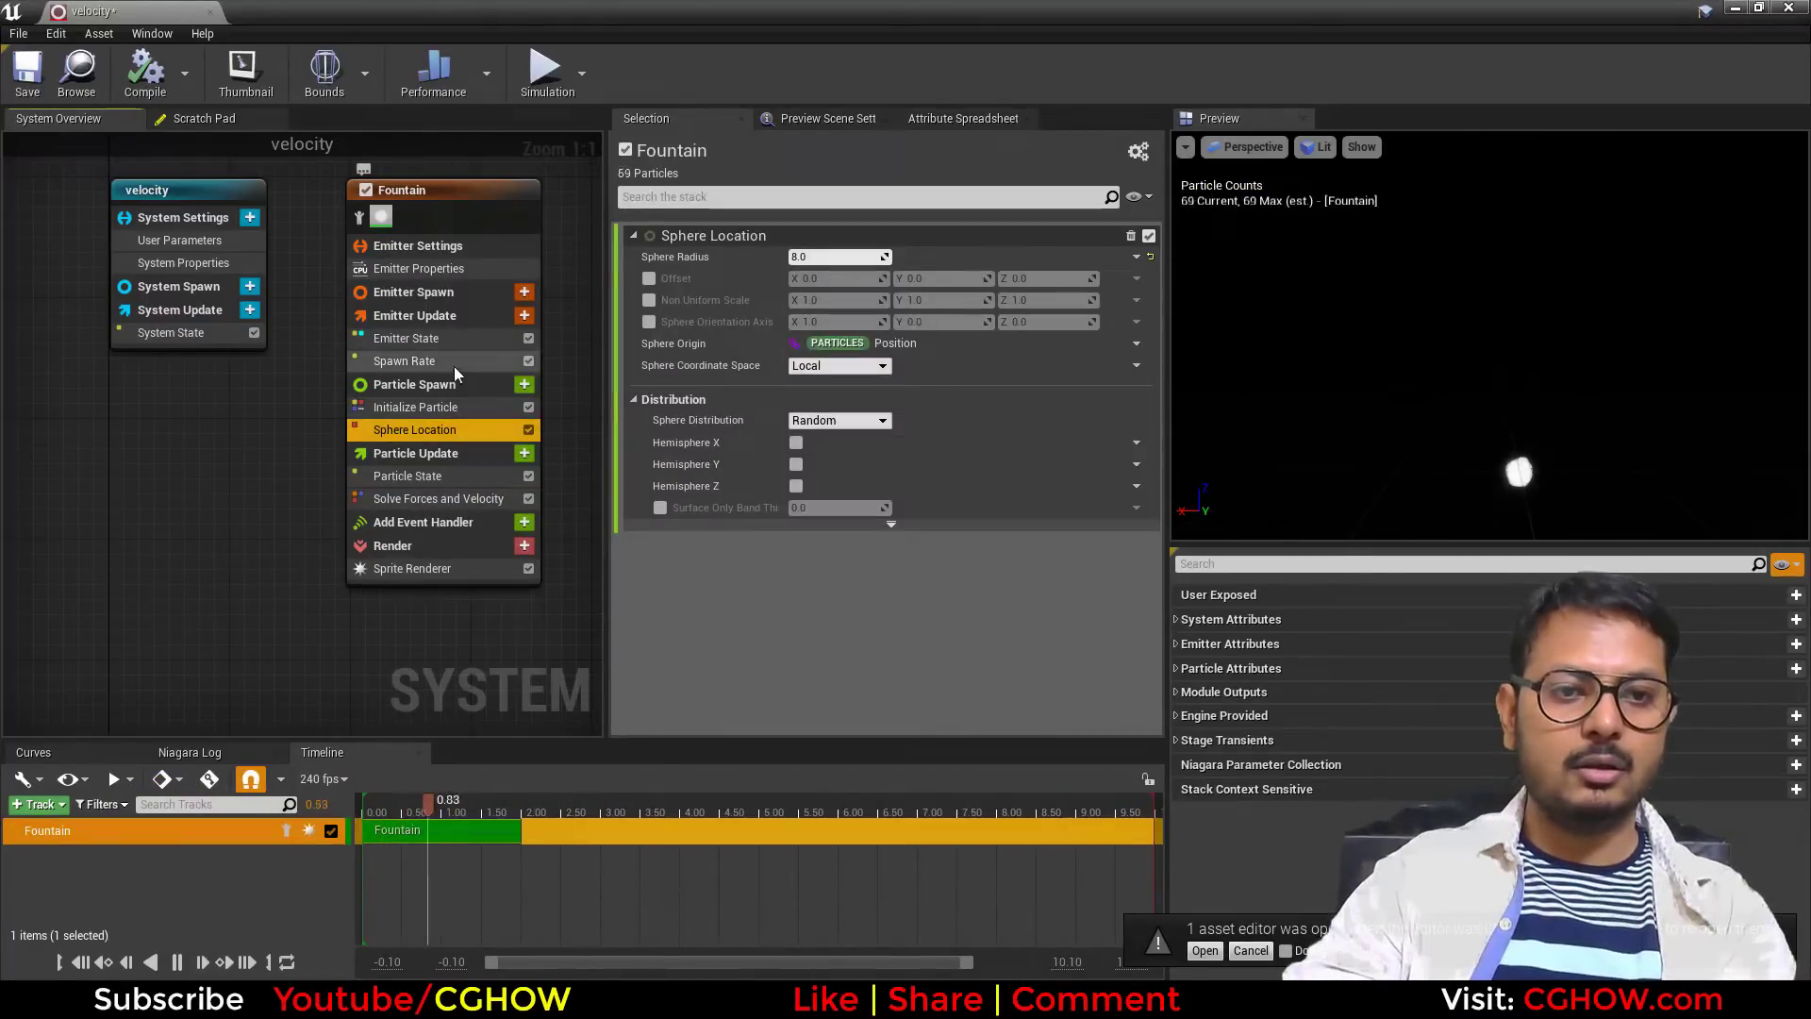
Recentre the preview and hide its particle count readout and grid.
left_click_drag(1420, 356, 1413, 264)
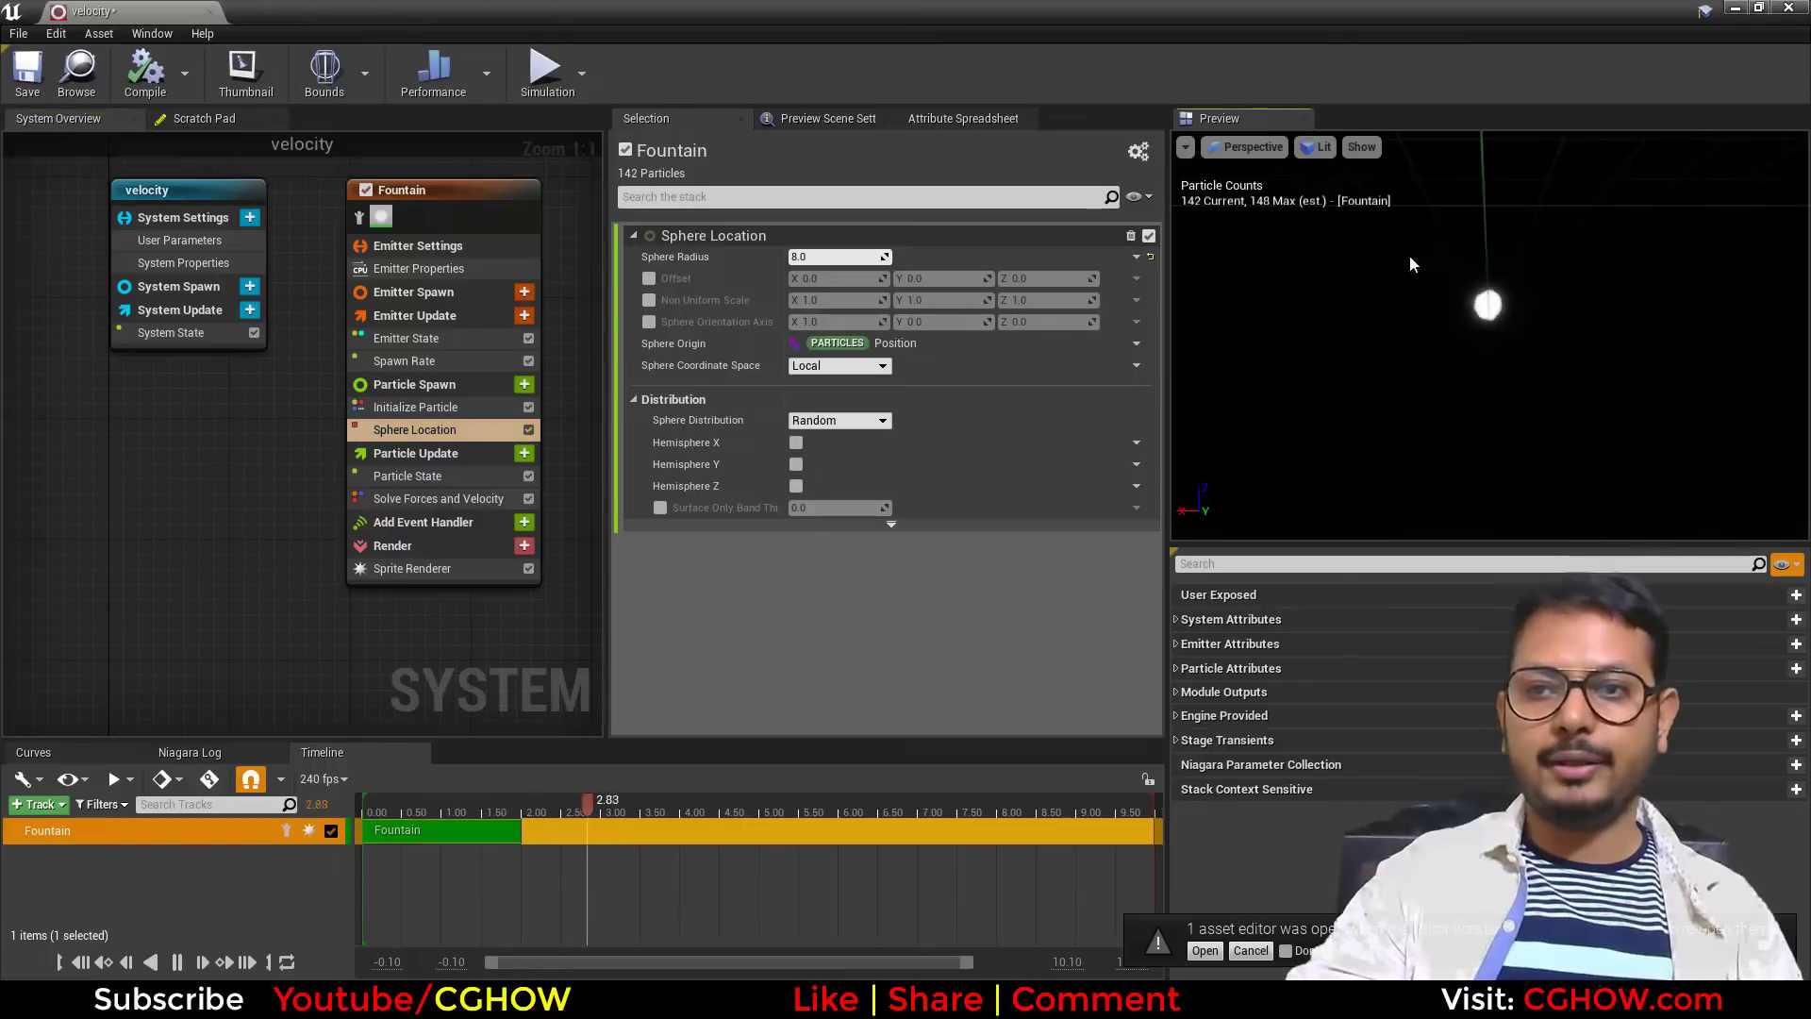
left_click(1363, 143)
left_click(1396, 210)
left_click(1361, 146)
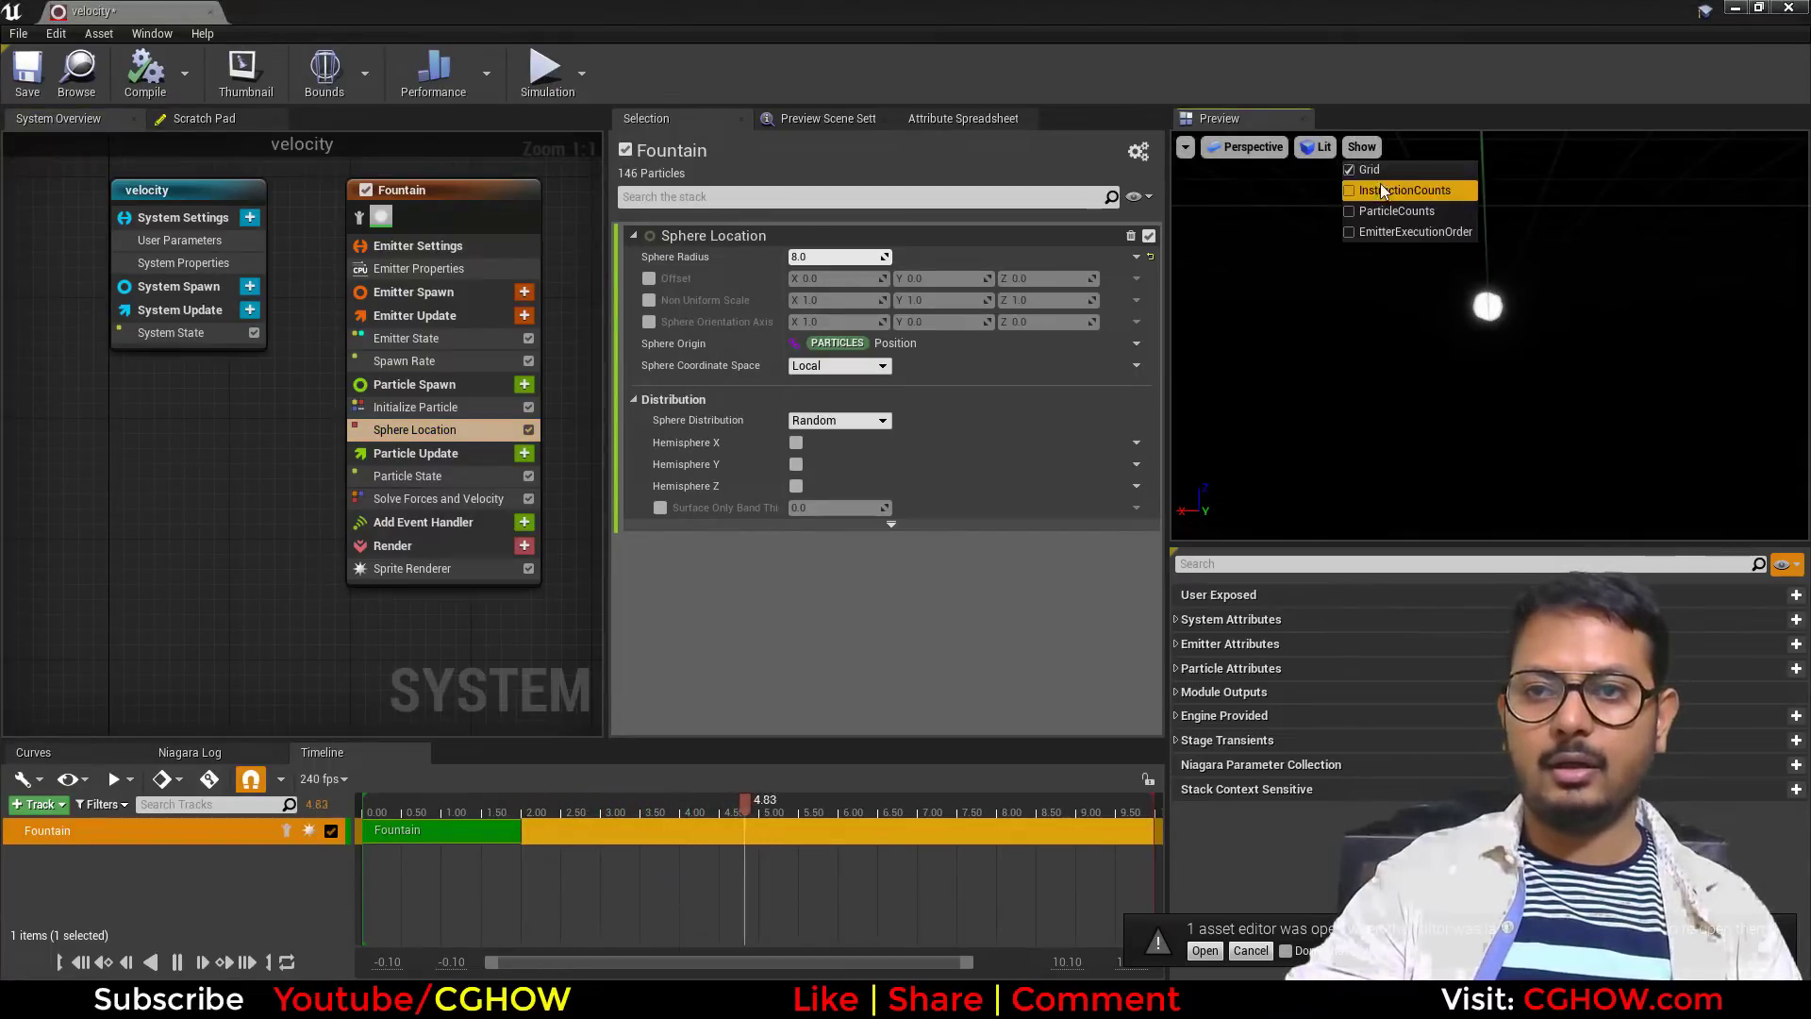
left_click(1369, 171)
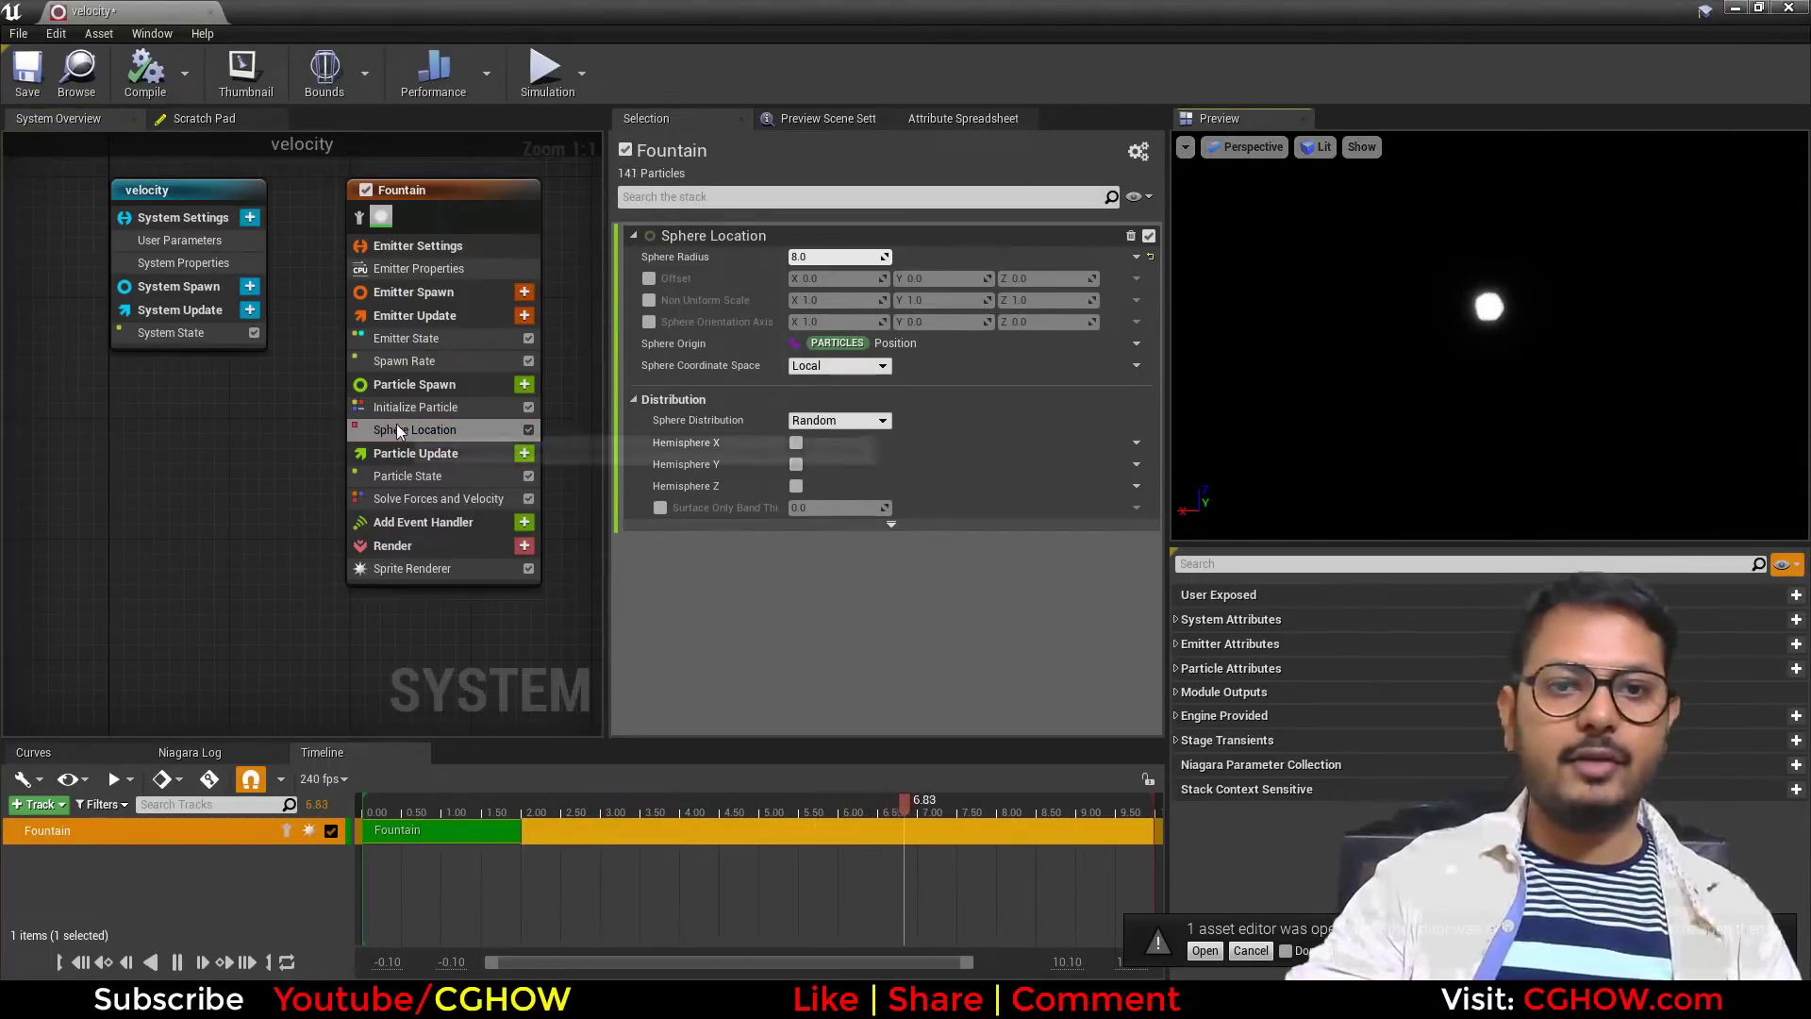
left_click(802, 256)
Set the Sphere Location radius to 100.
type("100")
key("Return")
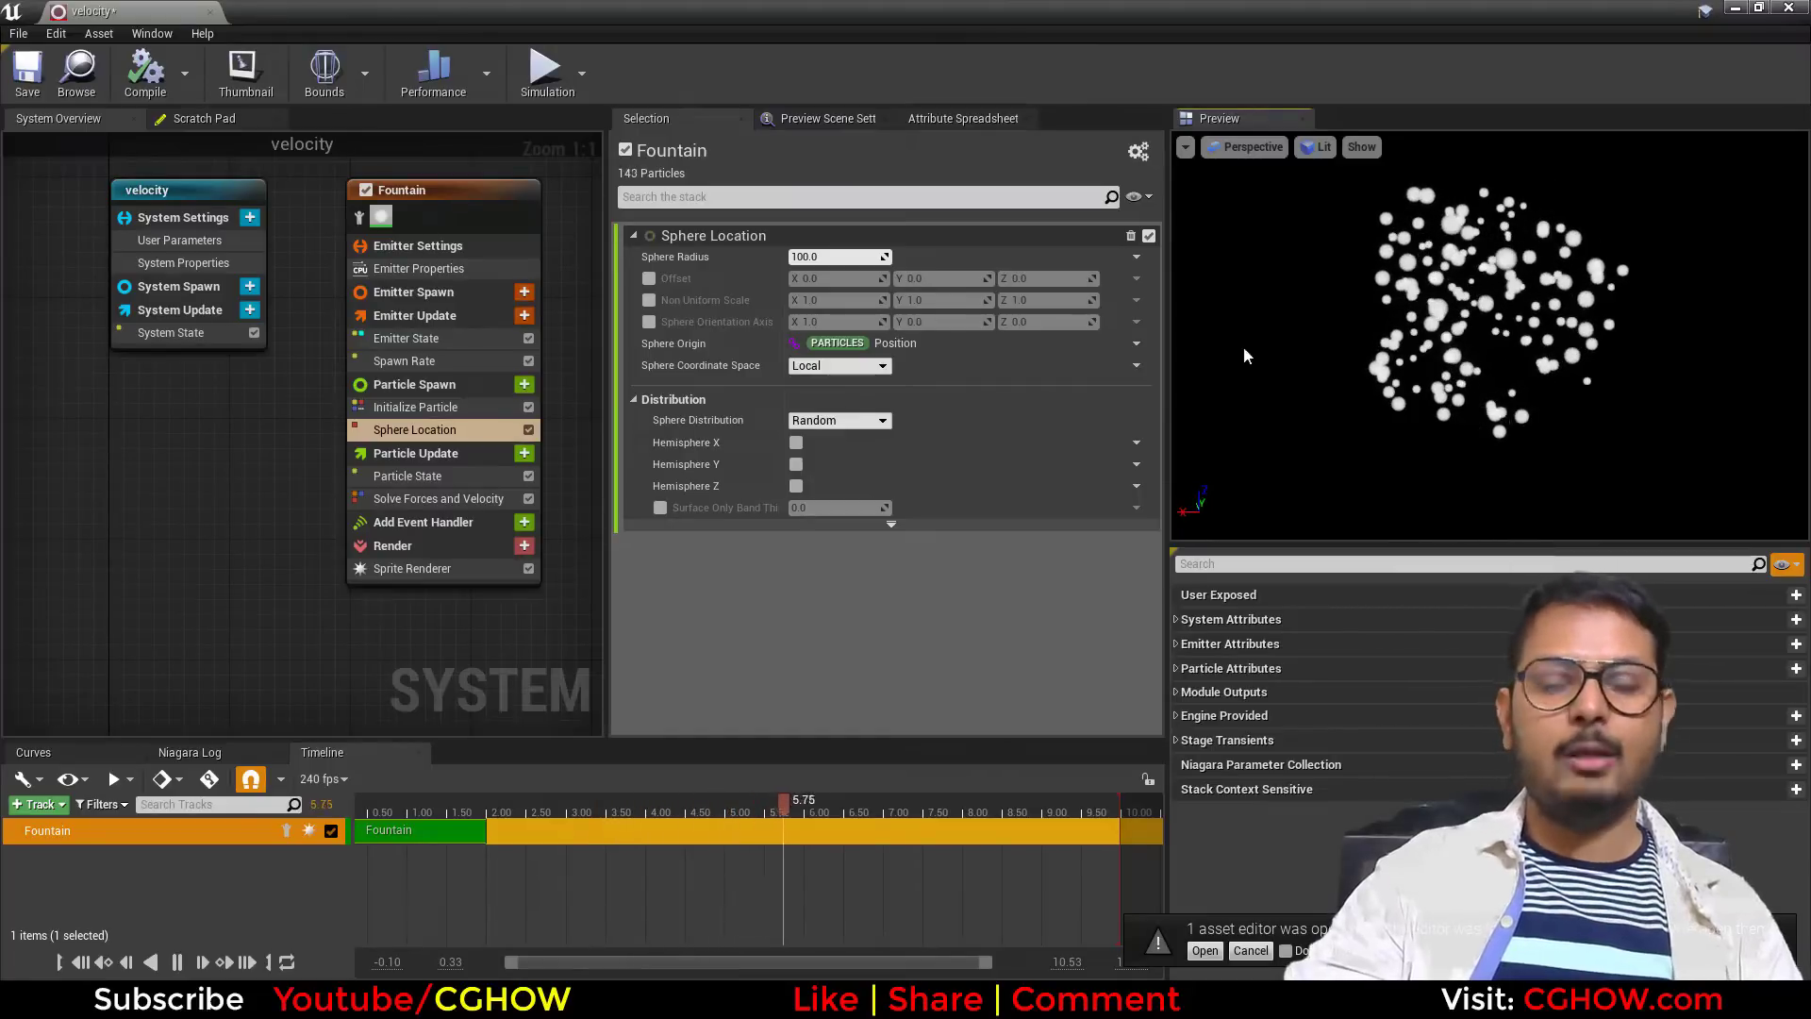
left_click(500, 434)
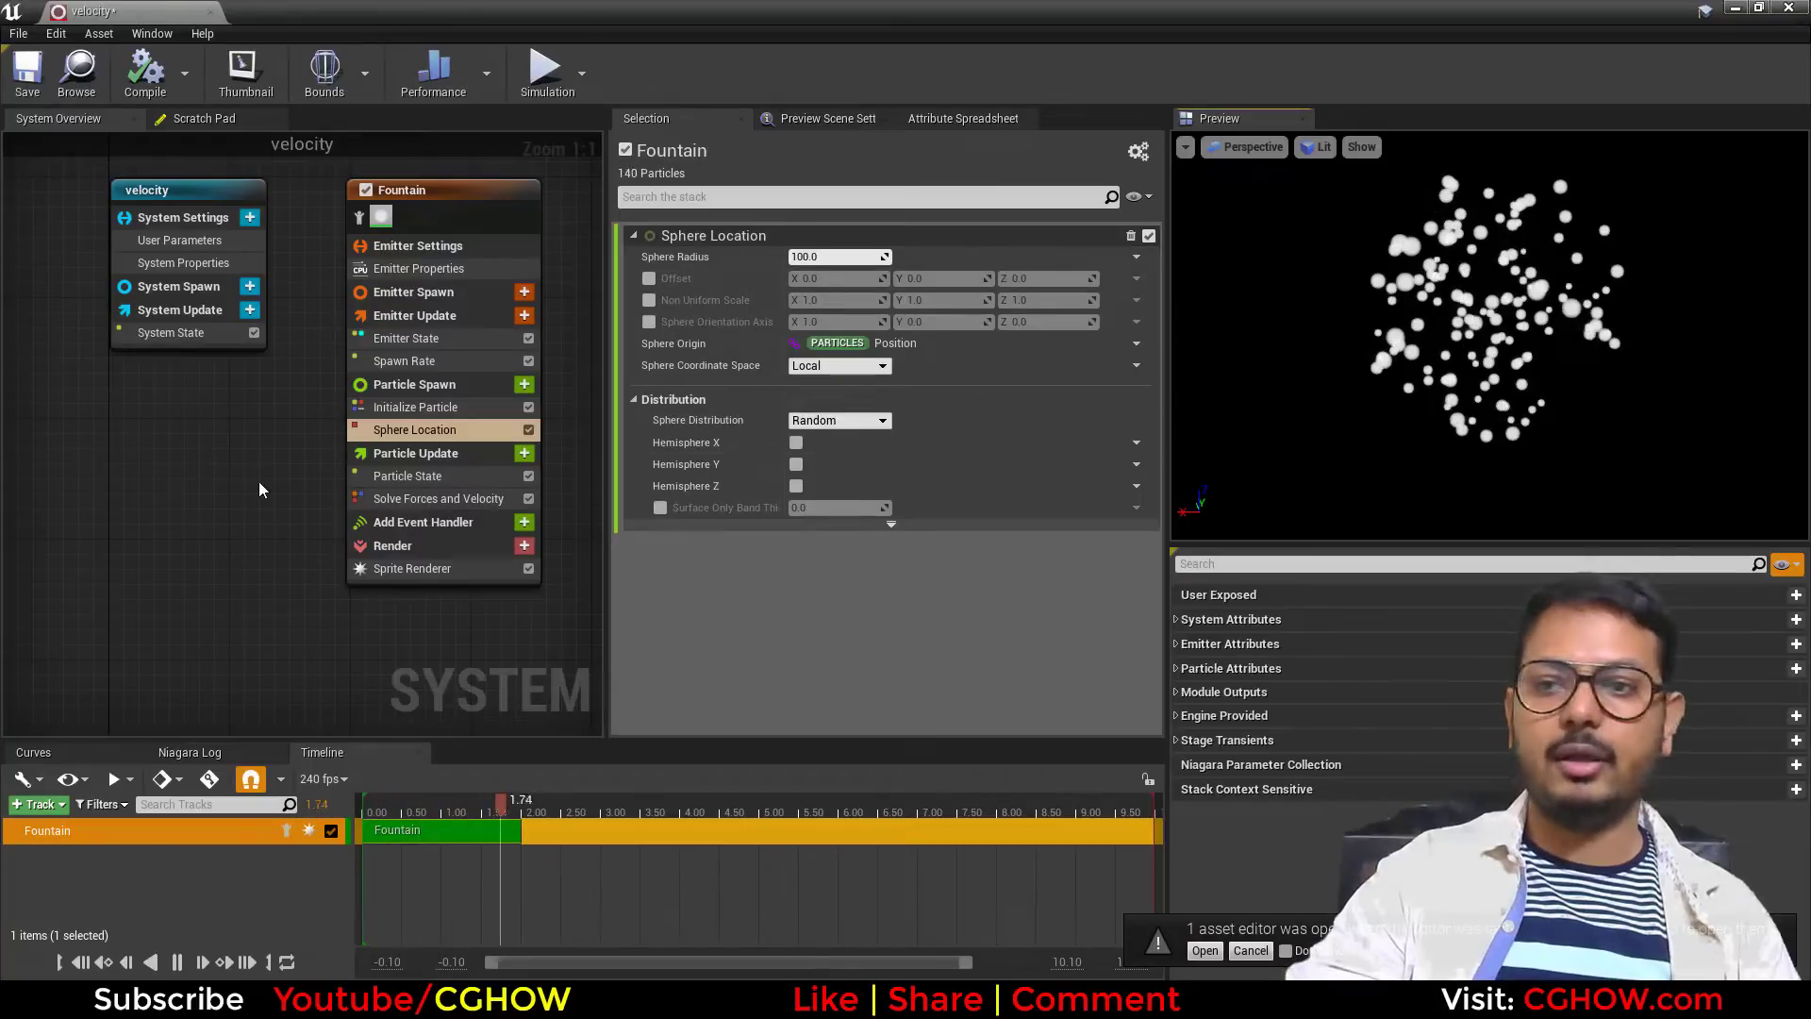
Toggle surface-only spawning on and back off, then browse the Particle Spawn module list.
left_click(660, 508)
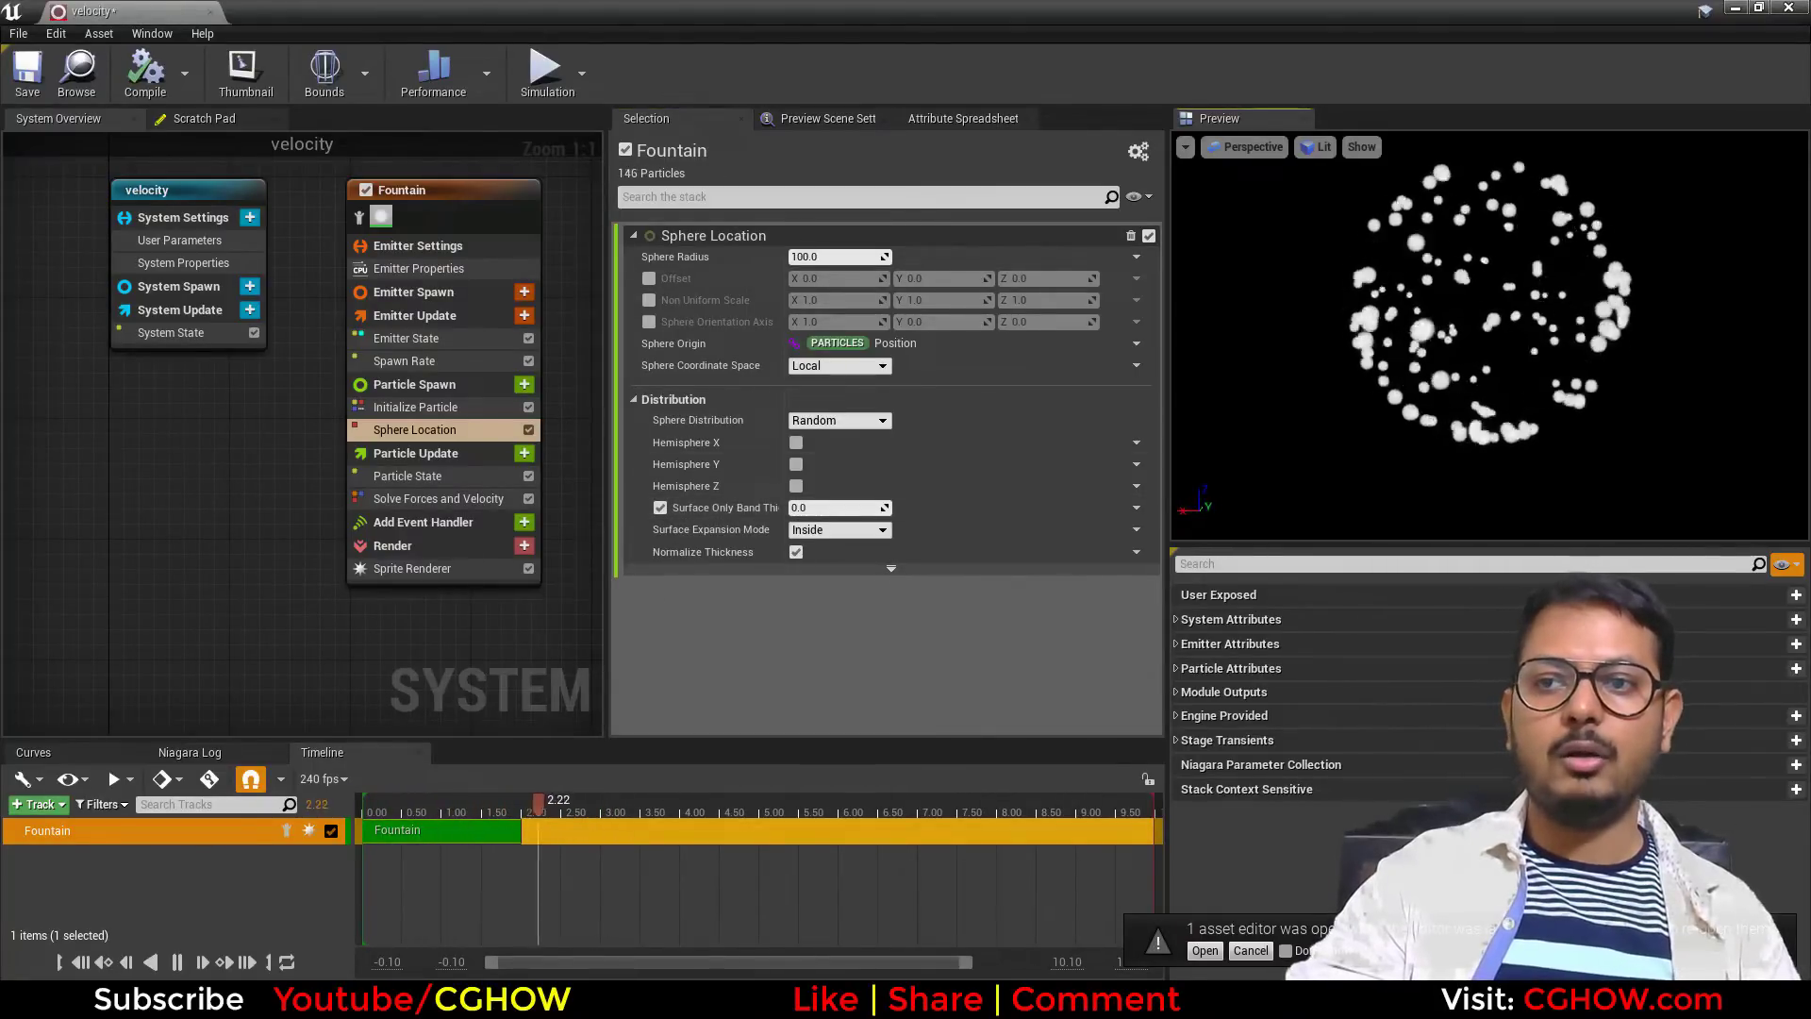
left_click(660, 509)
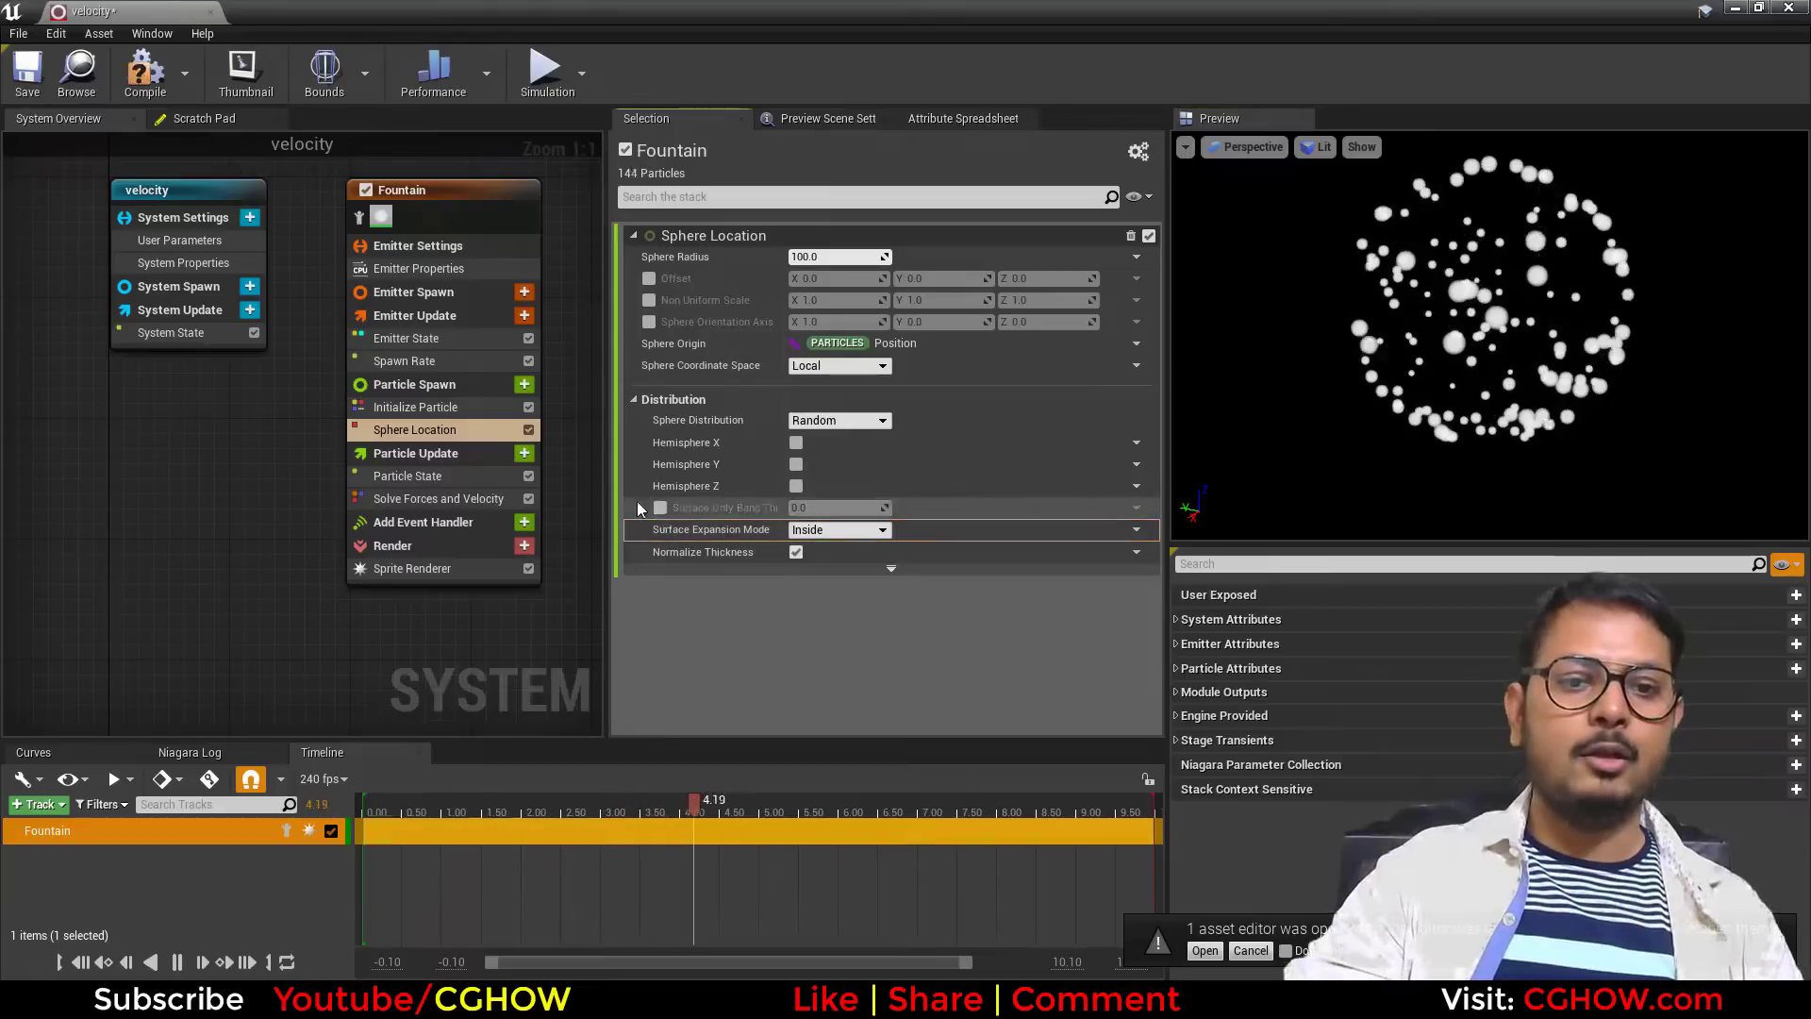
left_click(525, 384)
scroll(376, 553, "down", 5)
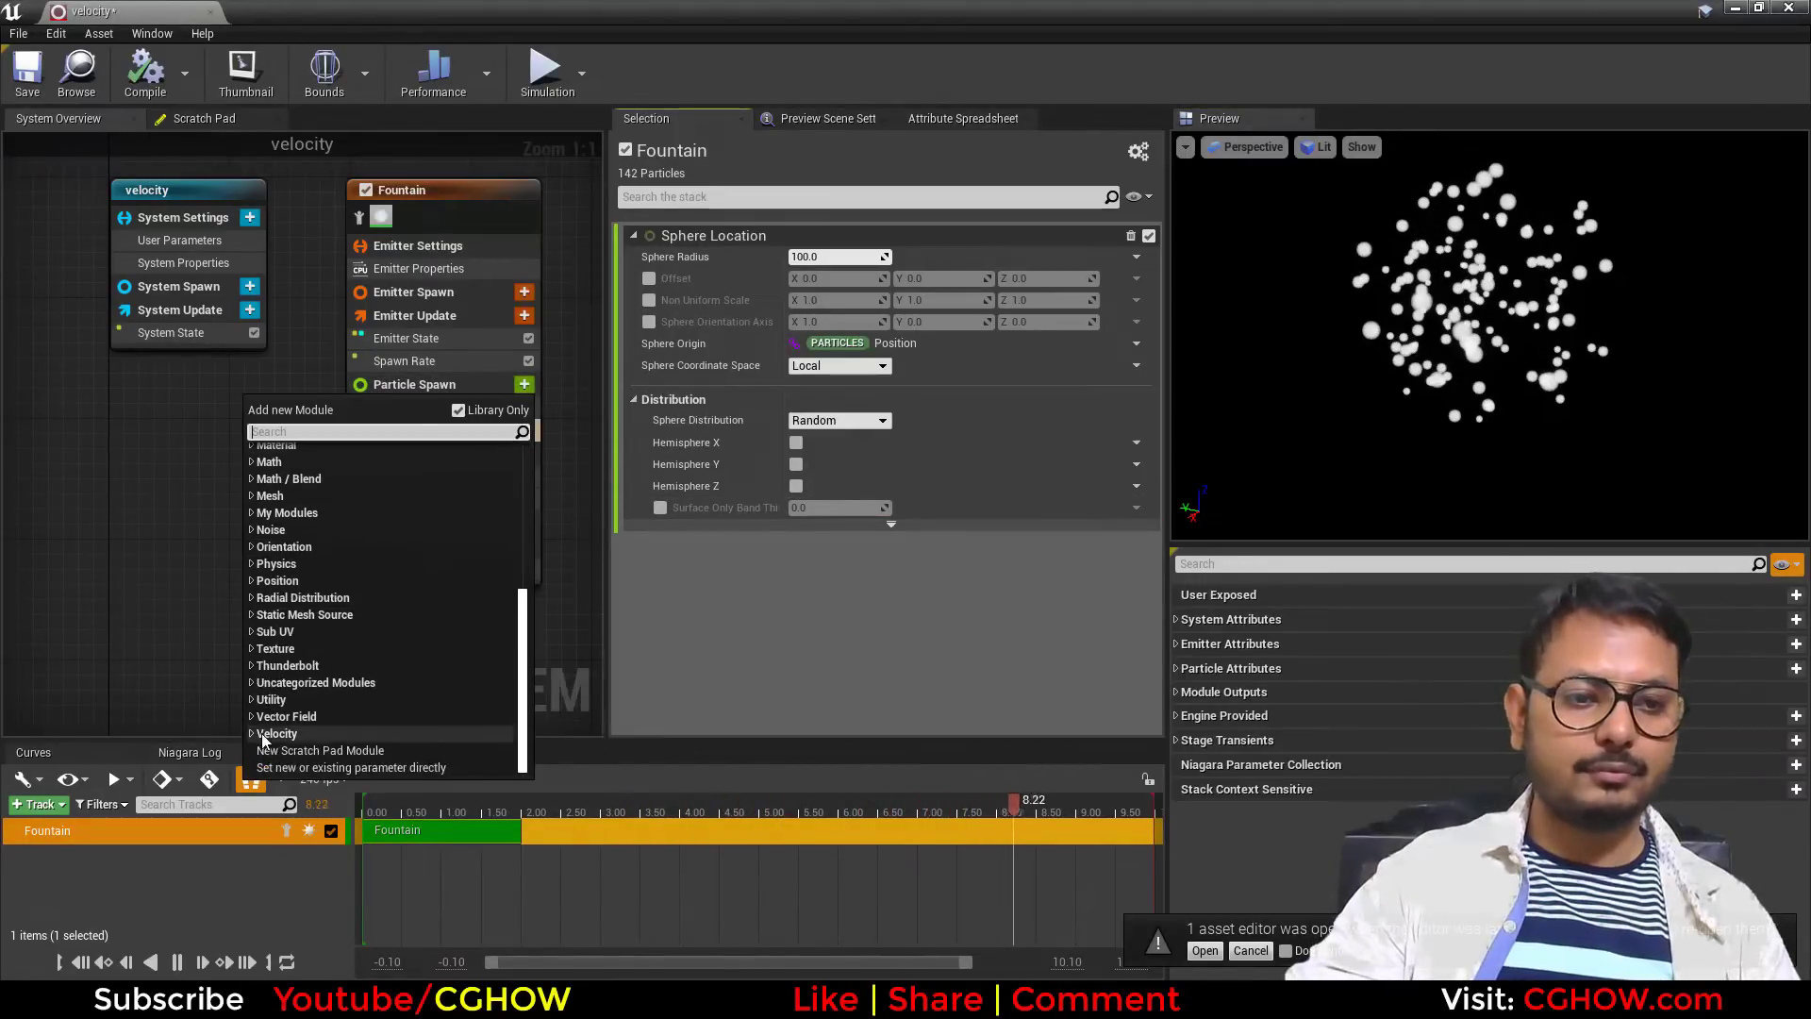
Add an Add Velocity module from the Velocity category to Particle Spawn, below Sphere Location.
left_click(282, 733)
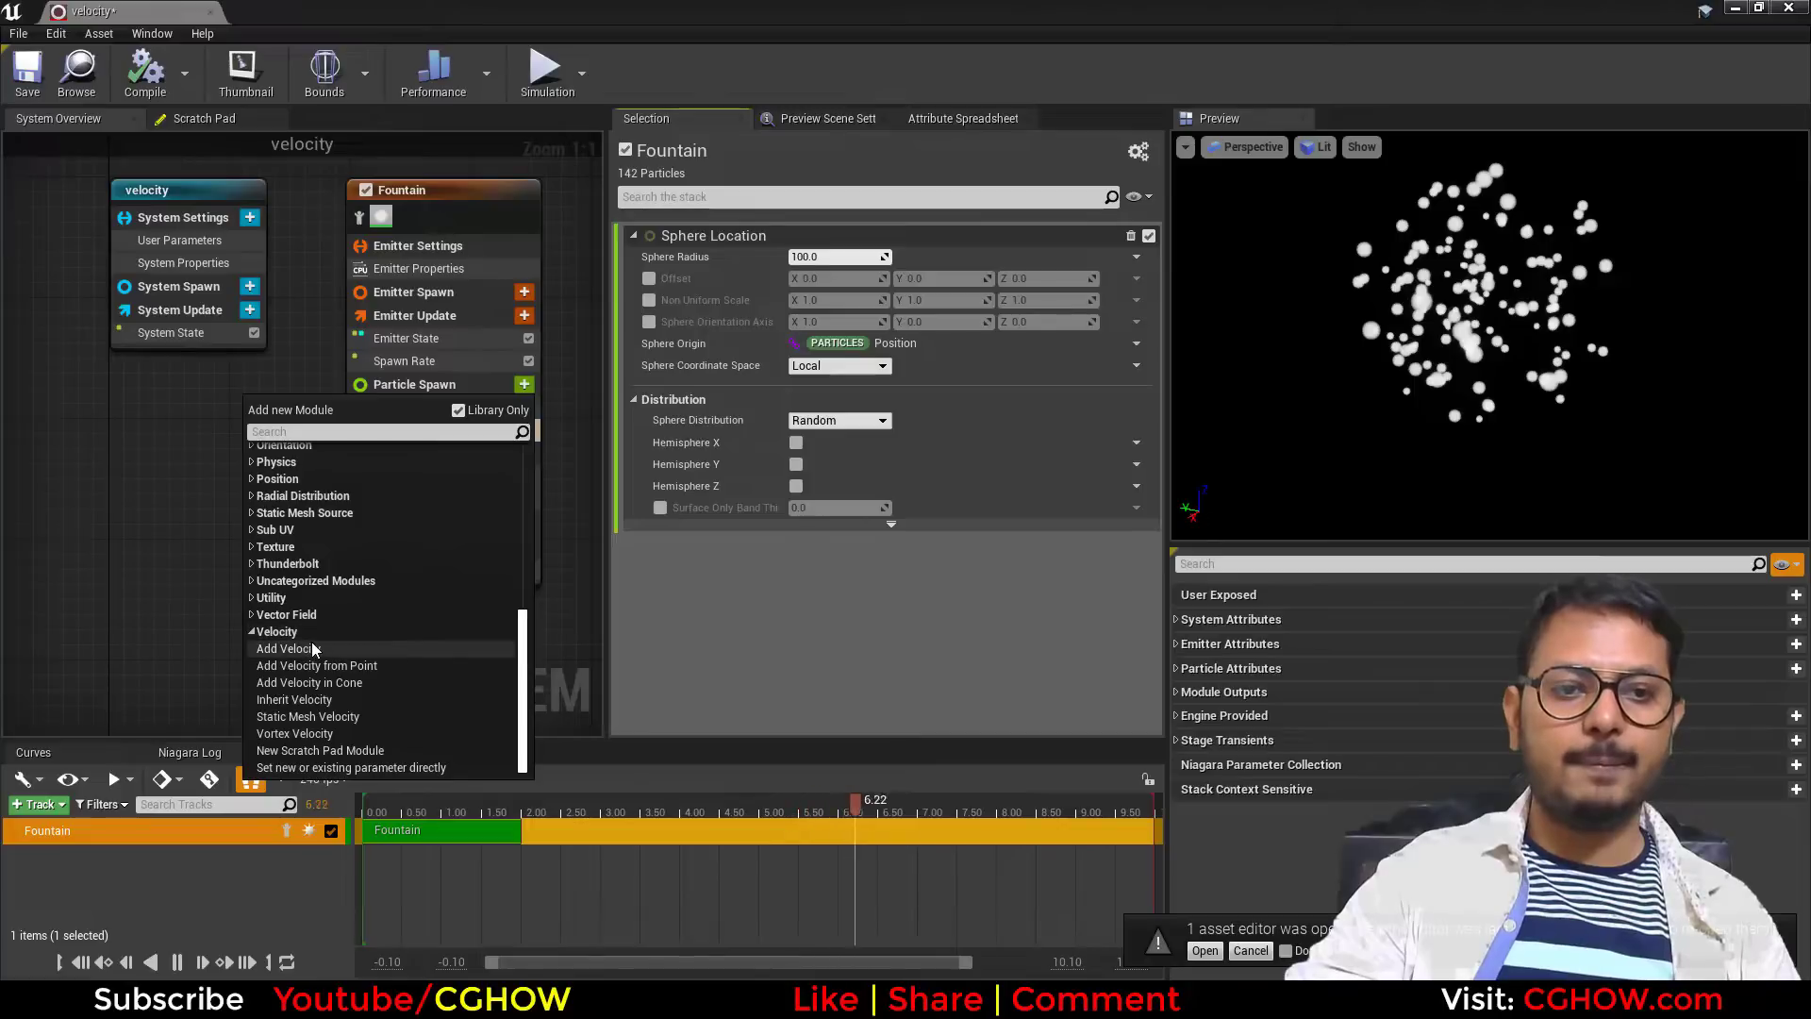
left_click(137, 523)
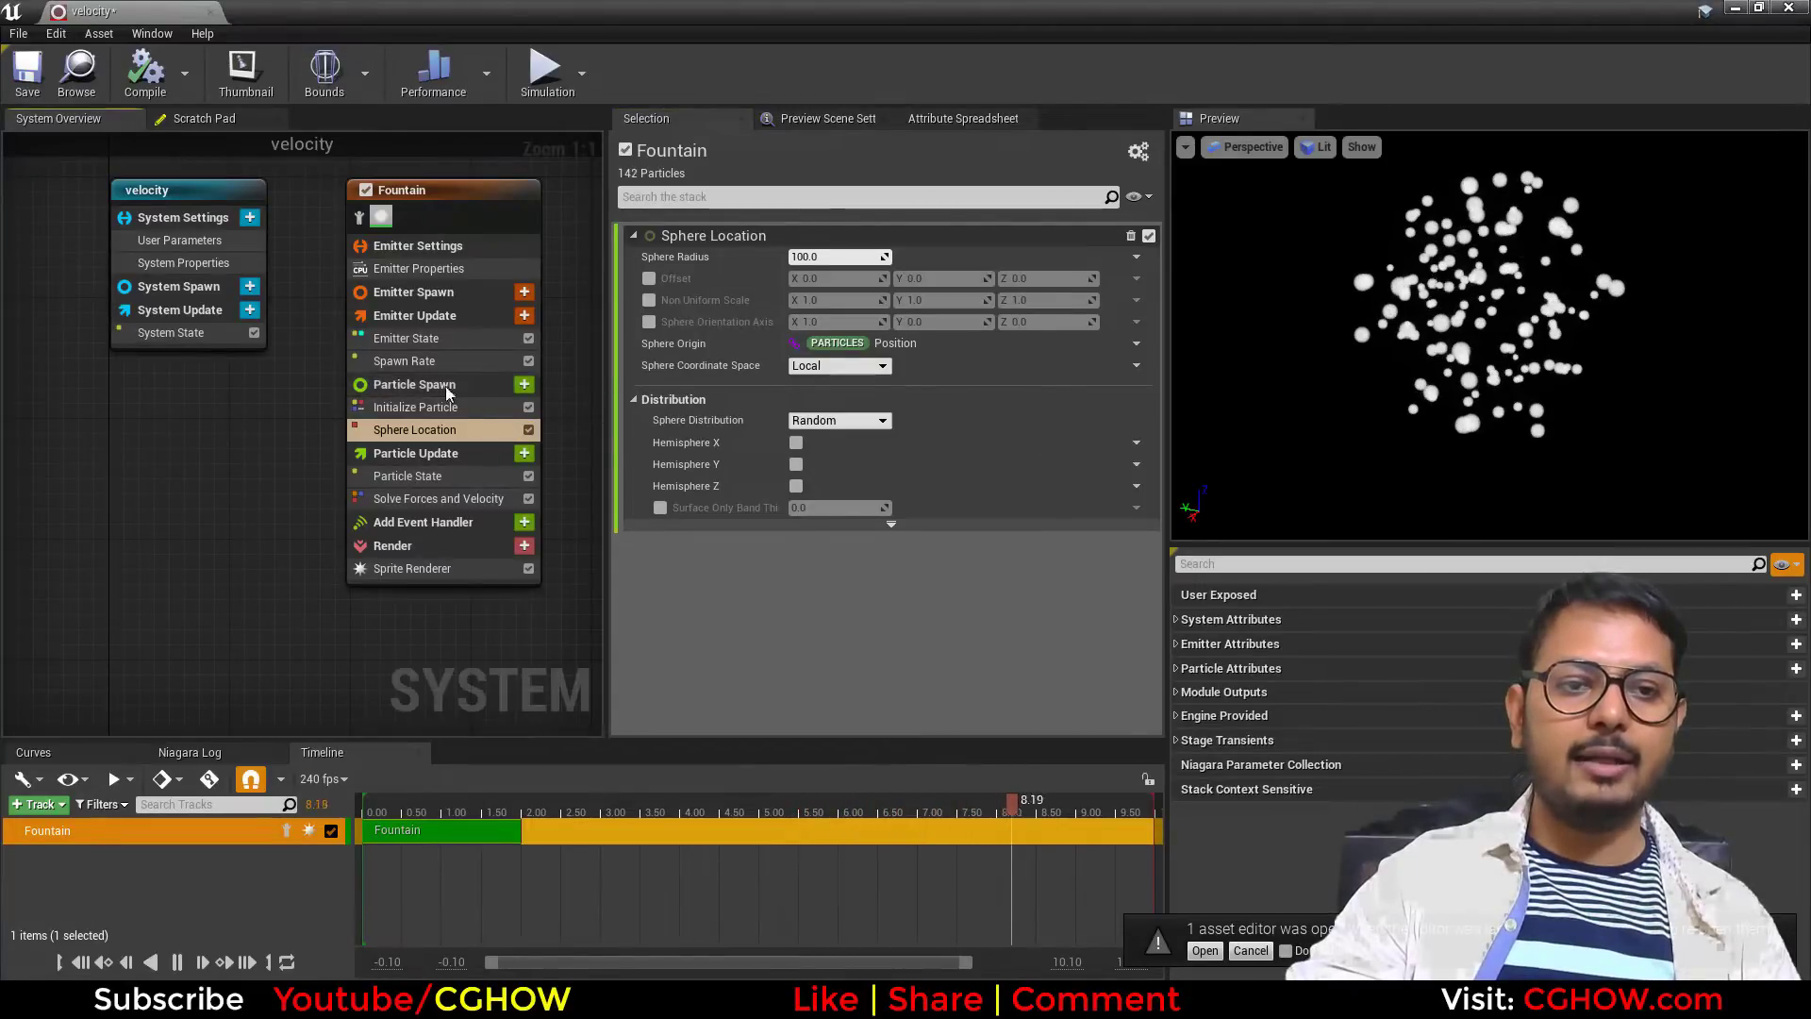
left_click(468, 430)
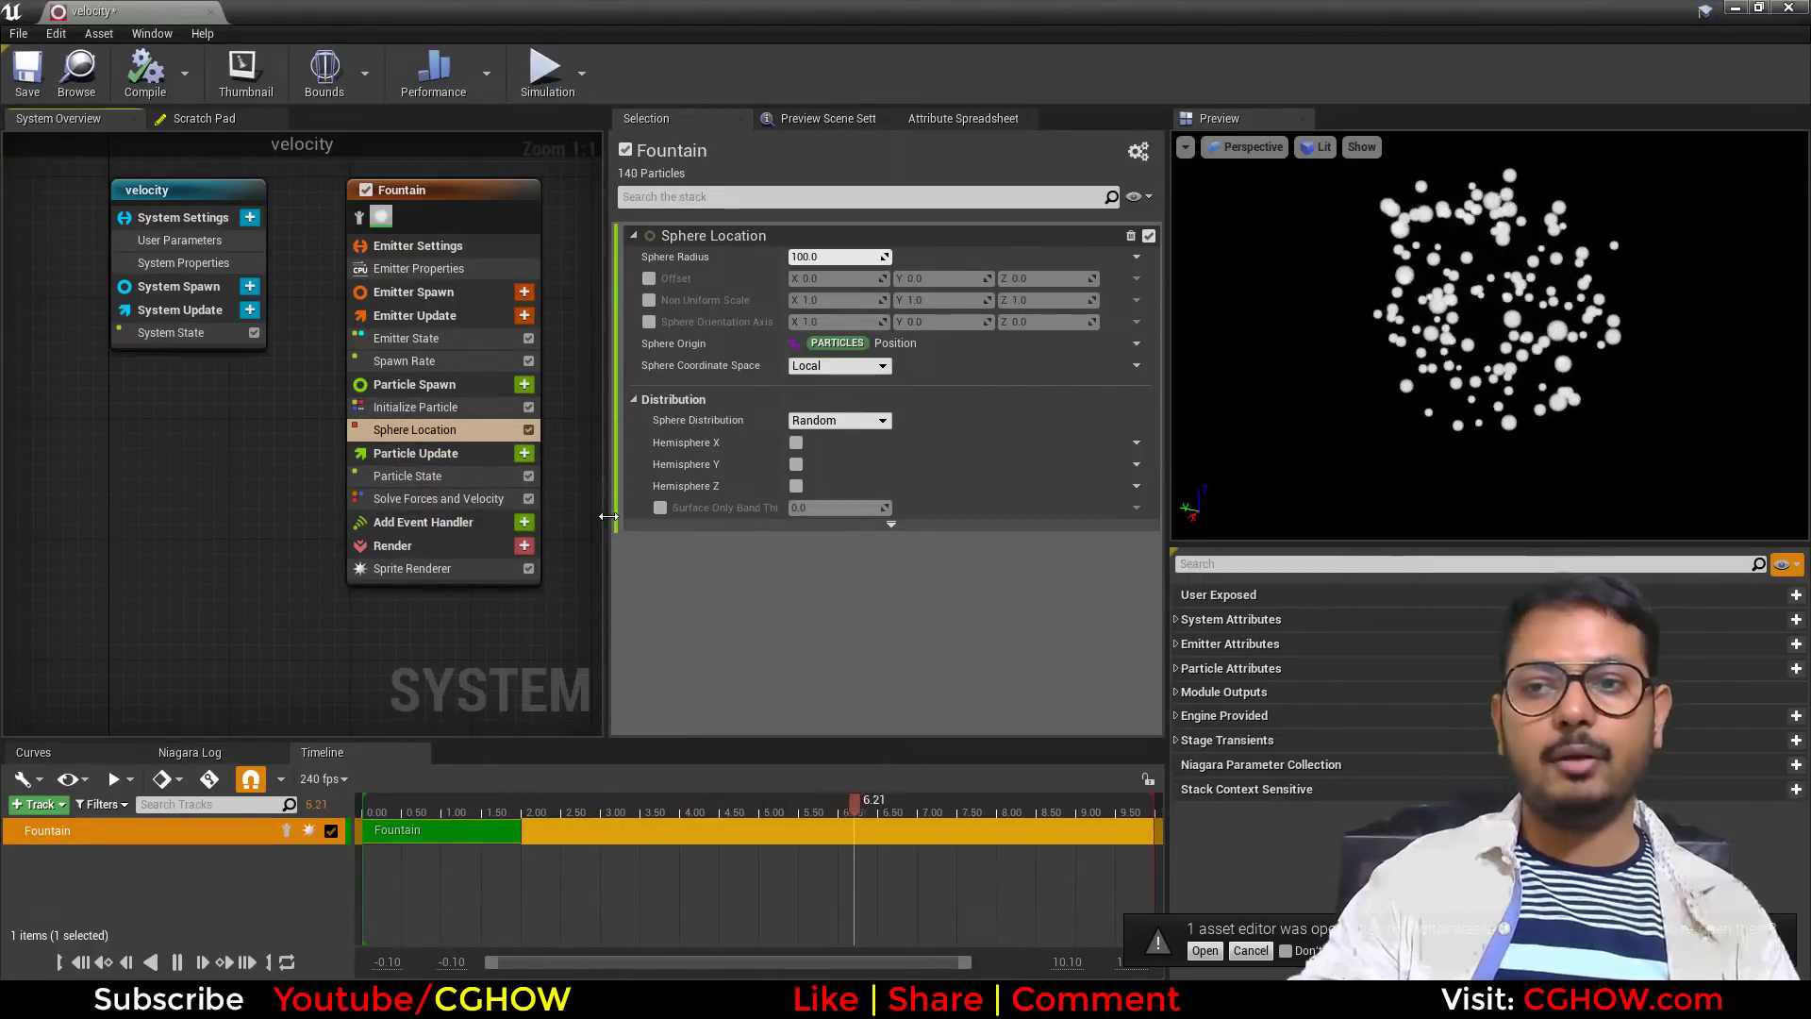
left_click(524, 384)
scroll(347, 592, "down", 3)
scroll(341, 637, "down", 2)
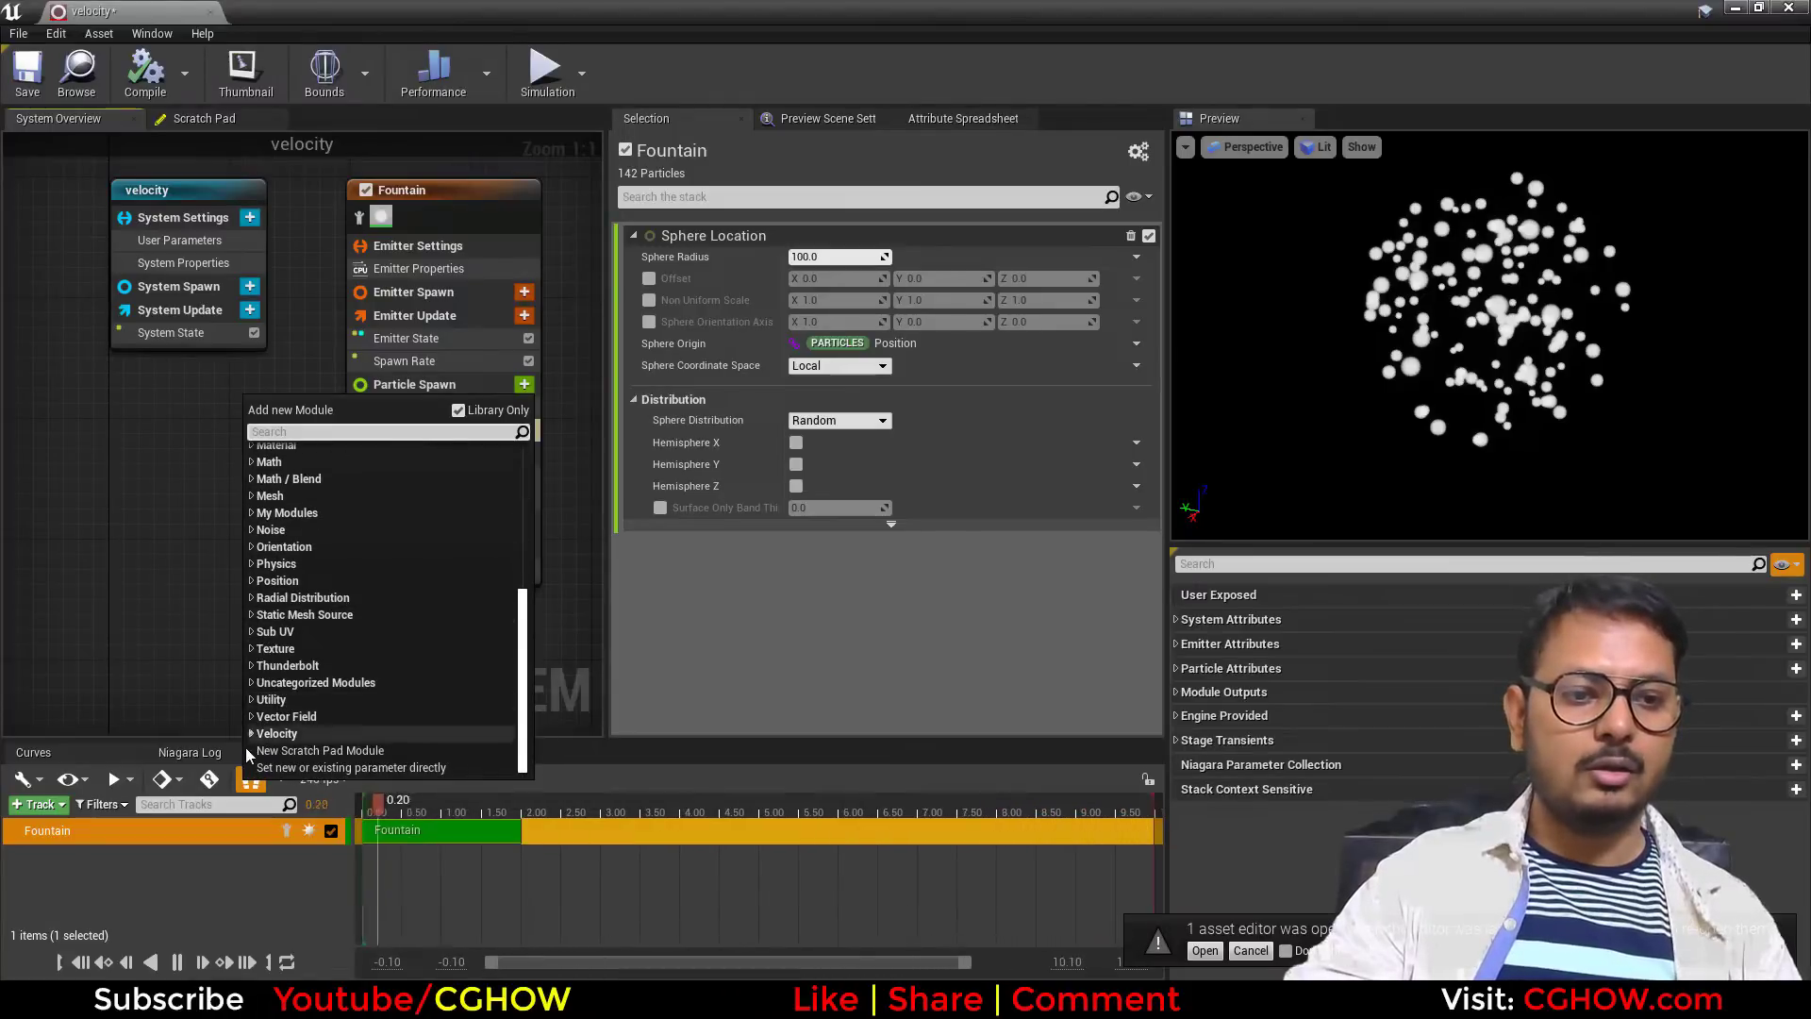
left_click(275, 733)
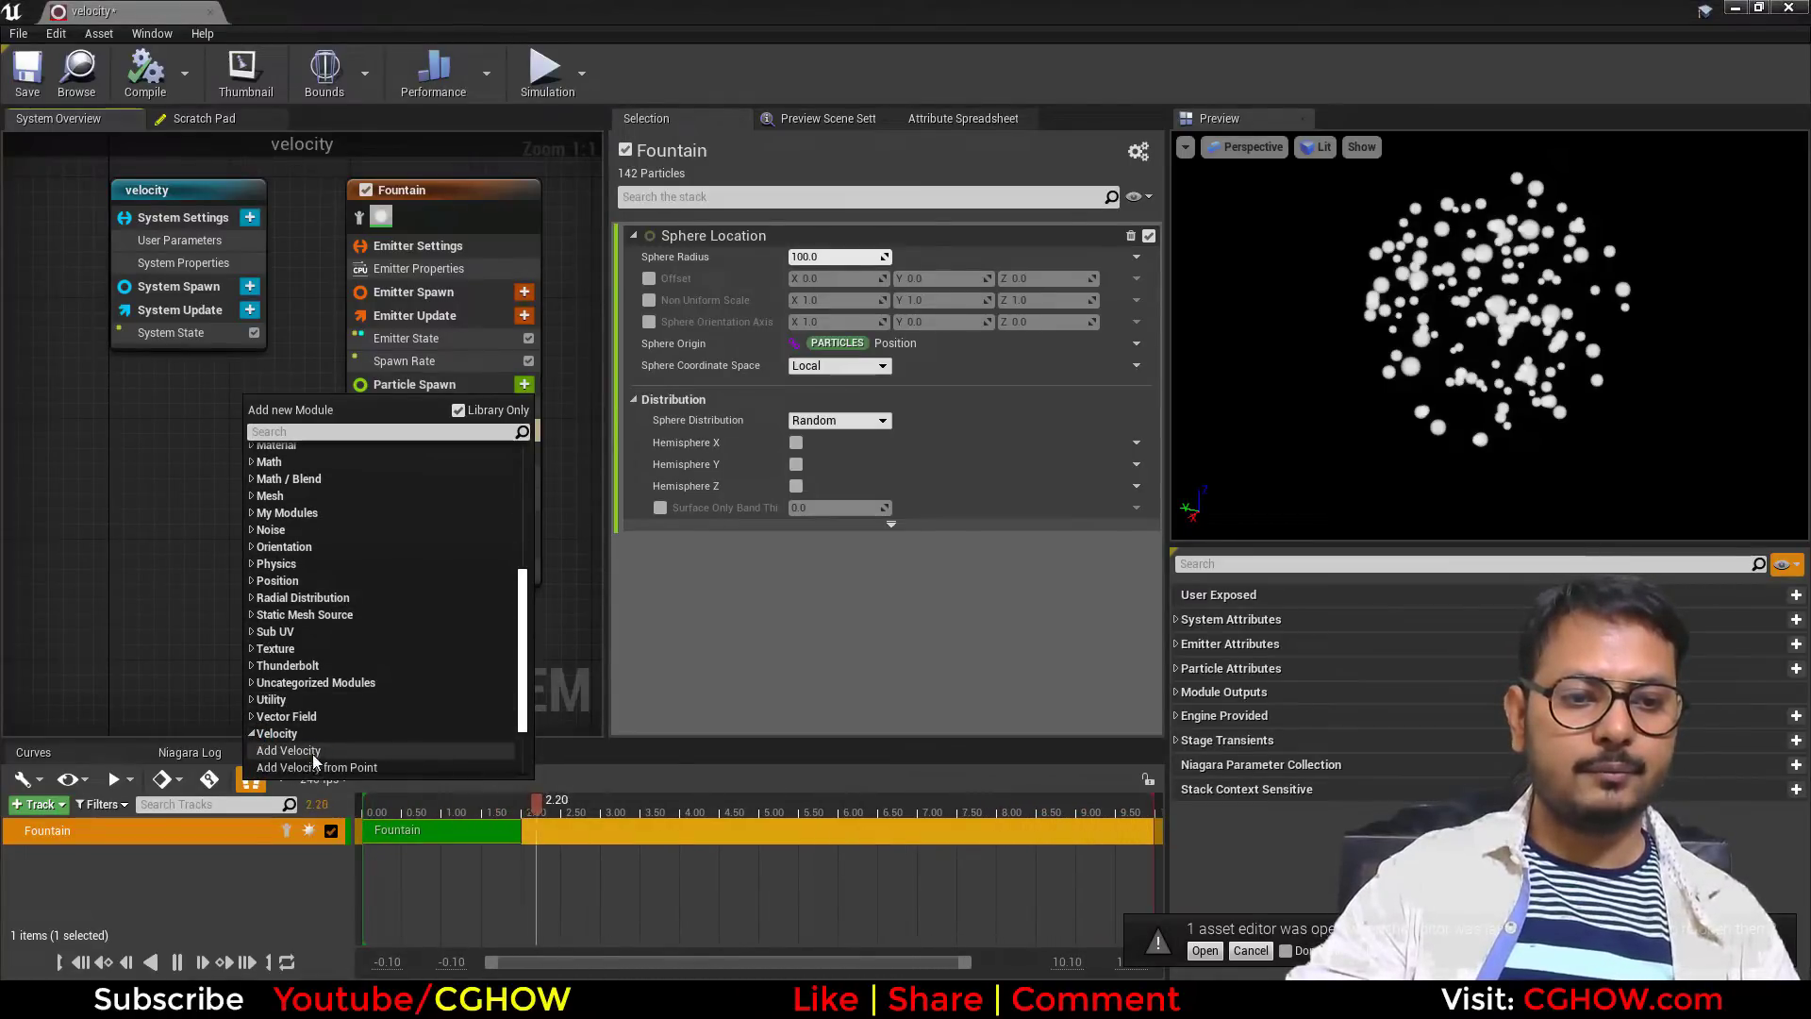
left_click(283, 750)
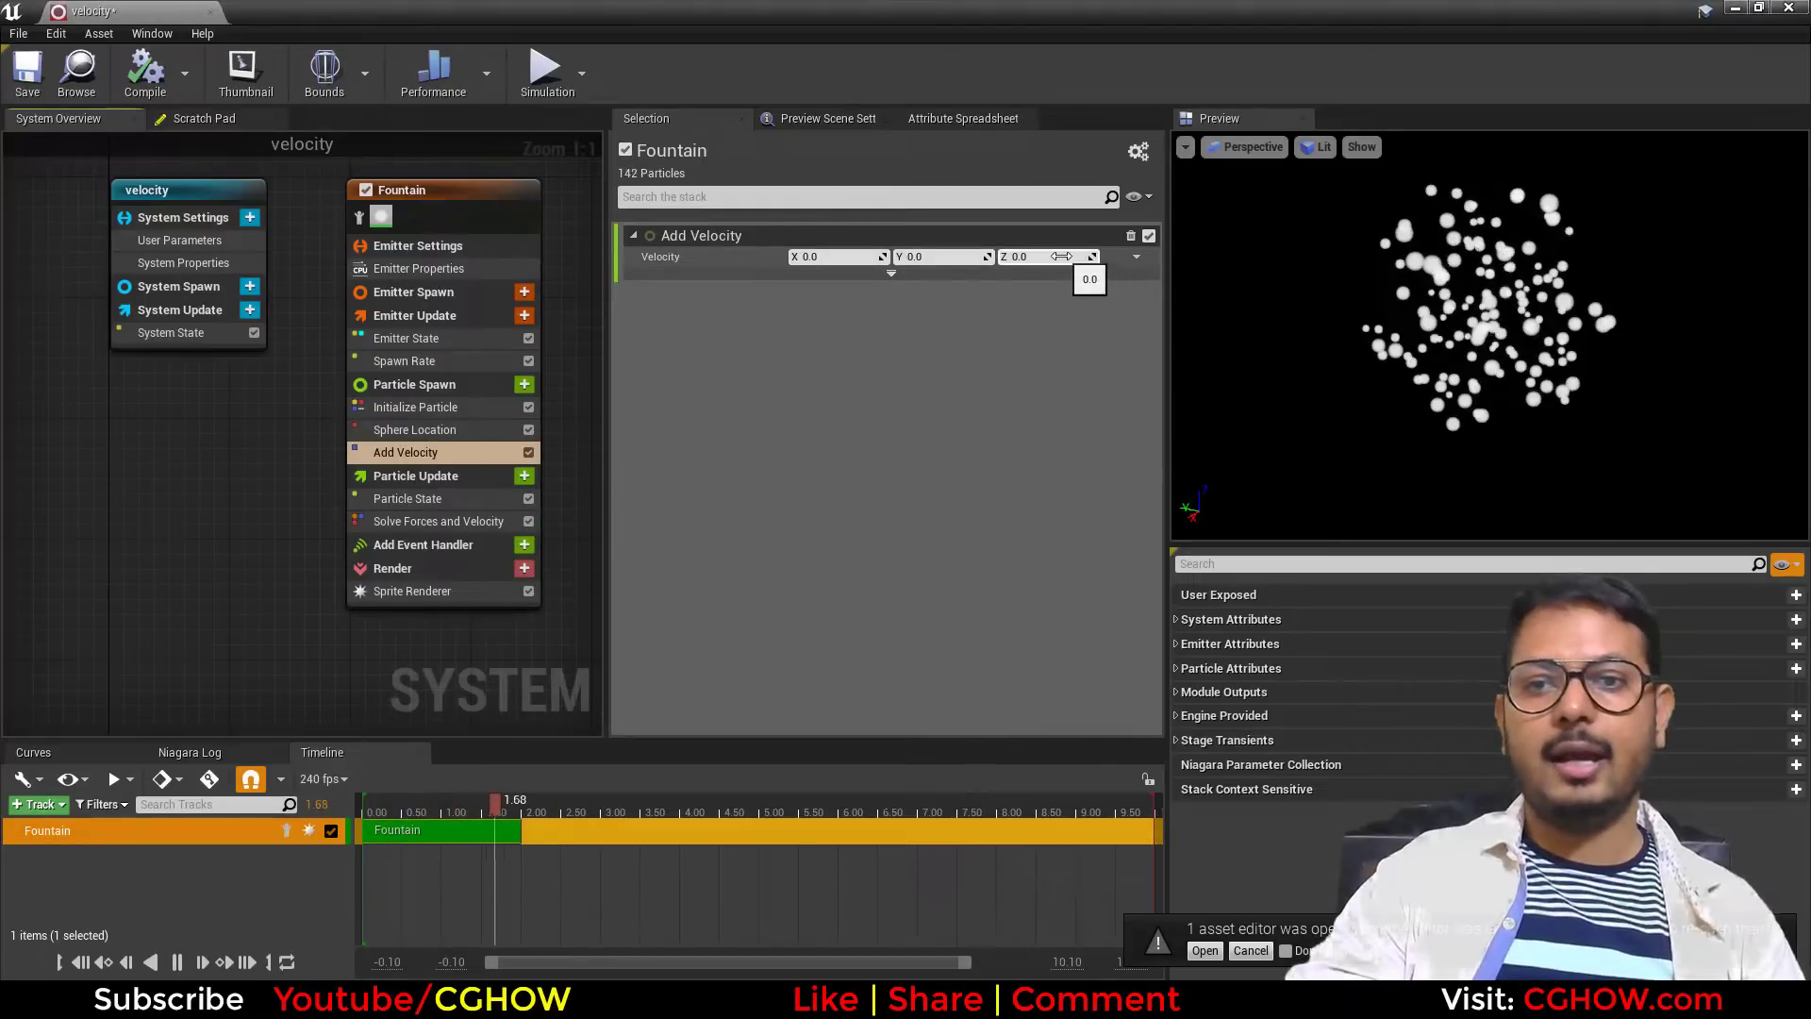
left_click(415, 429)
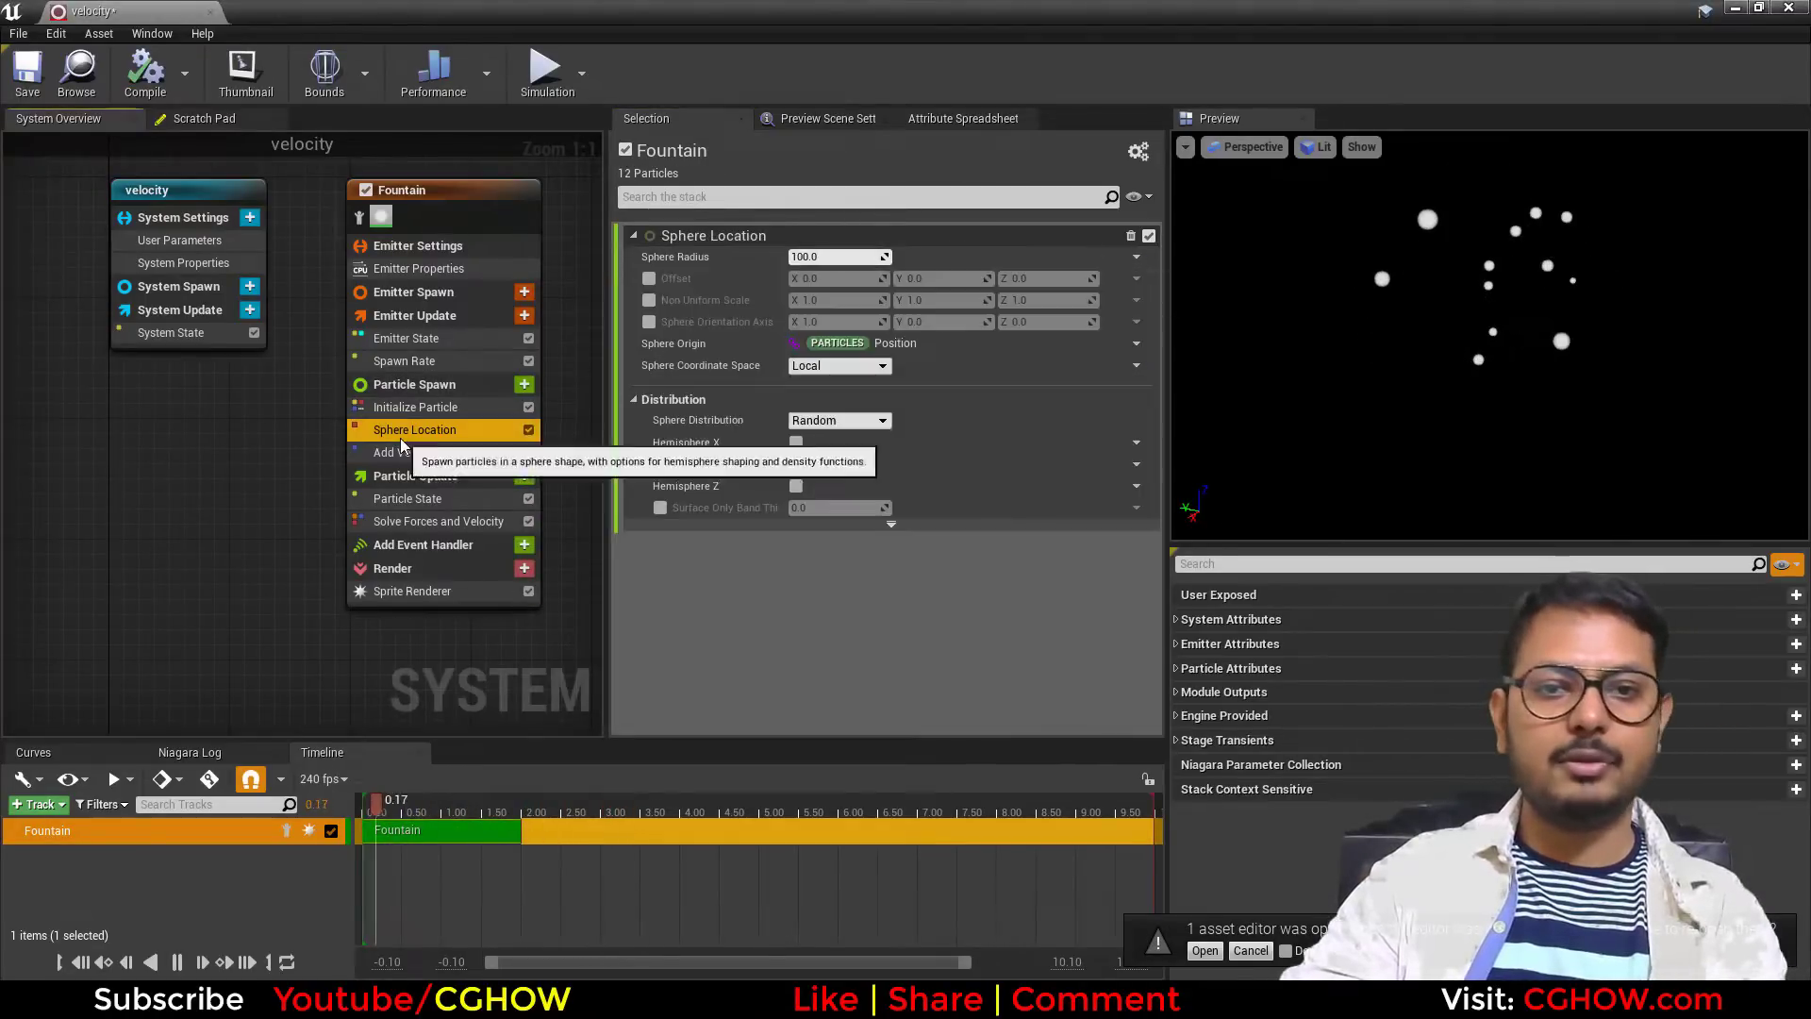
Set the Sphere Radius to 10 and Add Velocity's Z velocity to 100.
left_click(851, 256)
type("10")
key("Return")
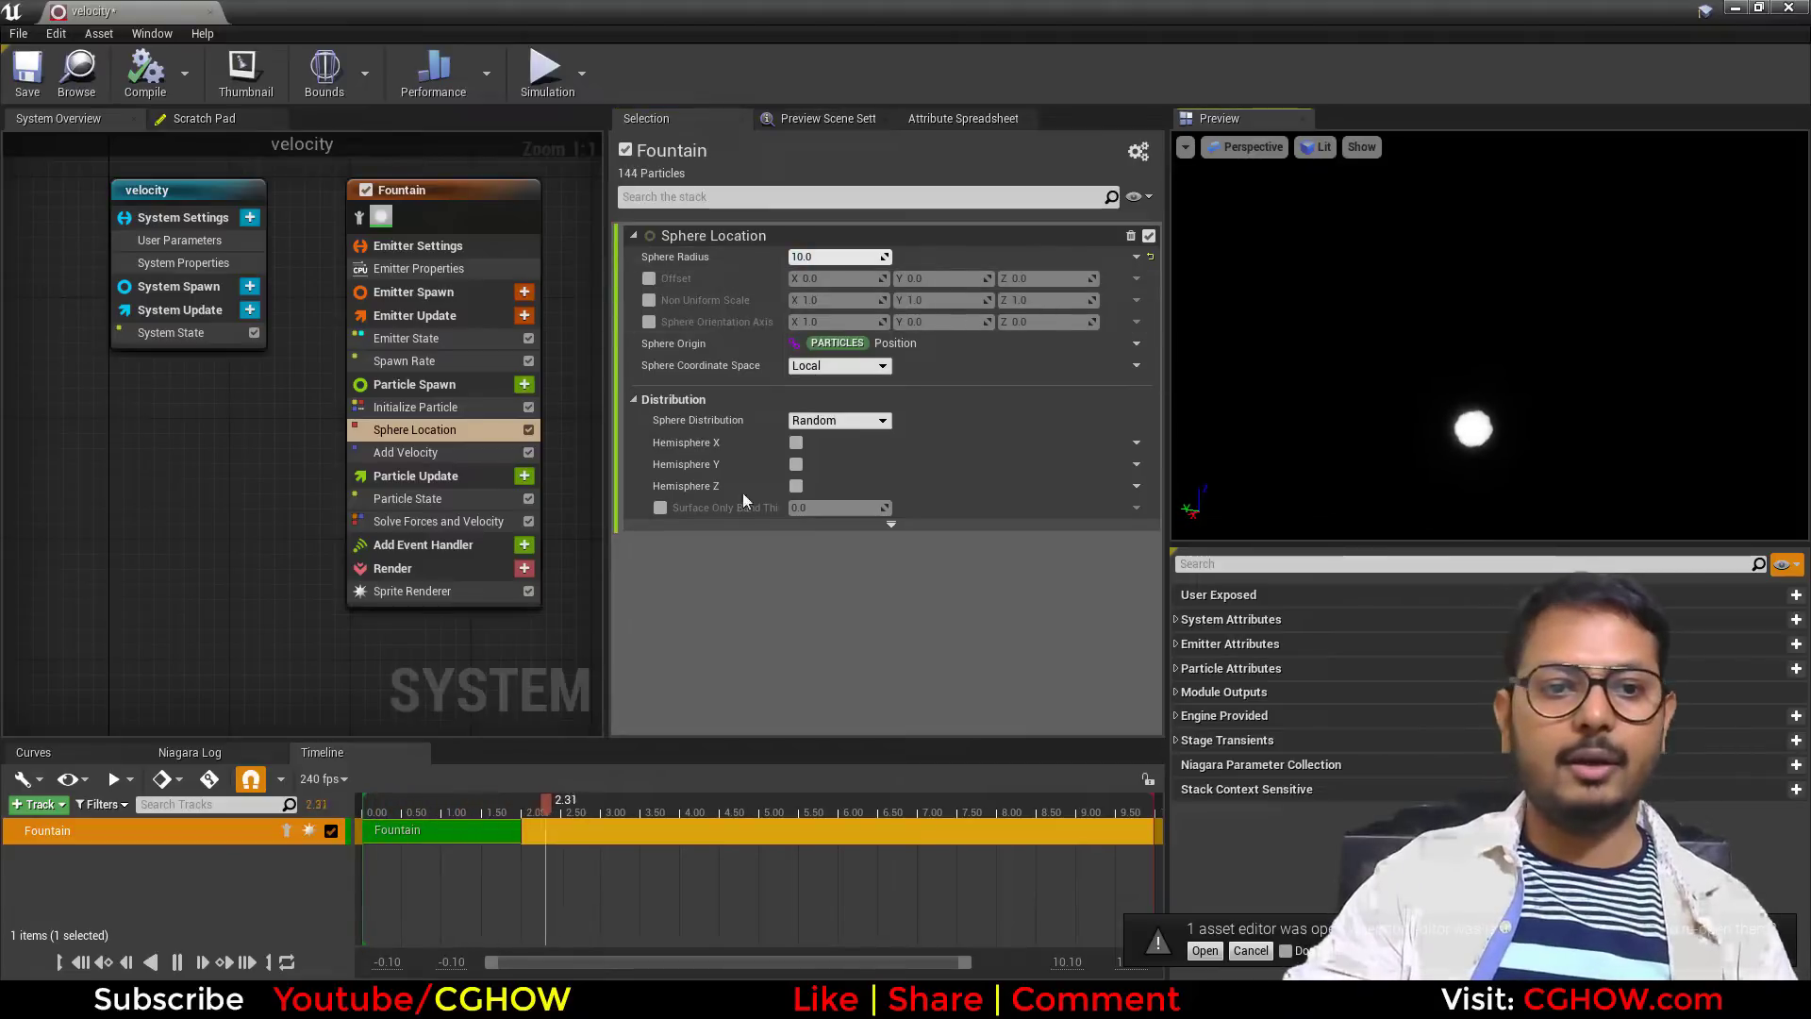
left_click(406, 452)
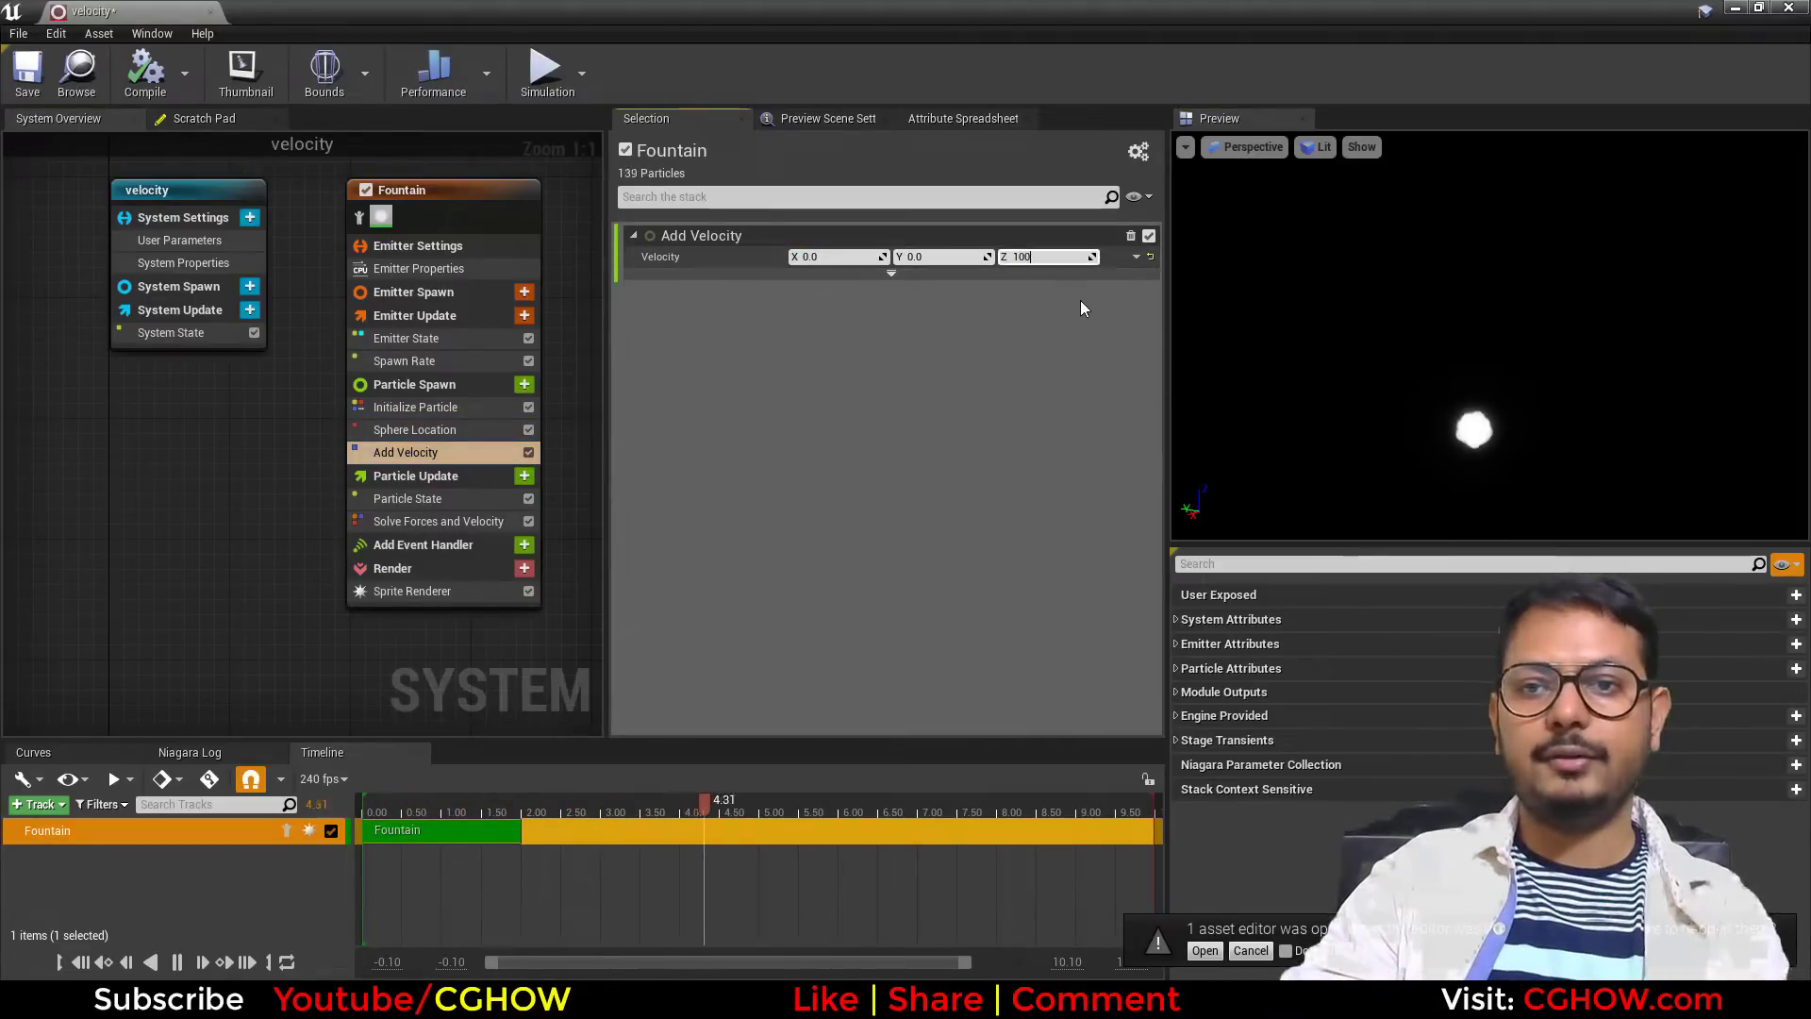
key("Return")
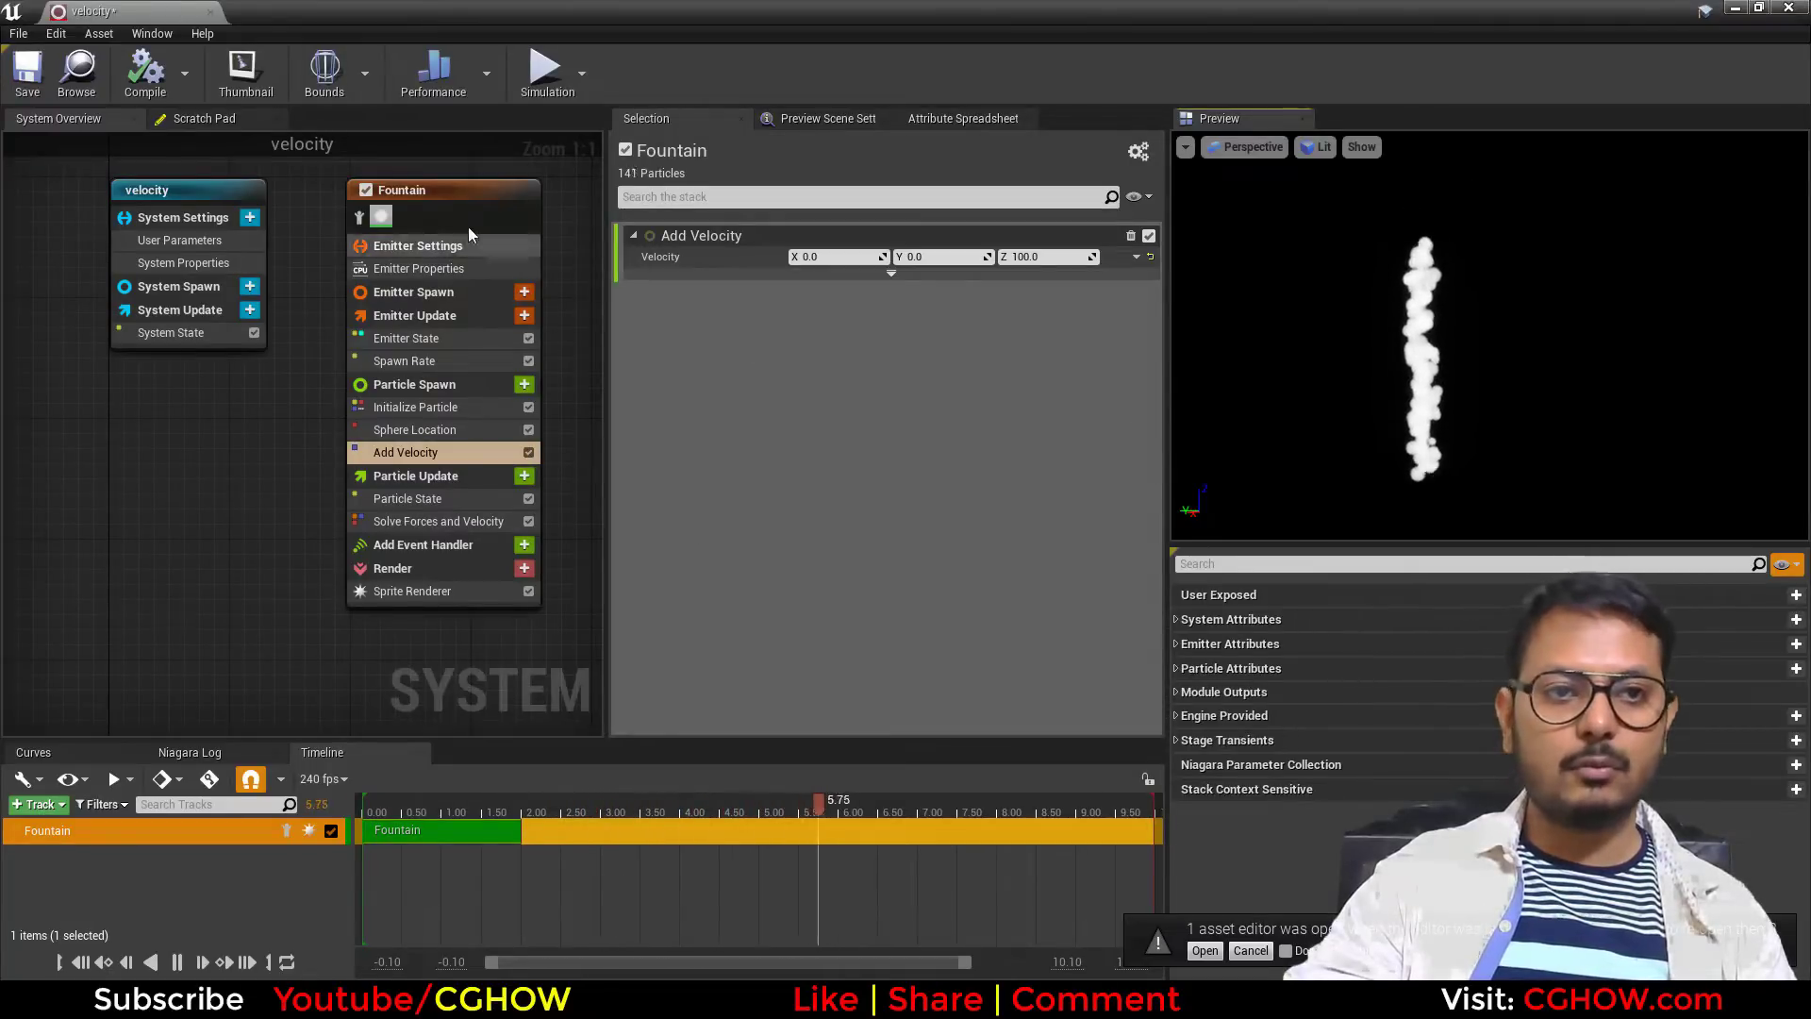
Duplicate the Fountain emitter and give Fountain001's spawn sphere an X offset of 100.
left_click(440, 190)
right_click_drag(549, 266, 378, 298)
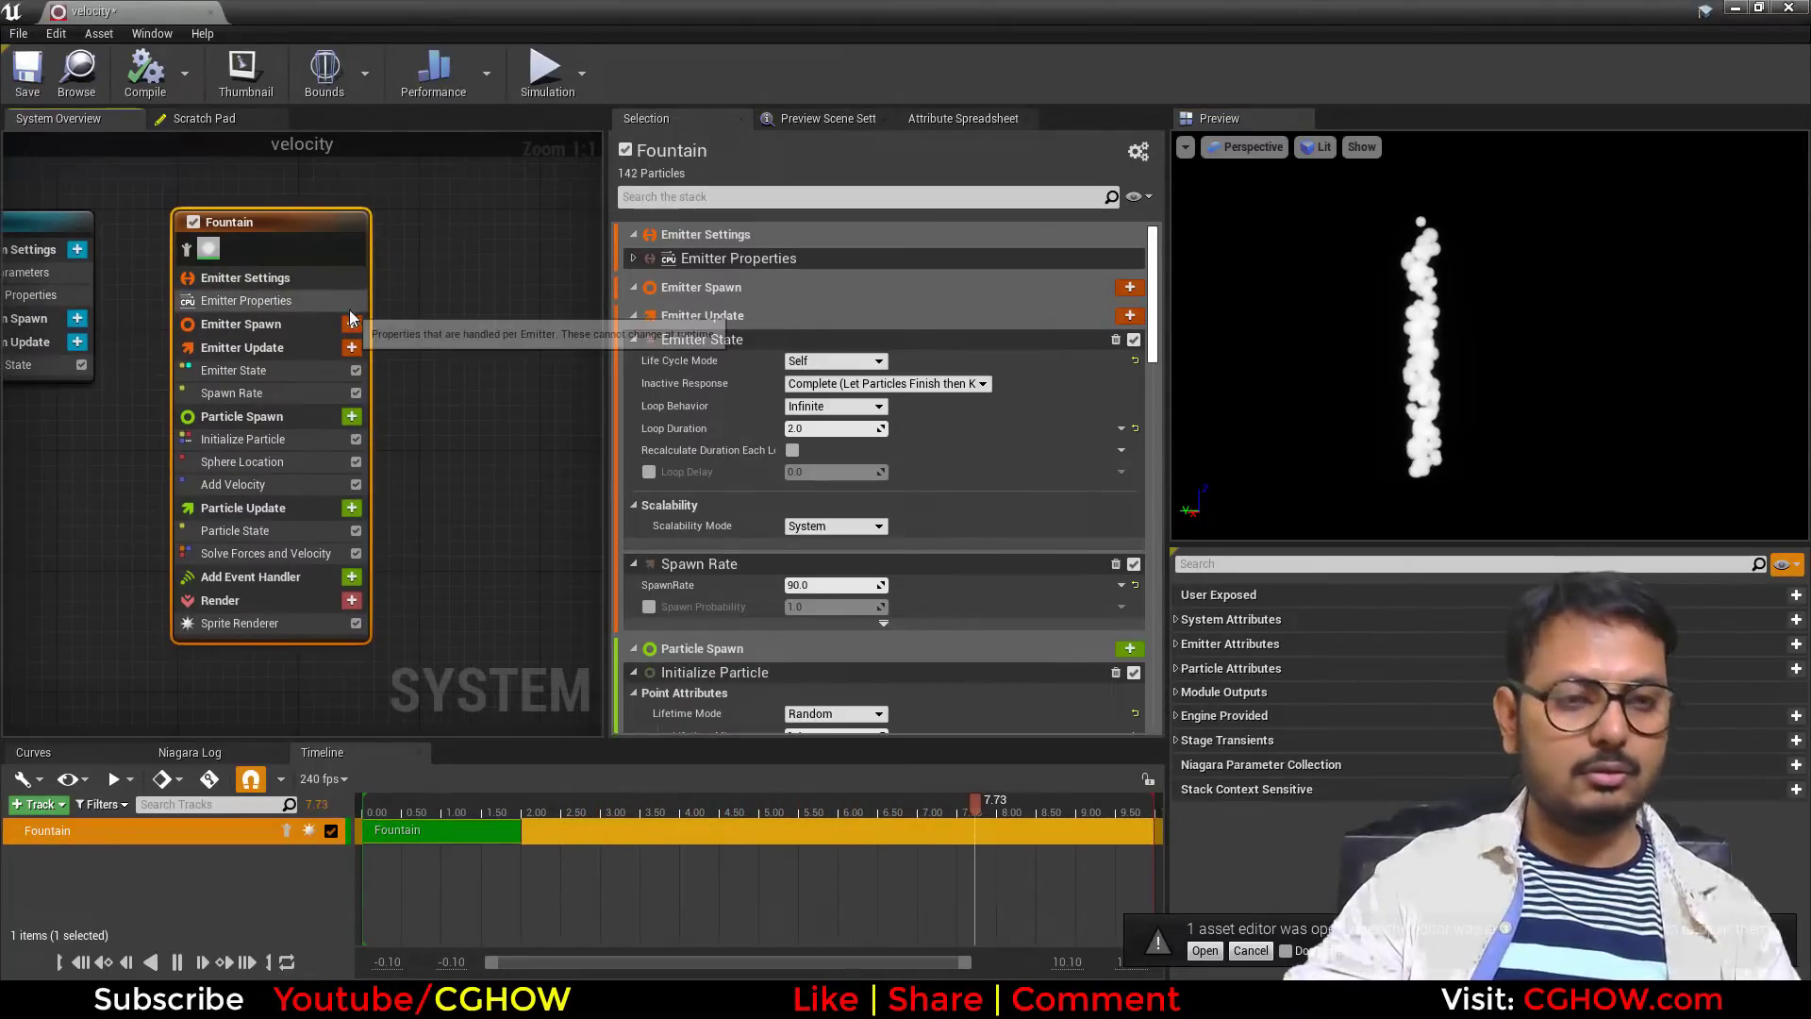
key("ctrl+d")
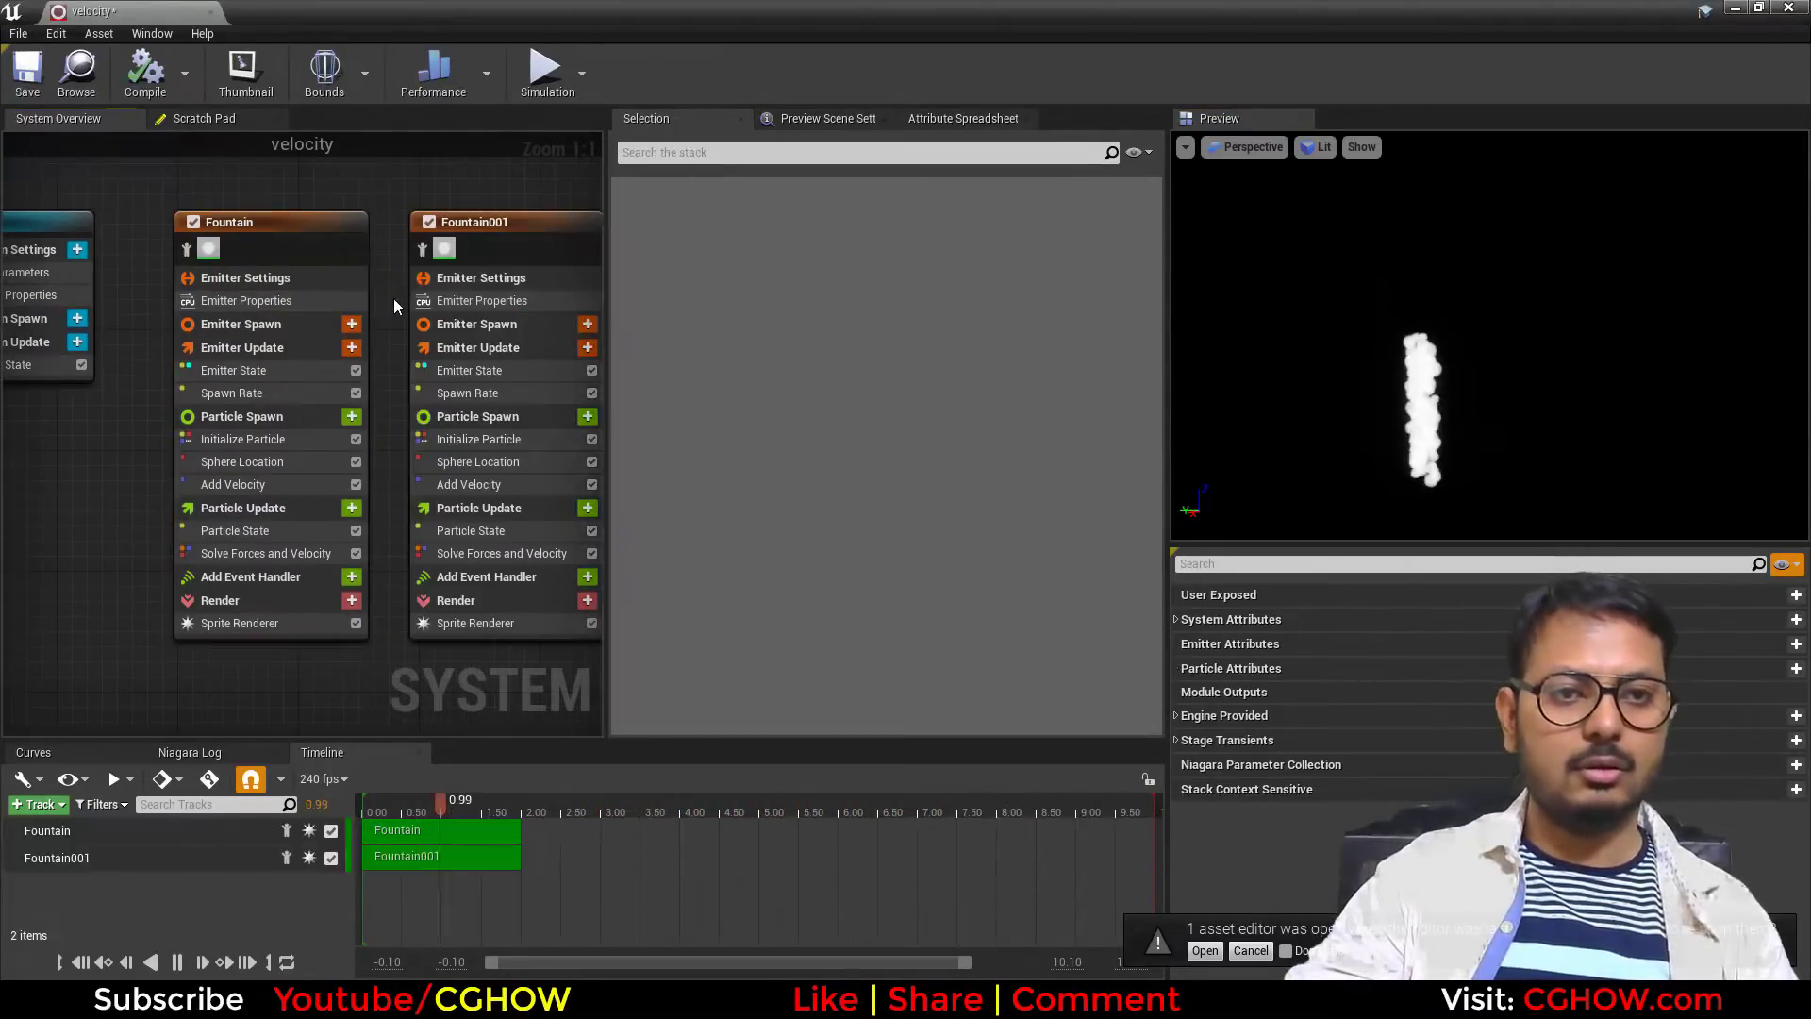
left_click(462, 464)
left_click(649, 279)
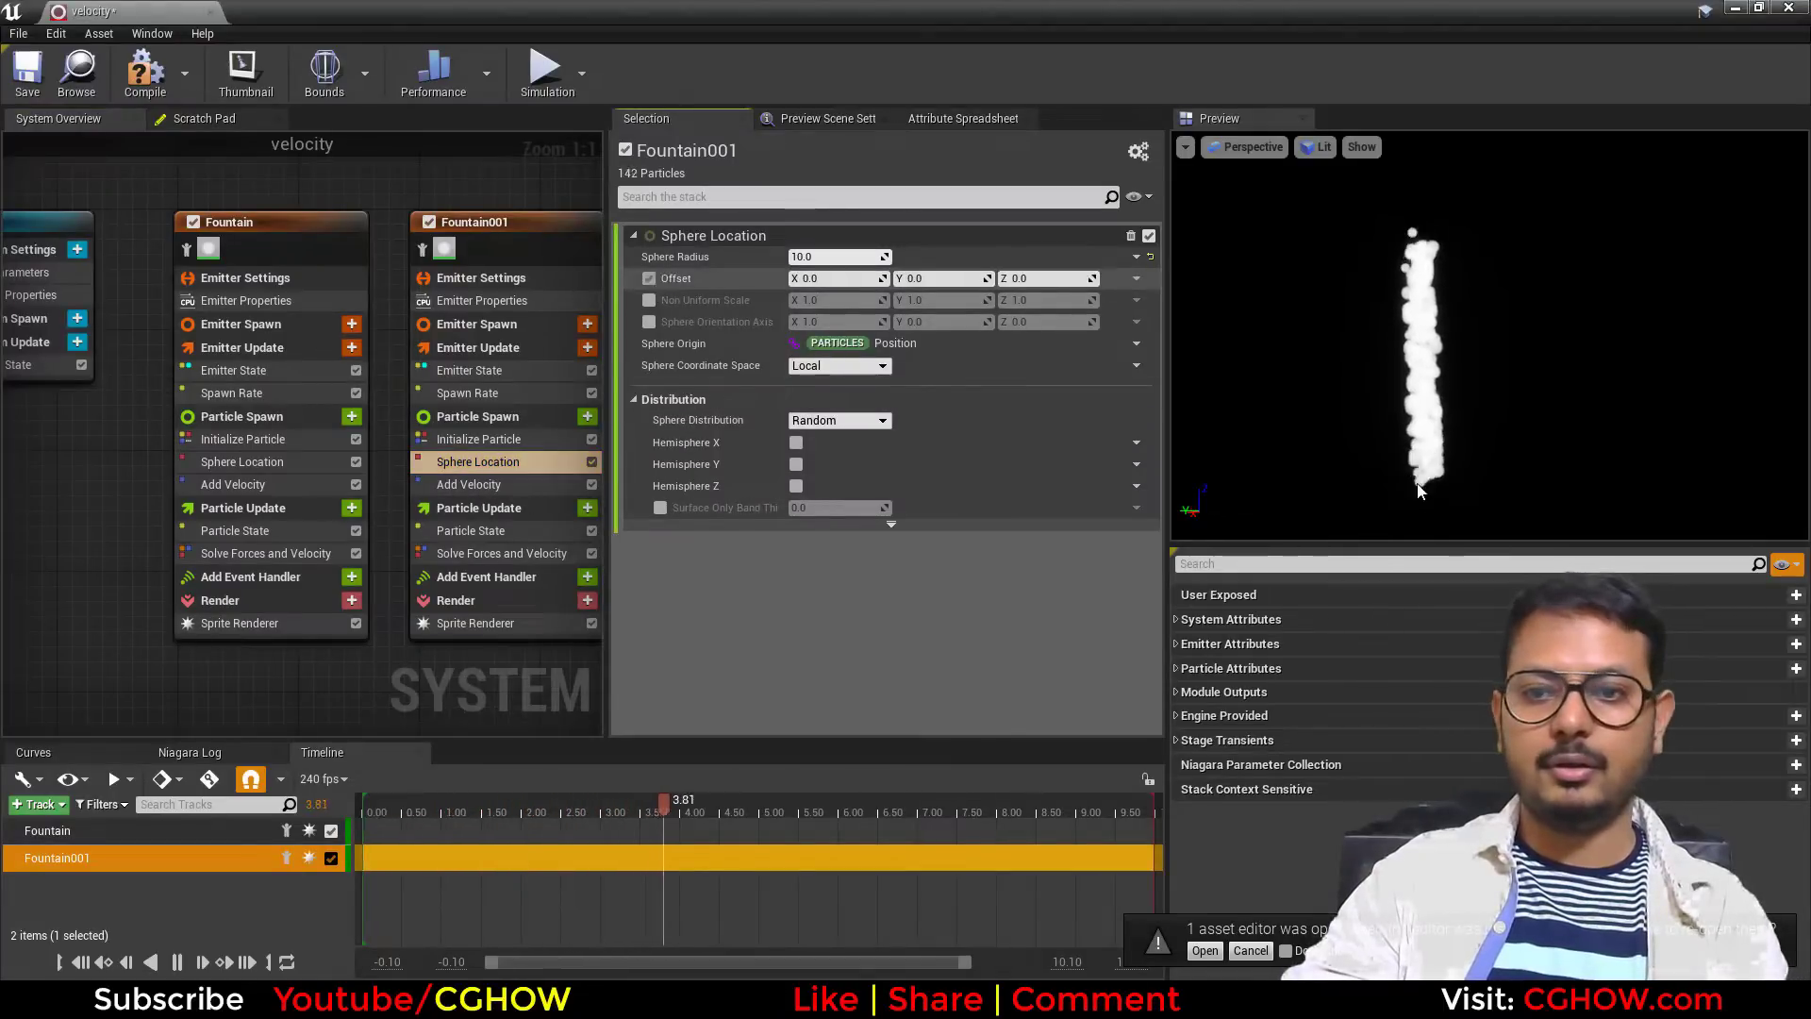
left_click_drag(1306, 485, 1390, 488)
left_click(881, 284)
type("100")
key("Return")
left_click_drag(1632, 261, 1601, 258)
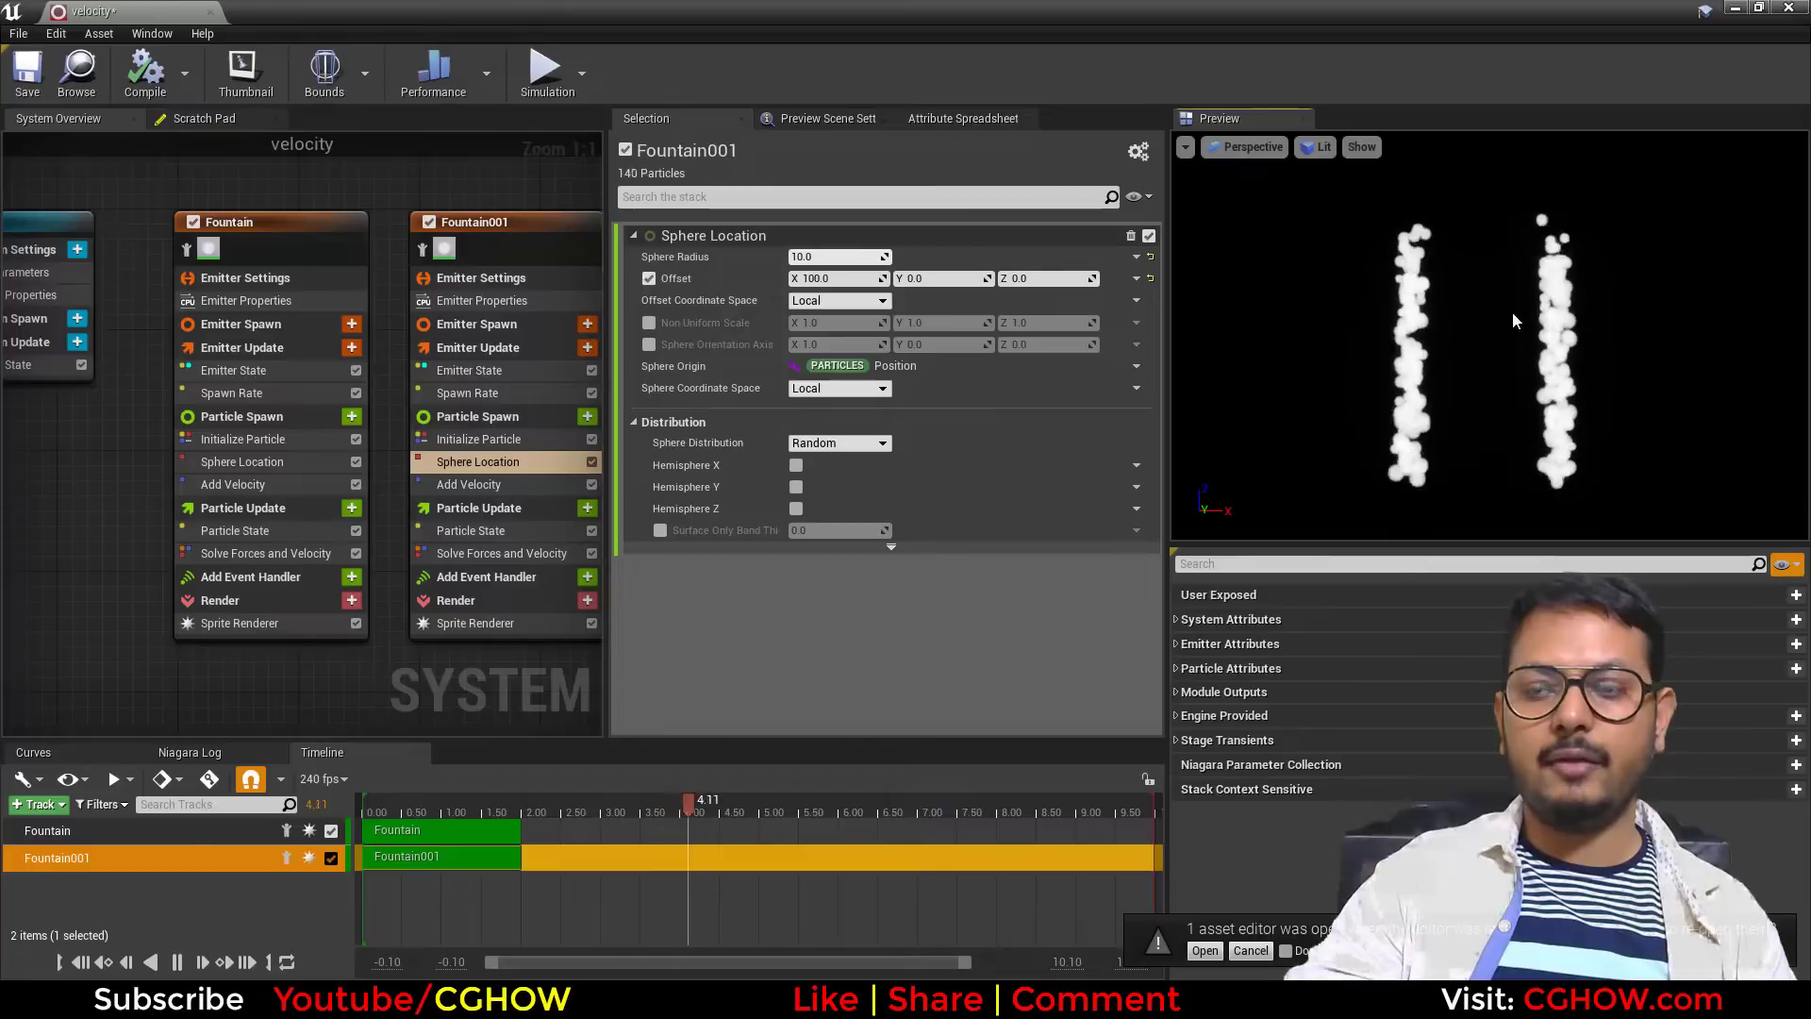
Move Fountain001's Add Velocity from Particle Spawn into Particle Update.
left_click(465, 463)
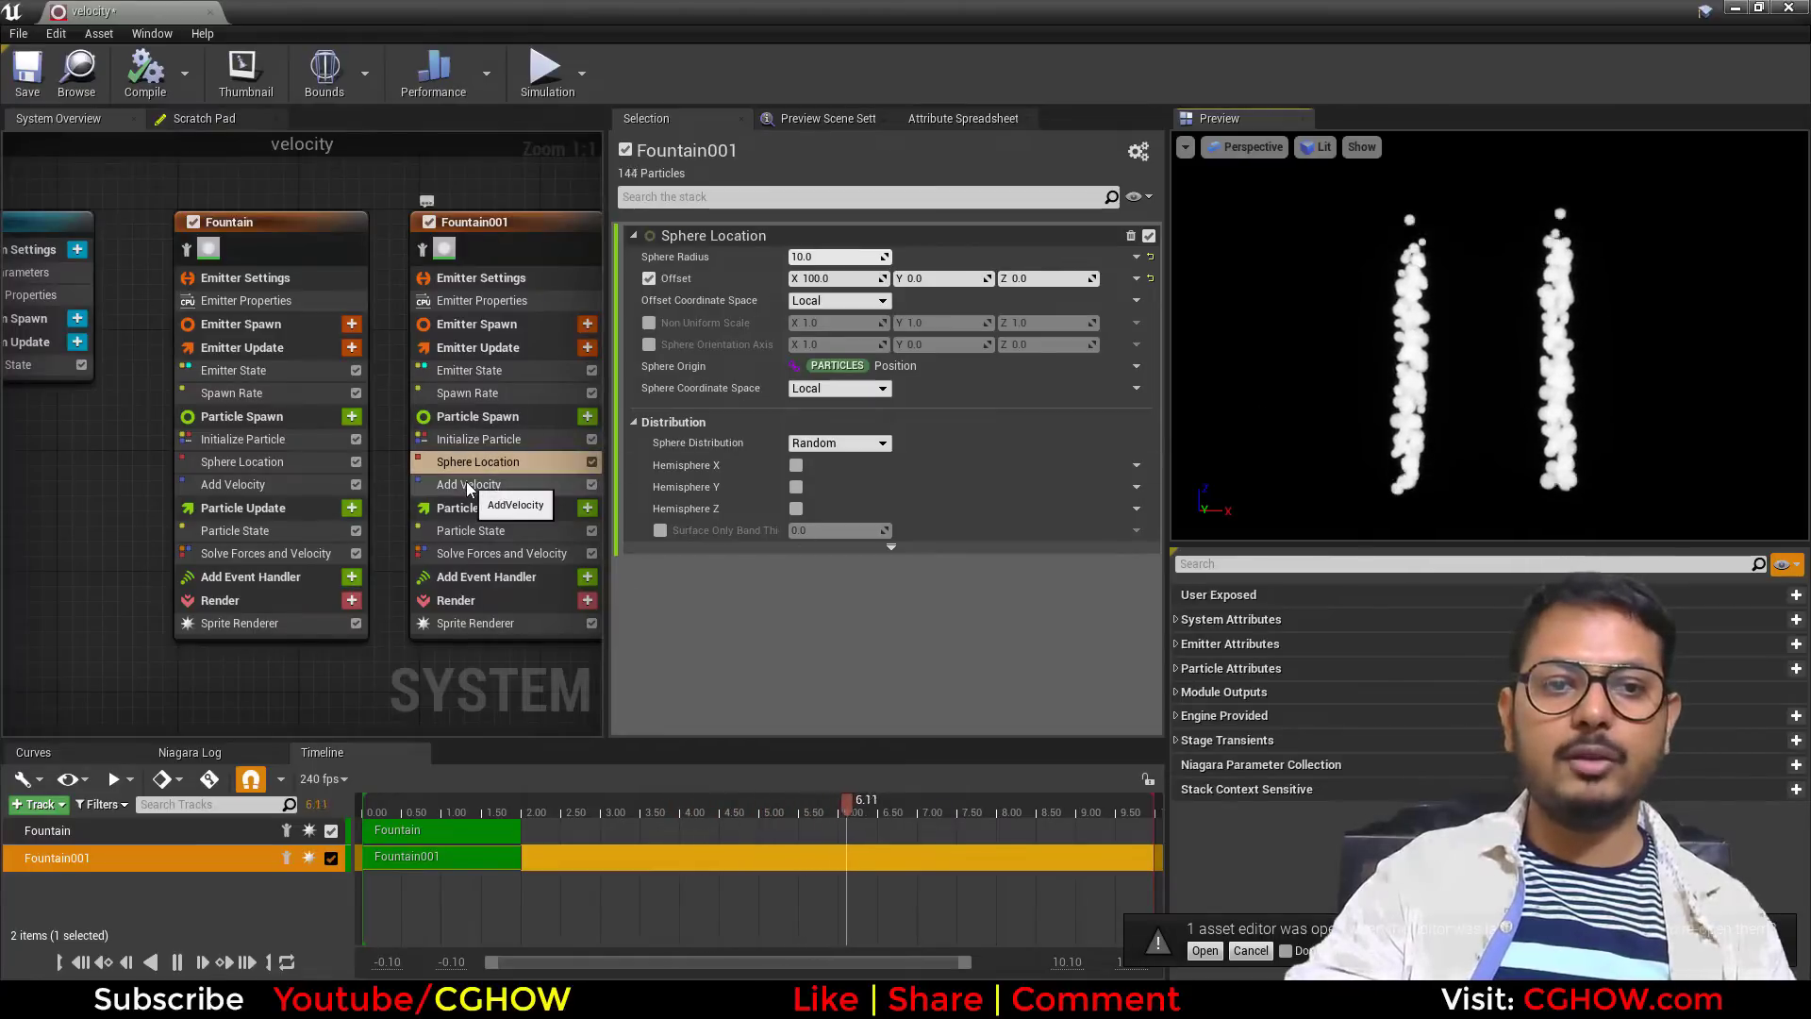
left_click_drag(456, 484, 461, 522)
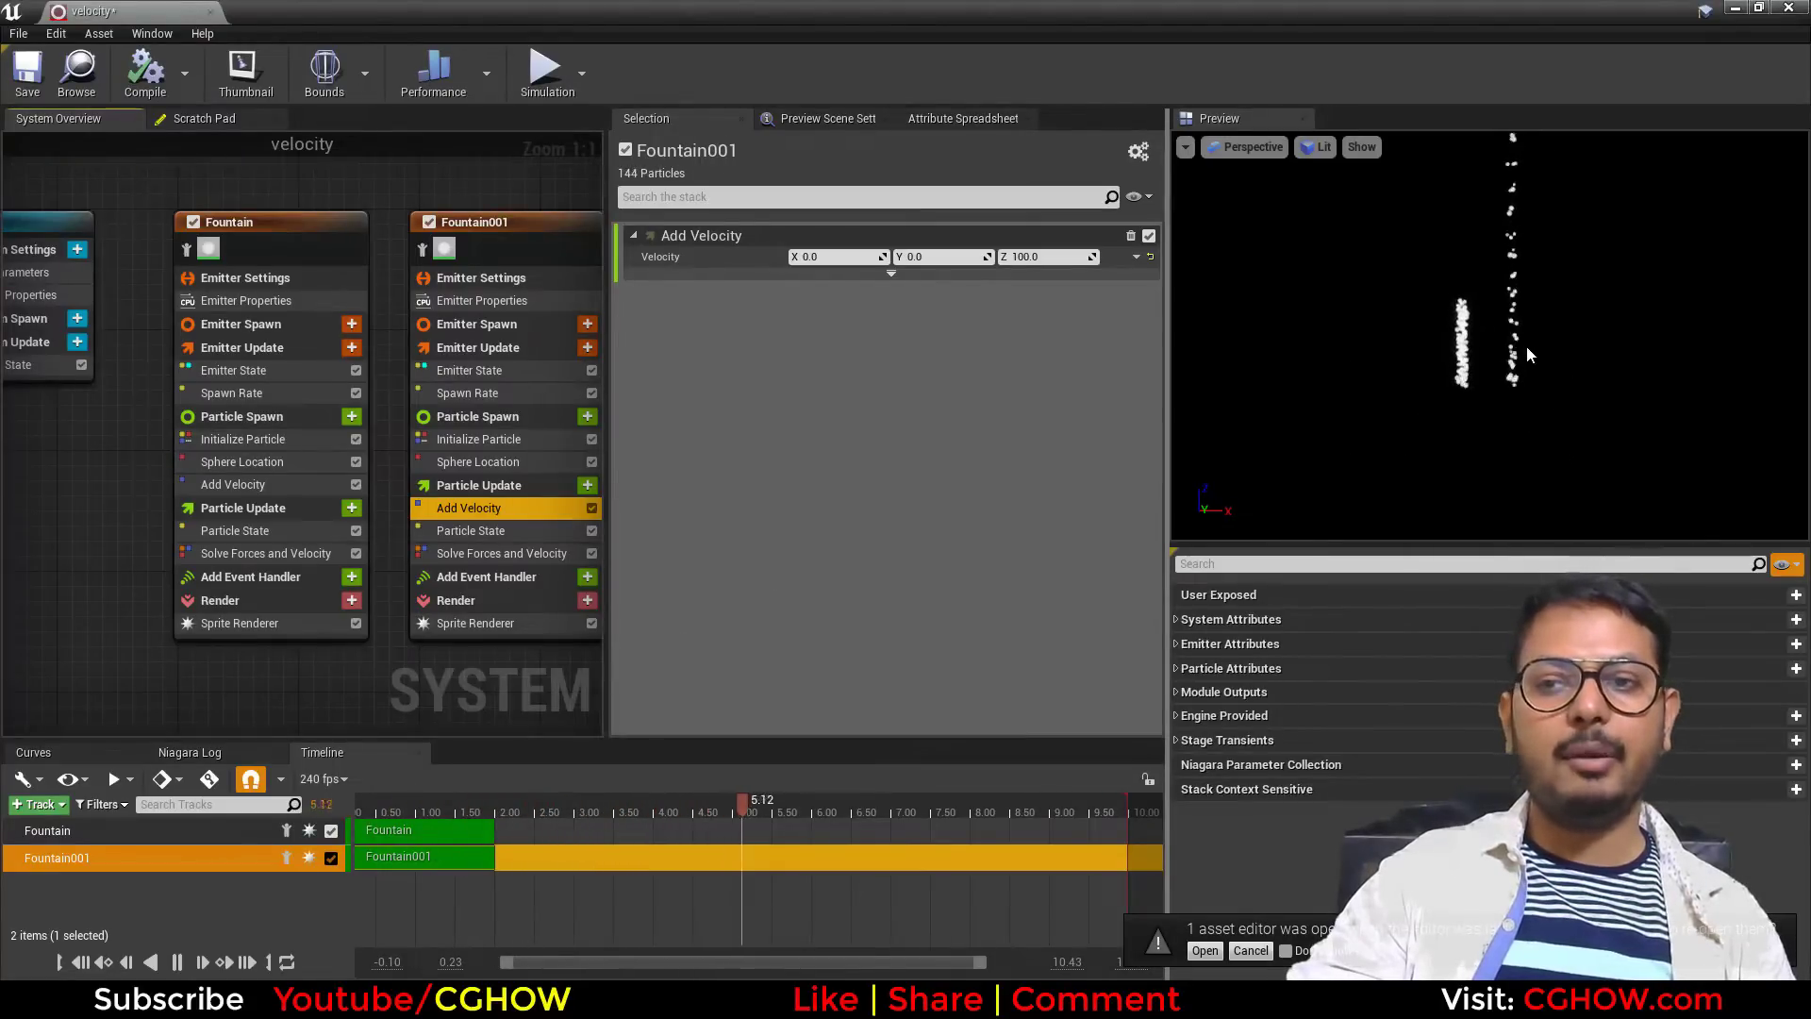
scroll(1526, 343, "up", 4)
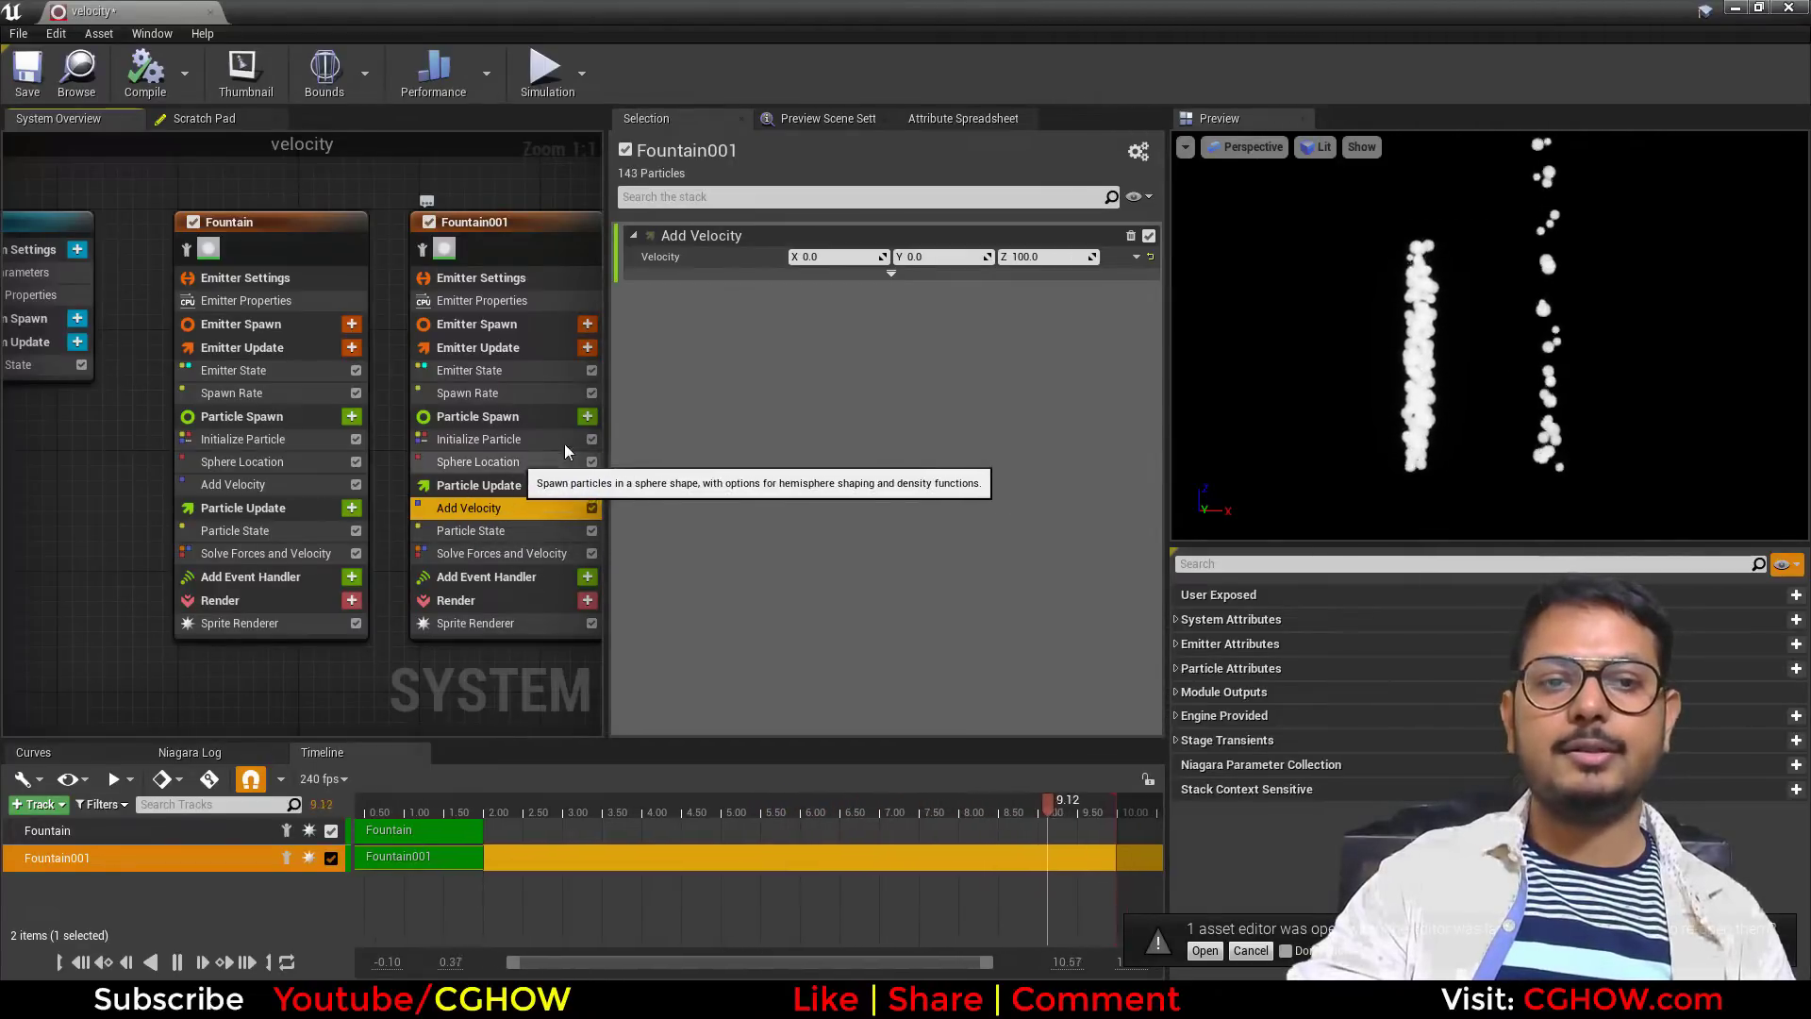
Delete the Fountain001 emitter and select the Fountain's Add Velocity module.
left_click(463, 236)
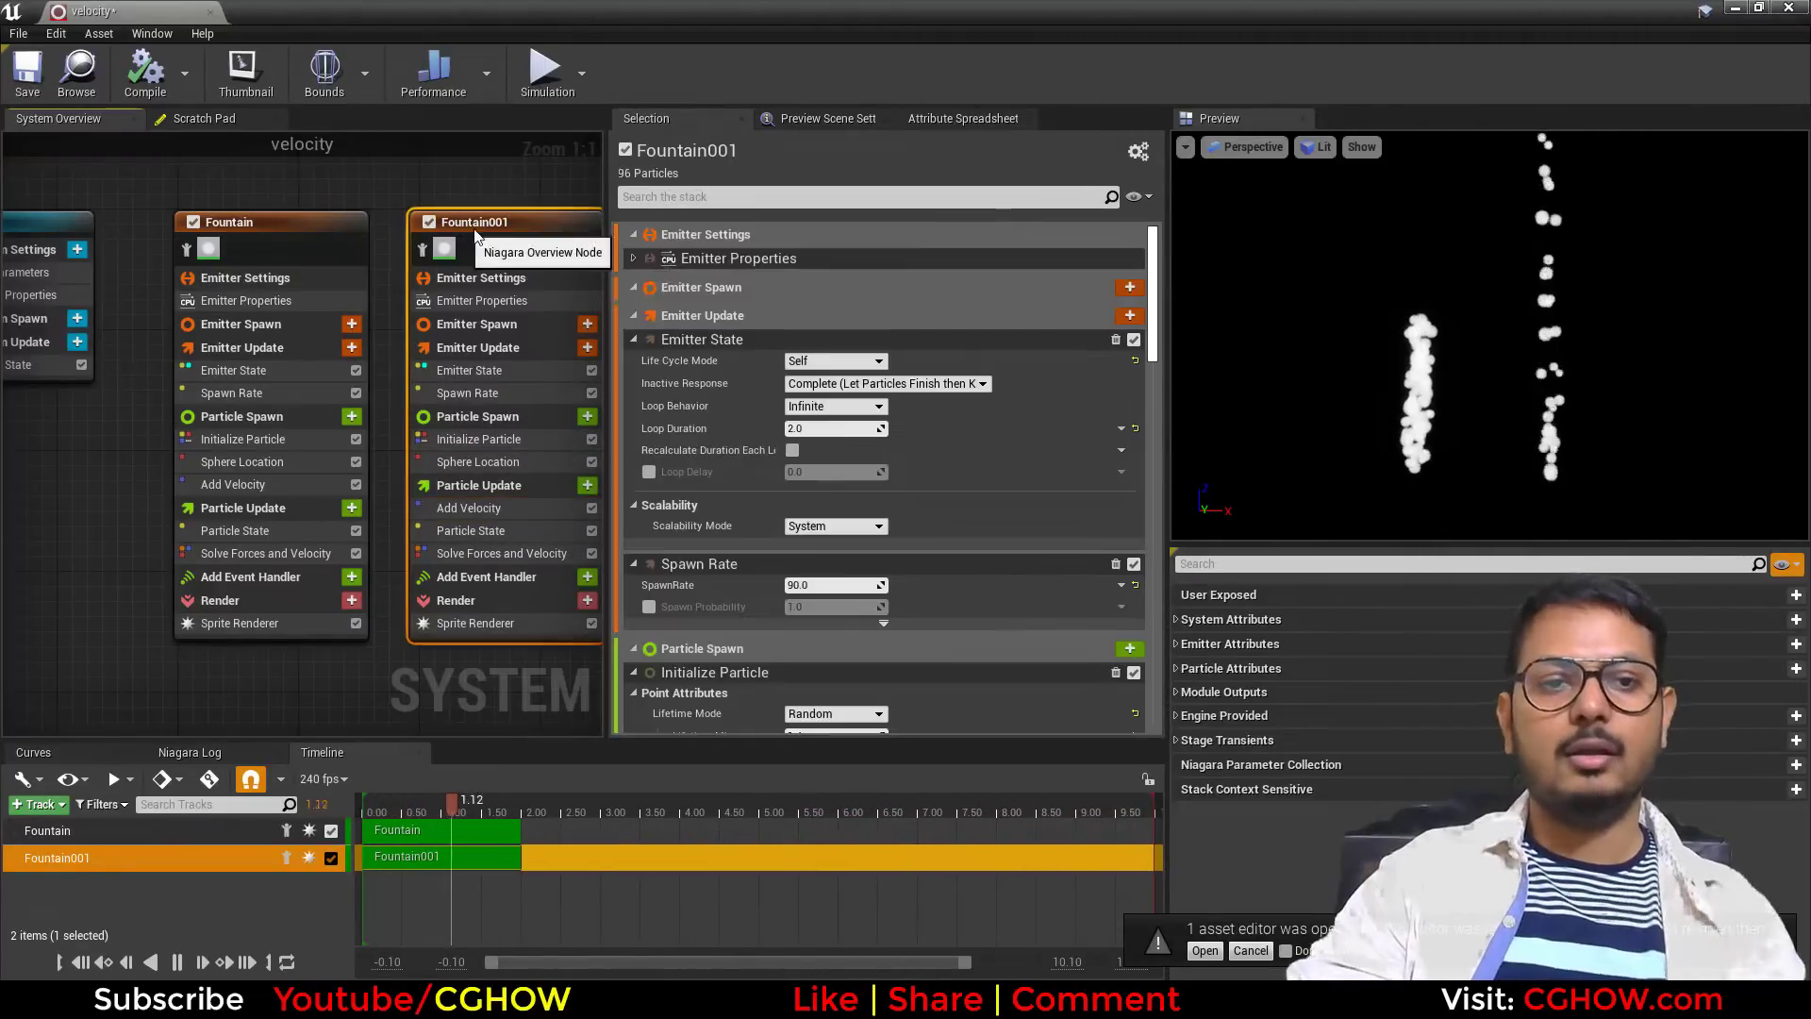
key("Delete")
right_click_drag(75, 479, 264, 454)
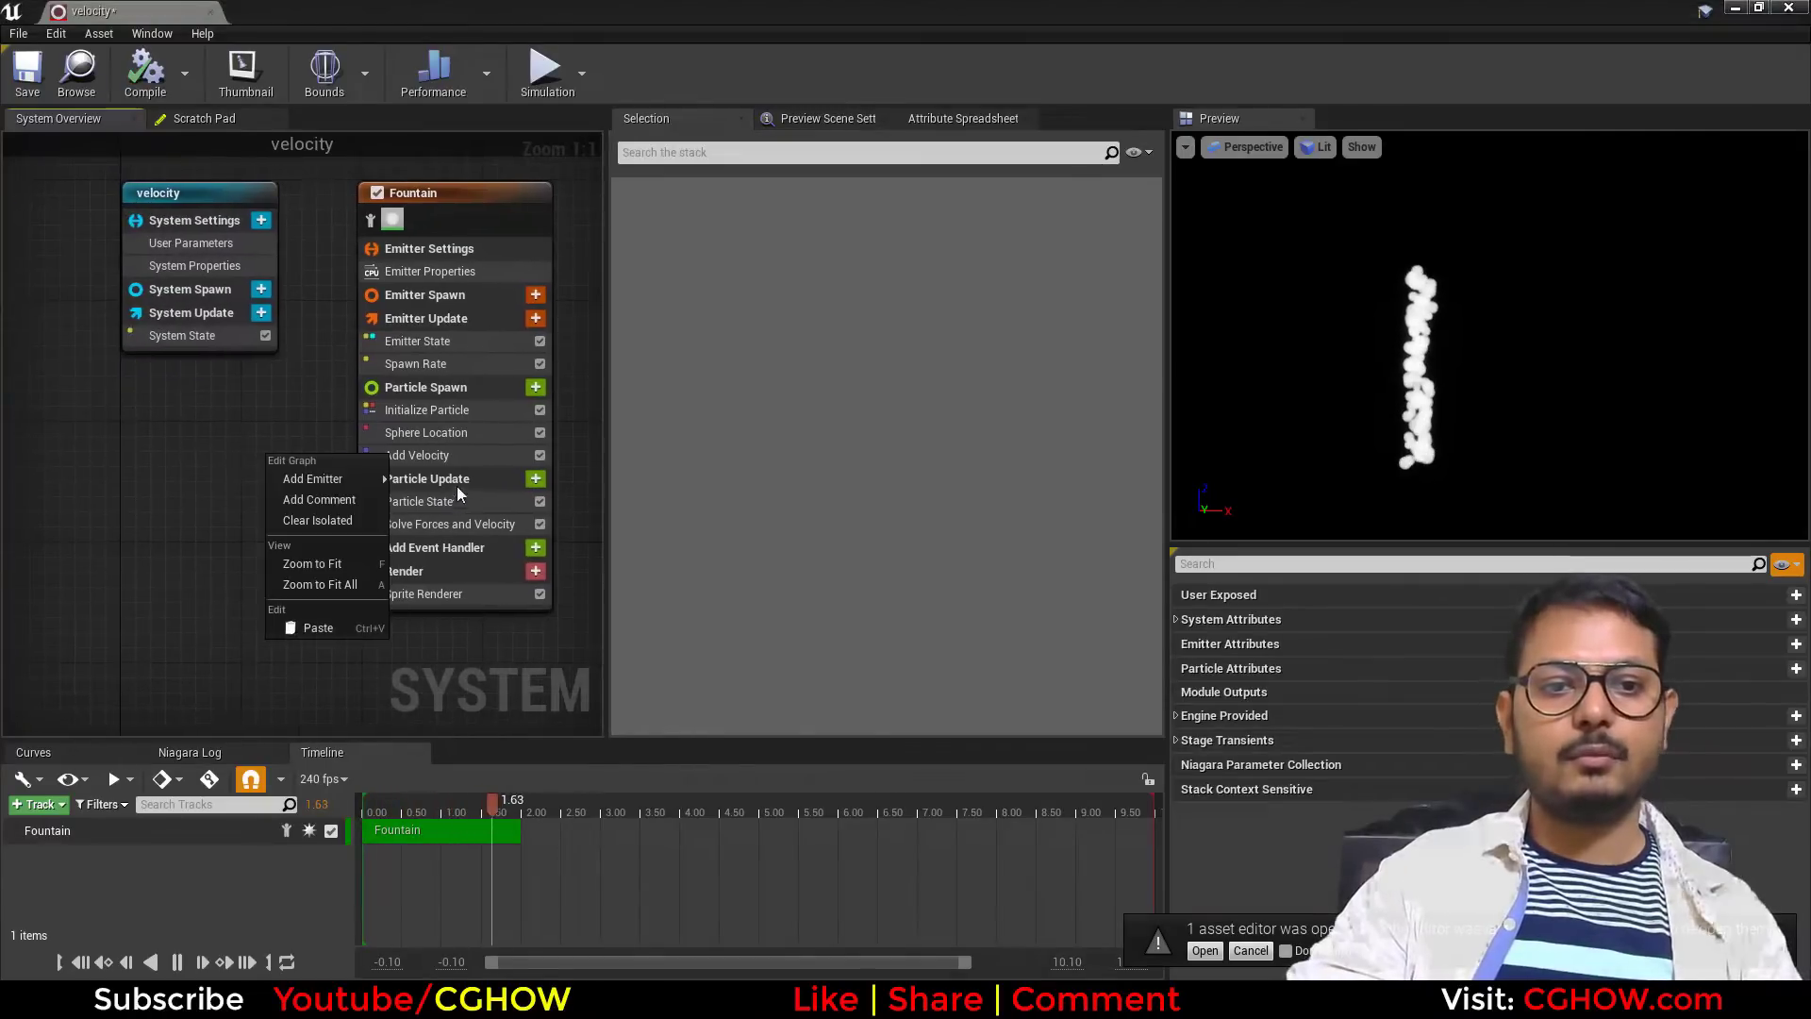
left_click(461, 455)
Reset Z velocity, try an X velocity of 100, then return X to 0.
right_click(700, 253)
key("Escape")
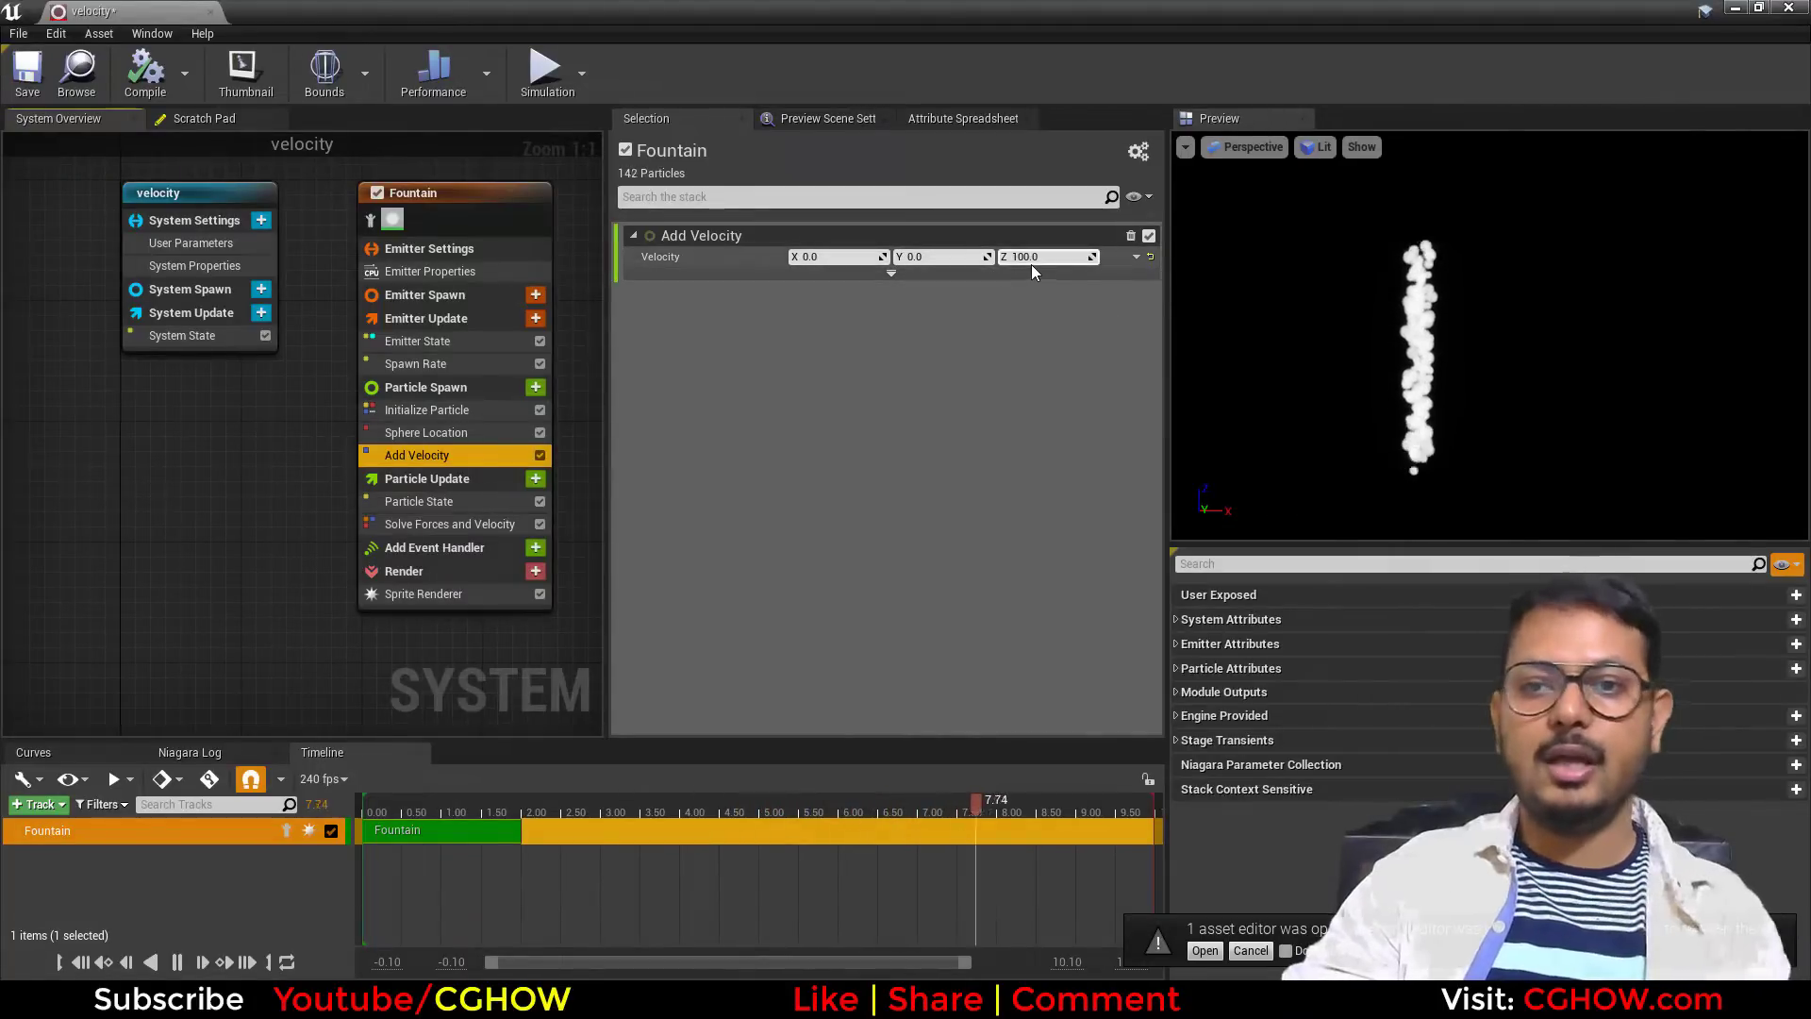
left_click(1150, 256)
left_click(855, 257)
type("100")
key("Return")
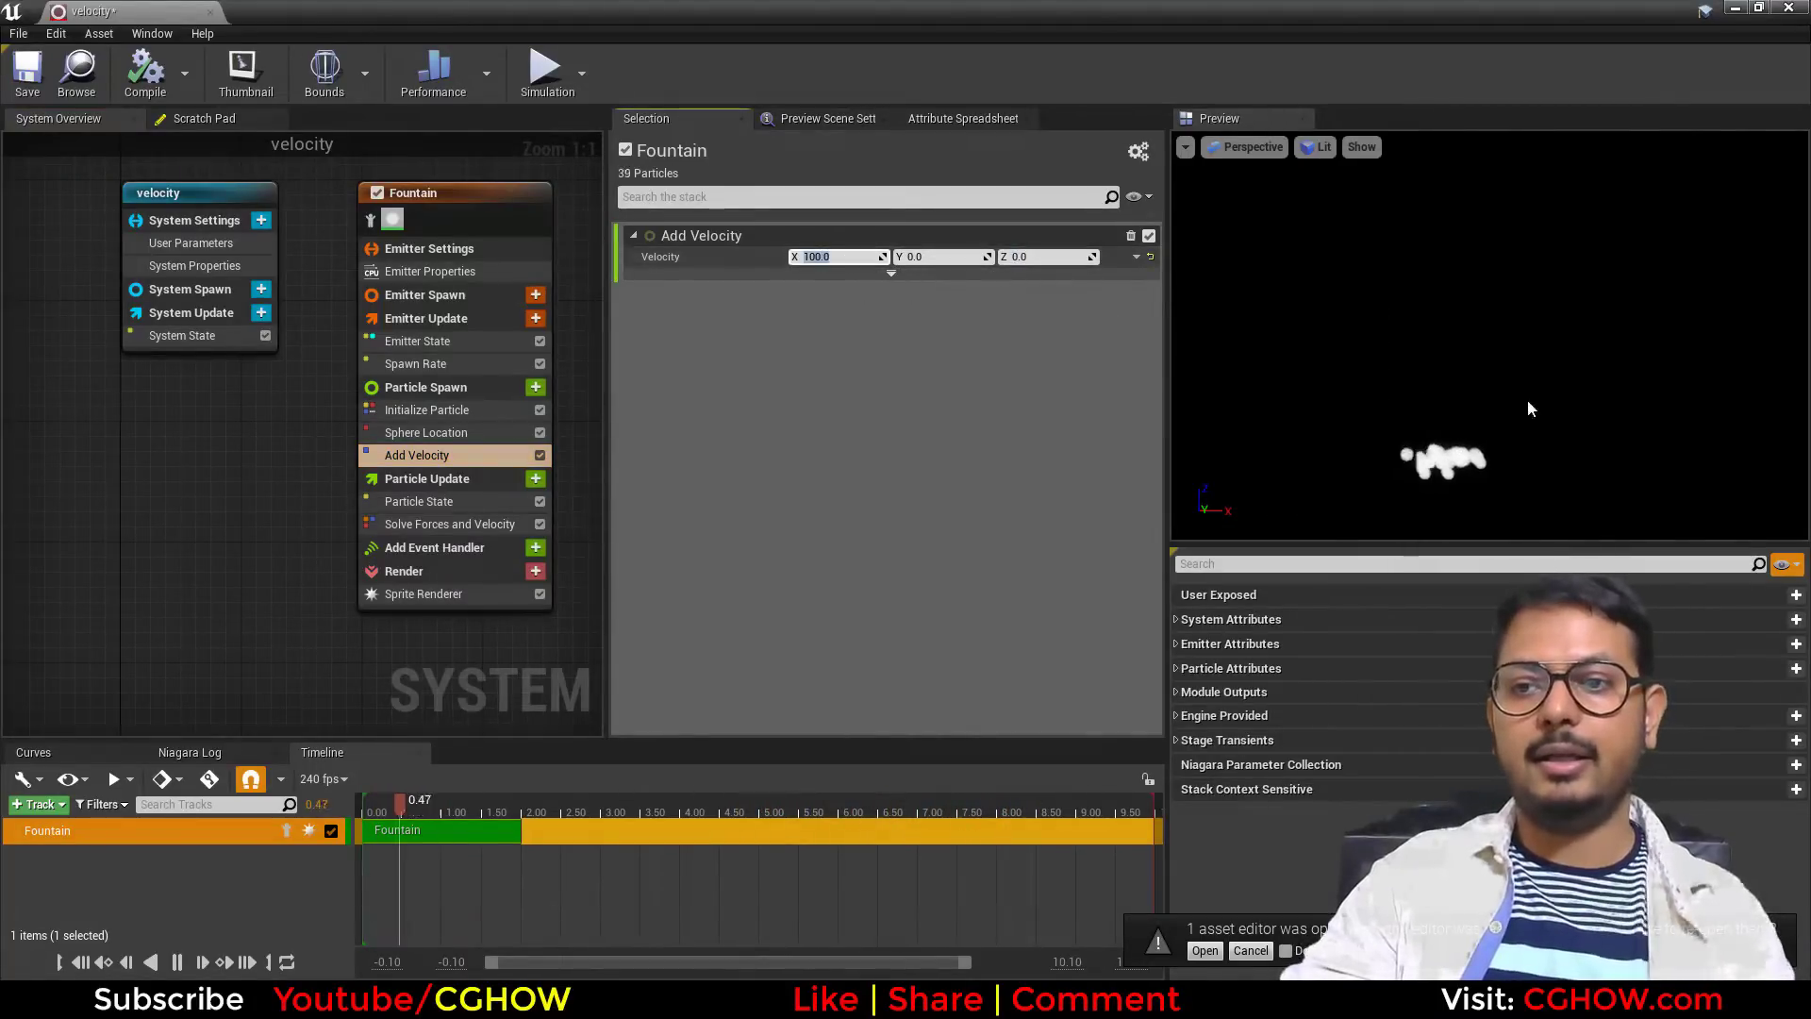
left_click(852, 256)
type("-")
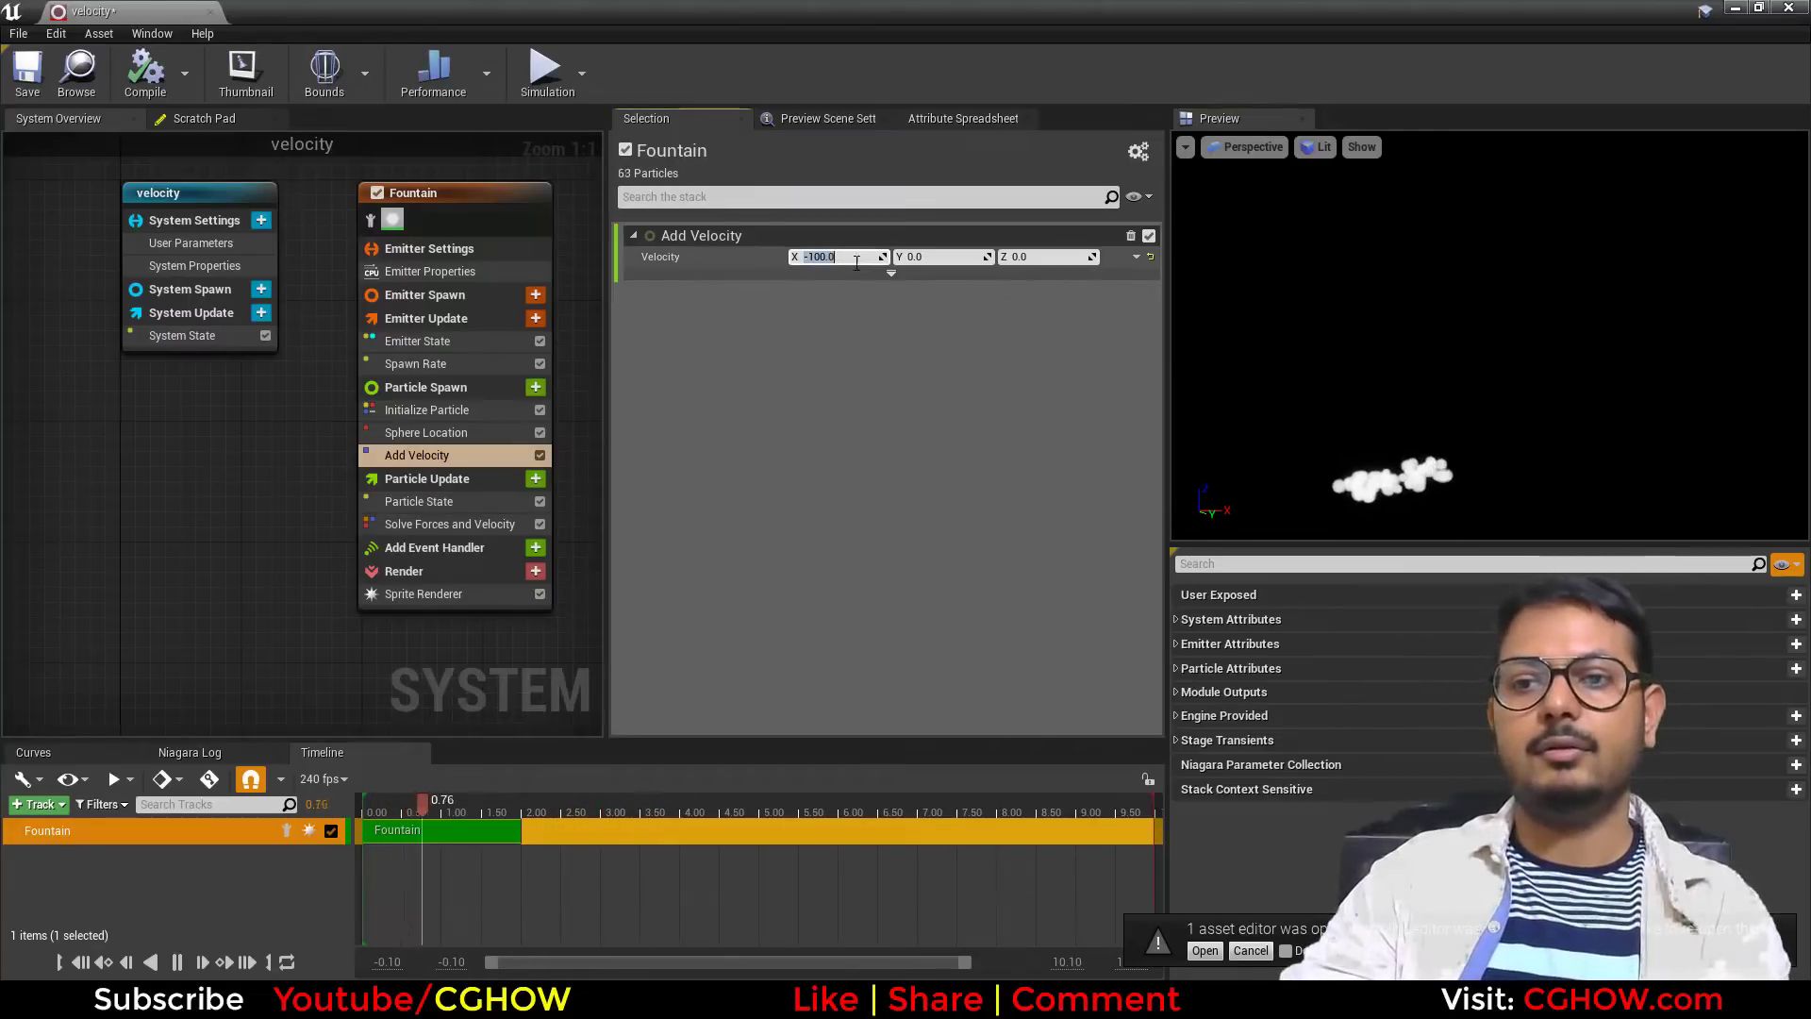
type("0")
key("Return")
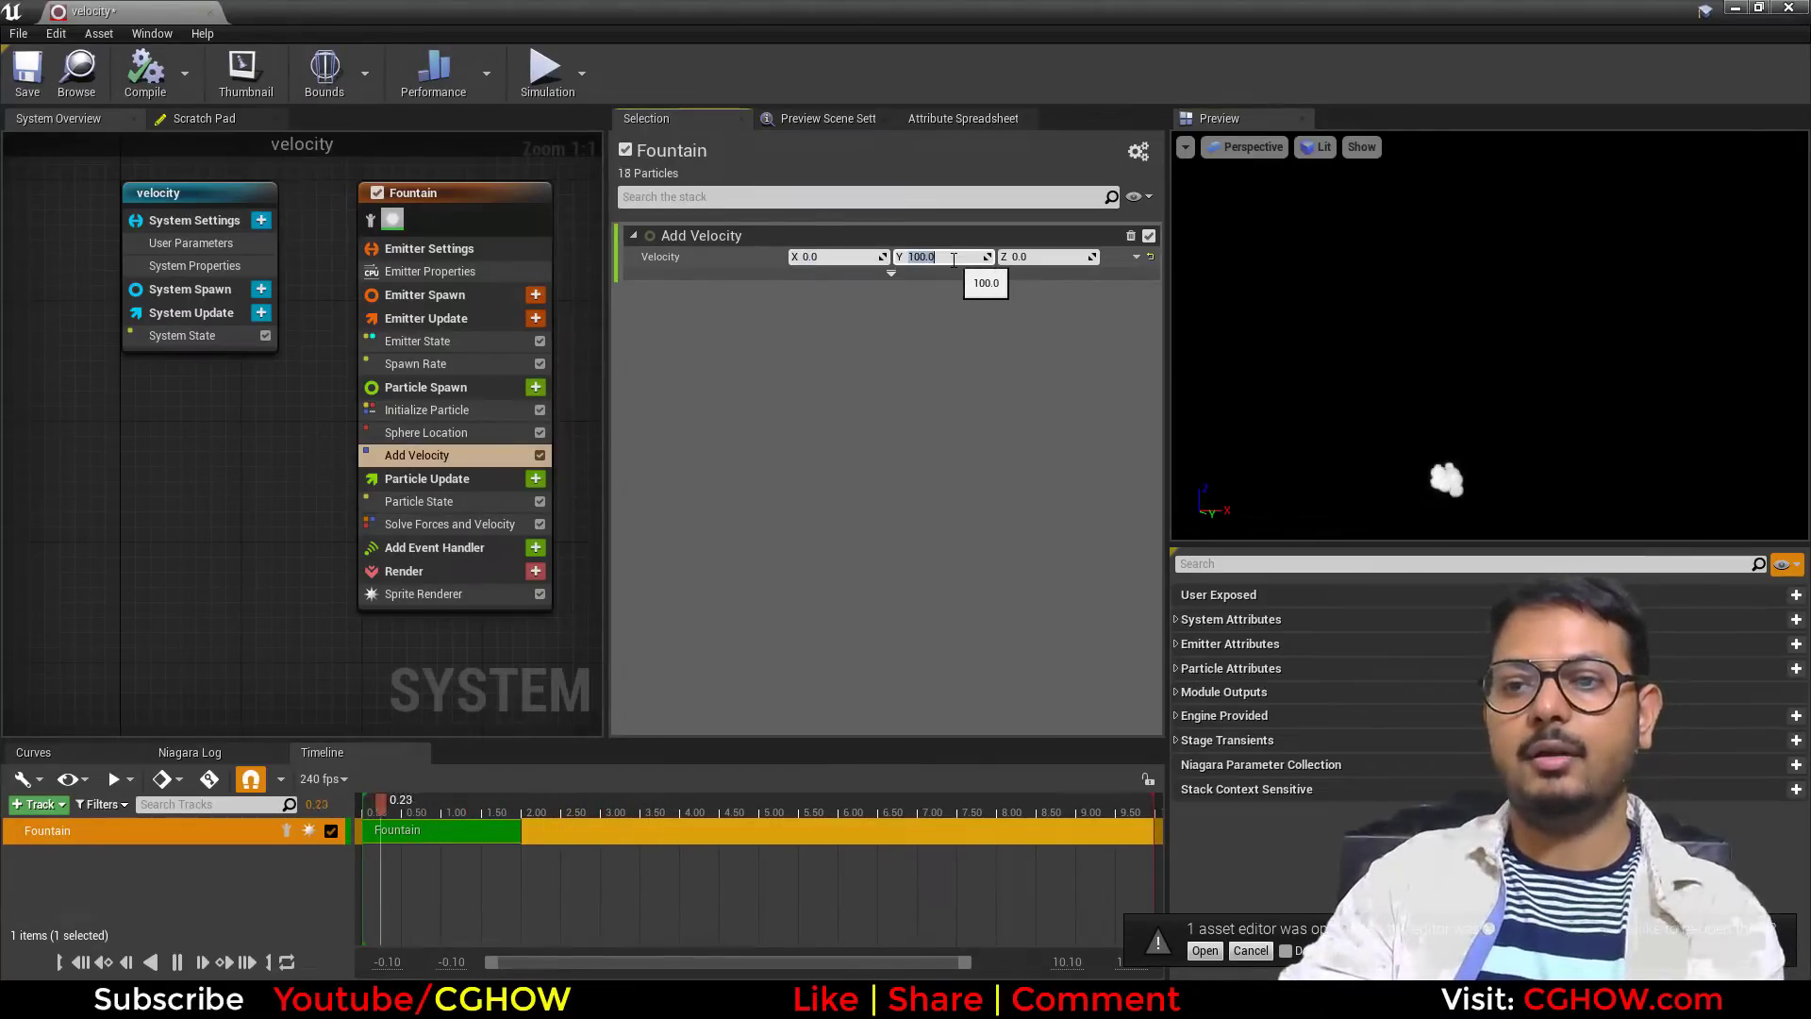
Try Y and Z velocities of -100, reset Z to 0, and reveal the advanced options.
left_click(953, 259)
type("-100")
key("Return")
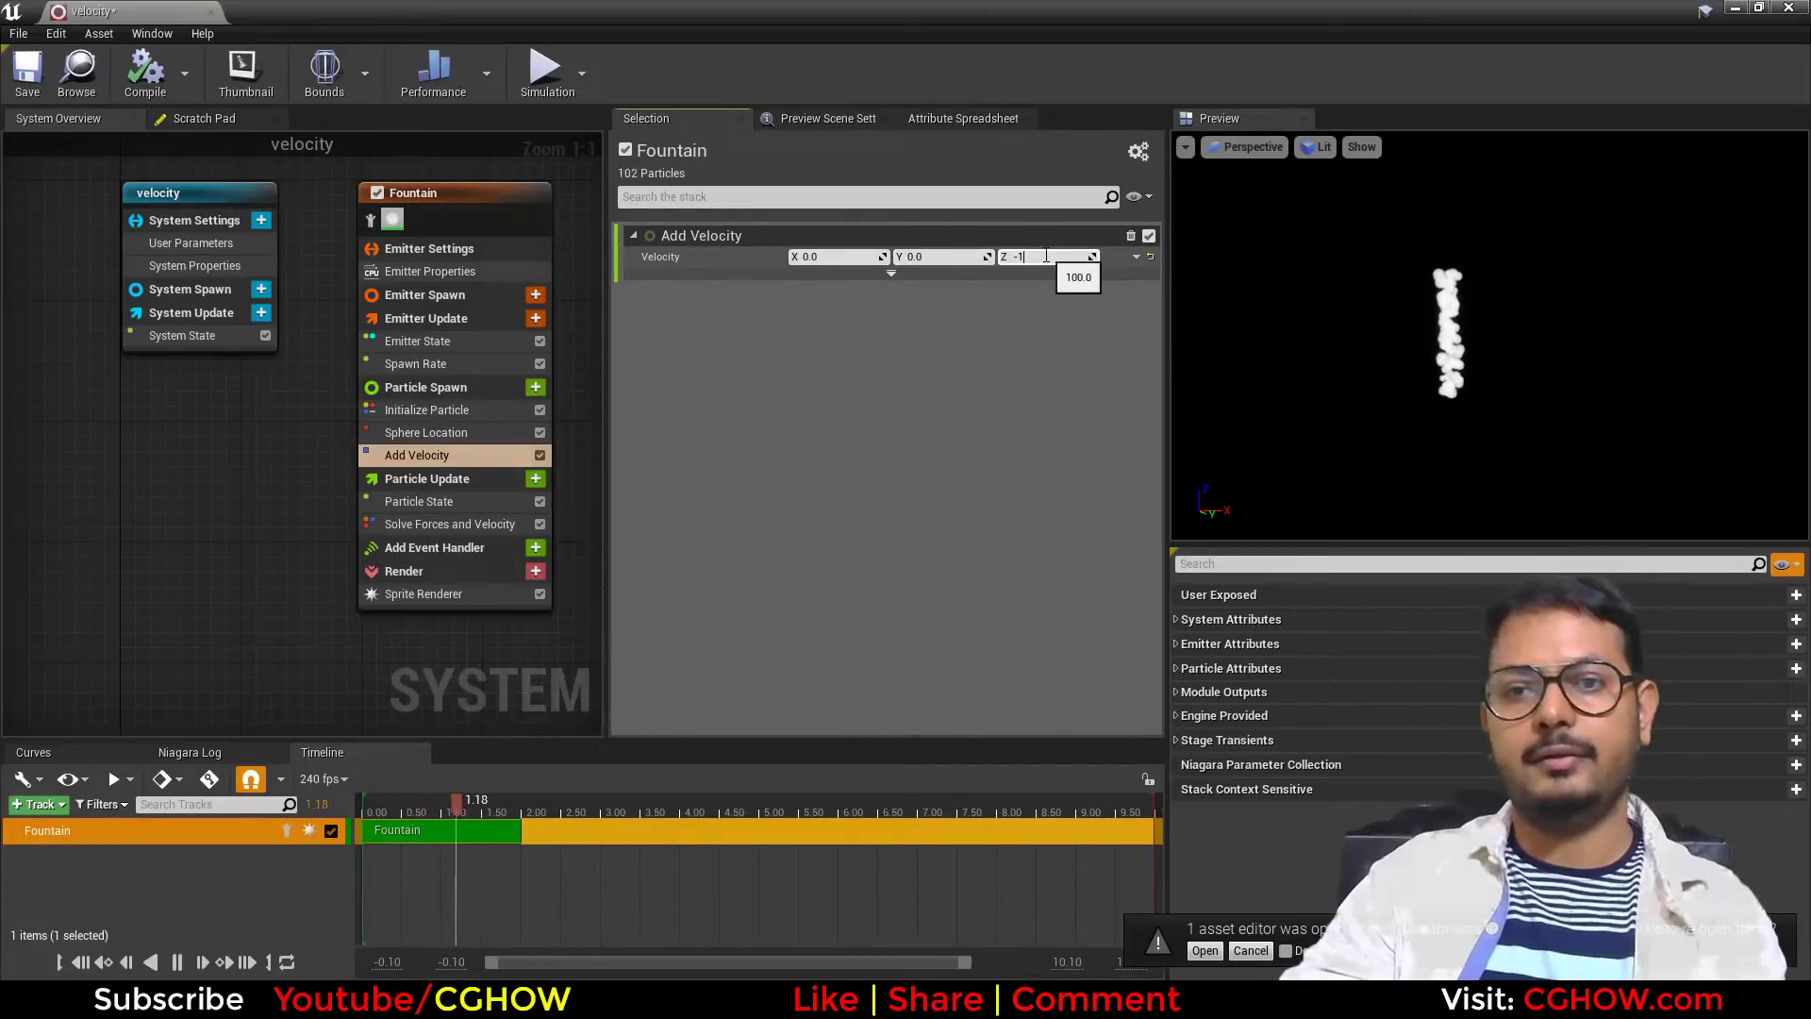
left_click(1045, 255)
type("-100")
key("Return")
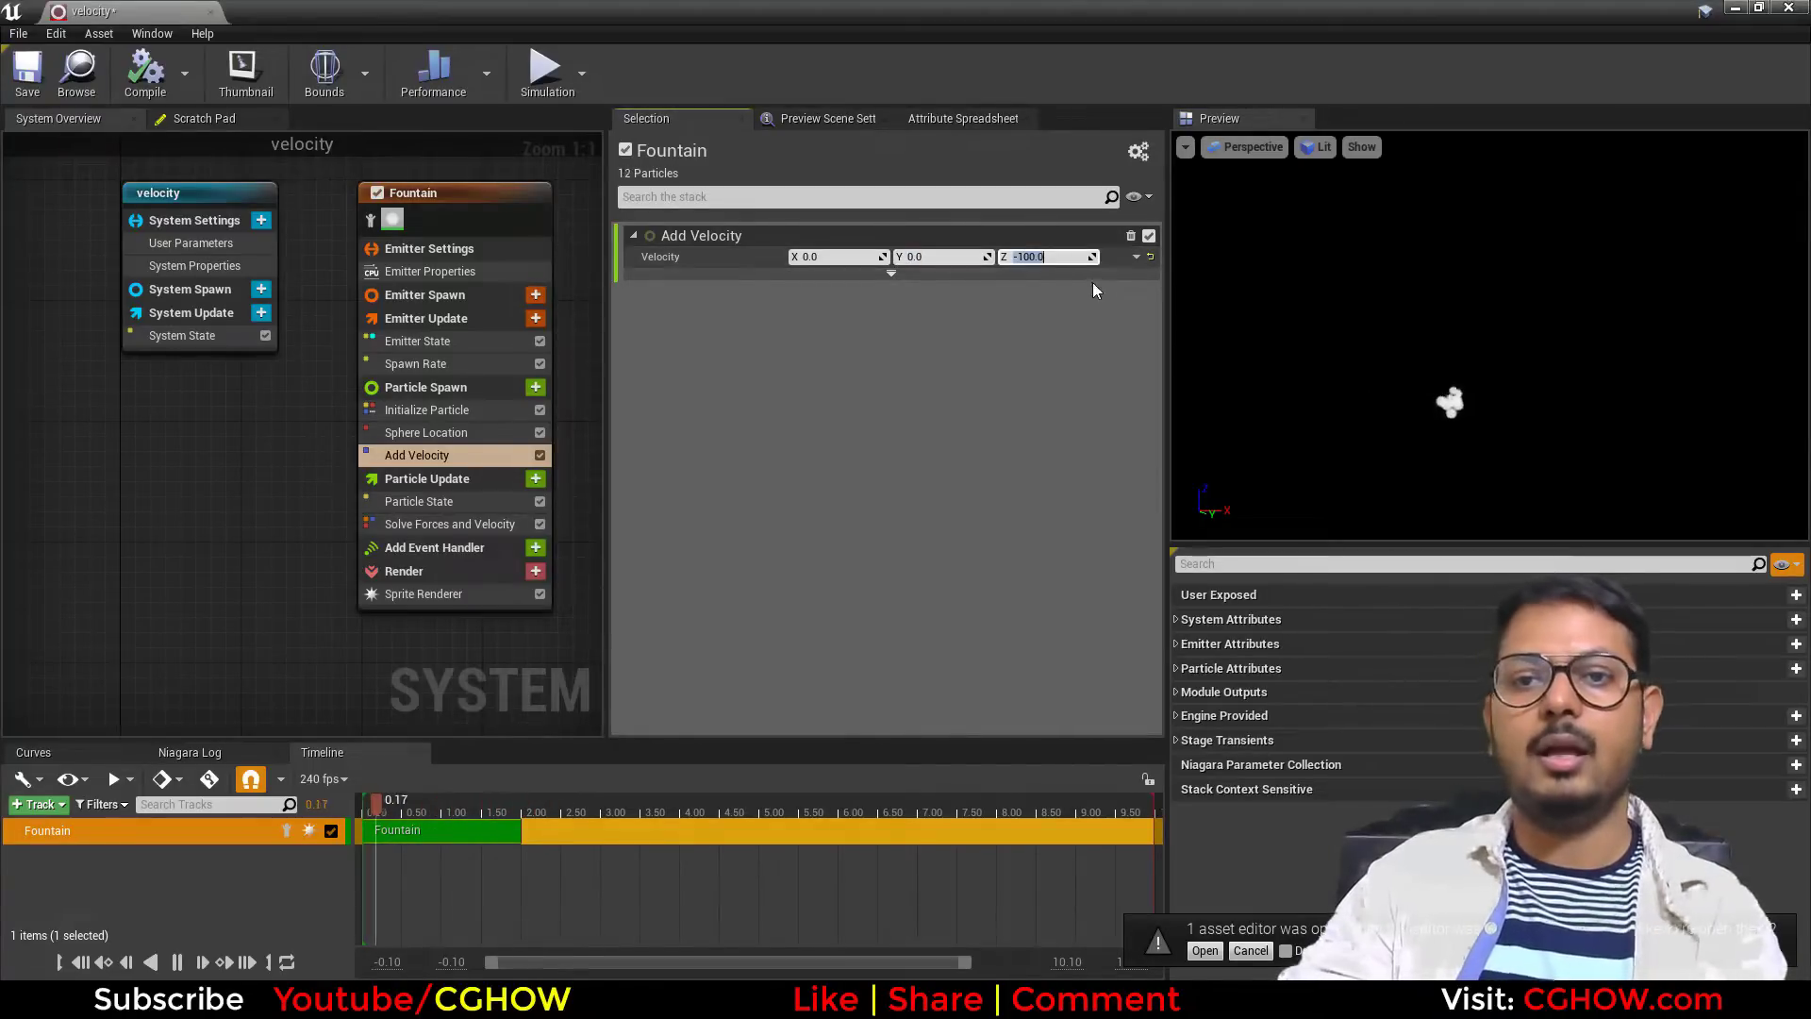
left_click(1149, 255)
left_click(893, 276)
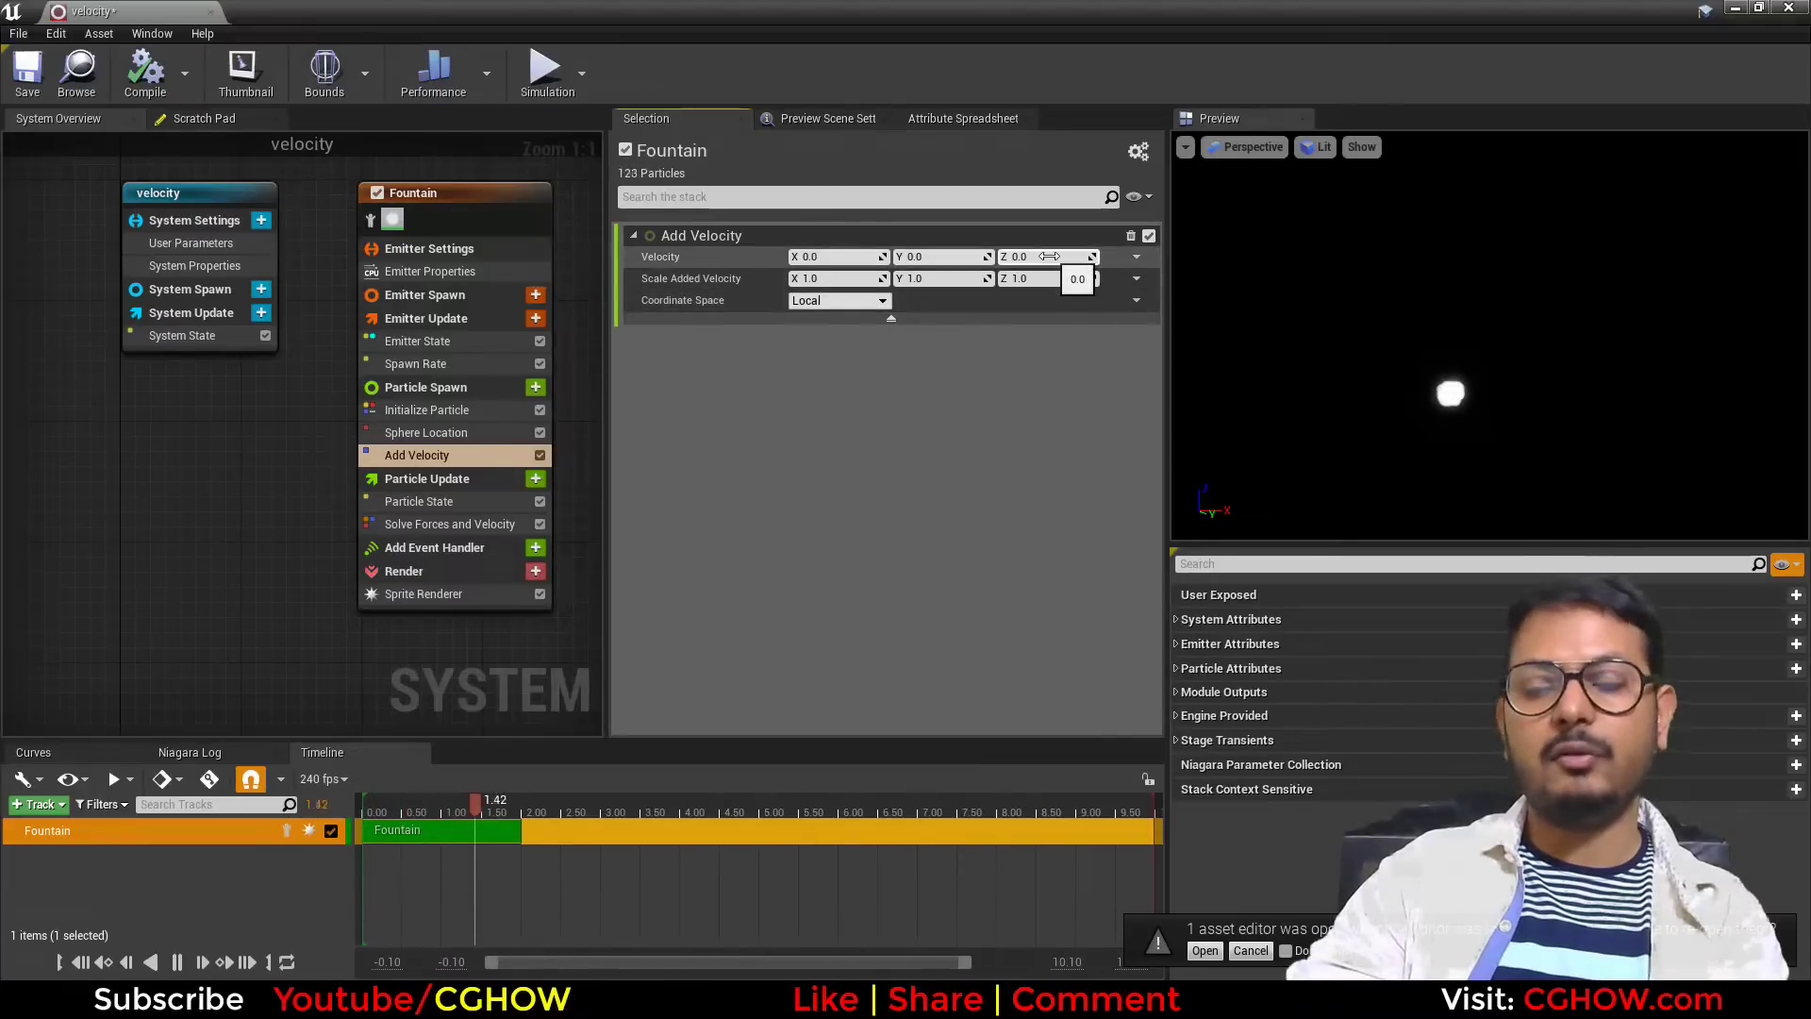
Set Velocity Z to 100, Scale Added Velocity Z to 2.0, then Velocity Z to 2475.
type("0")
key("Return")
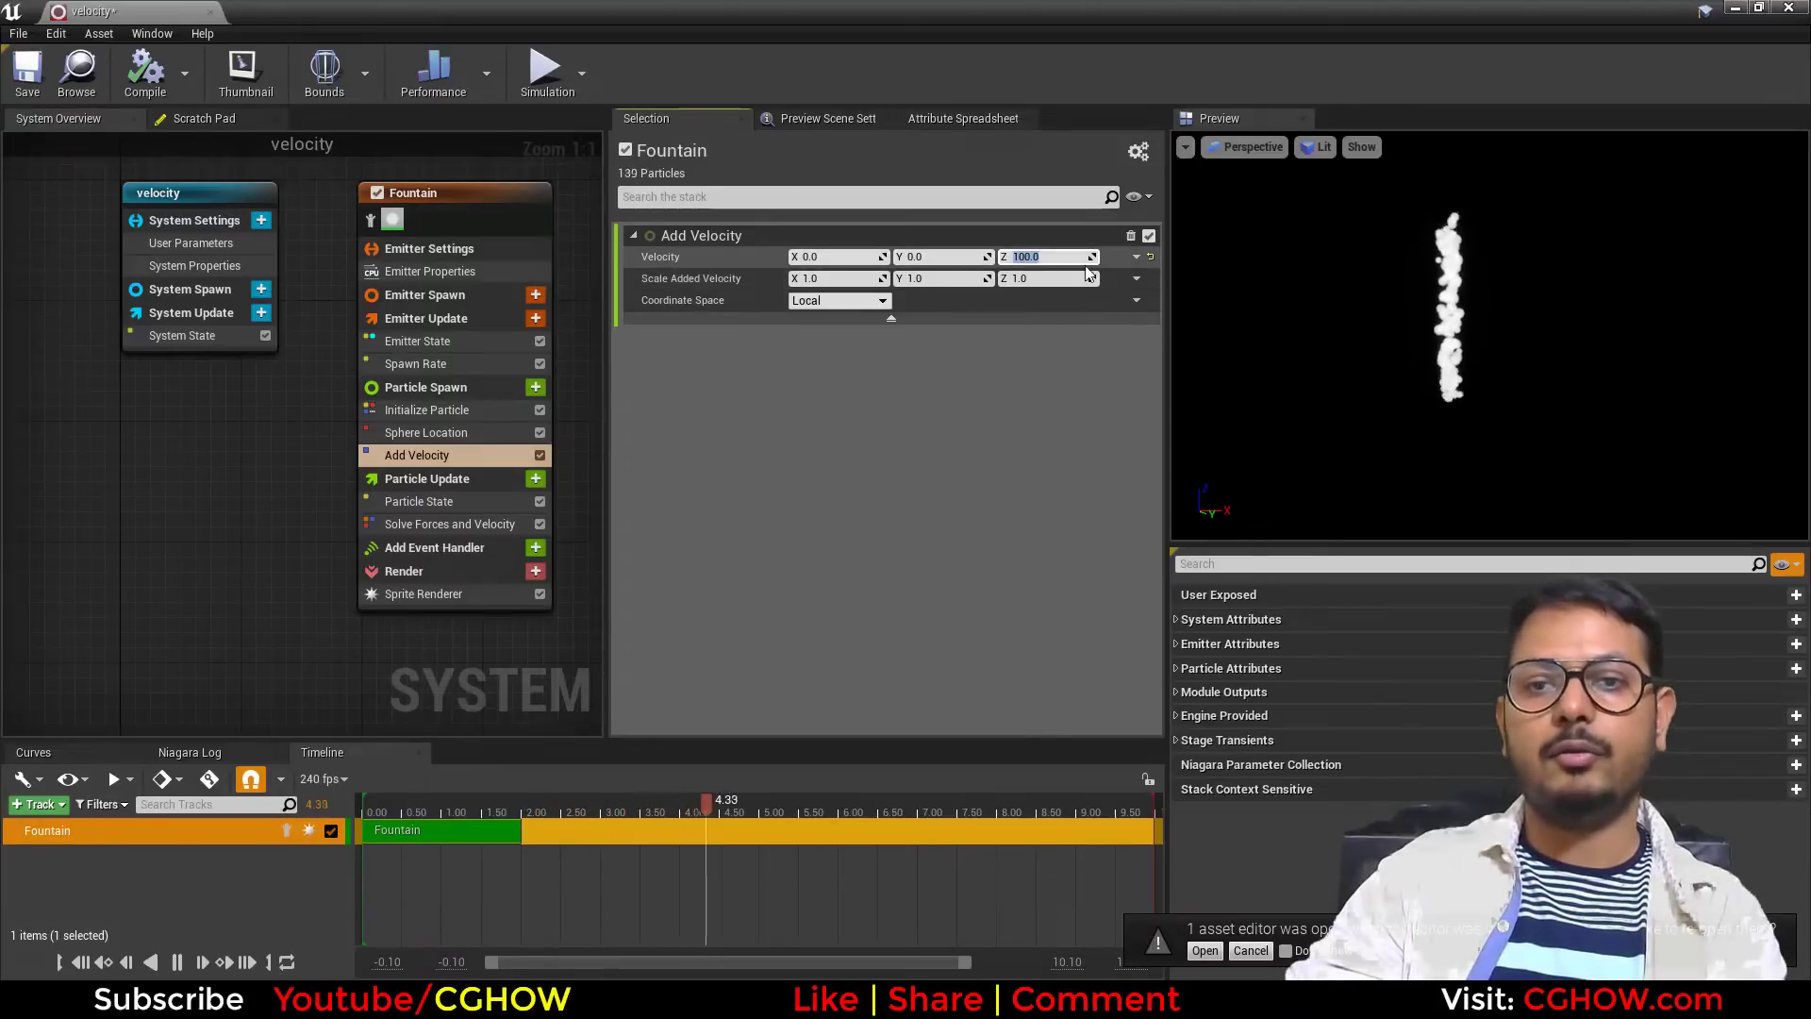
left_click(1045, 278)
type("2")
key("Return")
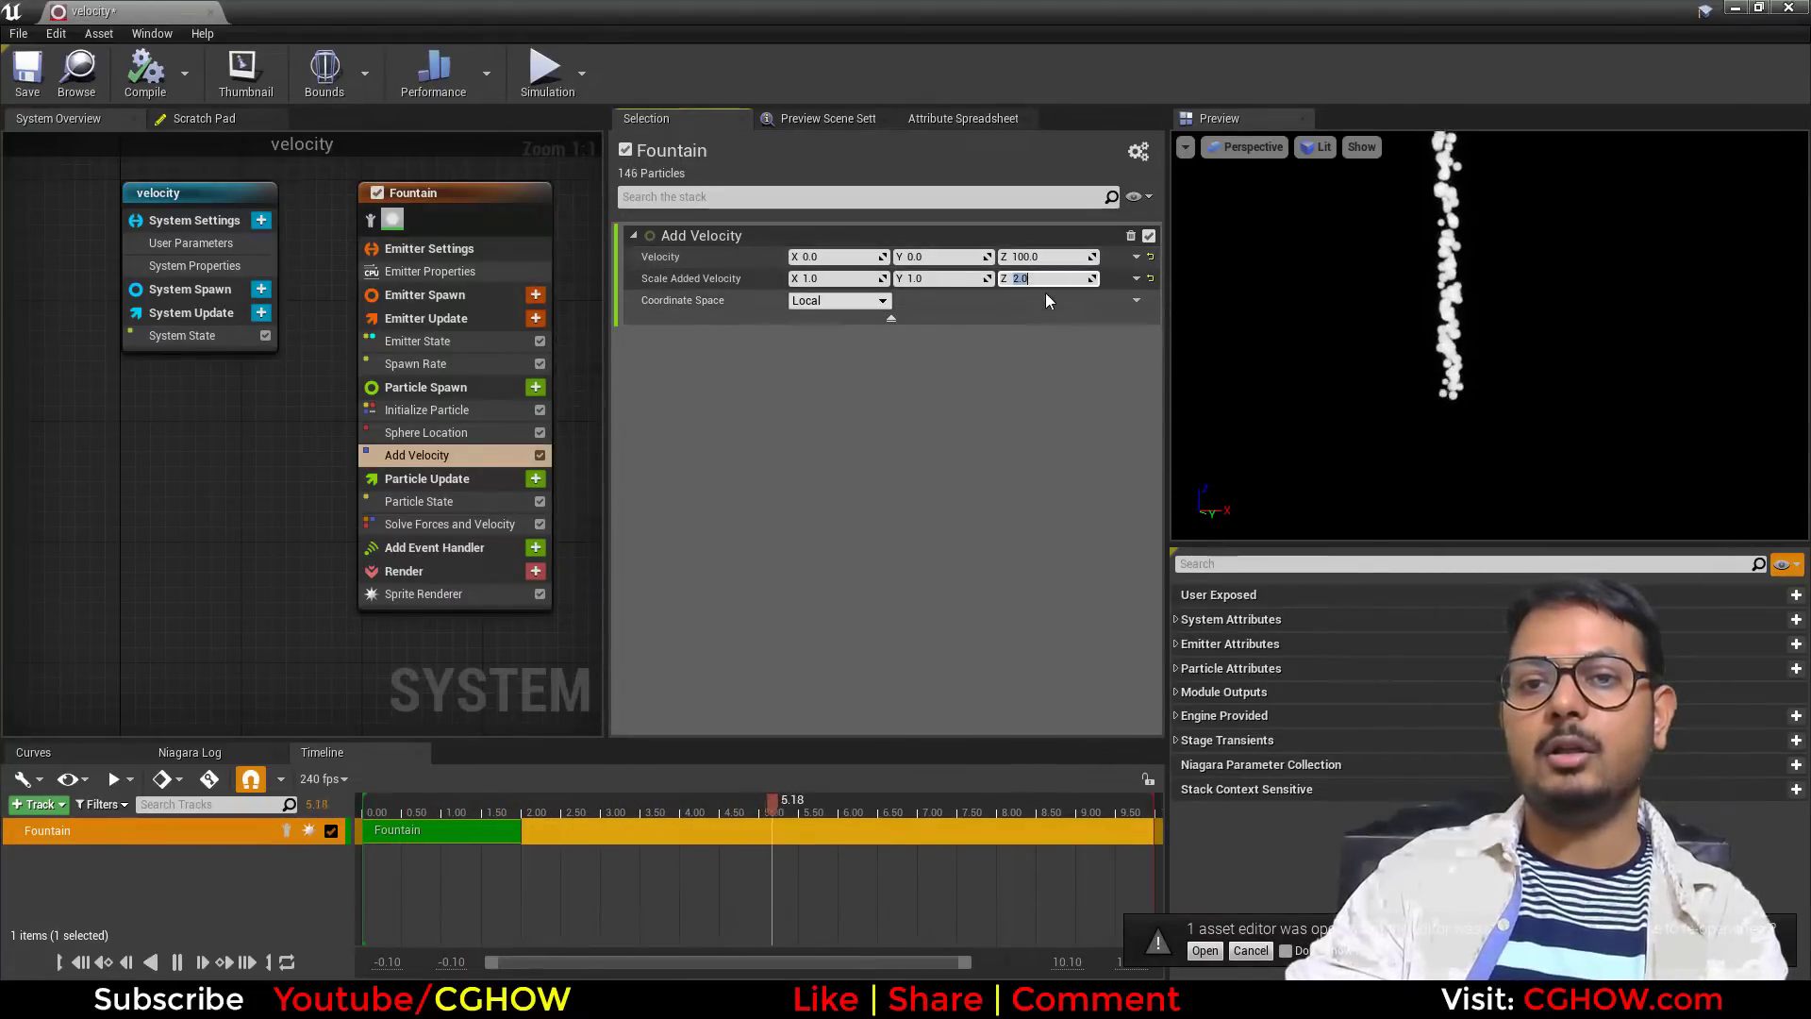
left_click(1033, 257)
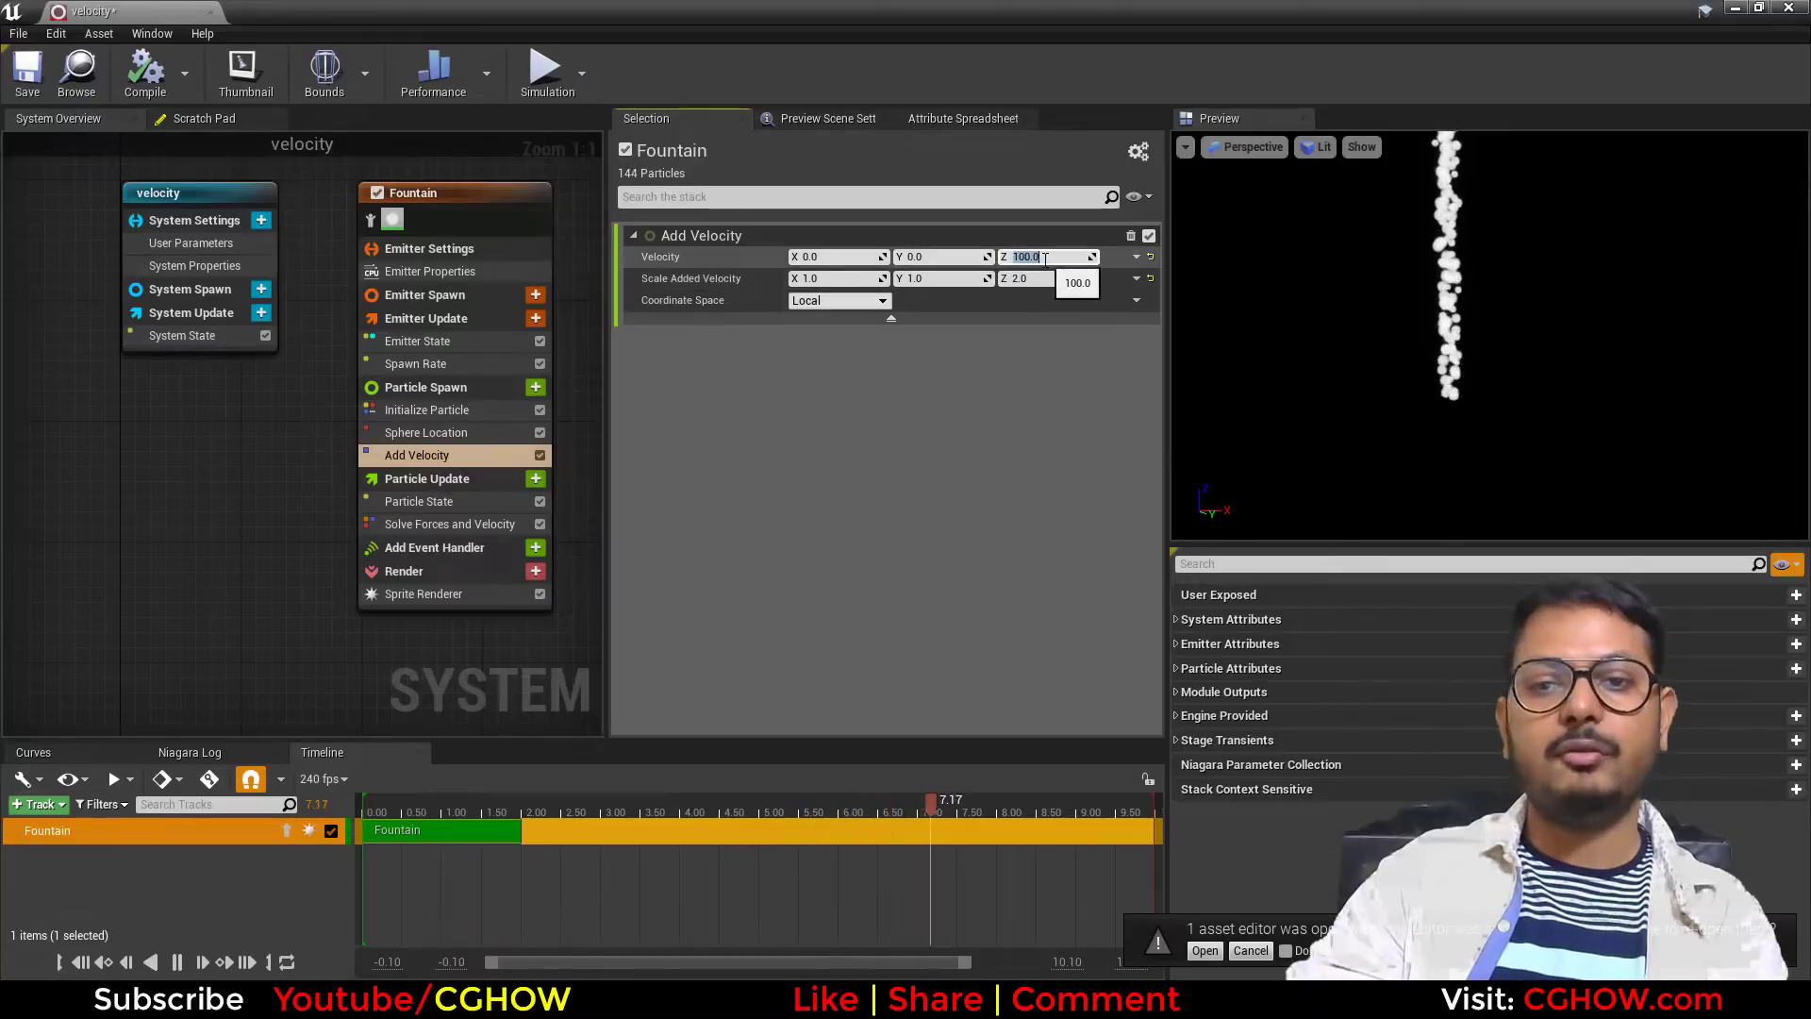
type("2475")
key("Return")
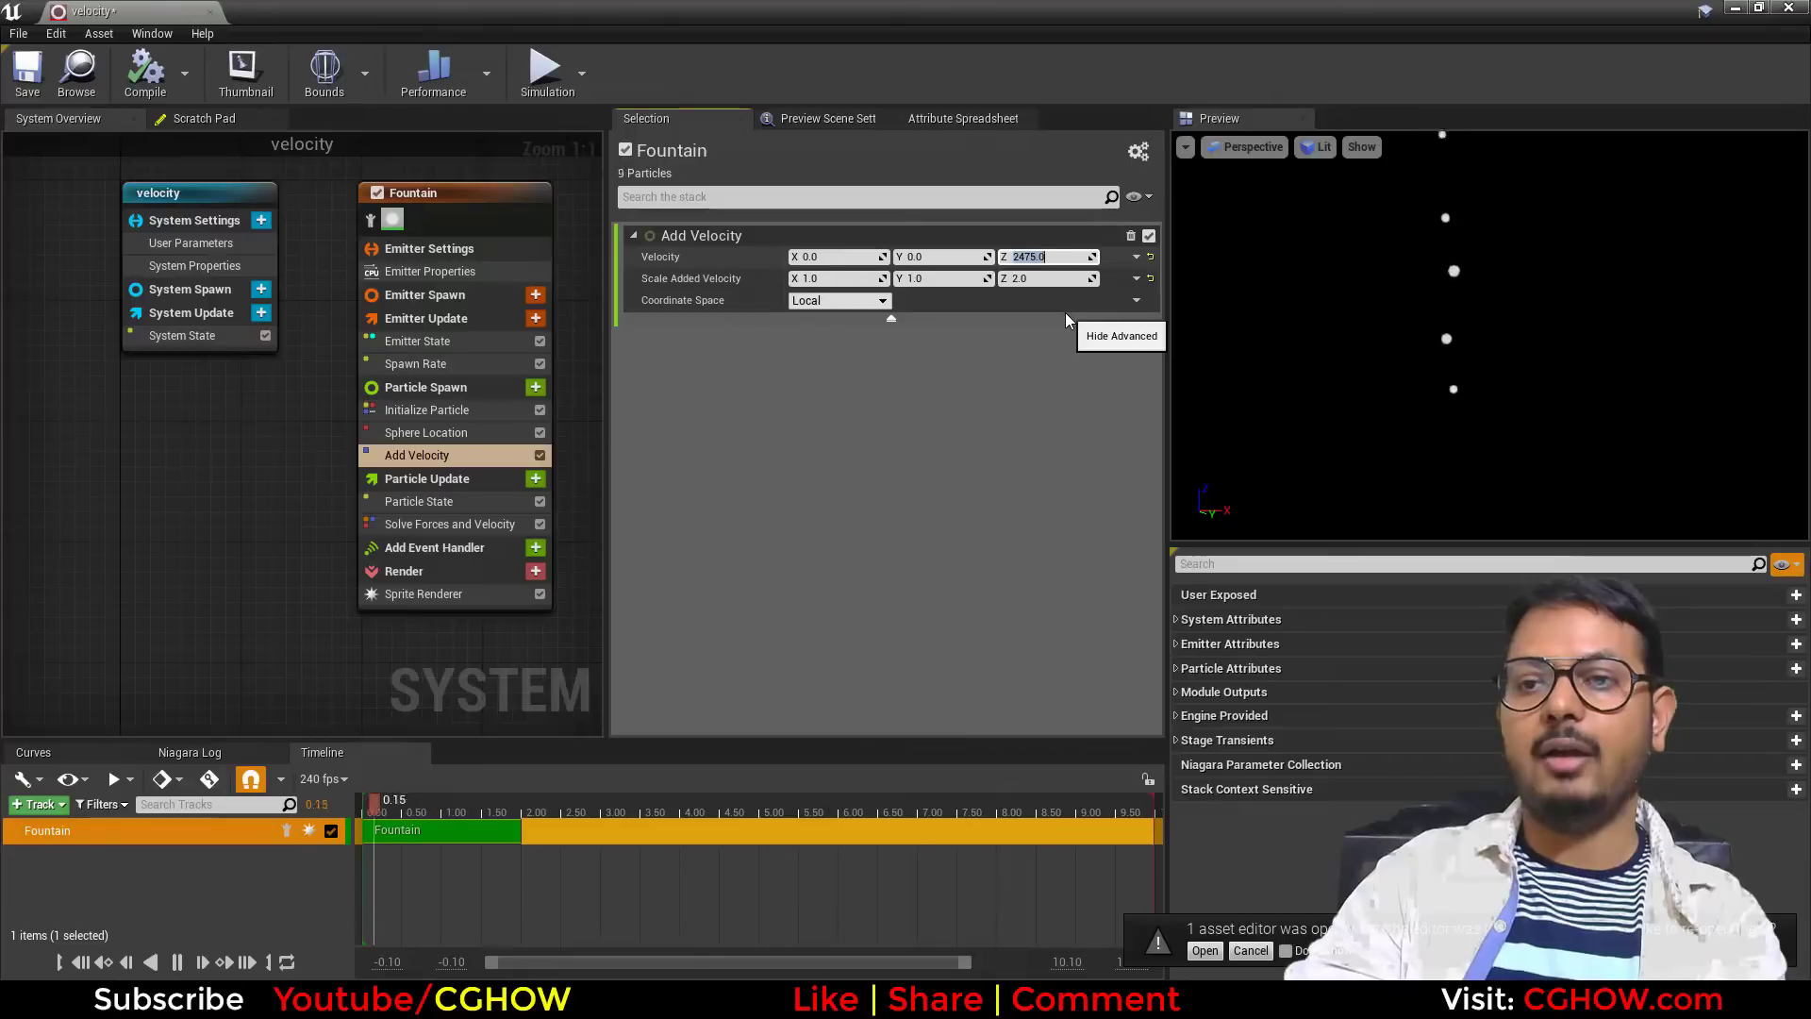
Experiment with Scale Added Velocity Z, then restore it to 1.0 and Velocity Z to 100.
left_click(1035, 264)
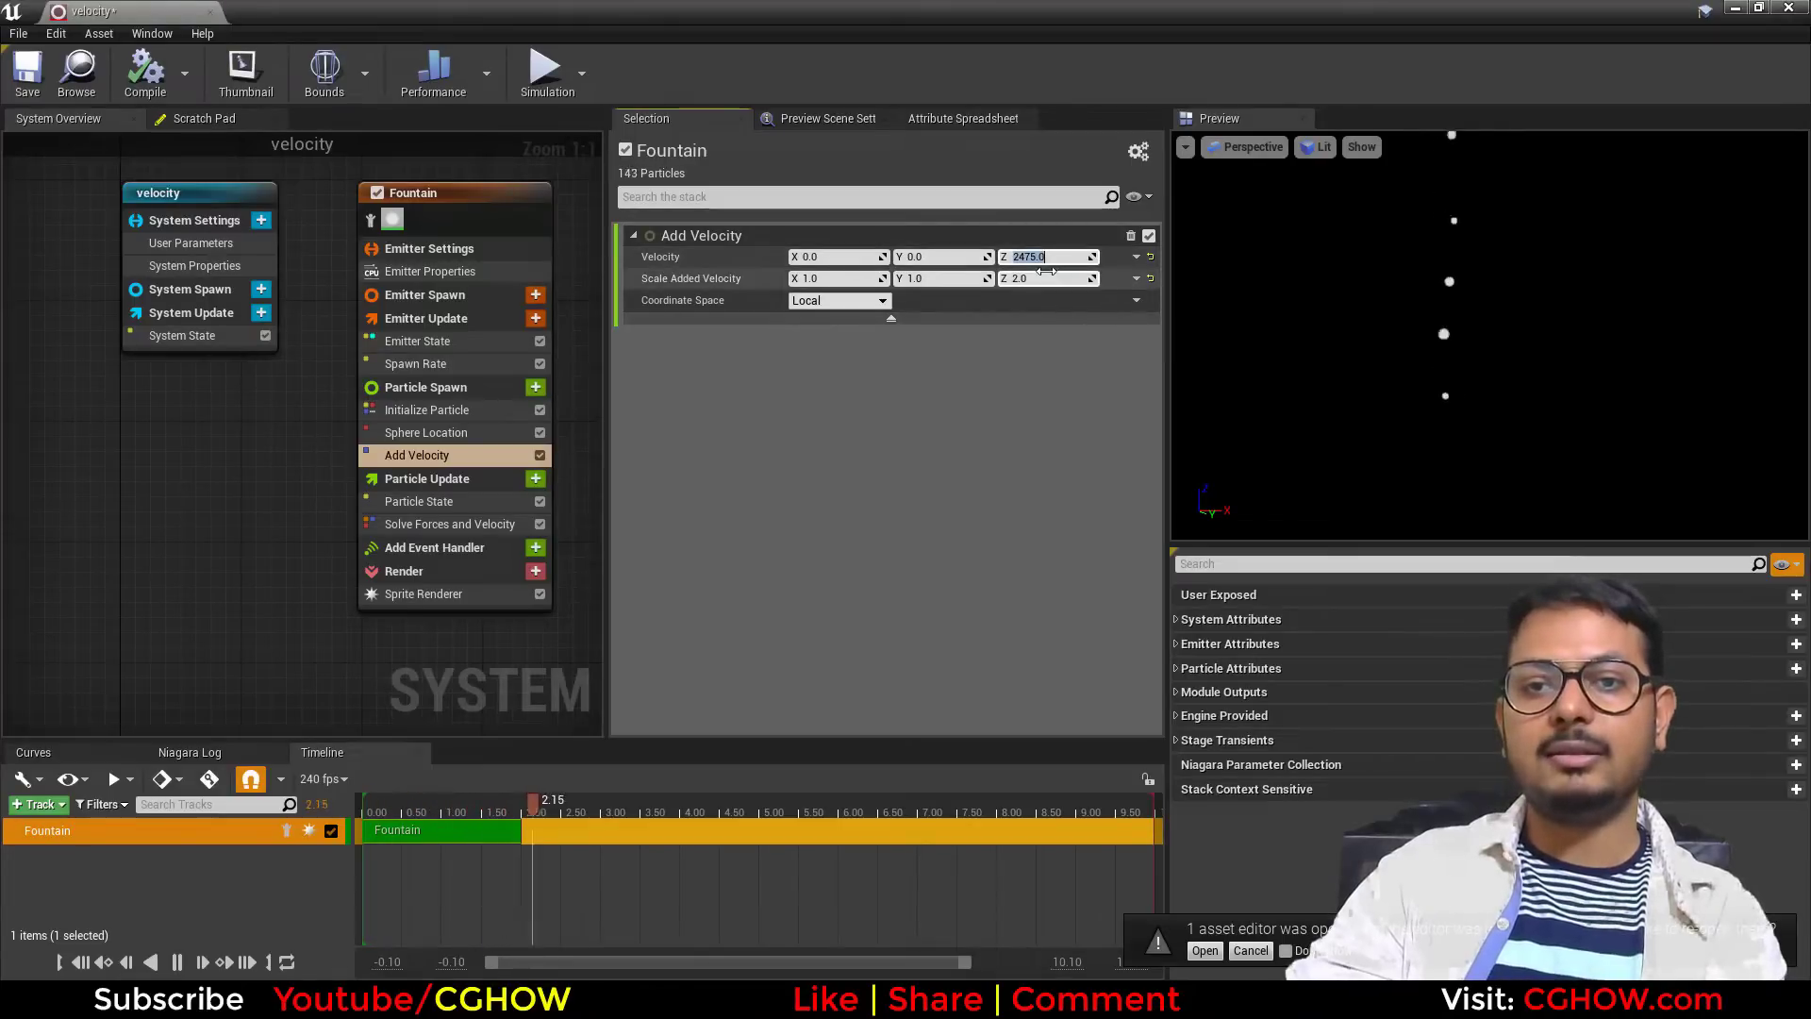
left_click(1025, 279)
type("2")
key("ctrl+z")
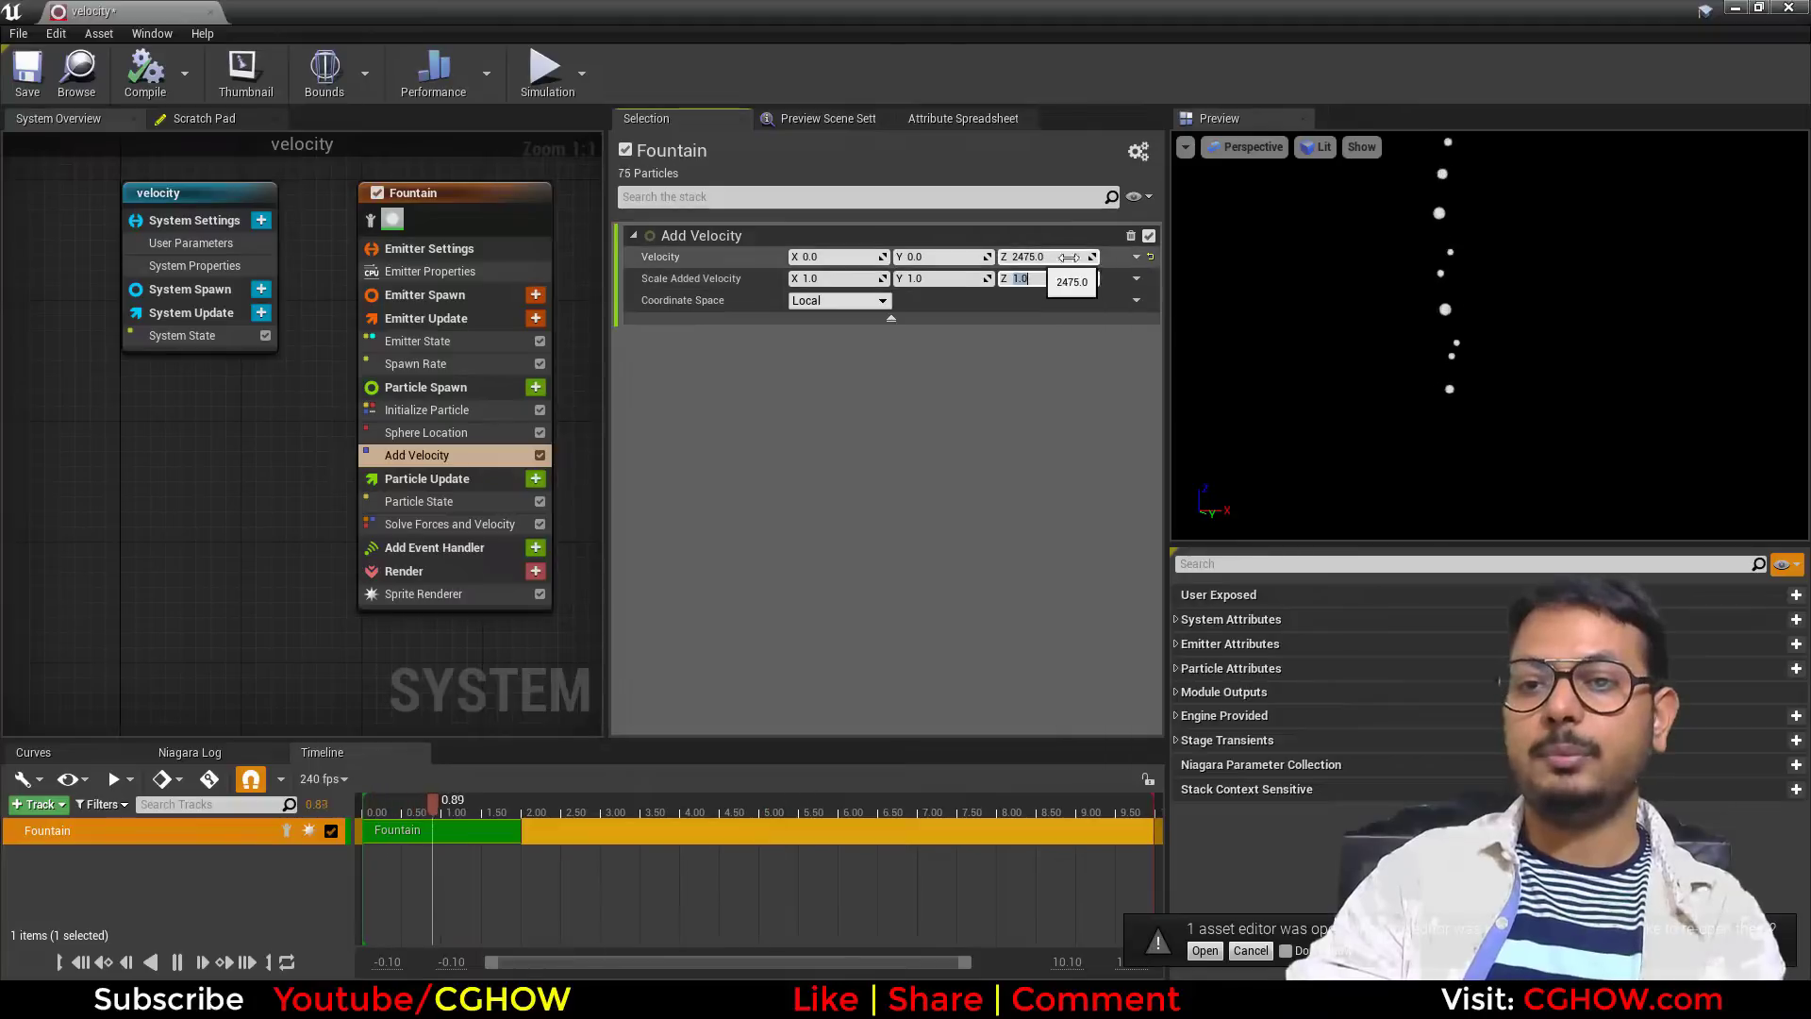
type("0.5")
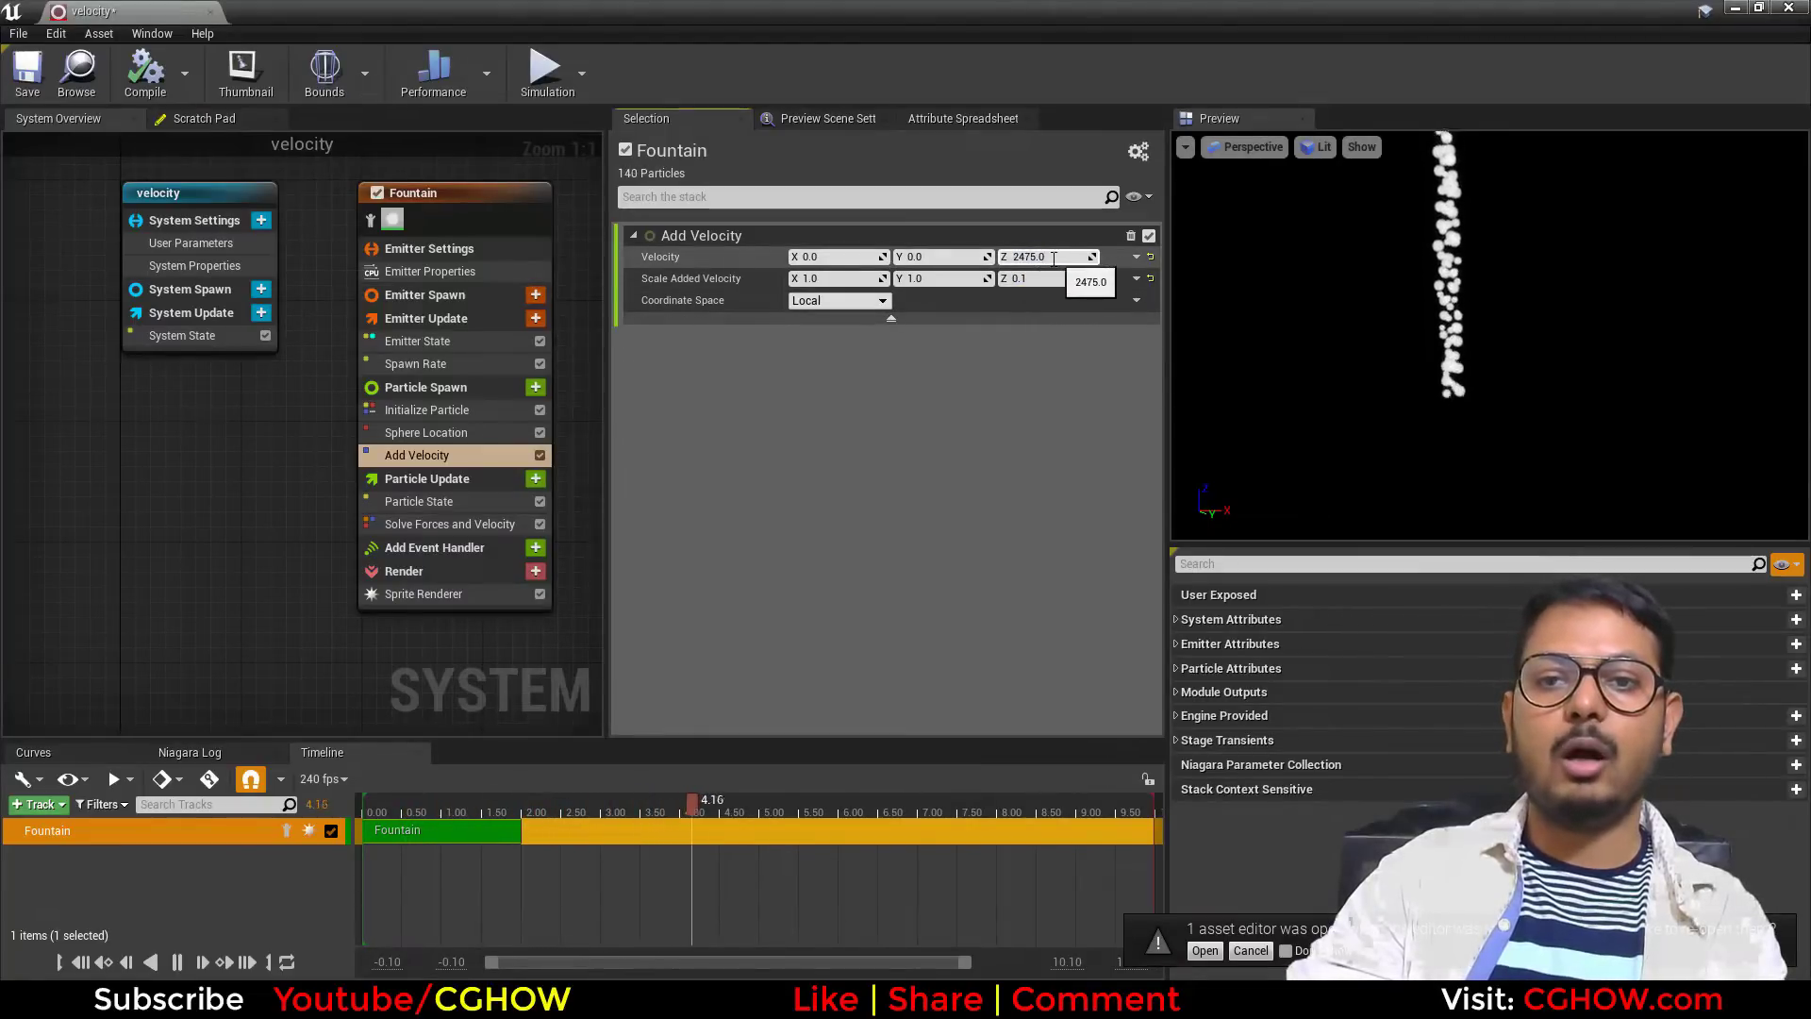
left_click(1030, 277)
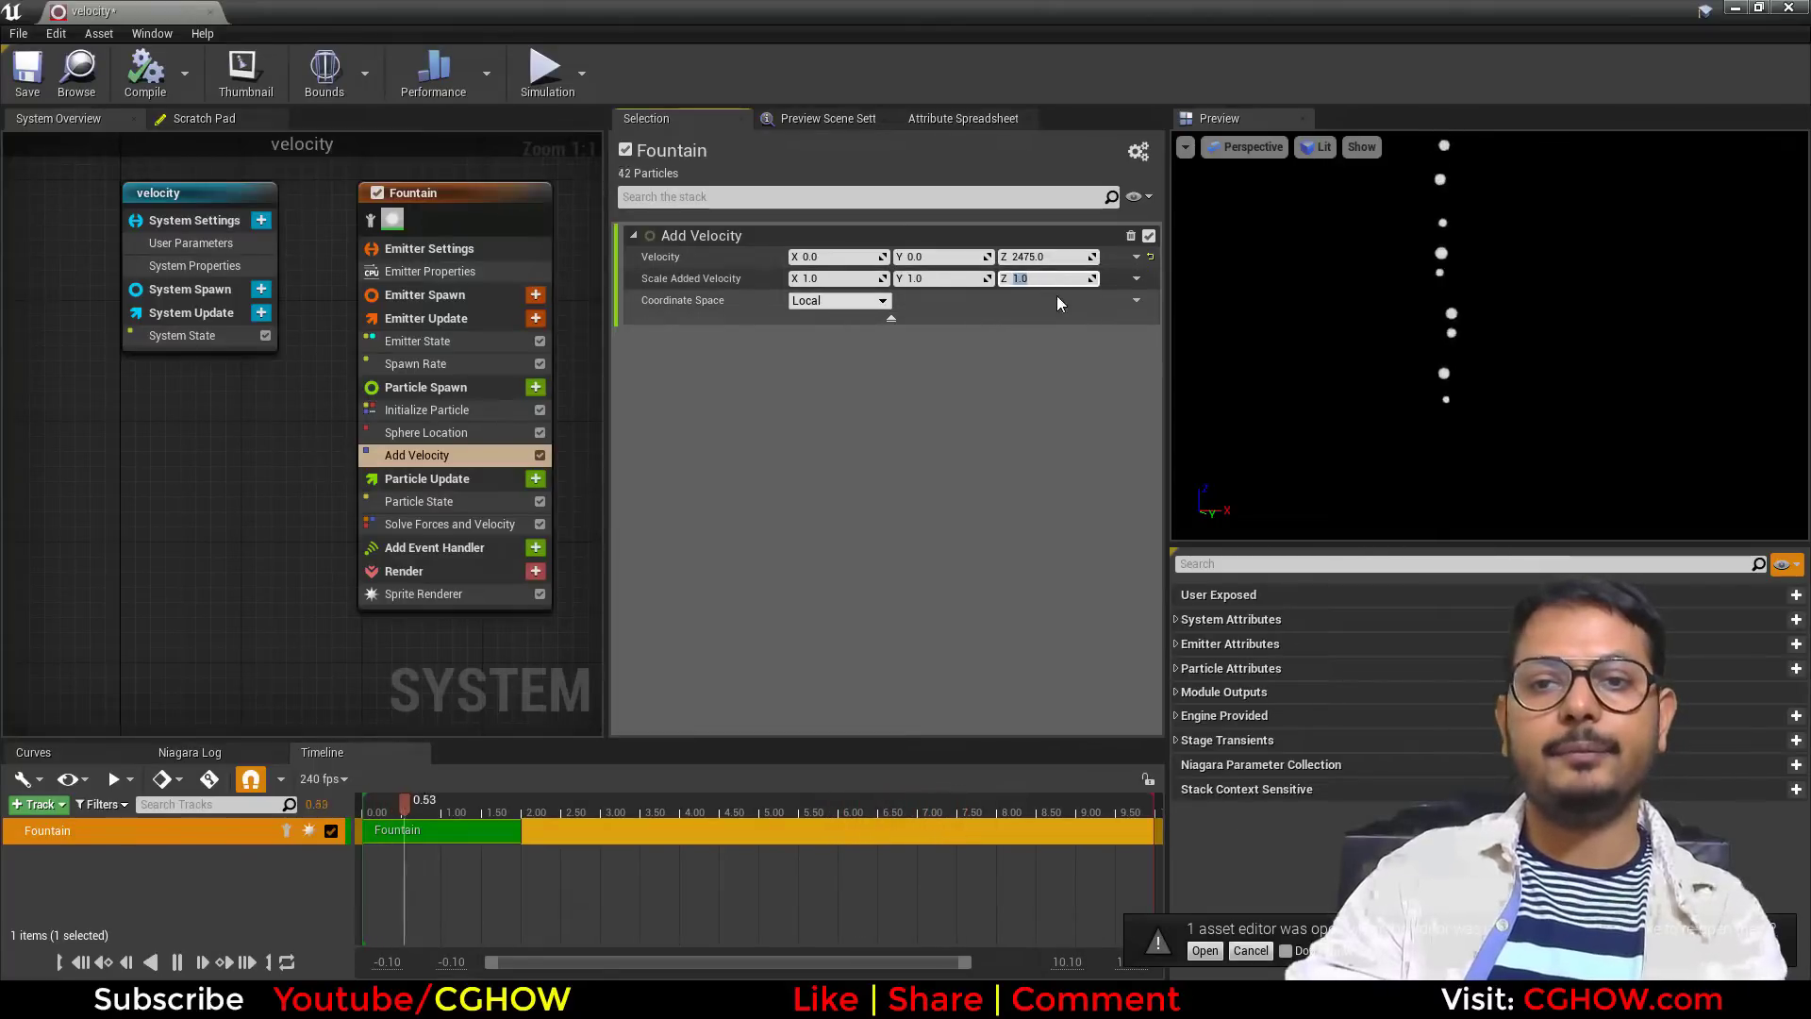
key("shift+Tab")
key("shift+Tab")
key("shift+Tab")
type("100")
key("Return")
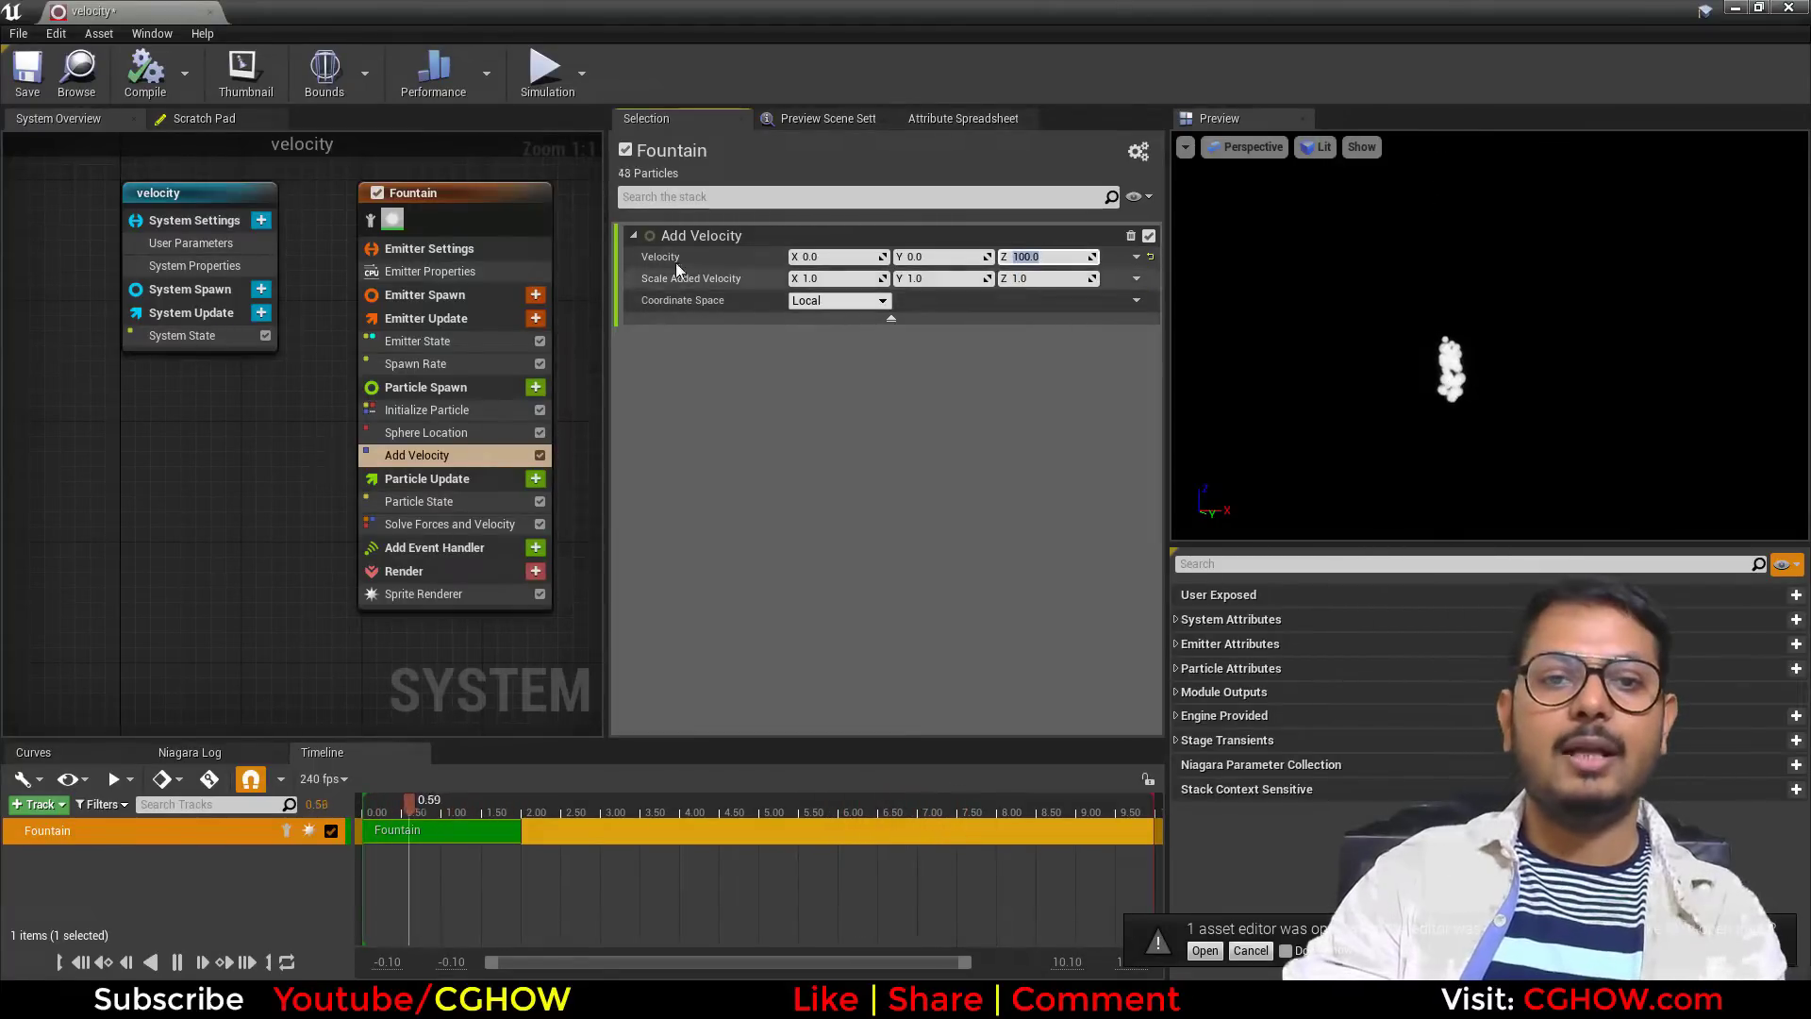
Make Velocity a Random Range Vector with Maximum 100 on X, Y and Z.
left_click(1137, 257)
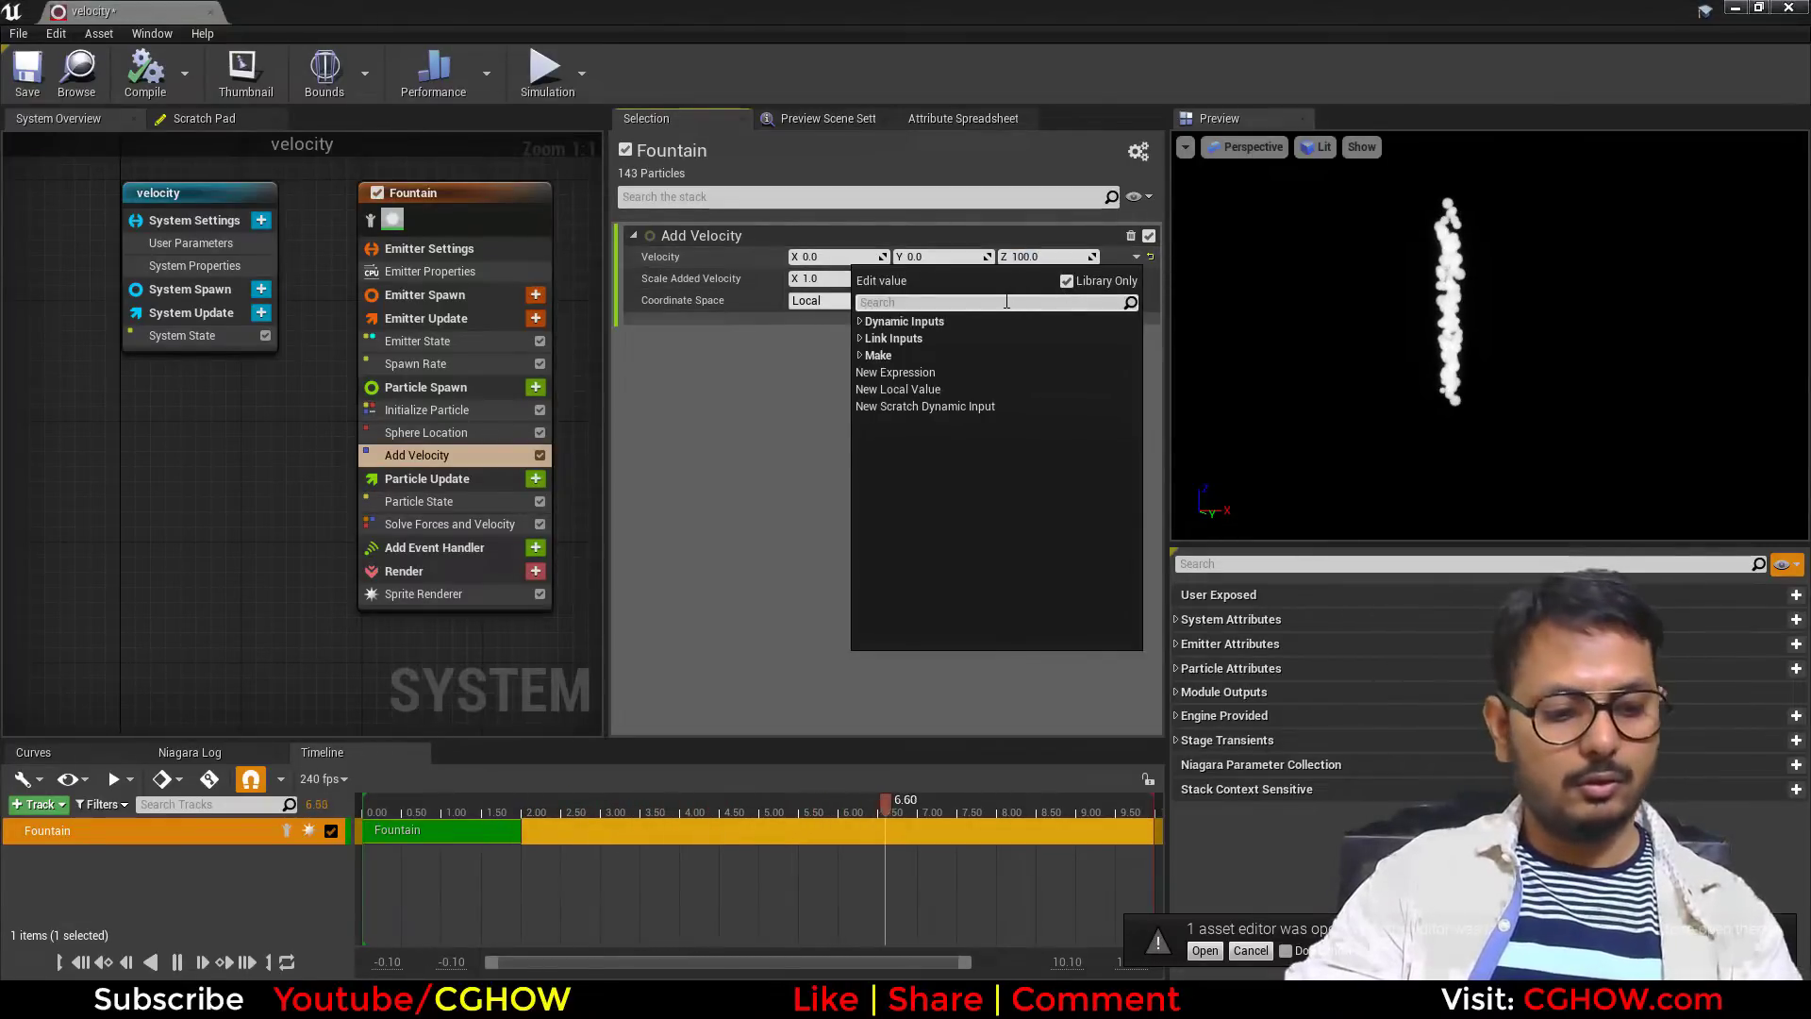
type("random")
left_click(911, 343)
left_click(1003, 300)
type("100")
key("shift+Tab")
type("100")
key("shift+Tab")
type("10")
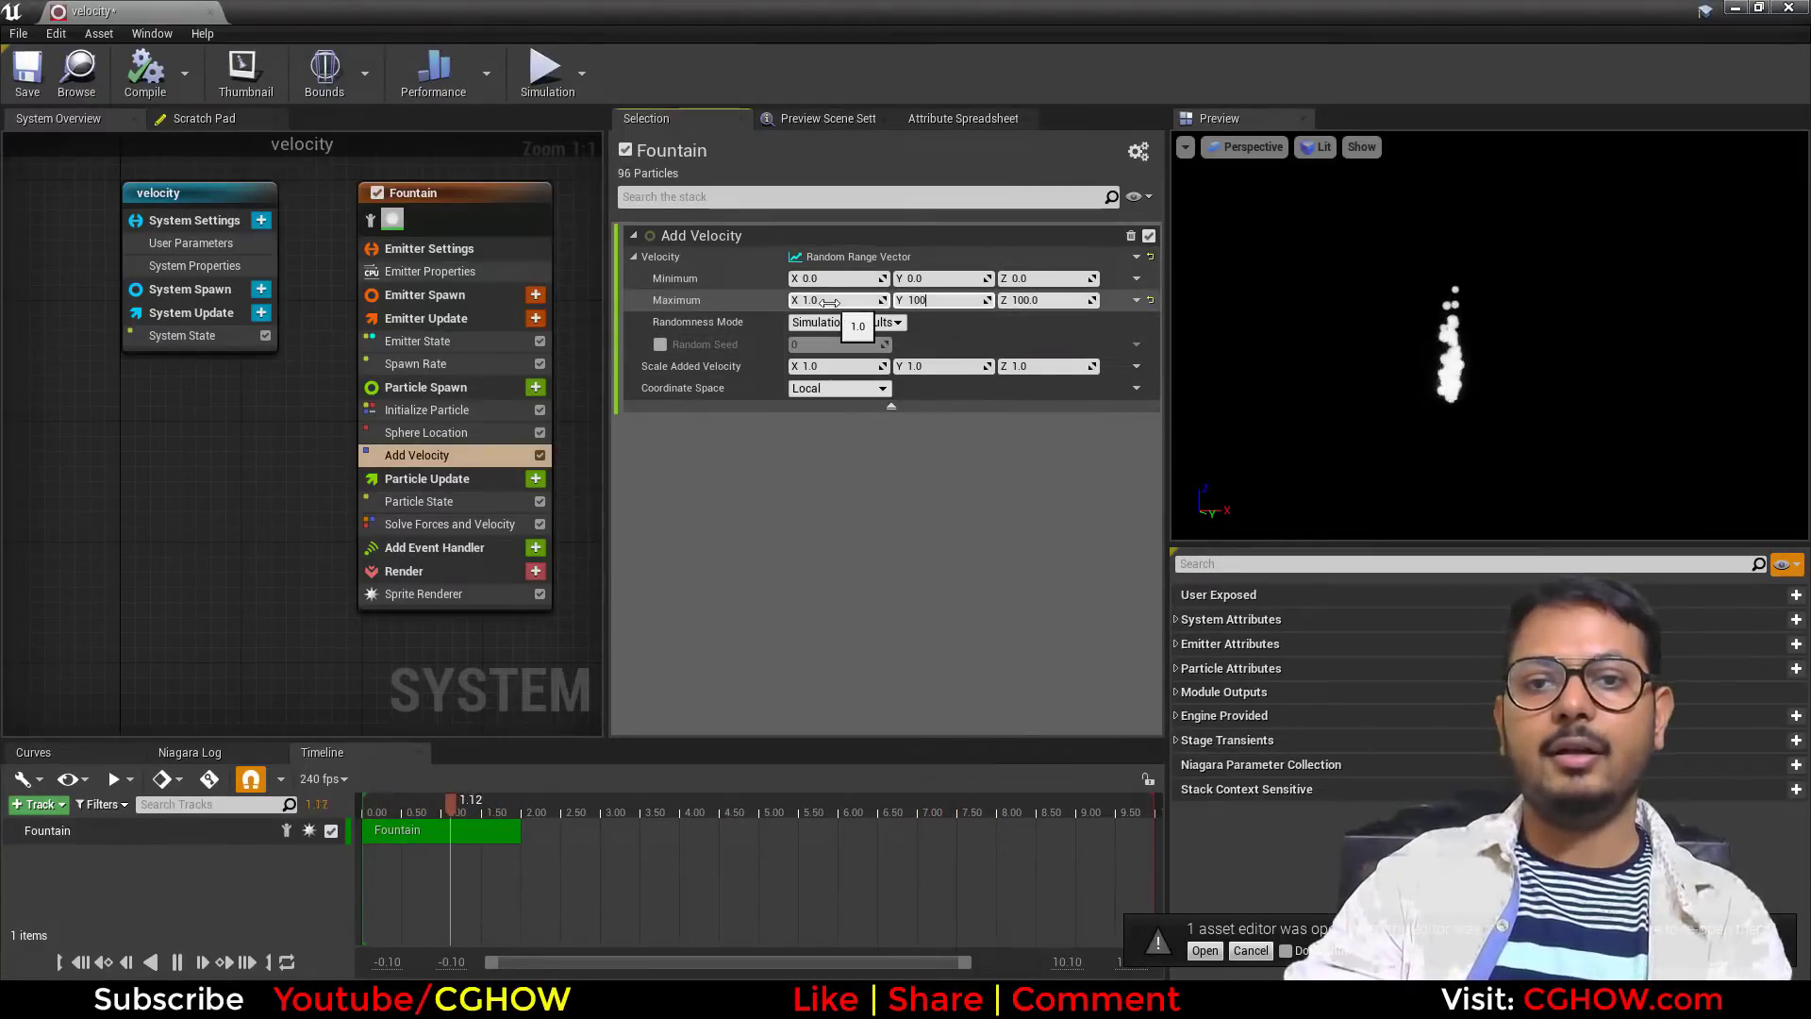
type("0")
key("shift+Tab")
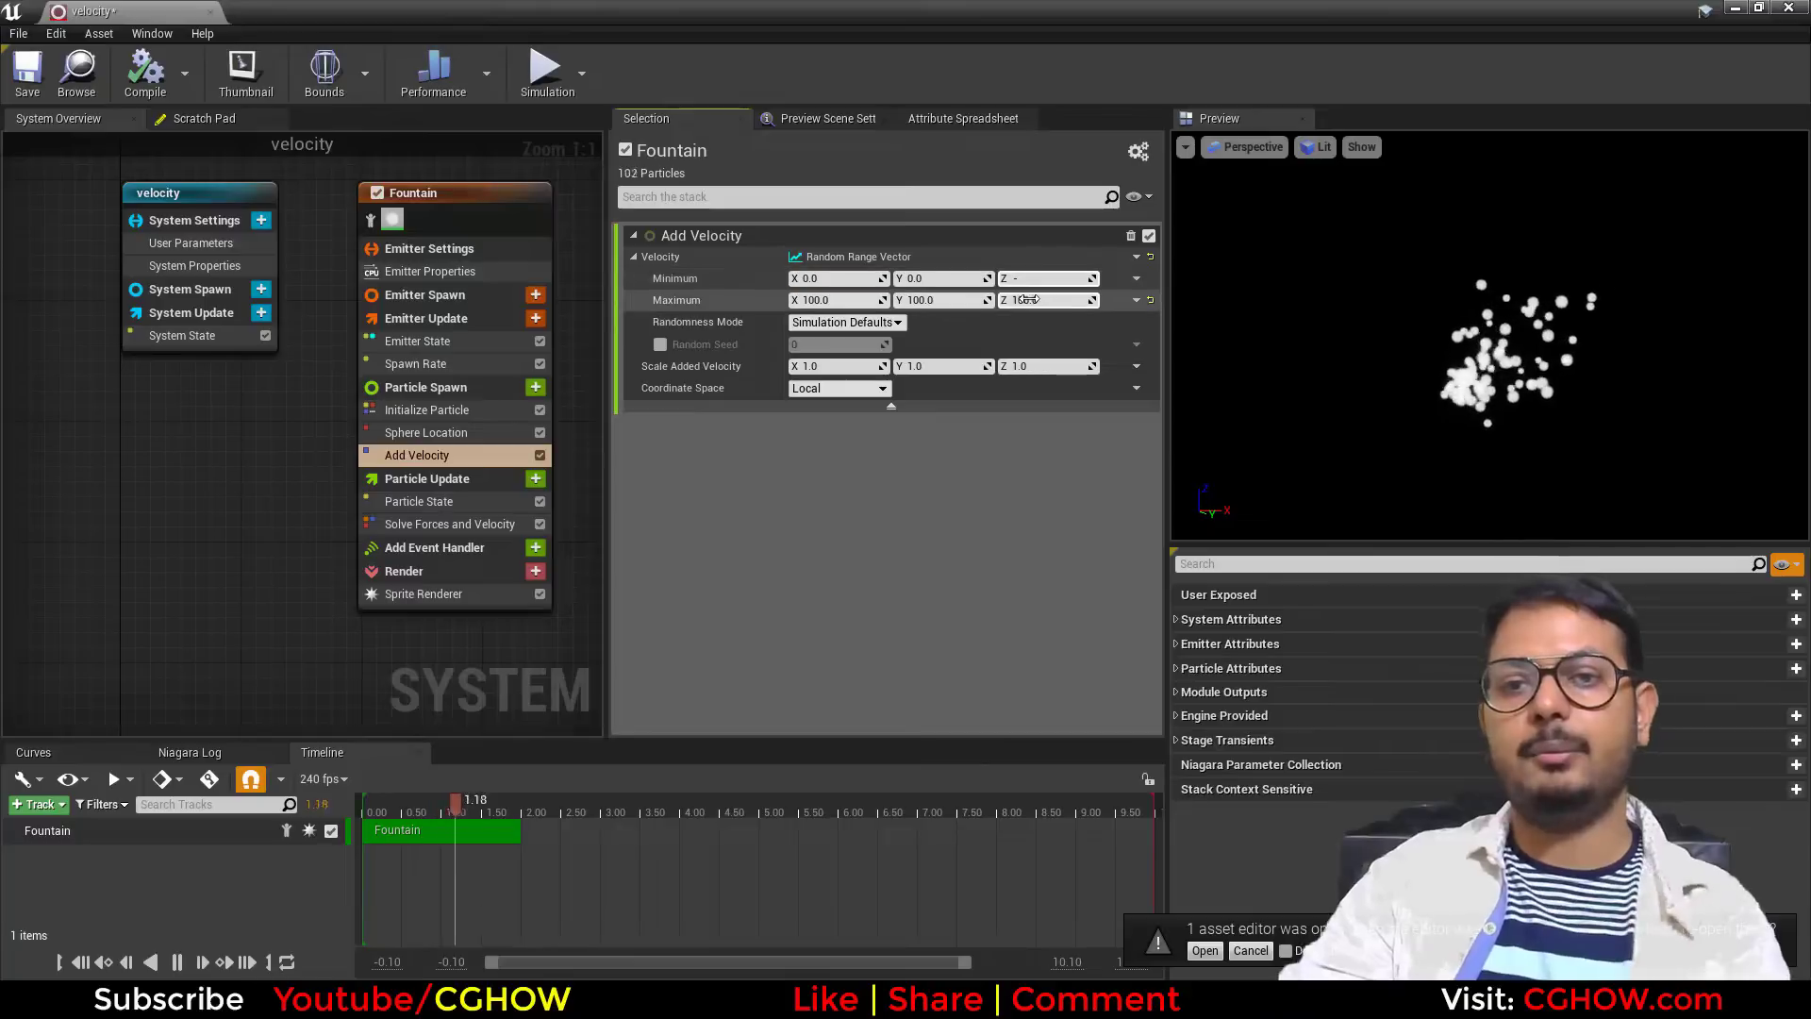
Set the Random Range Vector Minimum to -100 on X, Y and Z.
type("-100")
key("shift+Tab")
type("-100")
key("Return")
key("shift+Tab")
type("-100")
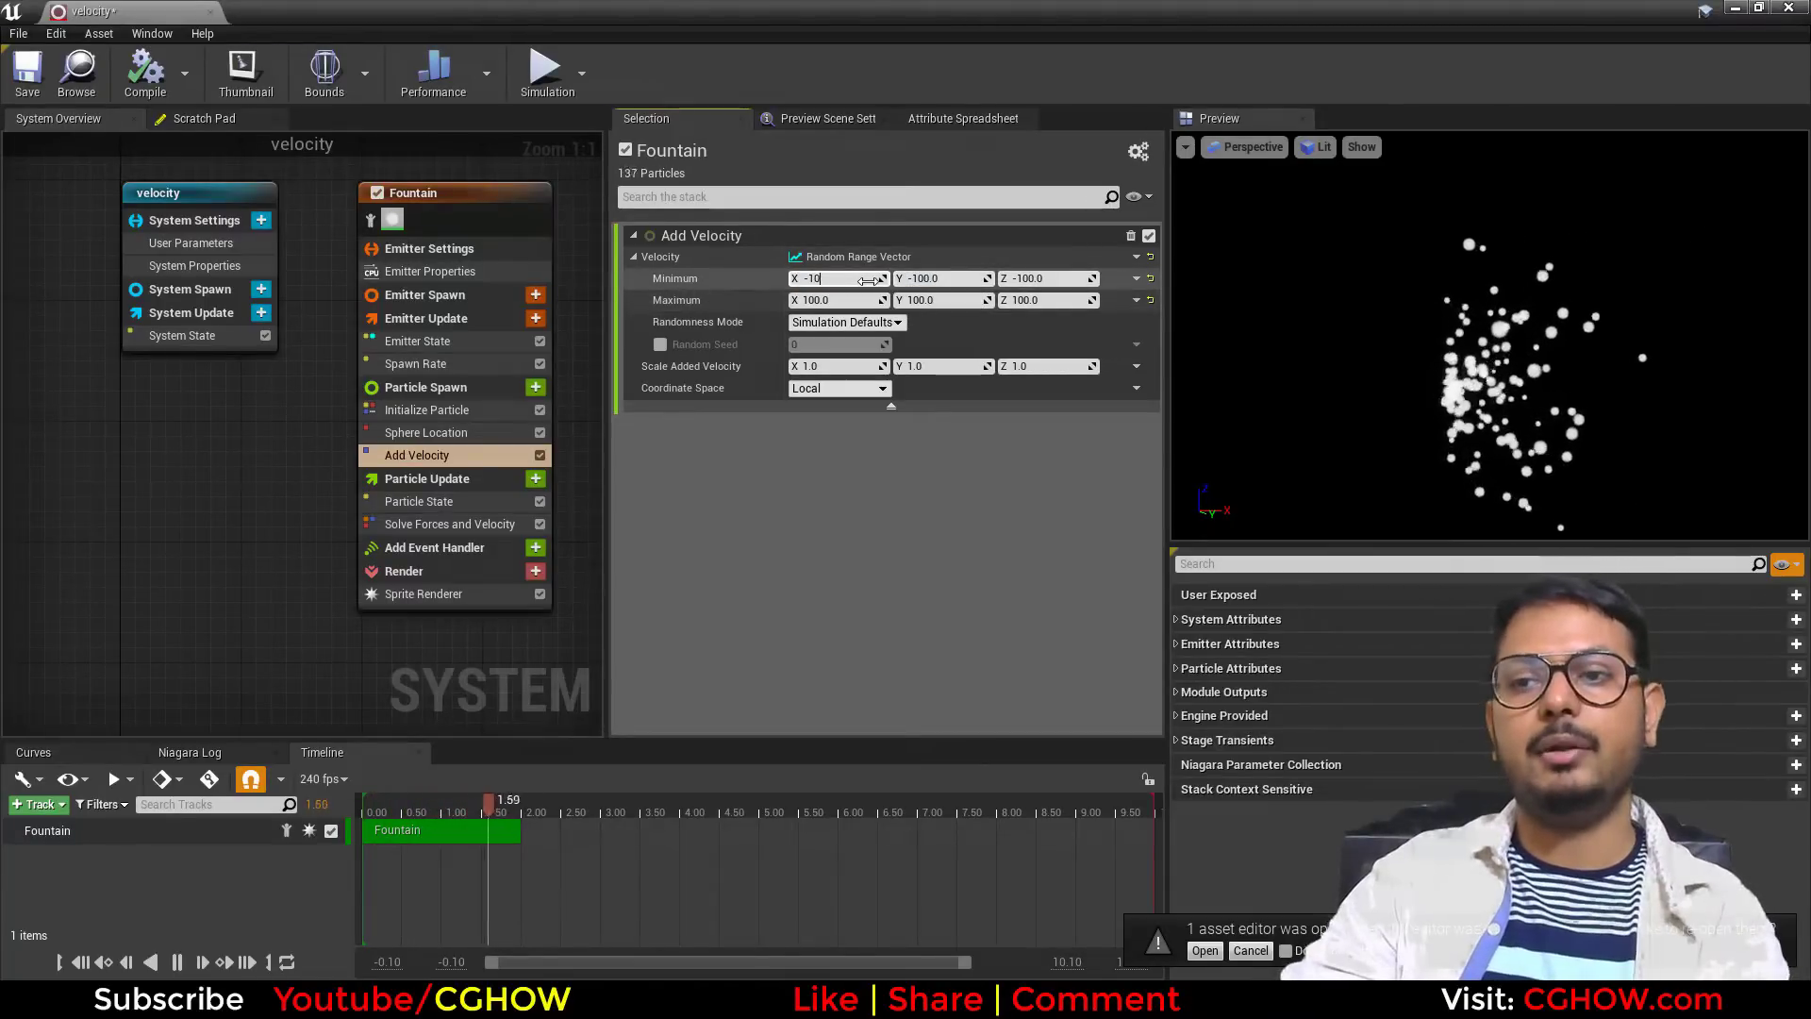
key("Return")
left_click(887, 566)
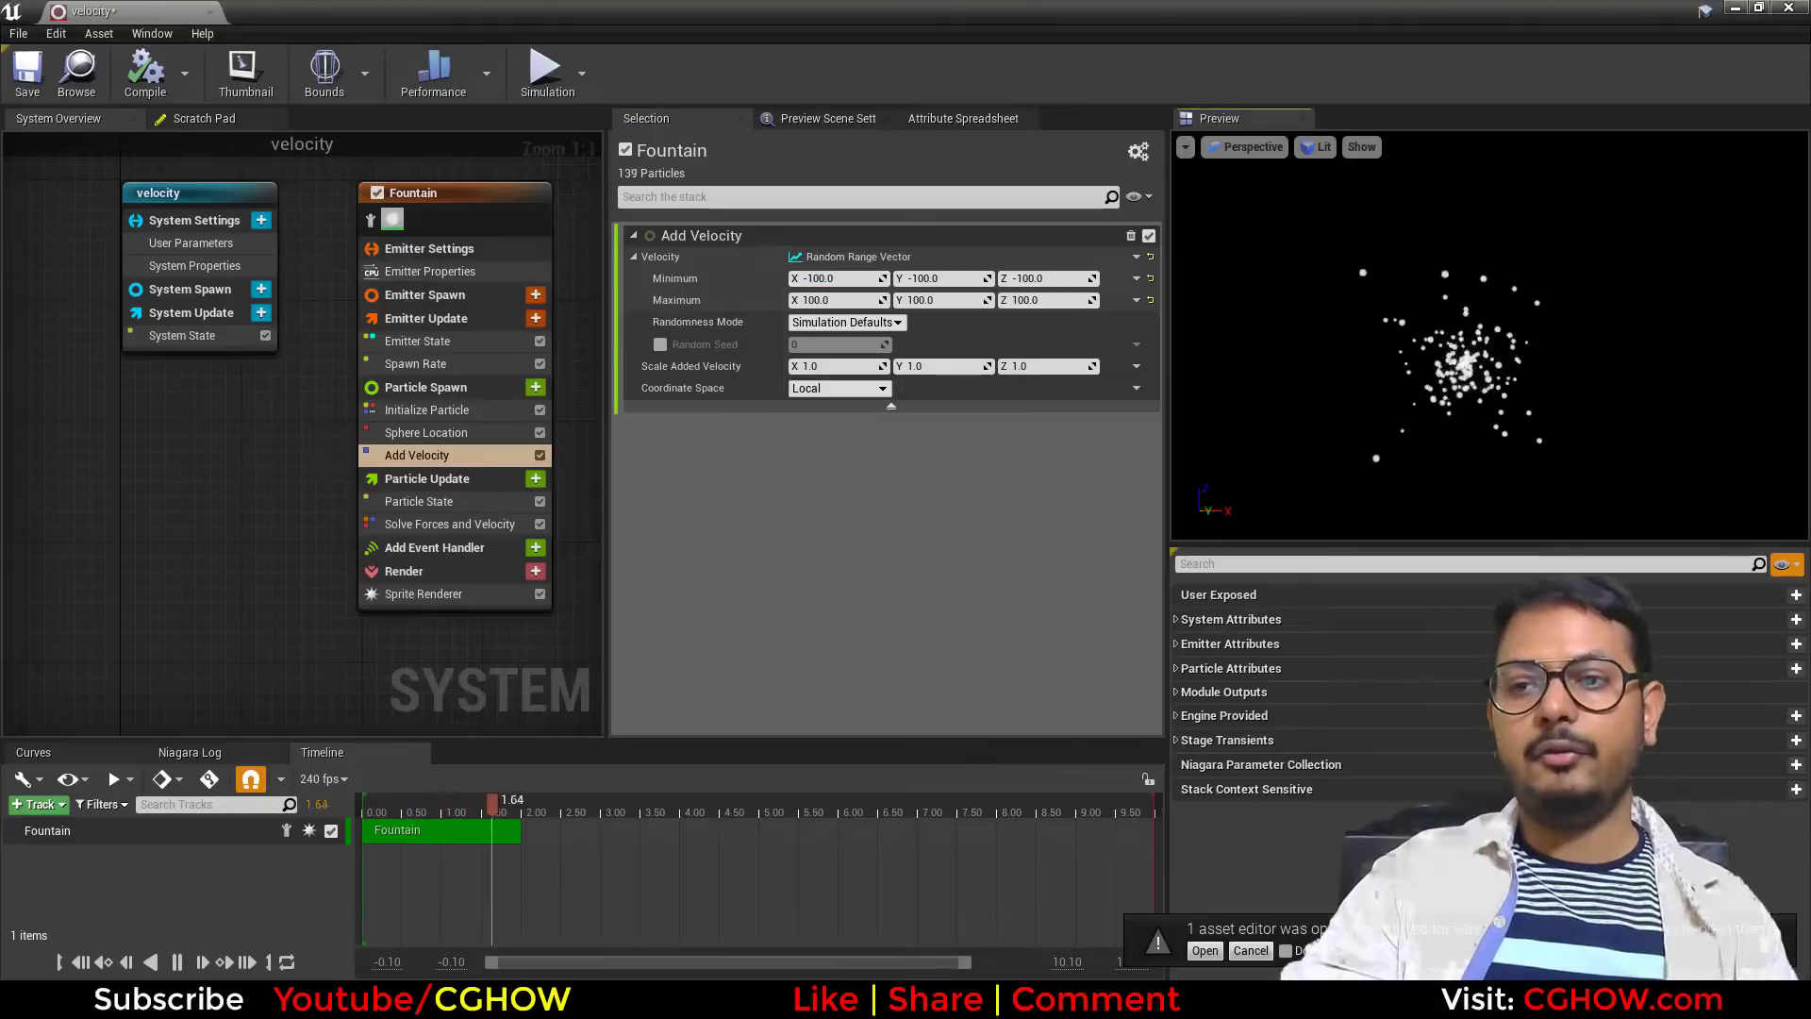
Raise the Spawn Rate to about 2531 and pause the preview.
left_click(415, 363)
left_click_drag(838, 256, 1432, 353)
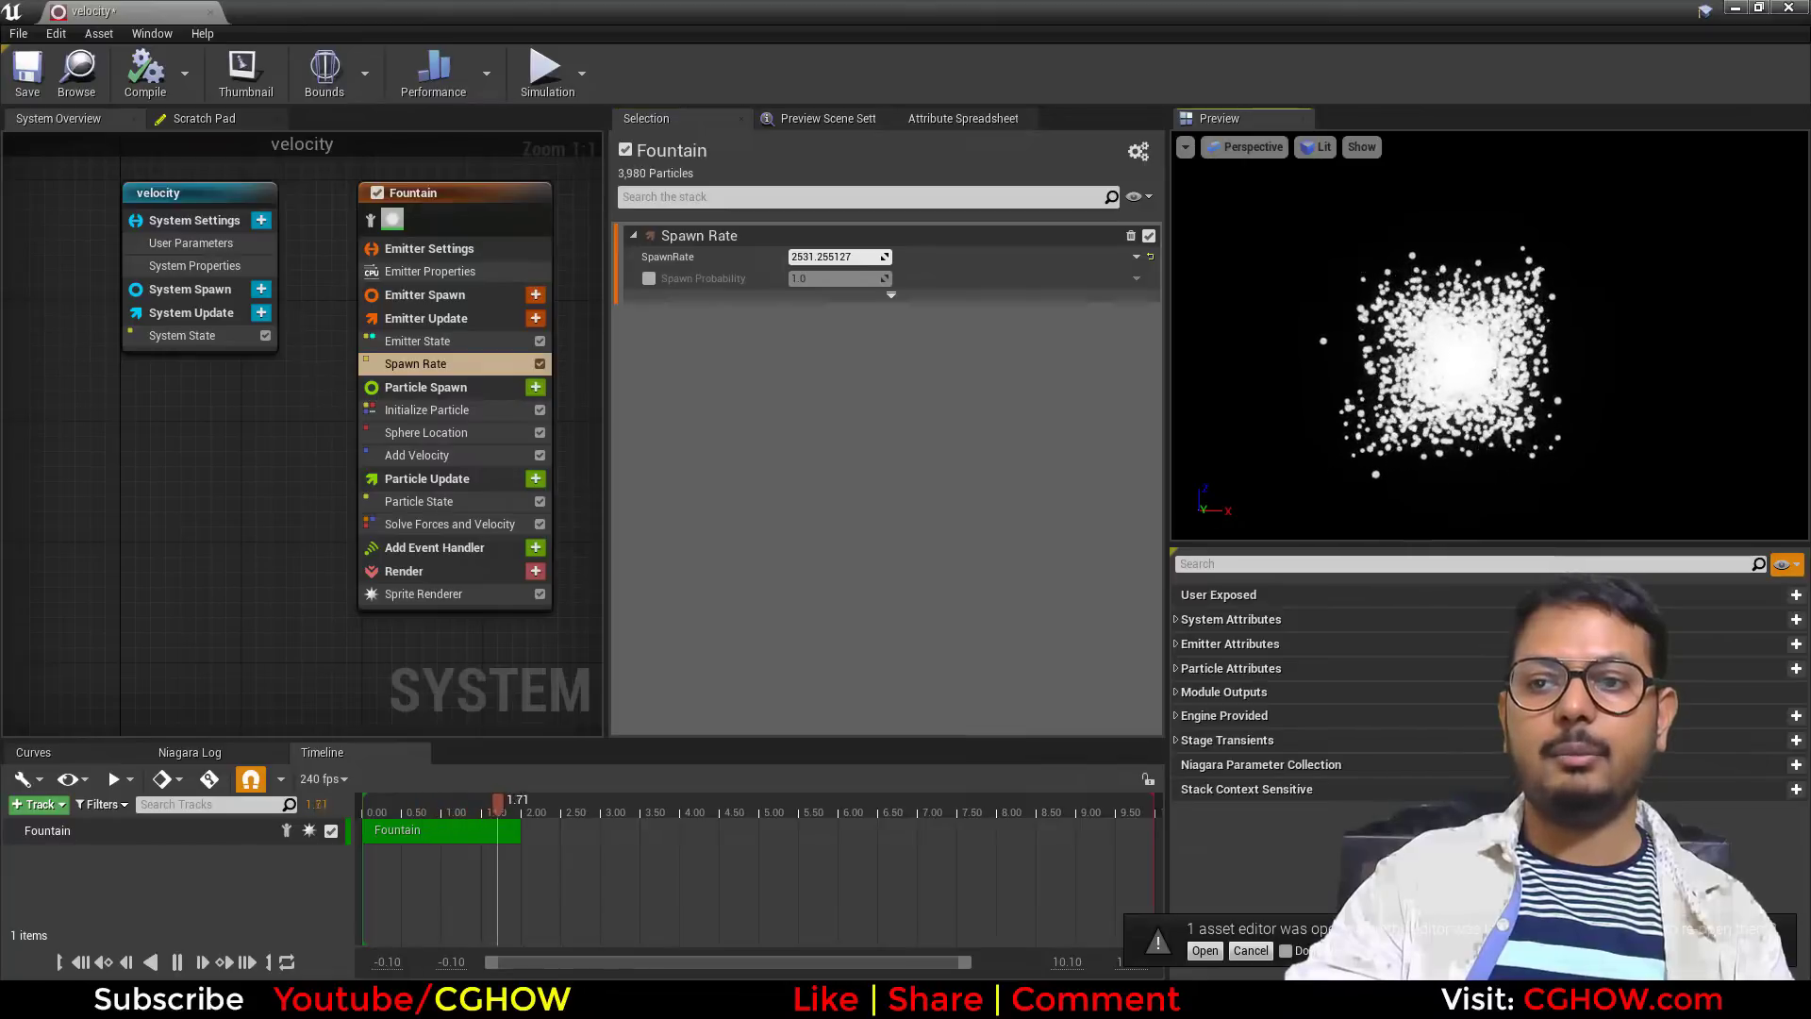
left_click(176, 961)
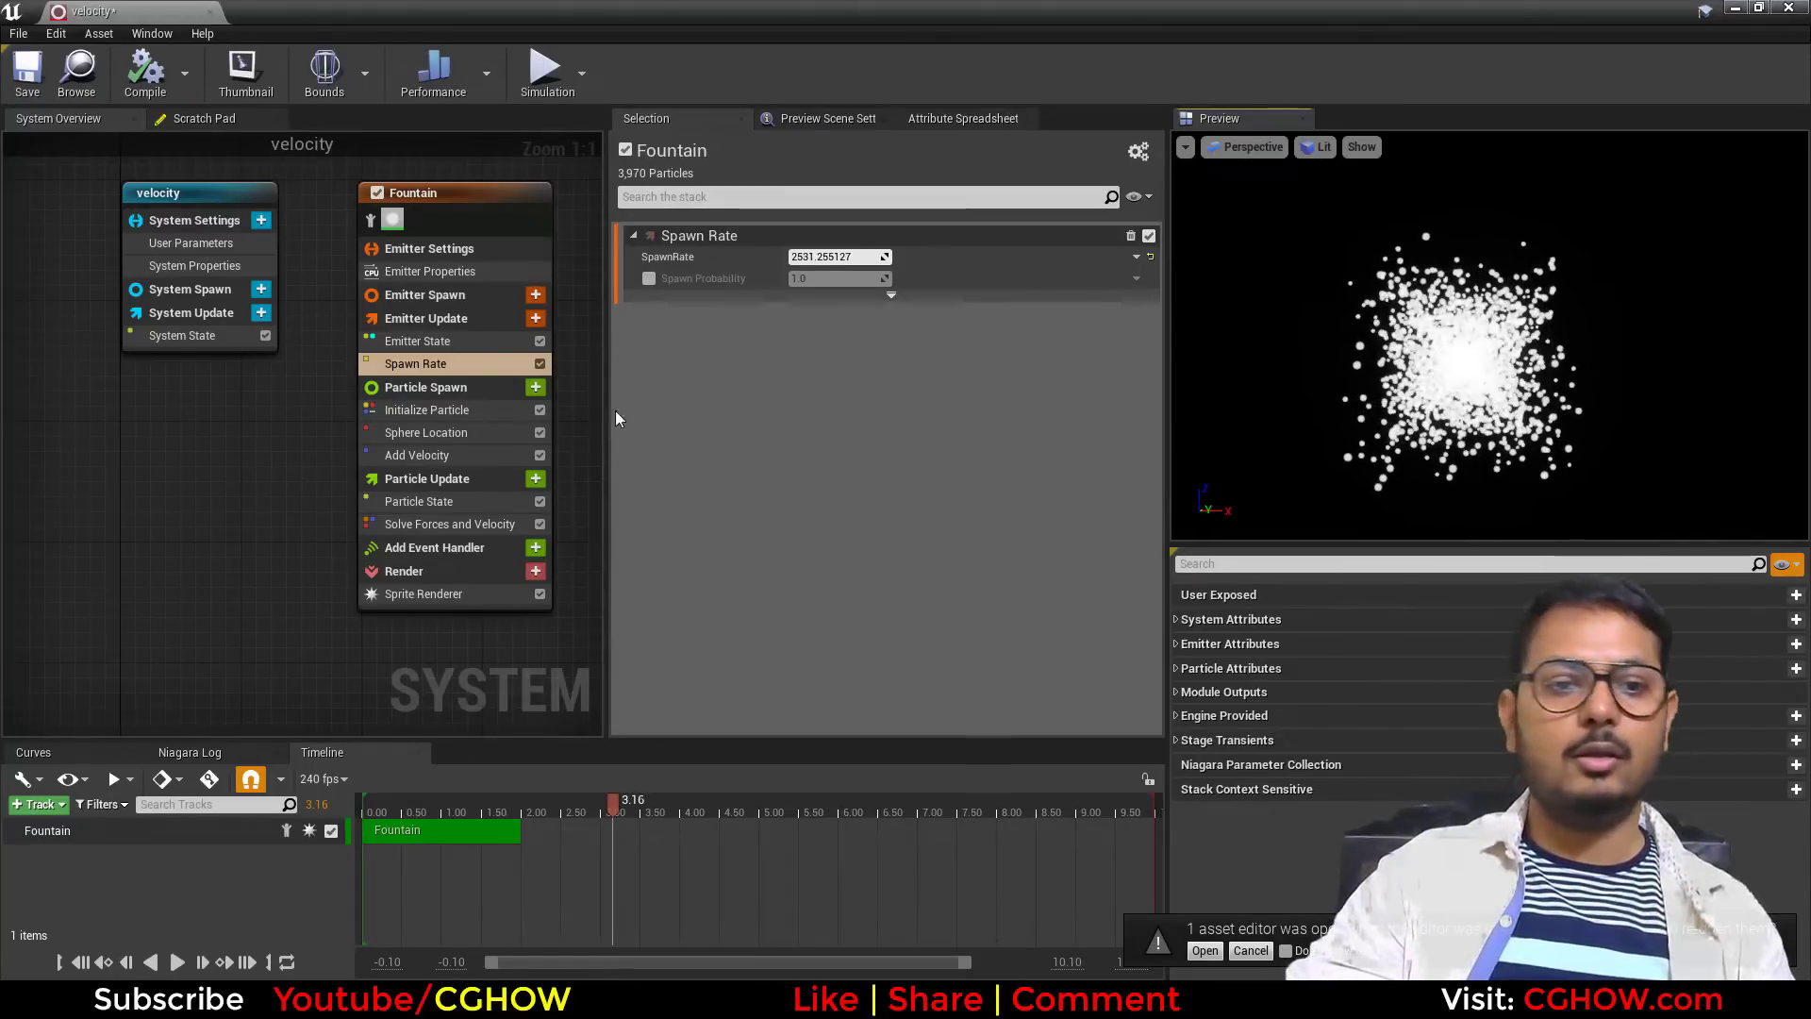
left_click(421, 454)
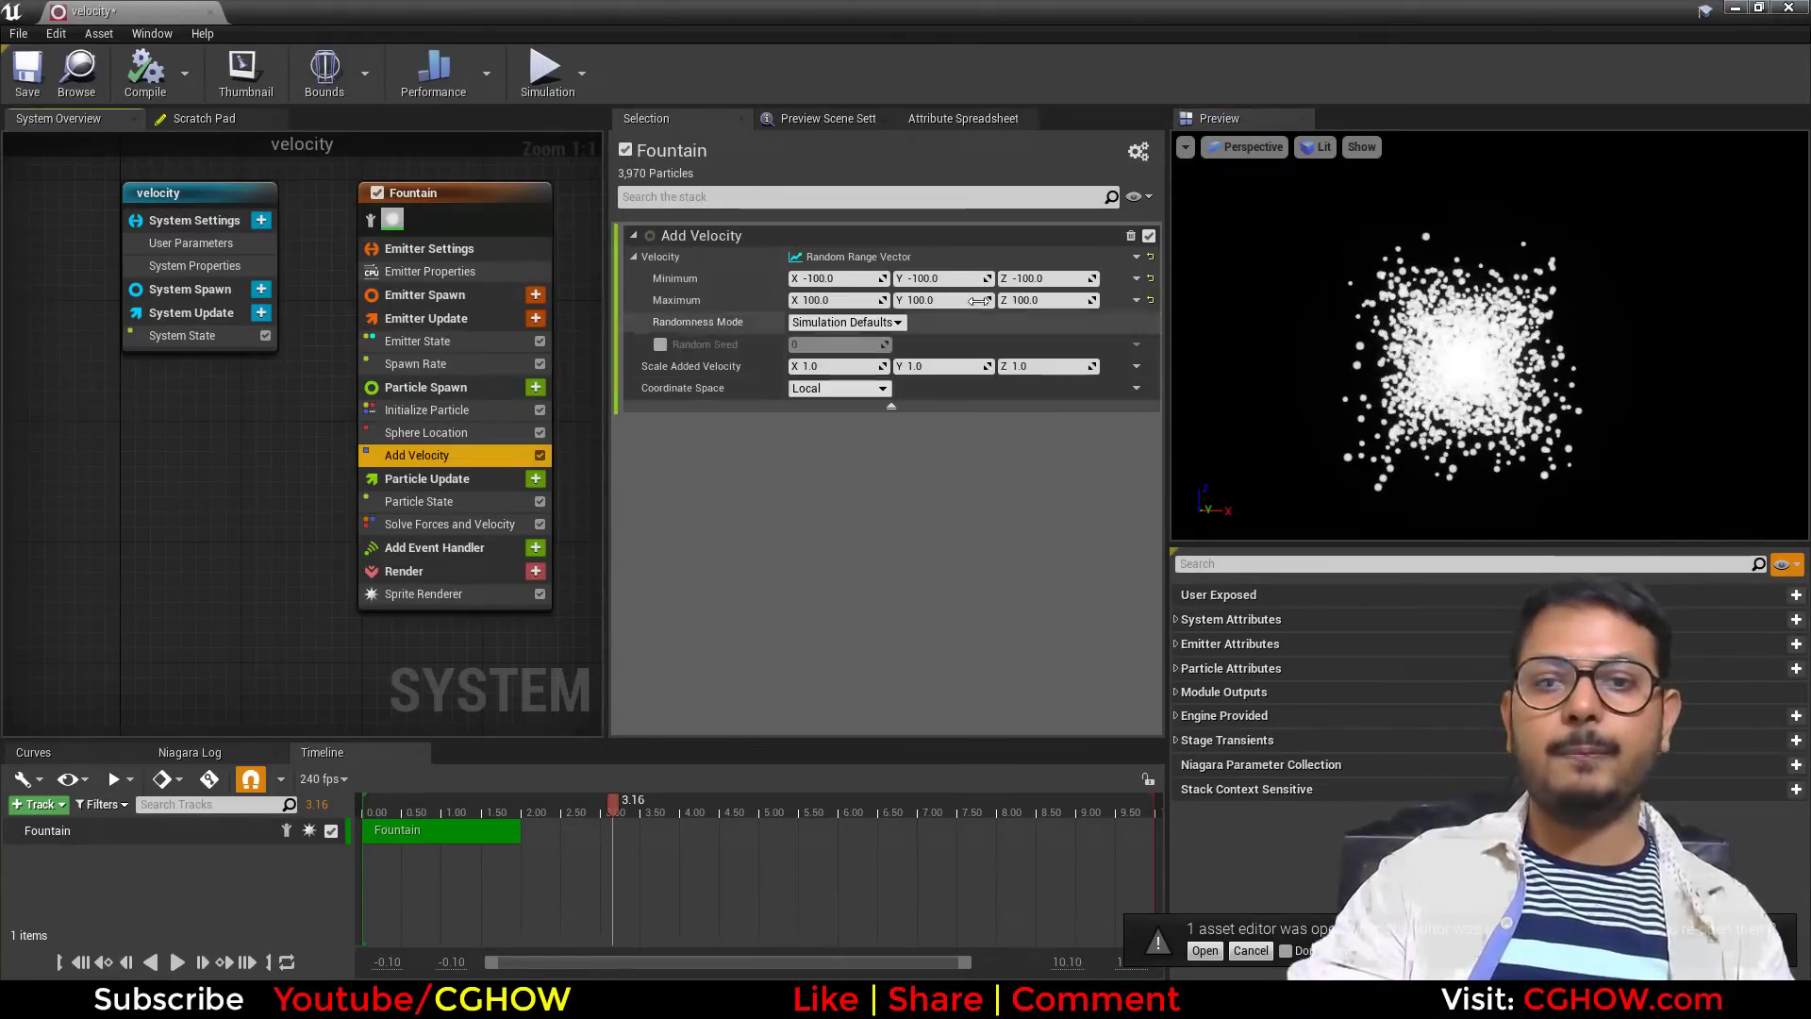
Switch Velocity to a Random Vector with Vector Scale 100.
left_click(1136, 257)
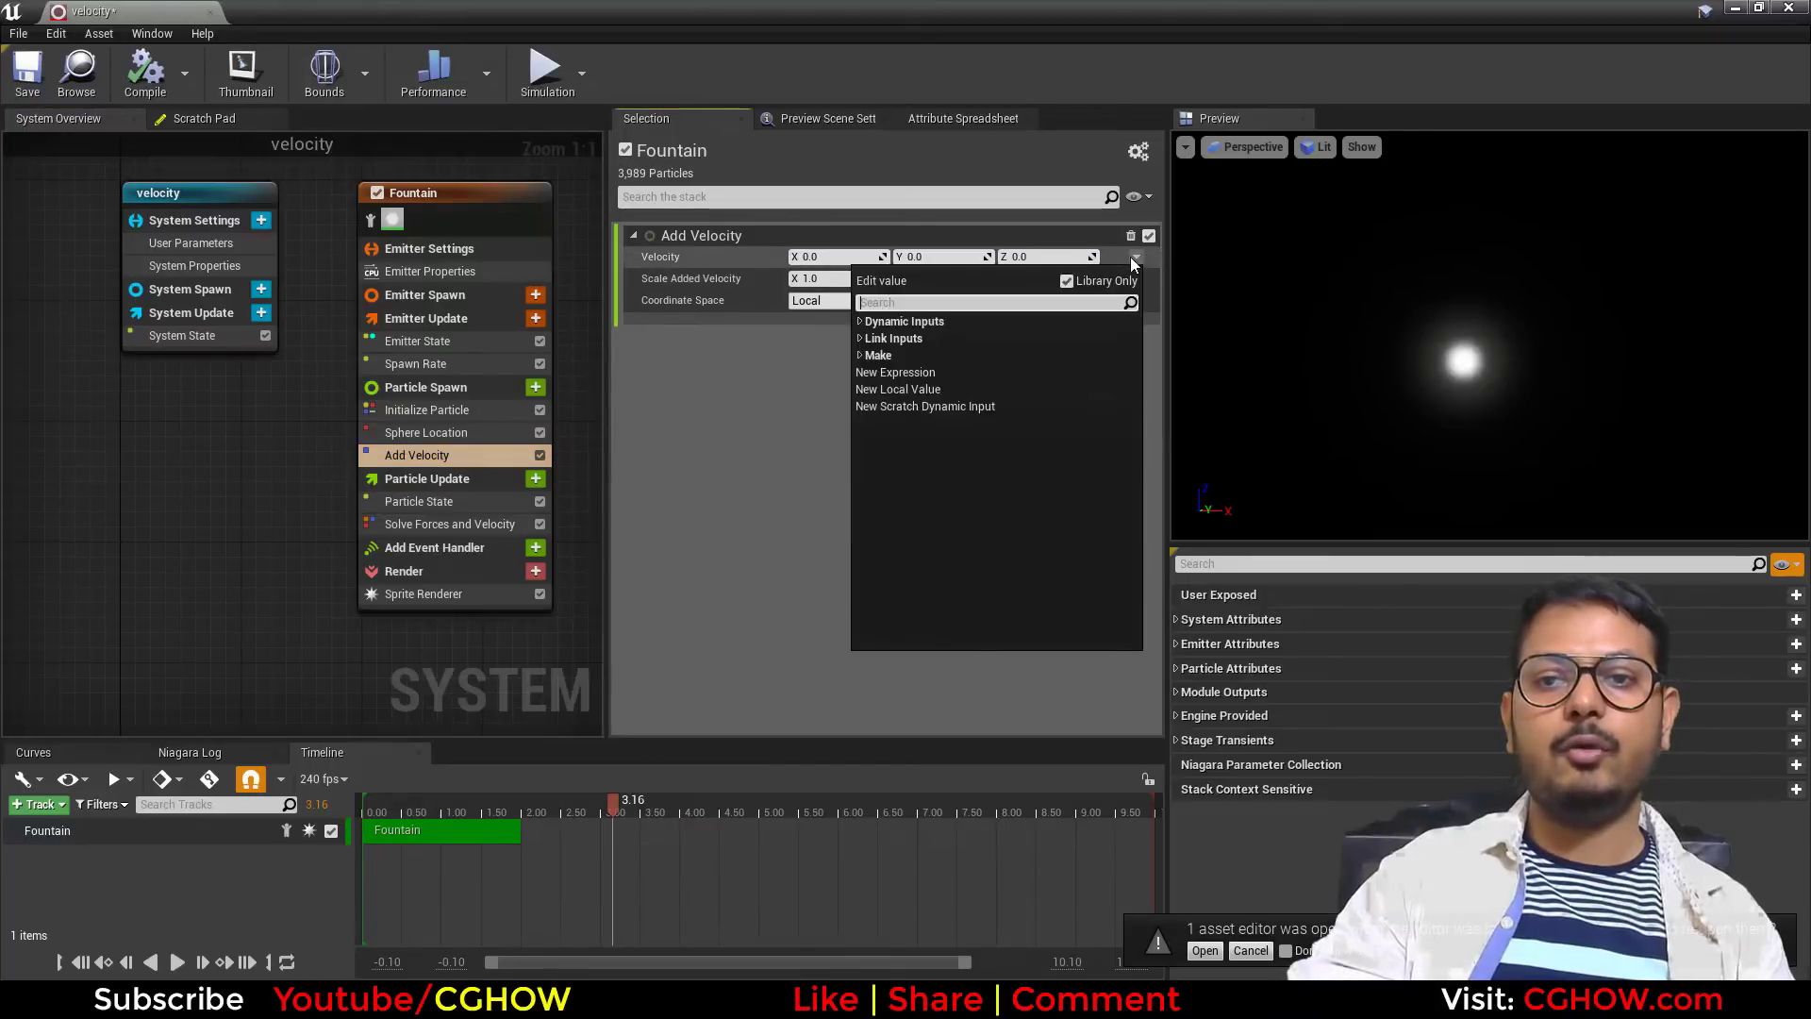
type("rand")
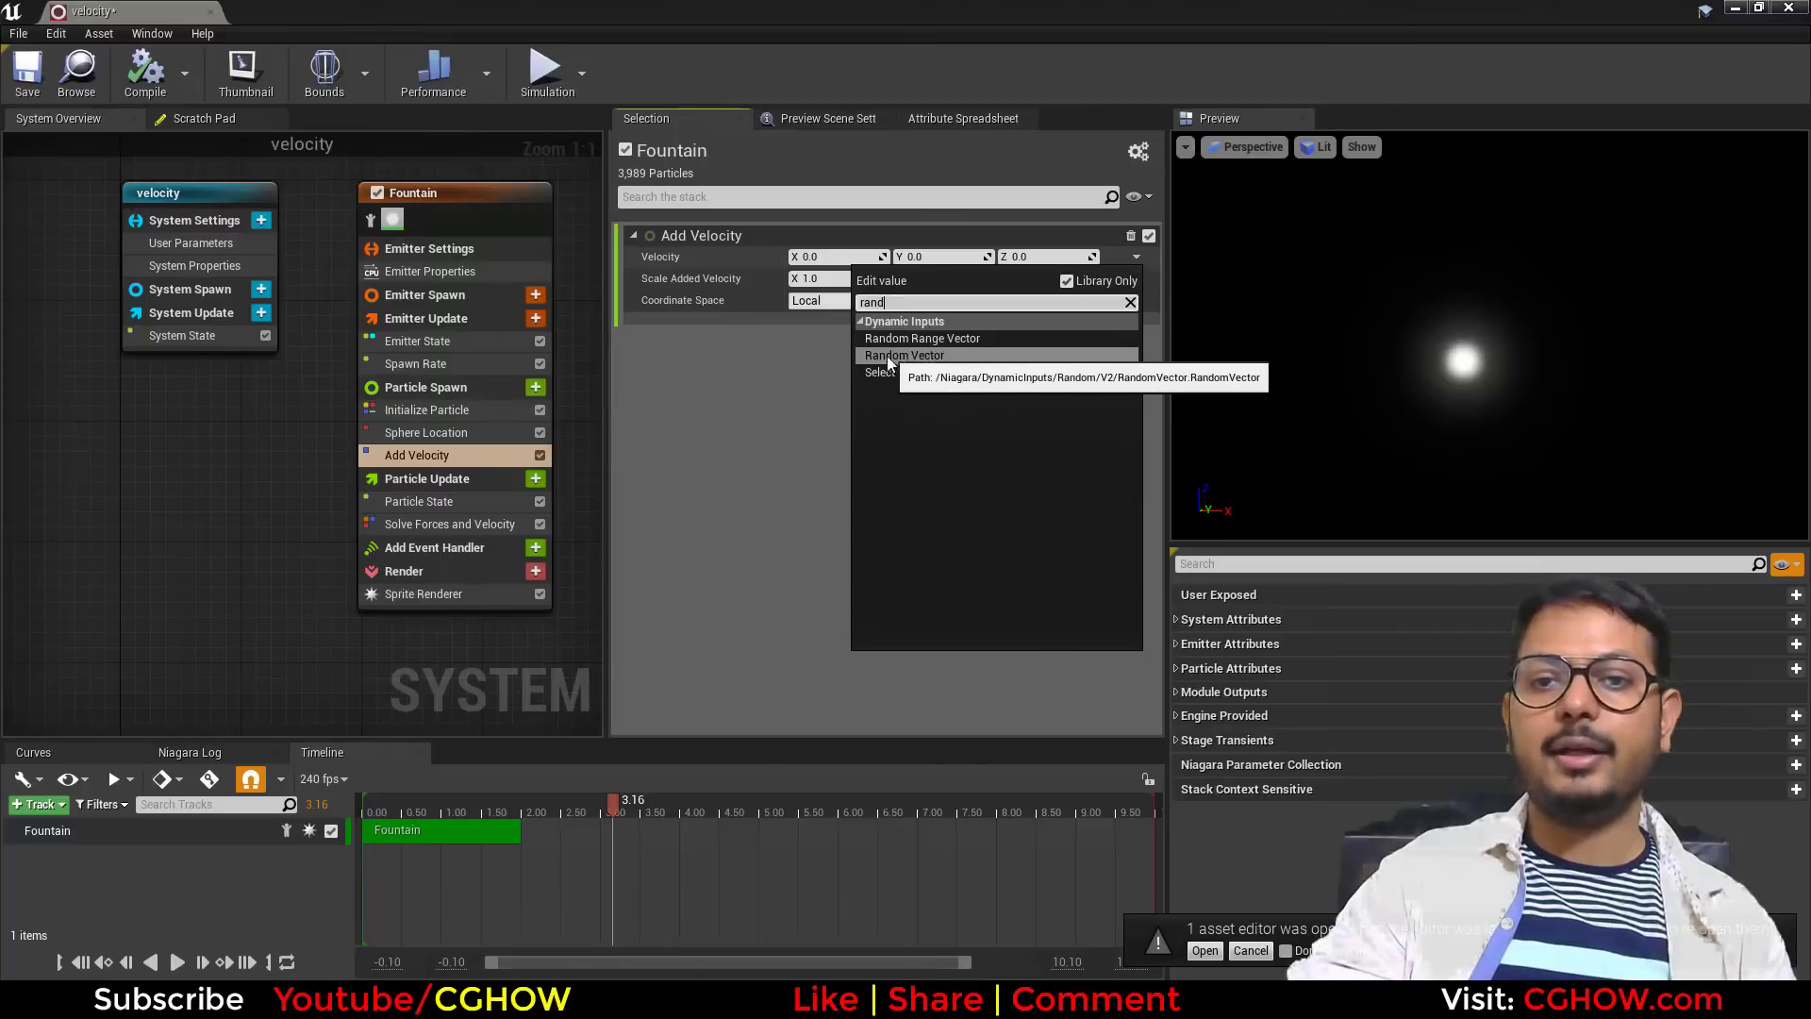
left_click(911, 356)
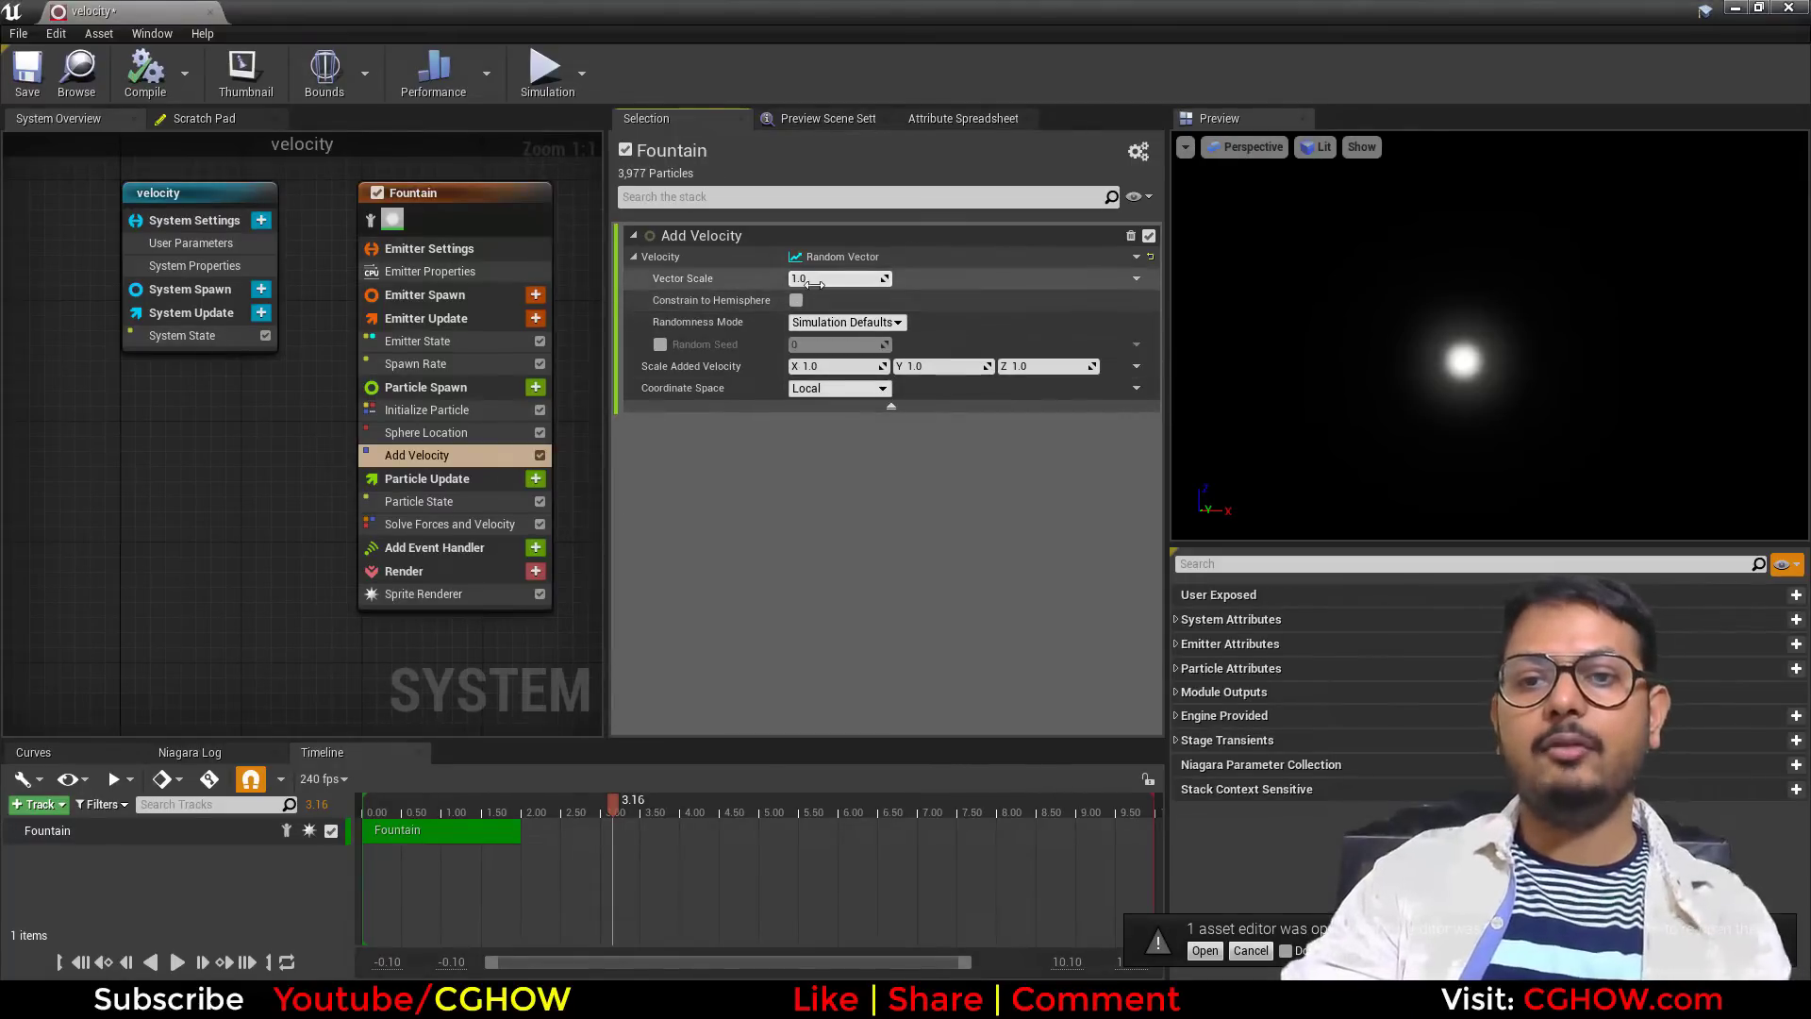
type("100")
key("Return")
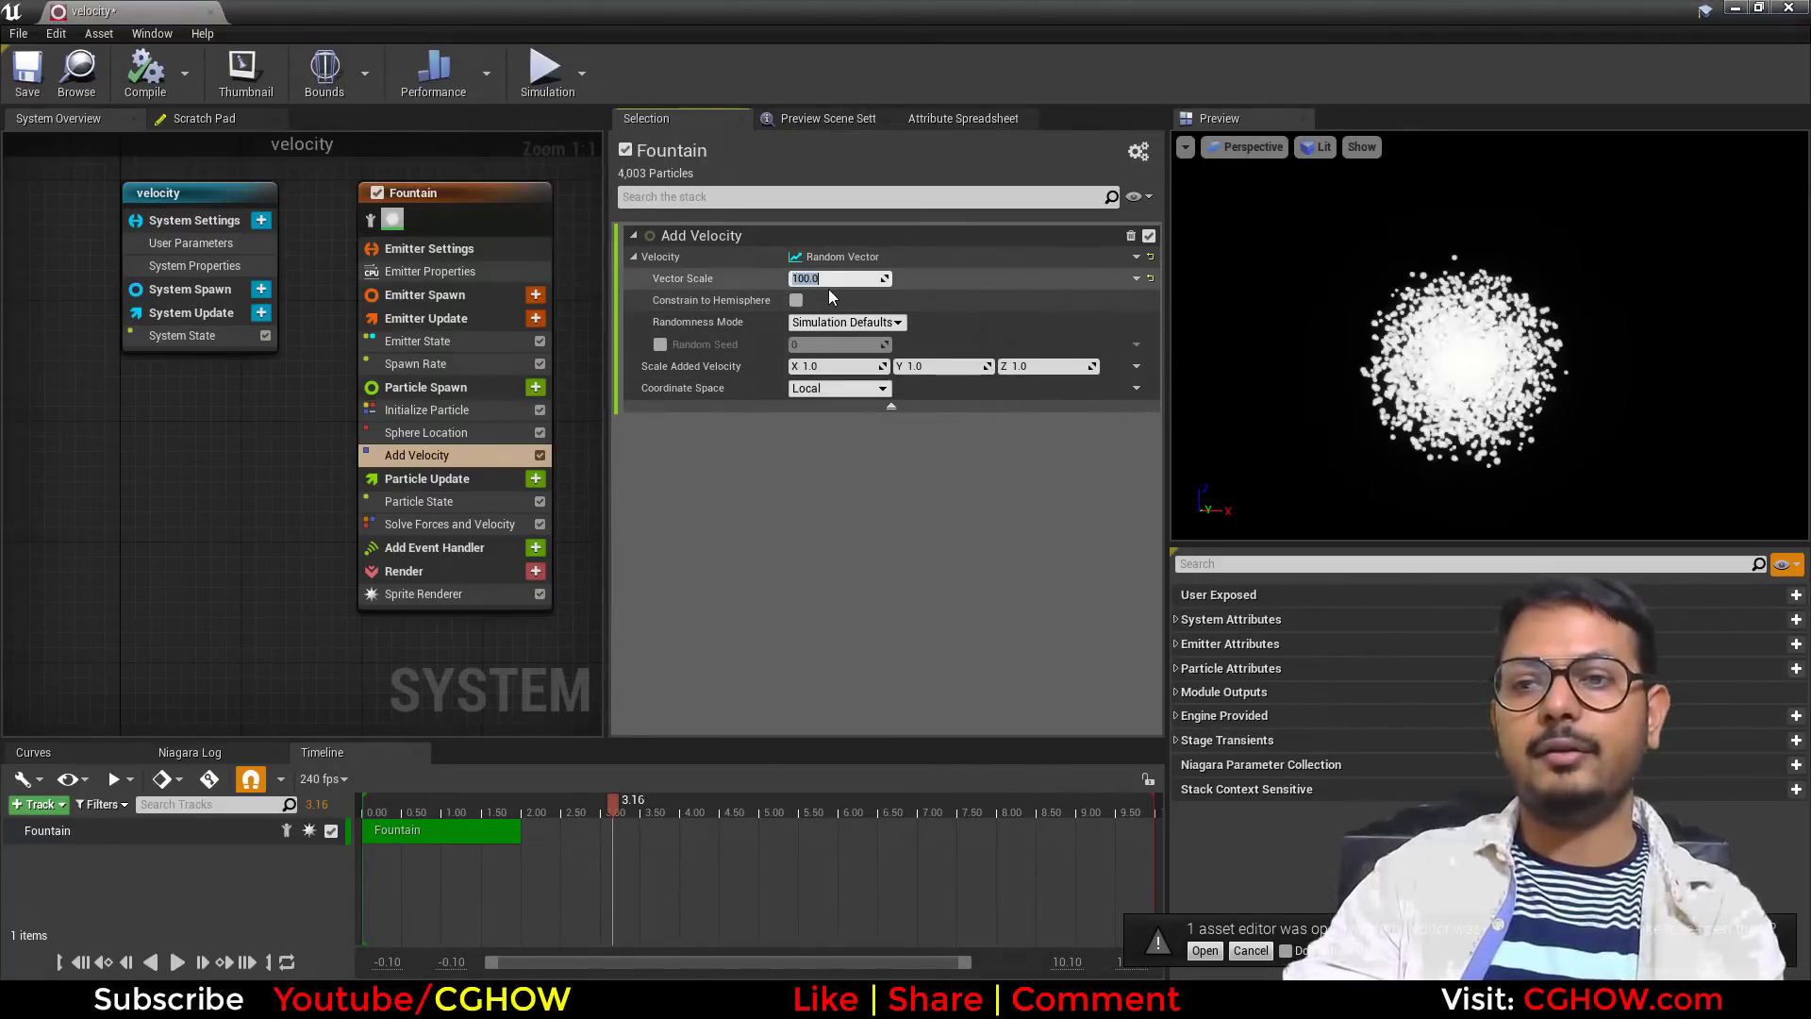
Replay the preview from the start, set Scale Added Velocity Z to 10, and reset Velocity.
left_click_drag(1535, 387, 1566, 386)
left_click(77, 963)
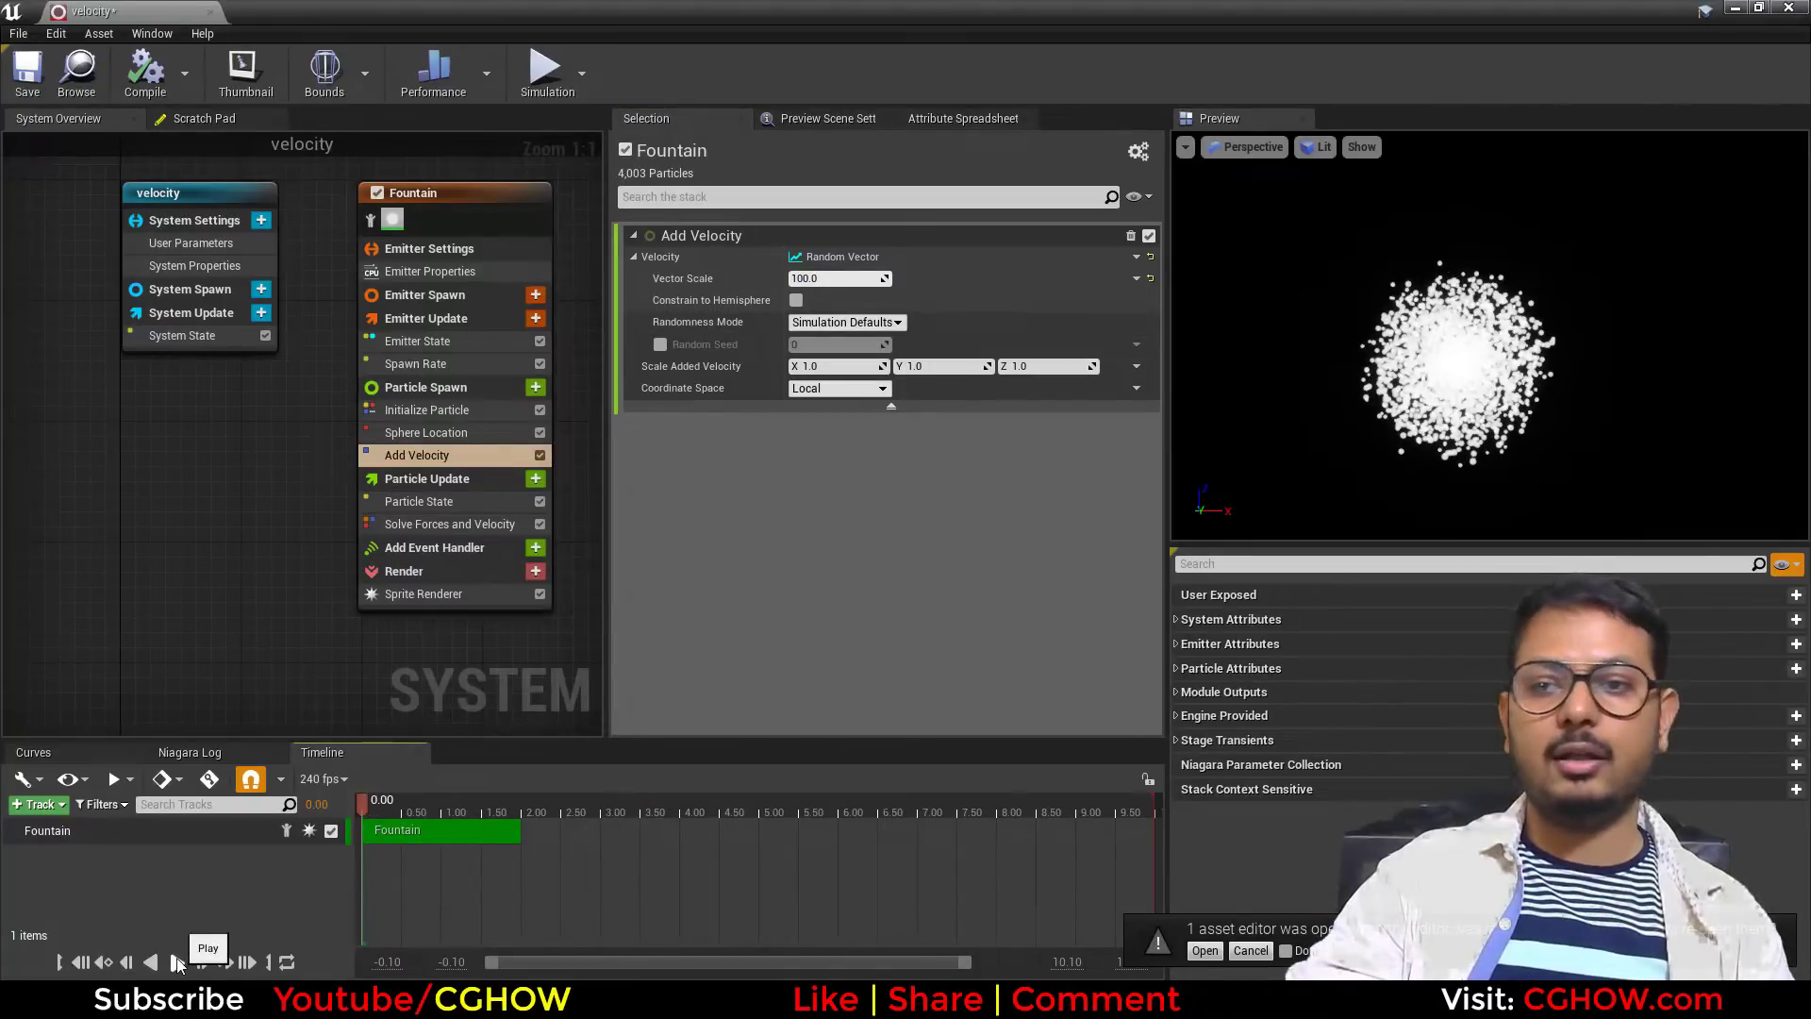
left_click(178, 962)
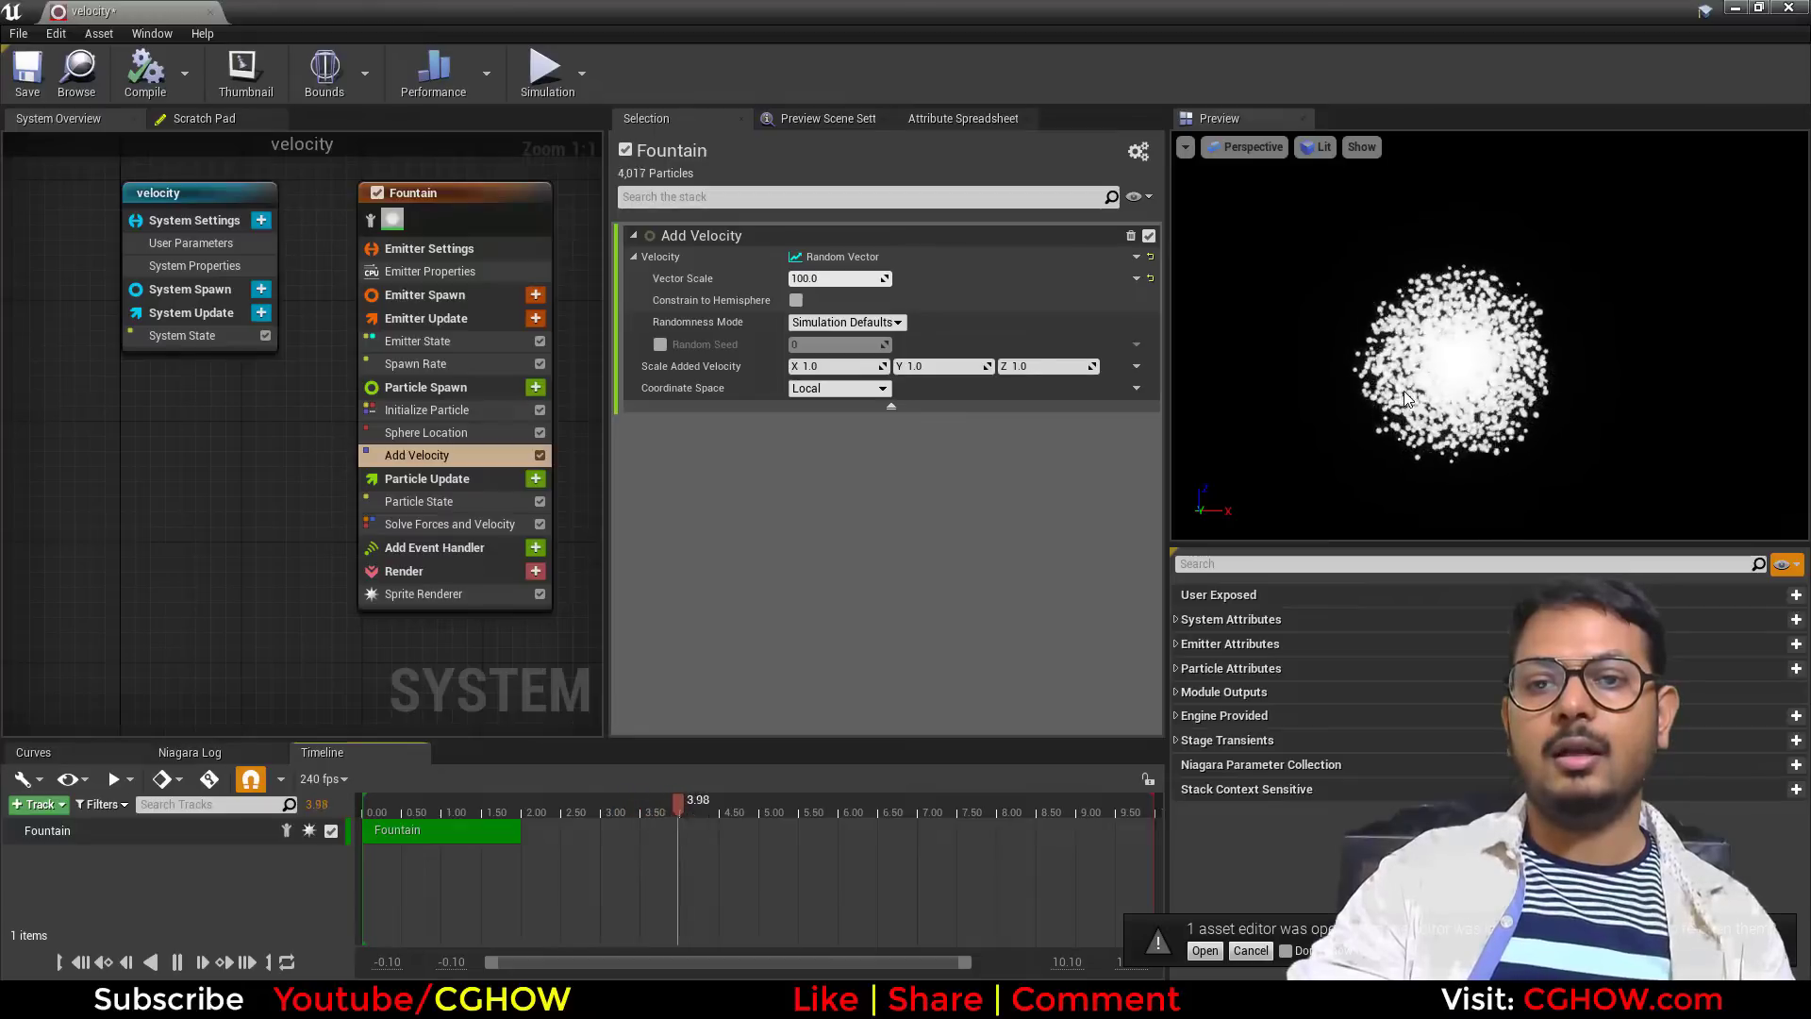
key("Return")
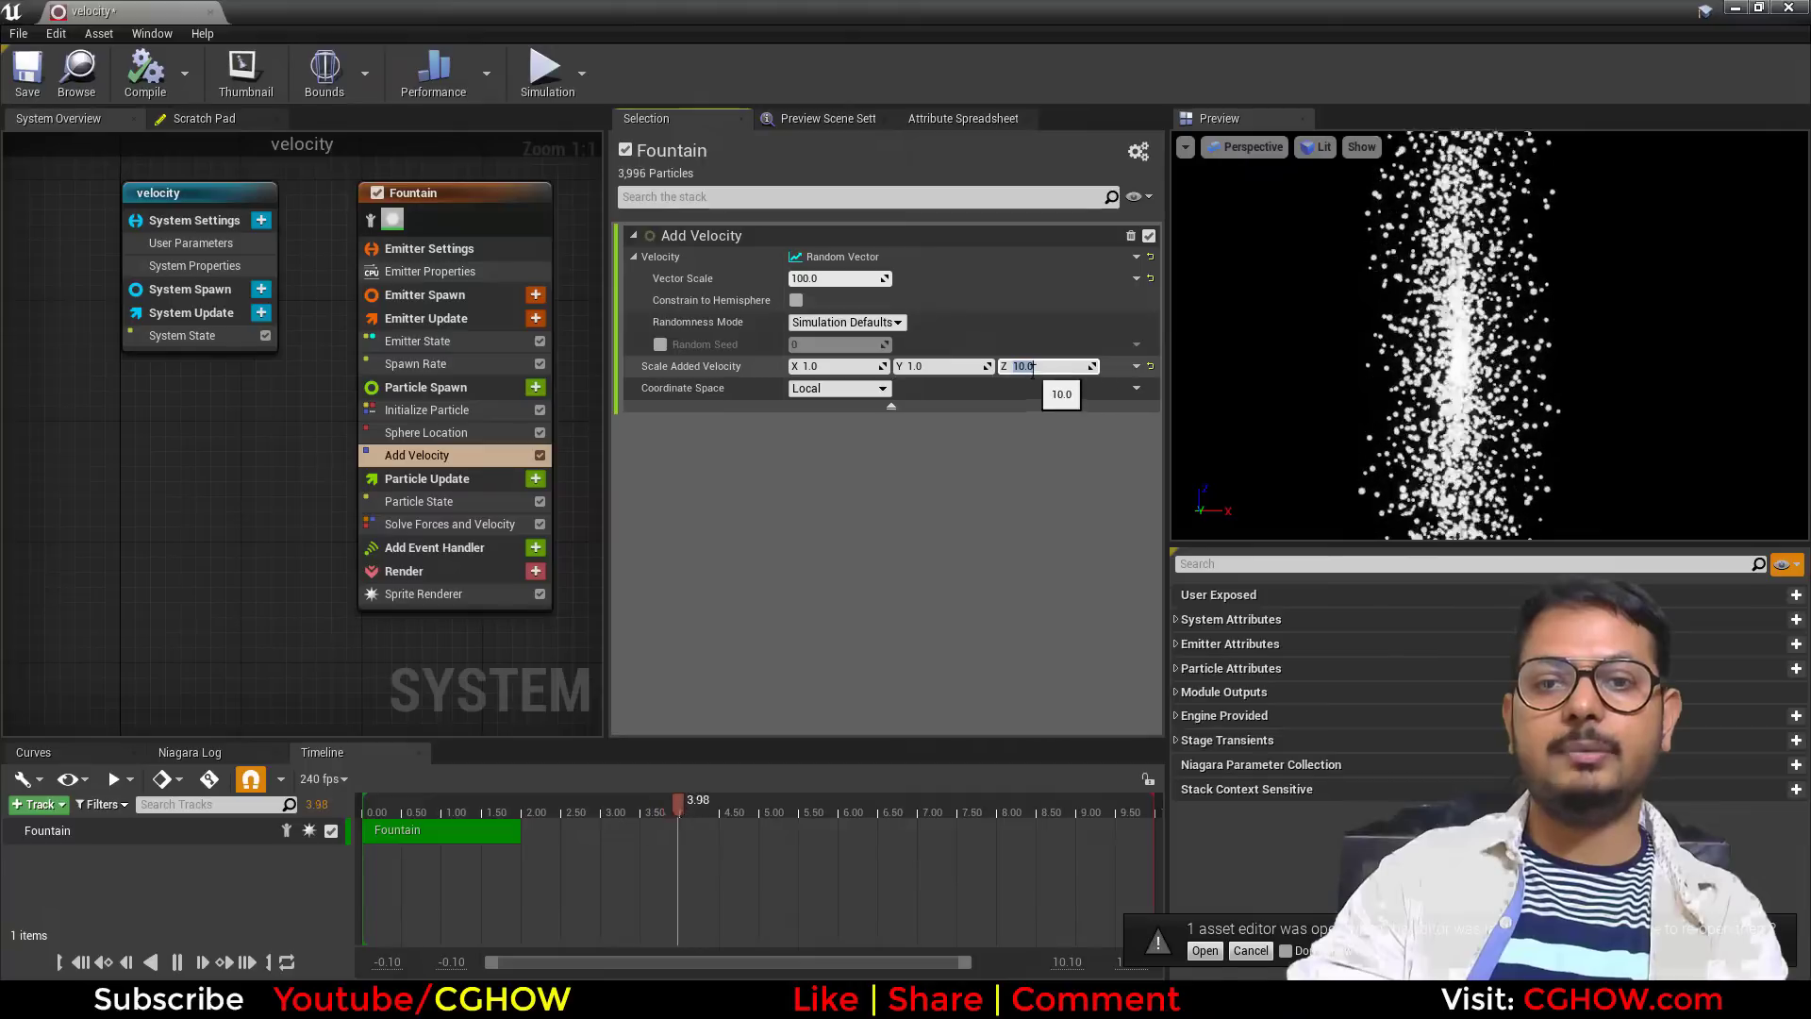
scroll(1537, 317, "down", 5)
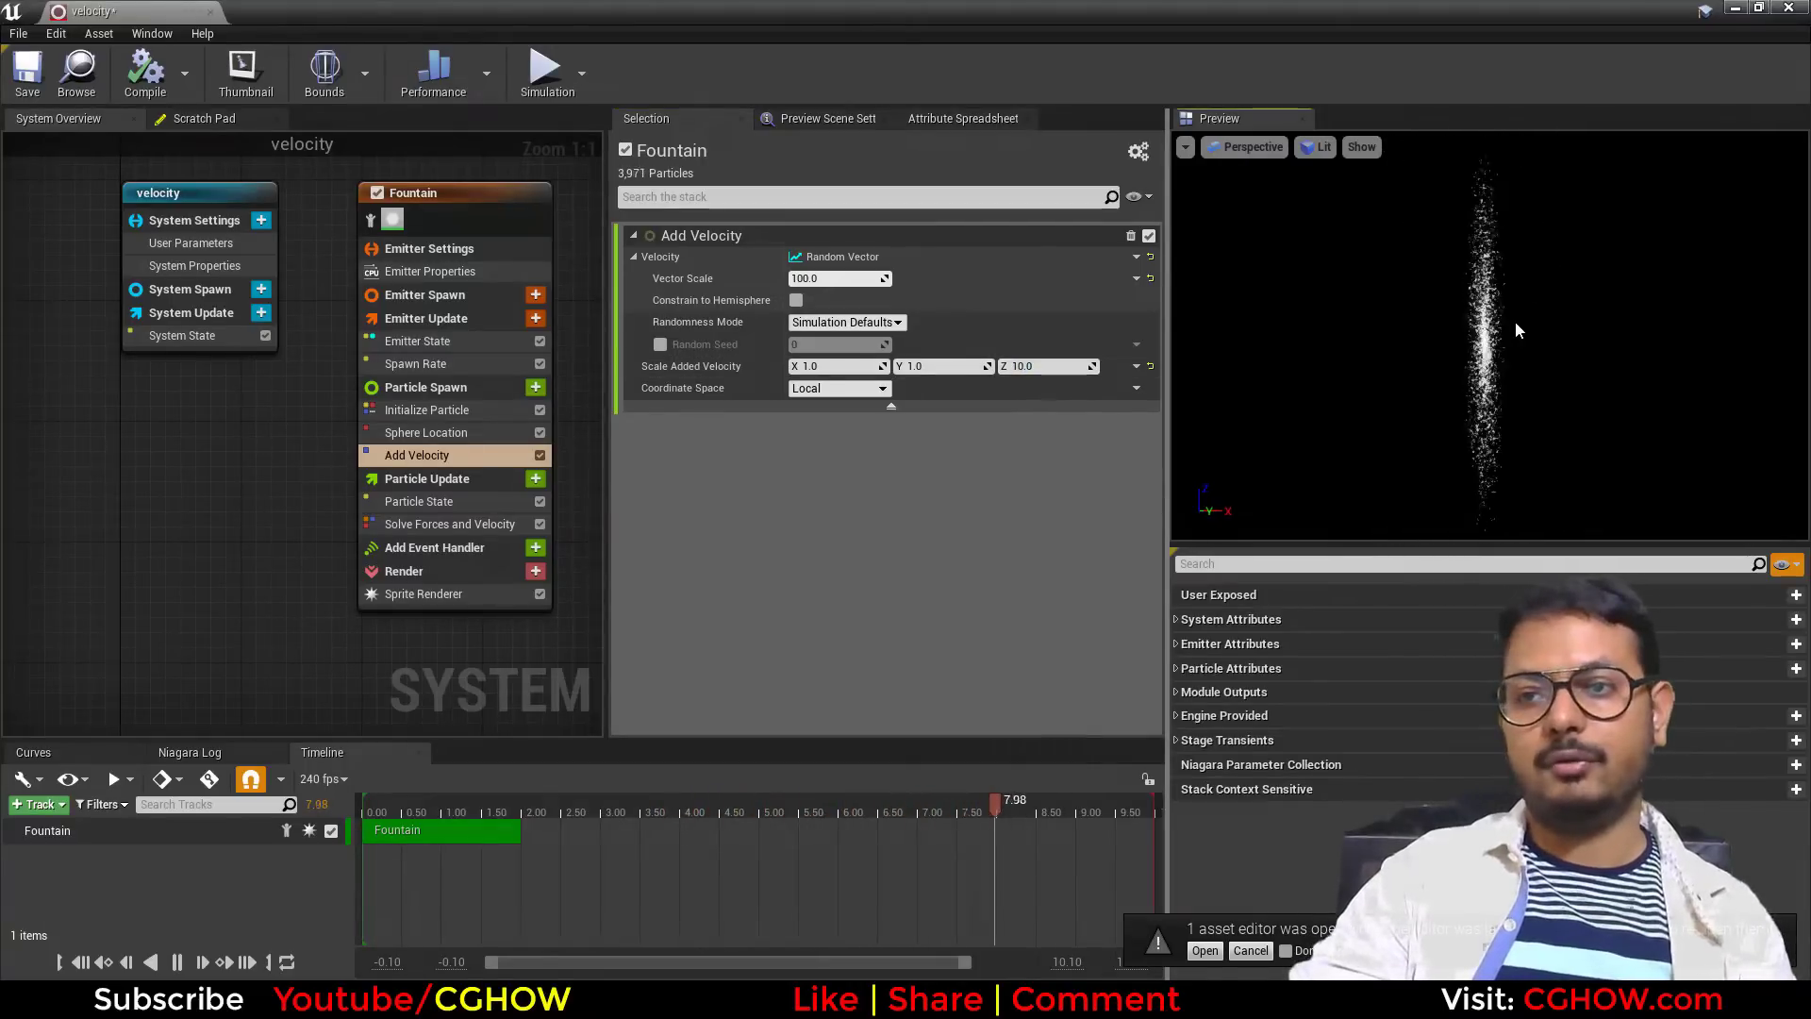
scroll(1516, 321, "up", 4)
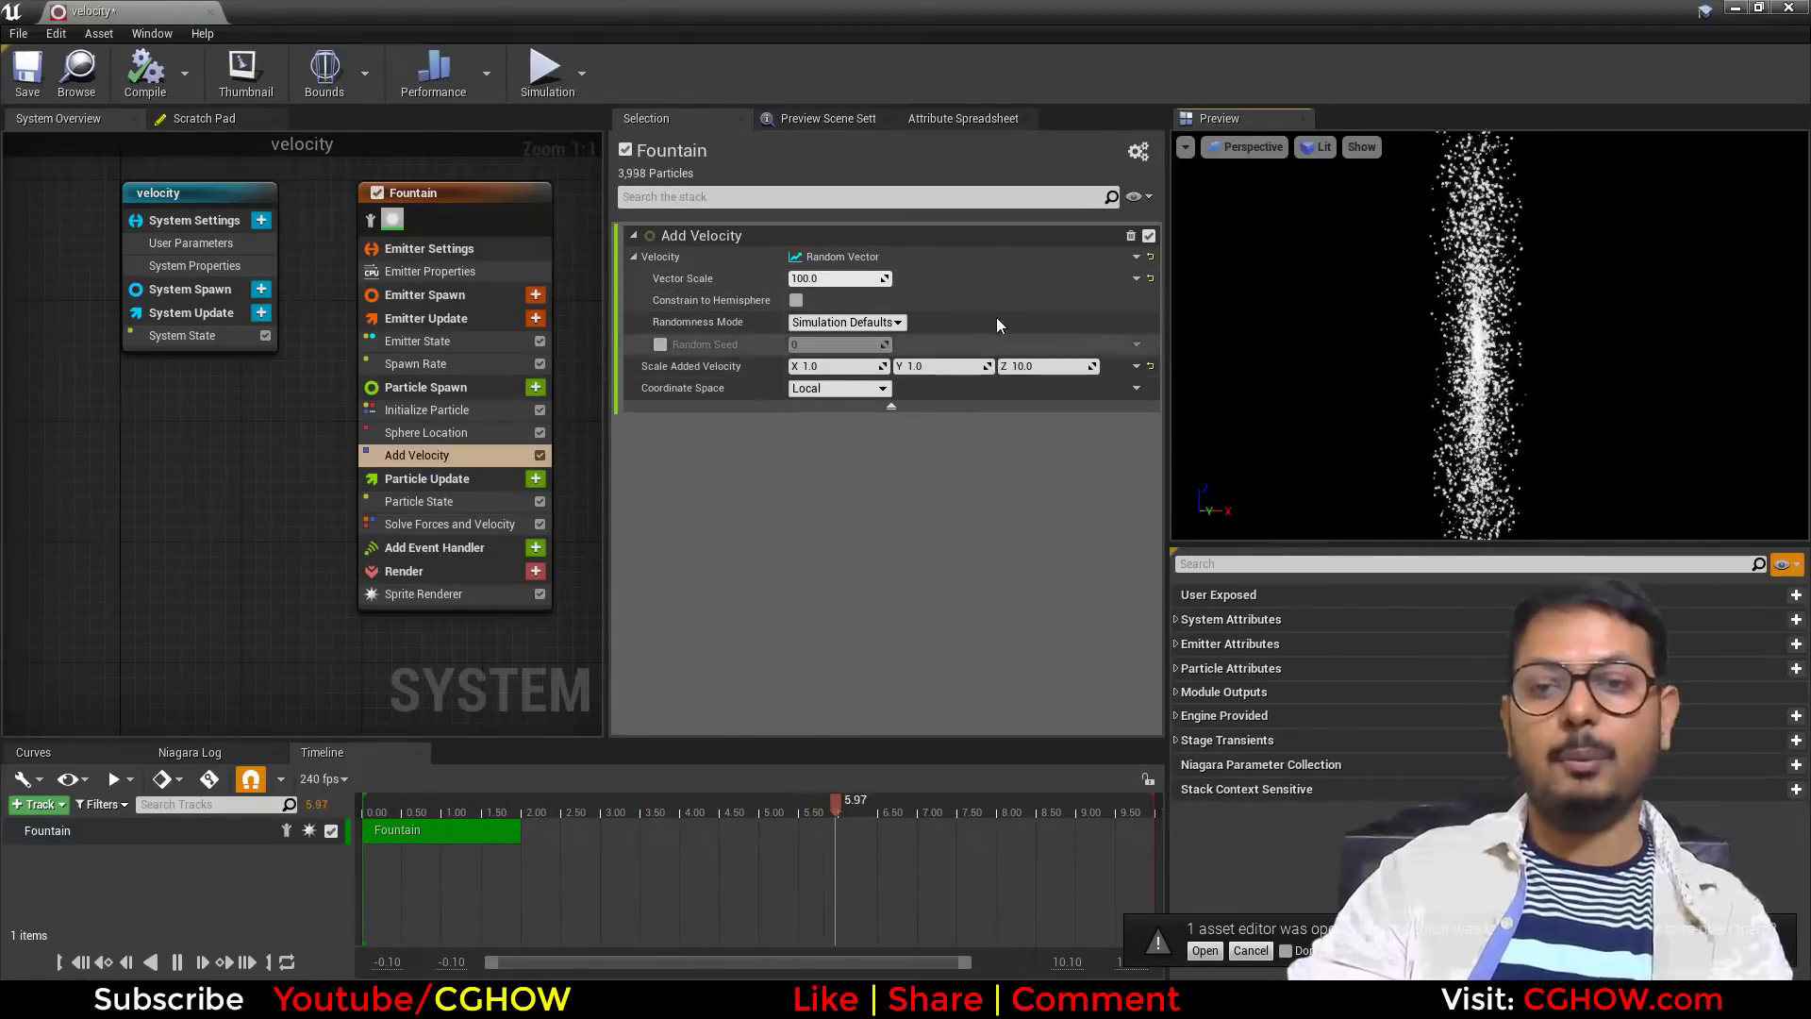
left_click(1150, 257)
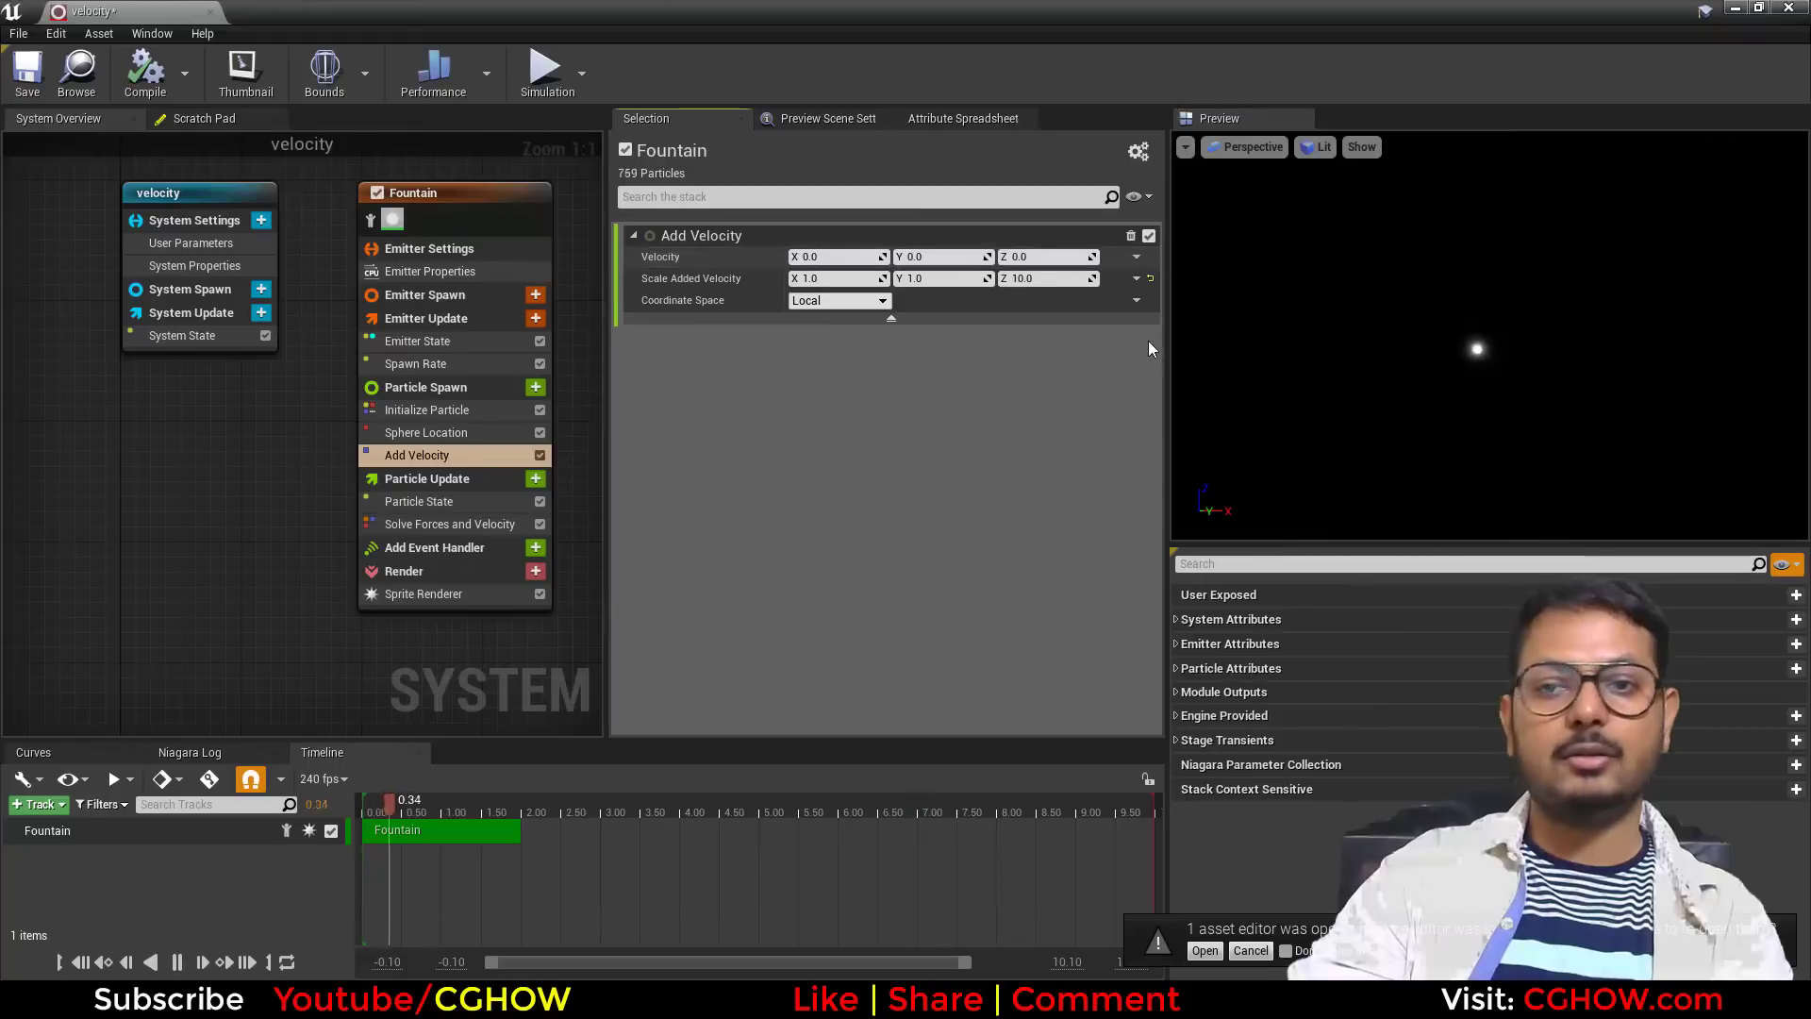
Reset Scale Added Velocity to 1.0, set Velocity to 100 on X, Y and Z, then delete Add Velocity.
left_click(1149, 278)
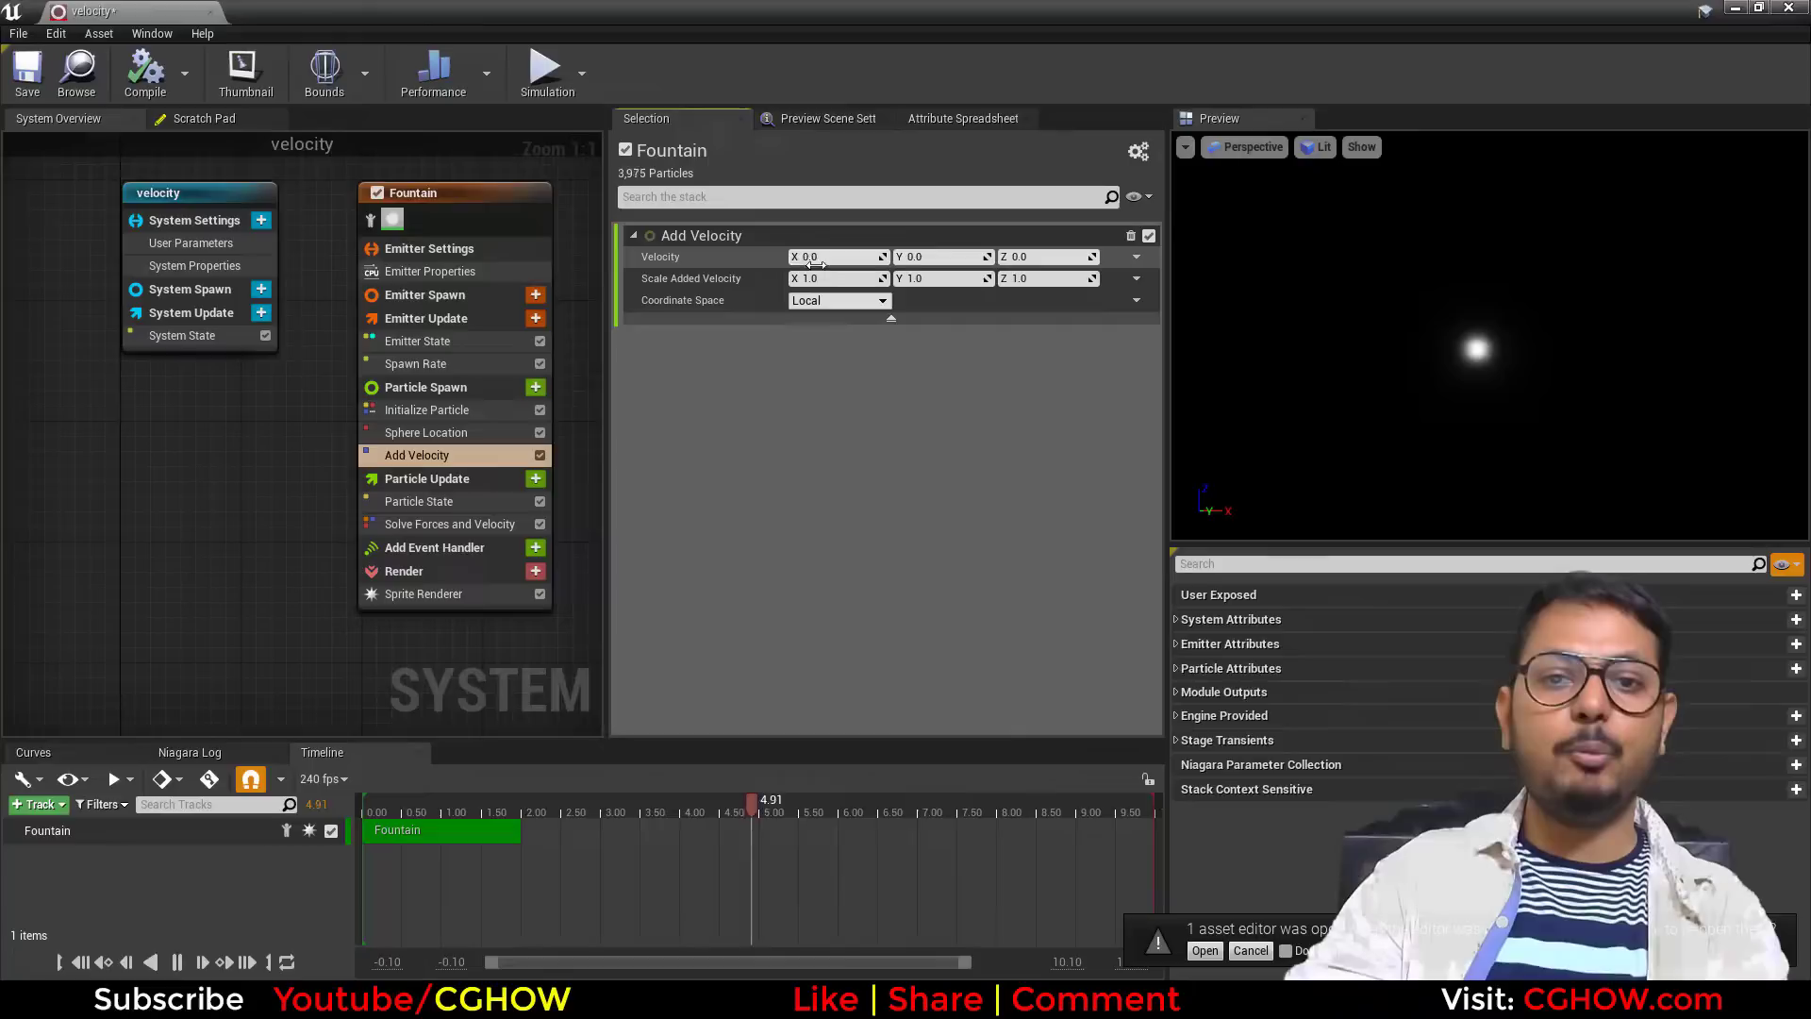
left_click(948, 257)
type("1")
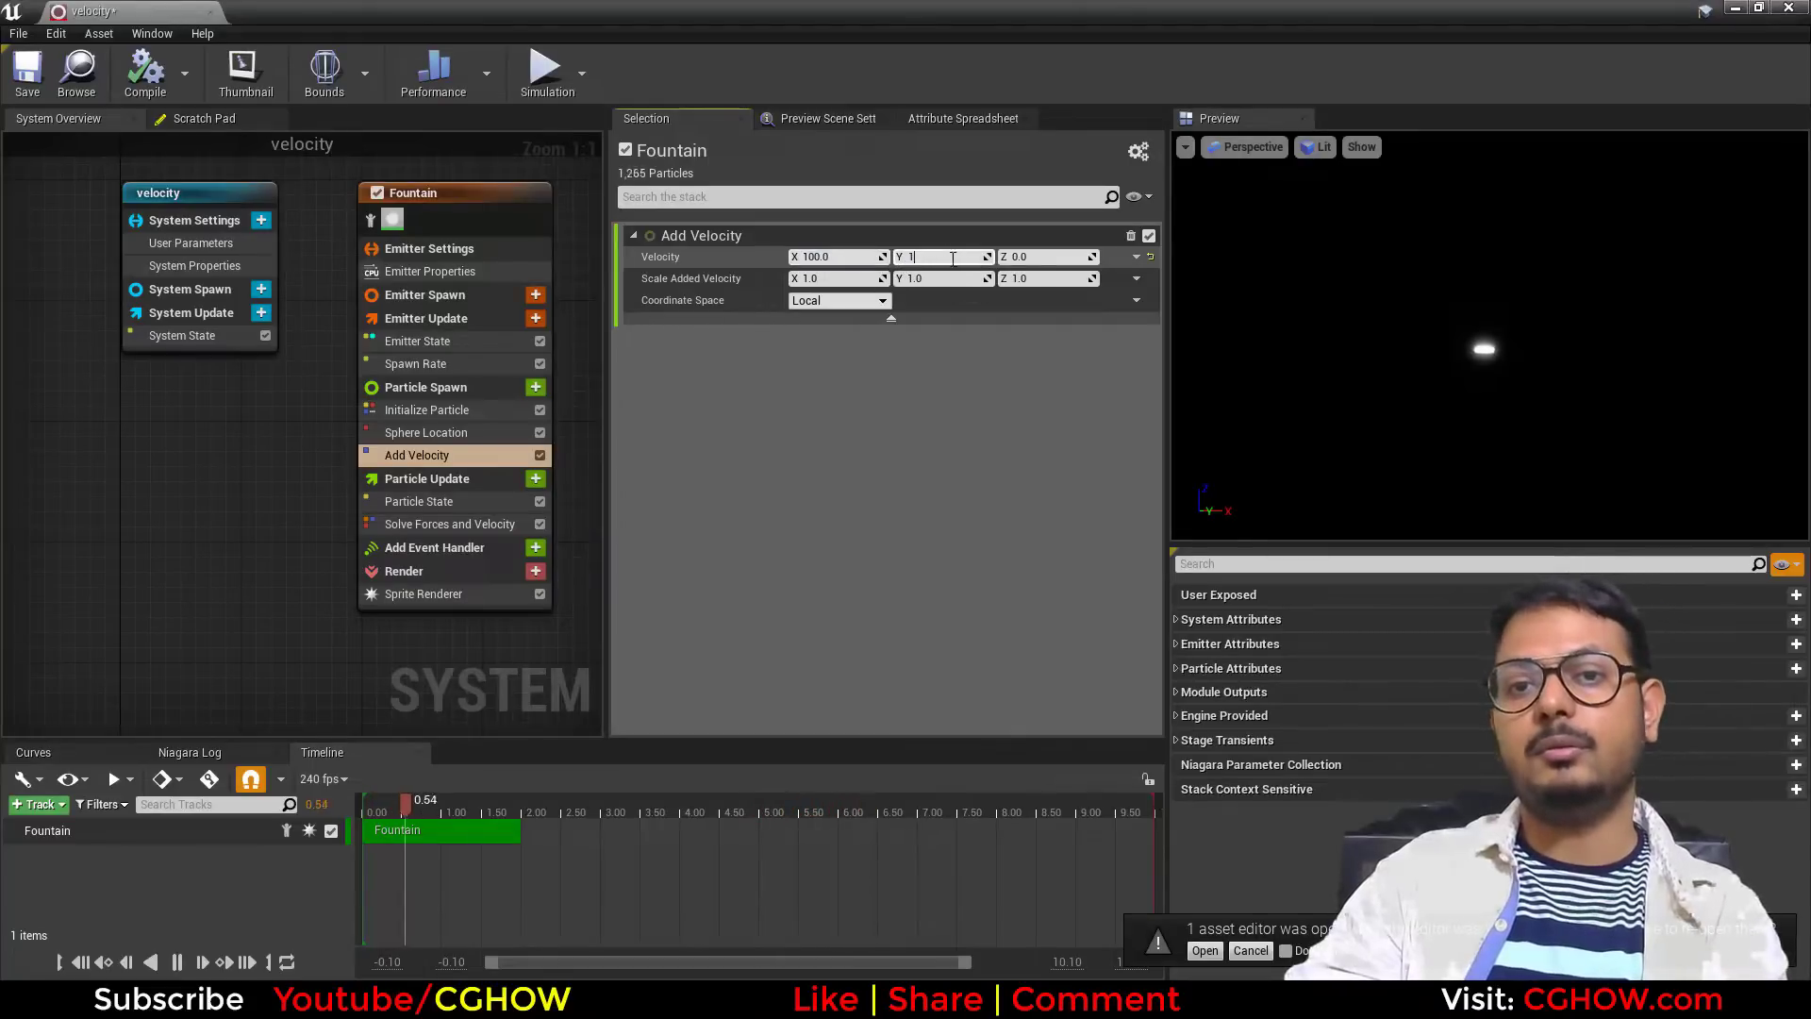
left_click(1042, 257)
type("100")
key("Return")
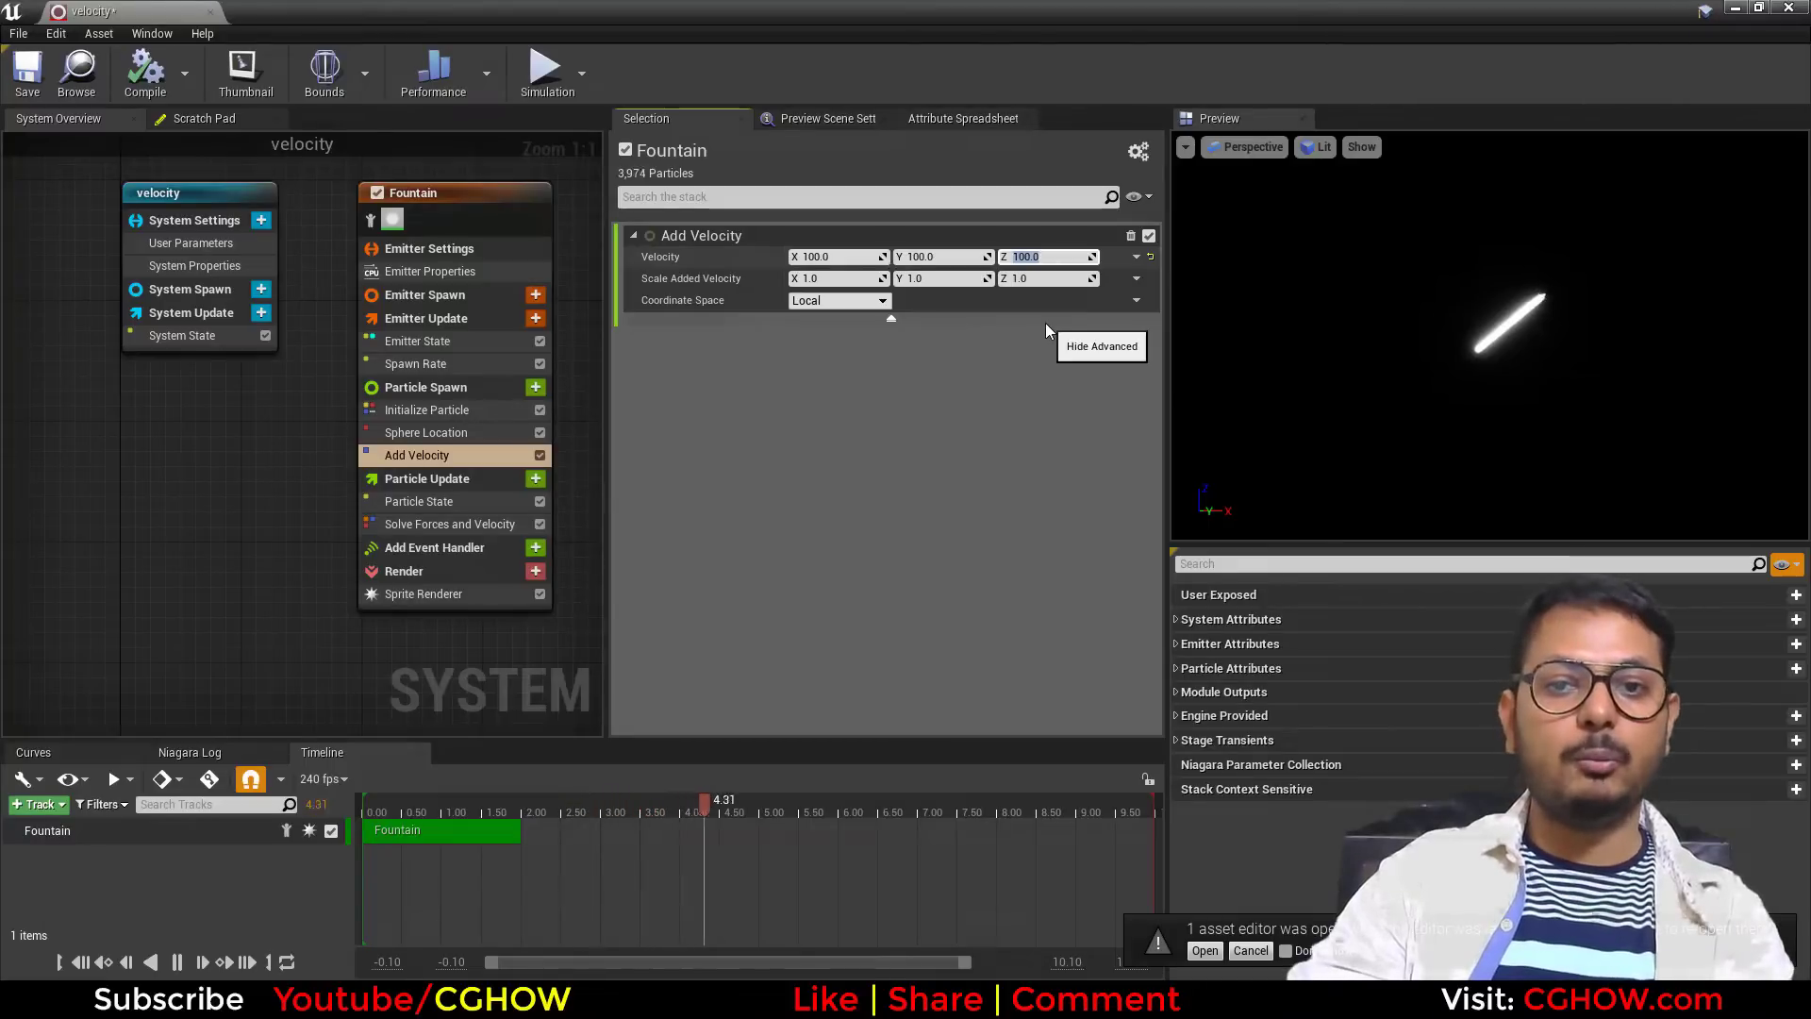
left_click(491, 462)
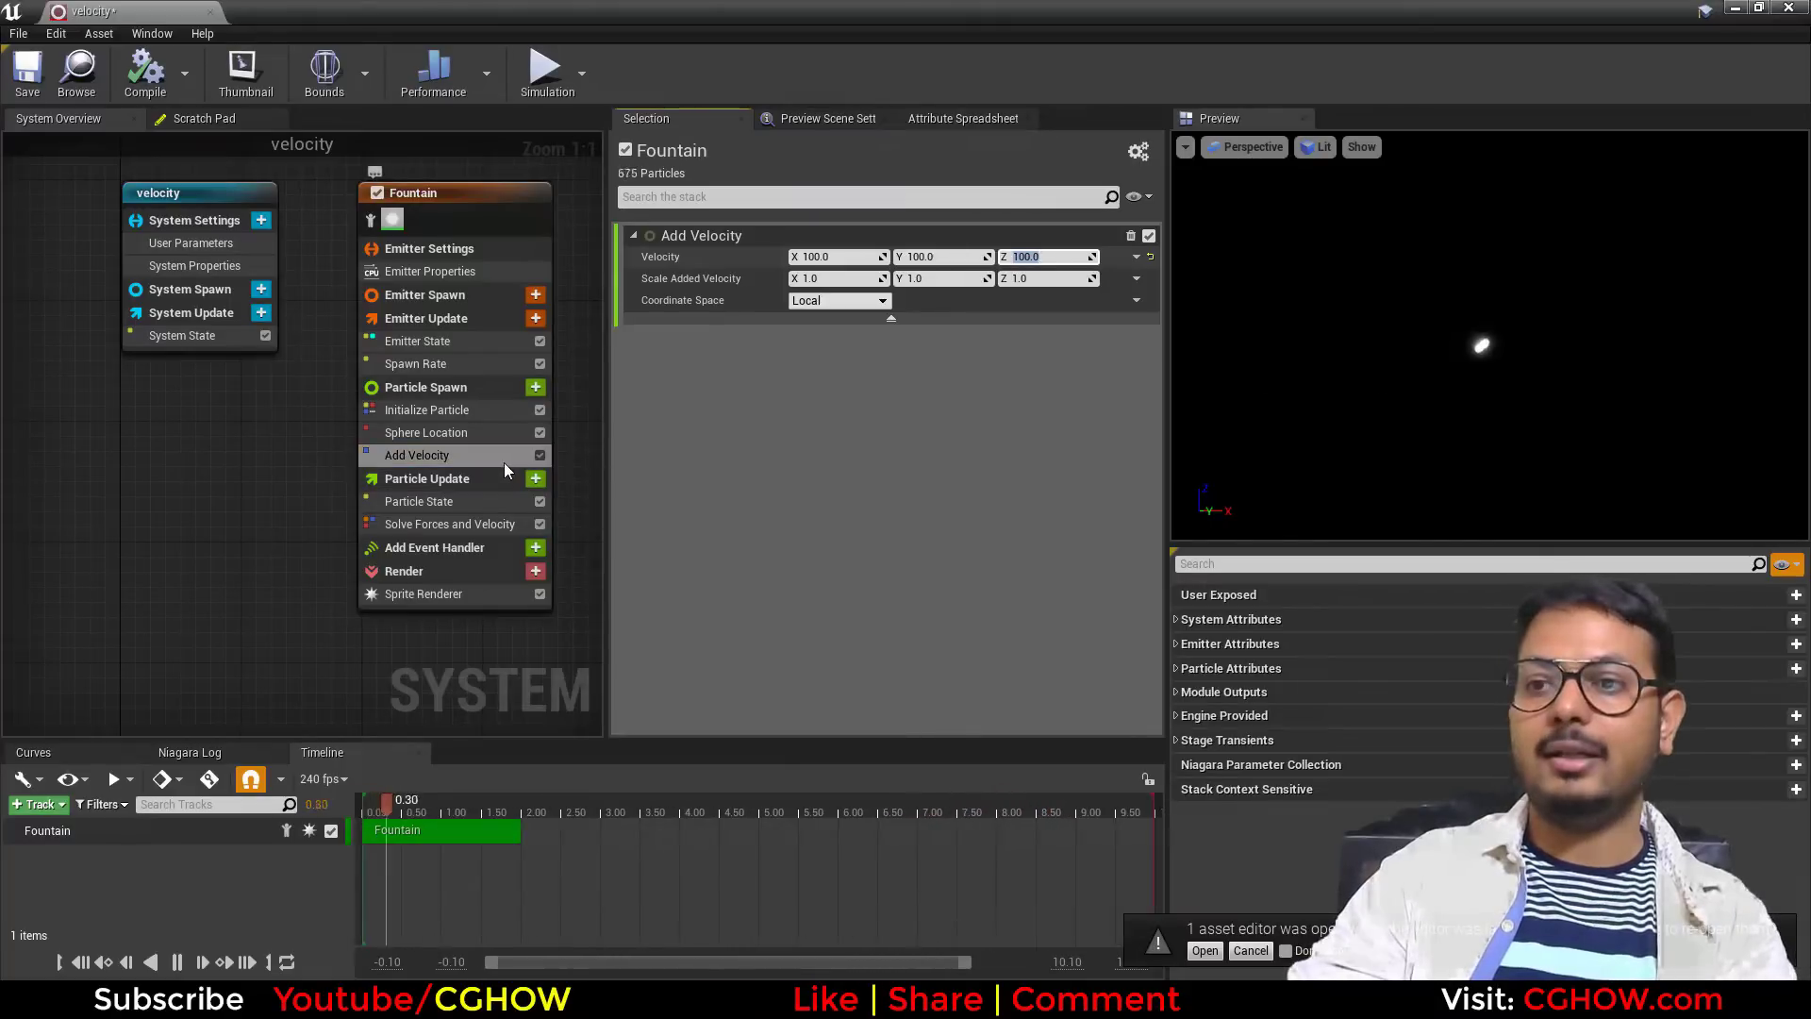
key("Delete")
Add the Velocity > Add Velocity from Point module to Particle Spawn.
left_click(535, 387)
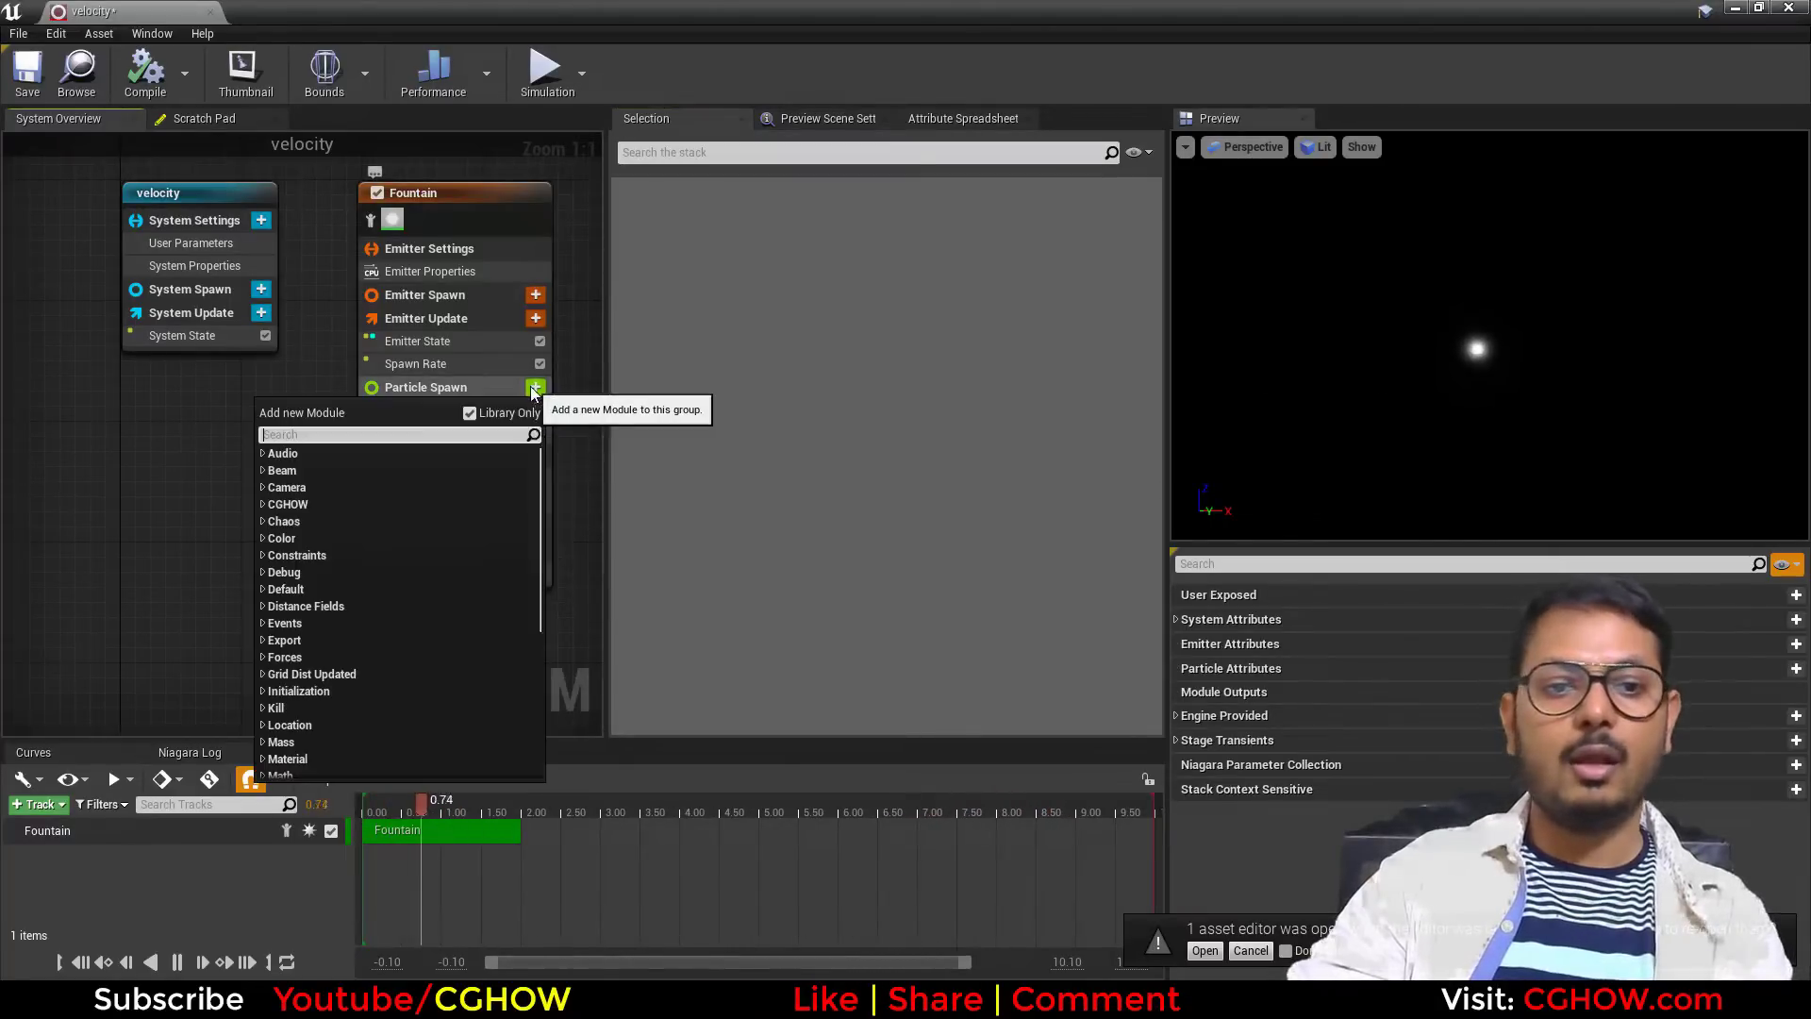
scroll(300, 651, "down", 5)
left_click(266, 740)
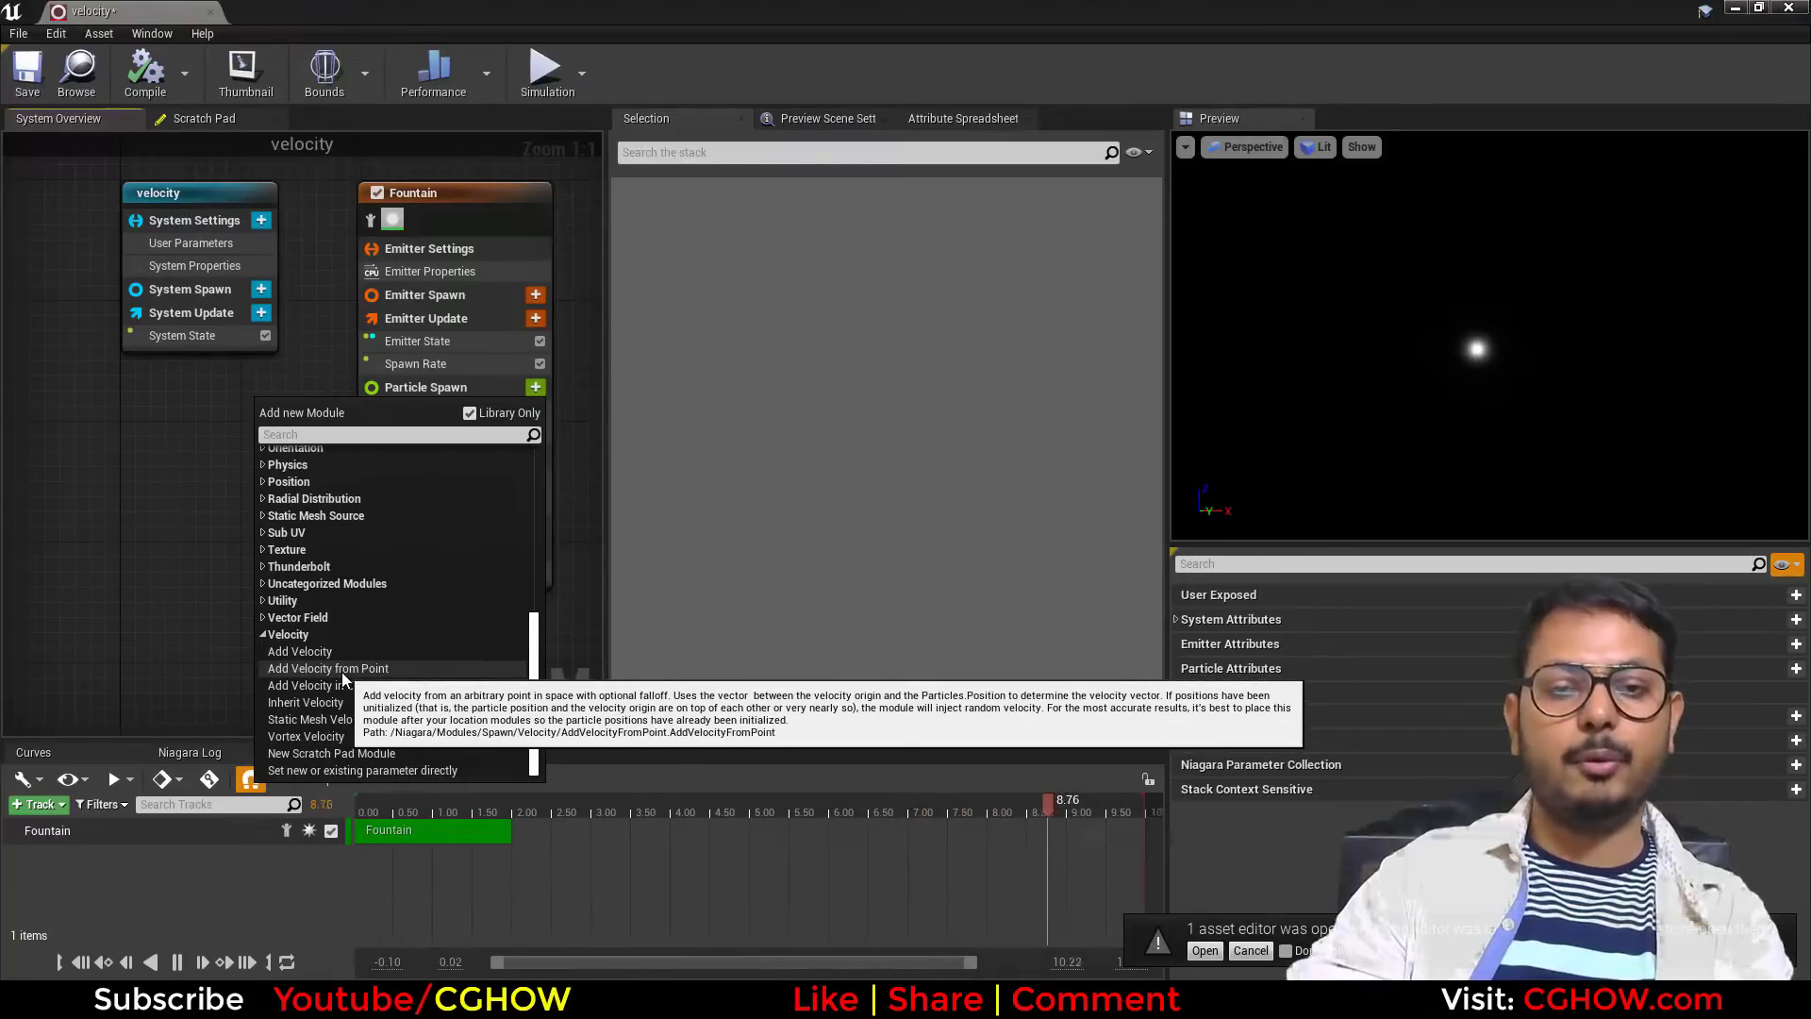
left_click(341, 670)
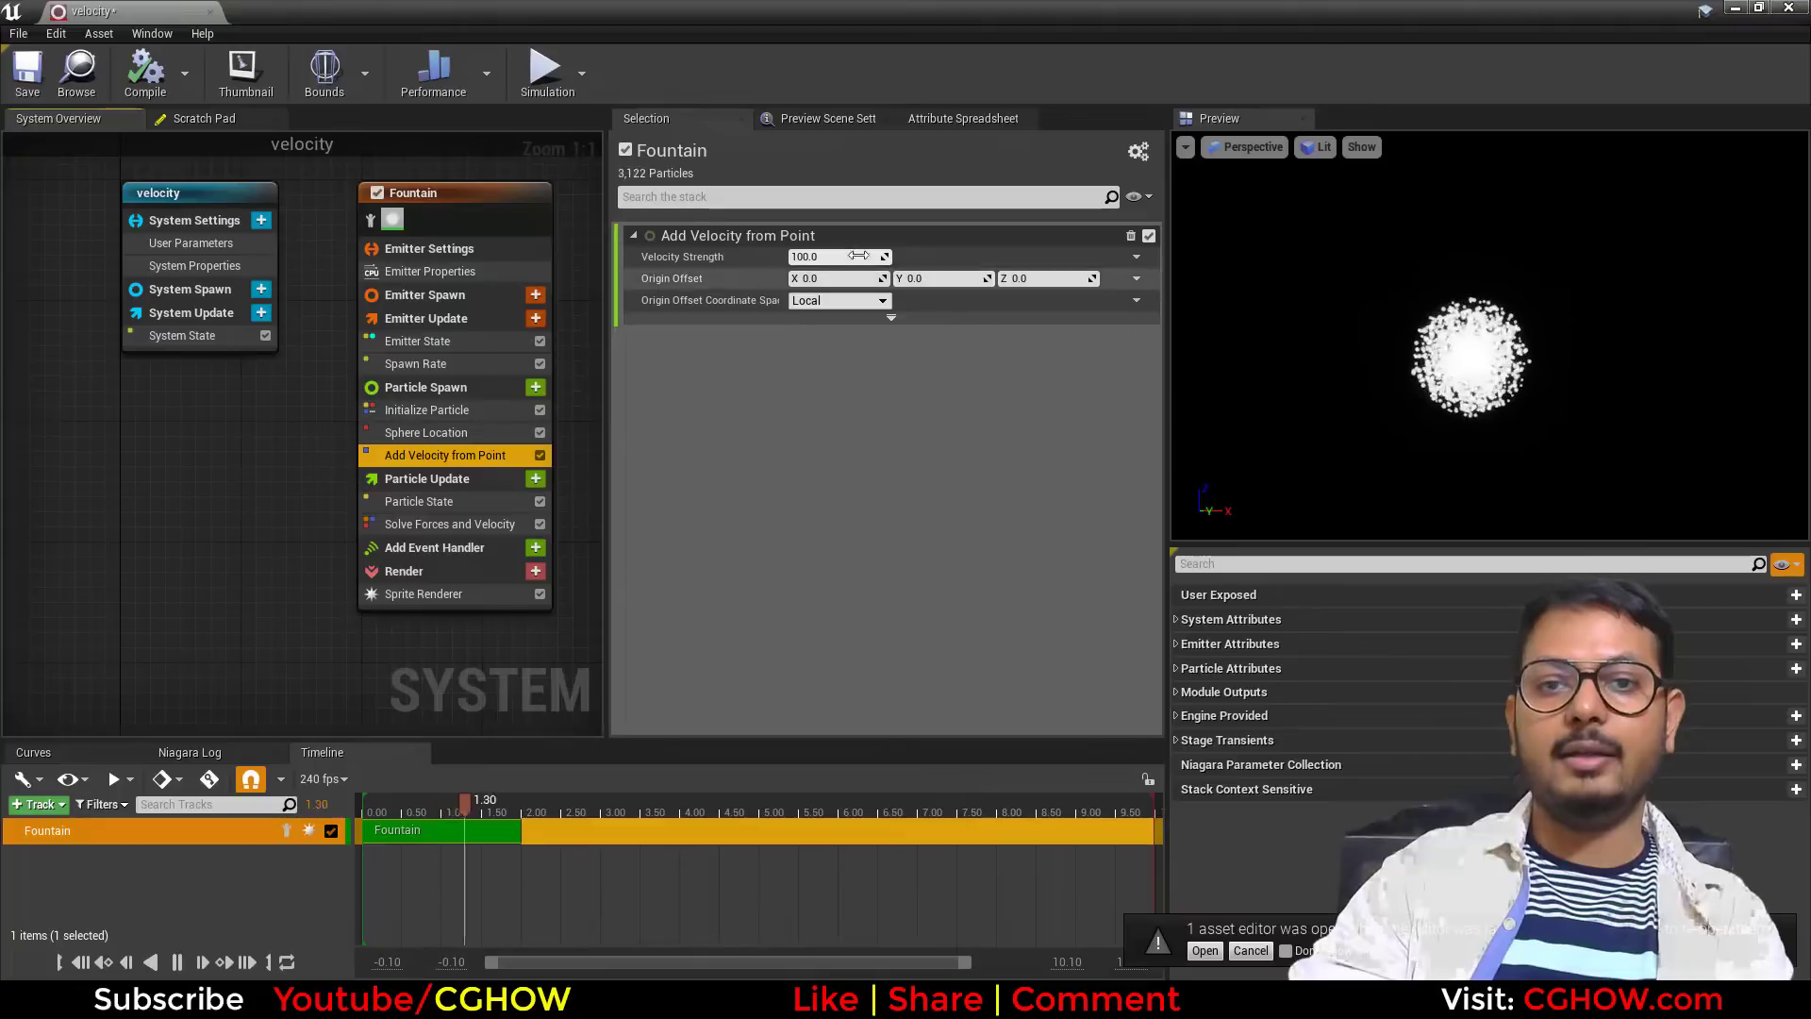
Raise Velocity Strength to about 164.54 and set Origin Offset Z to 100.
mouse_move(835, 256)
left_mouse_down()
mouse_move(867, 257)
mouse_move(842, 257)
left_mouse_up()
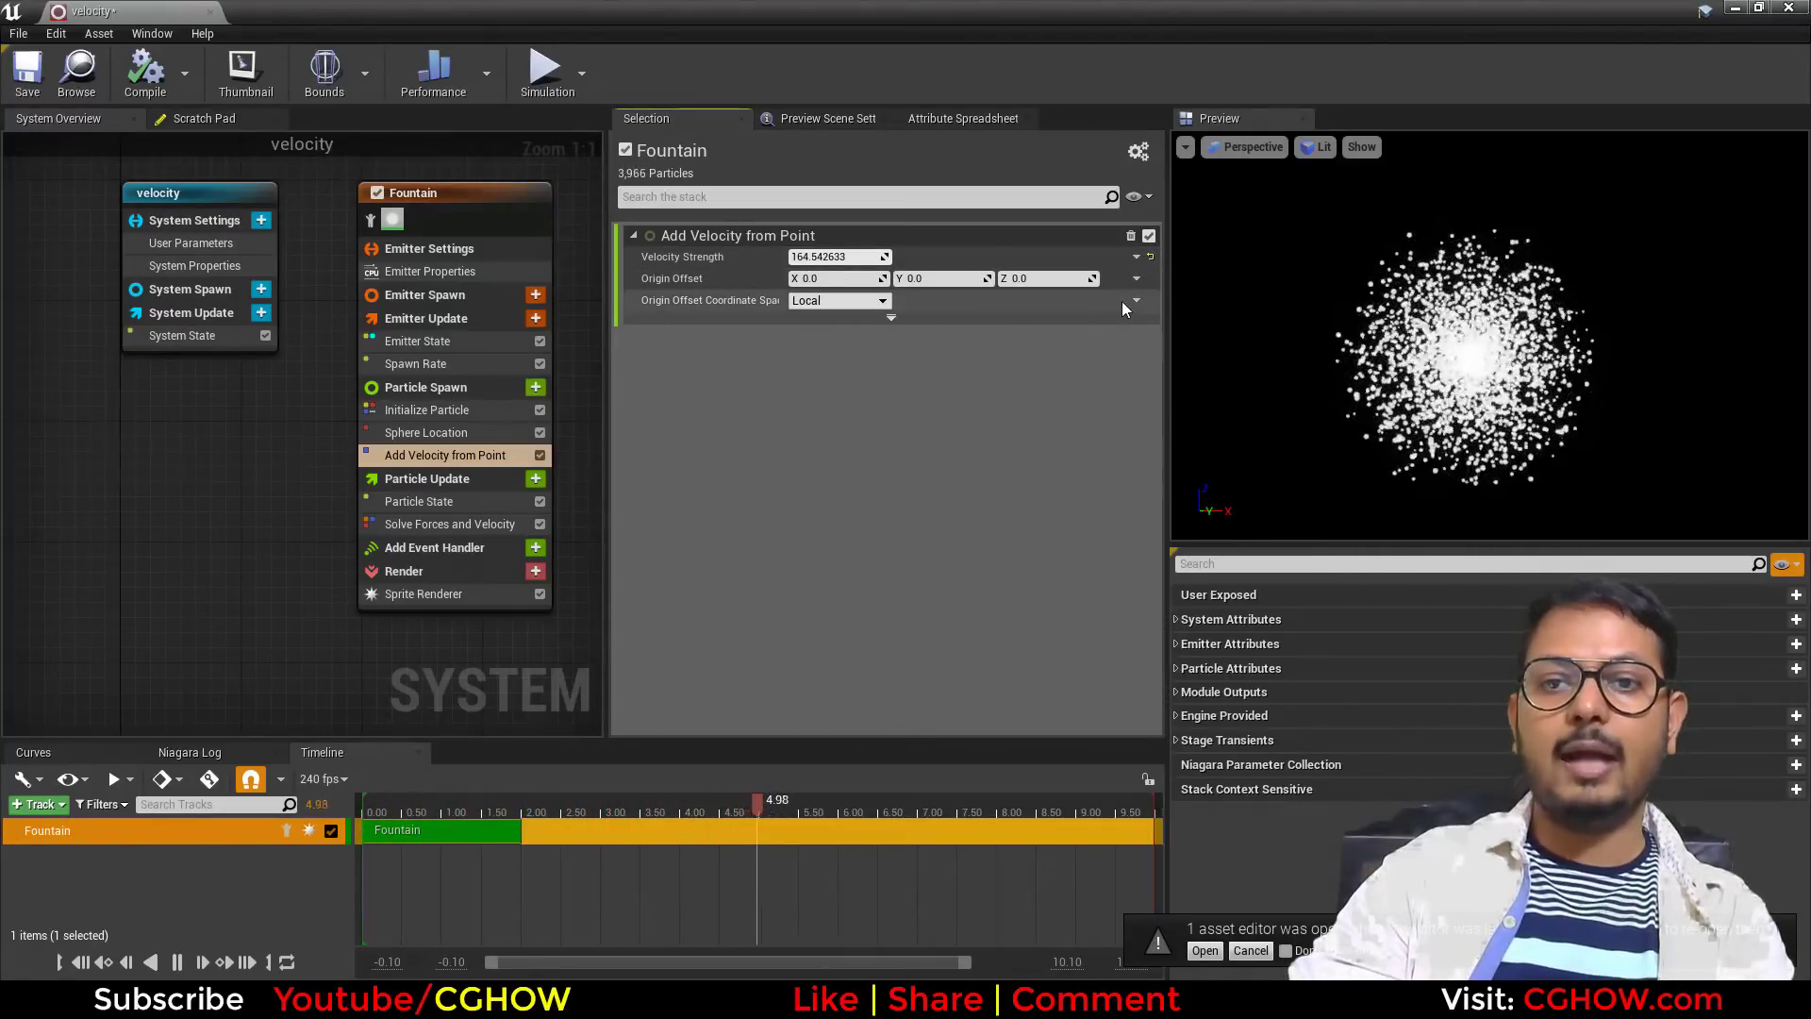
left_click(1062, 278)
type("100")
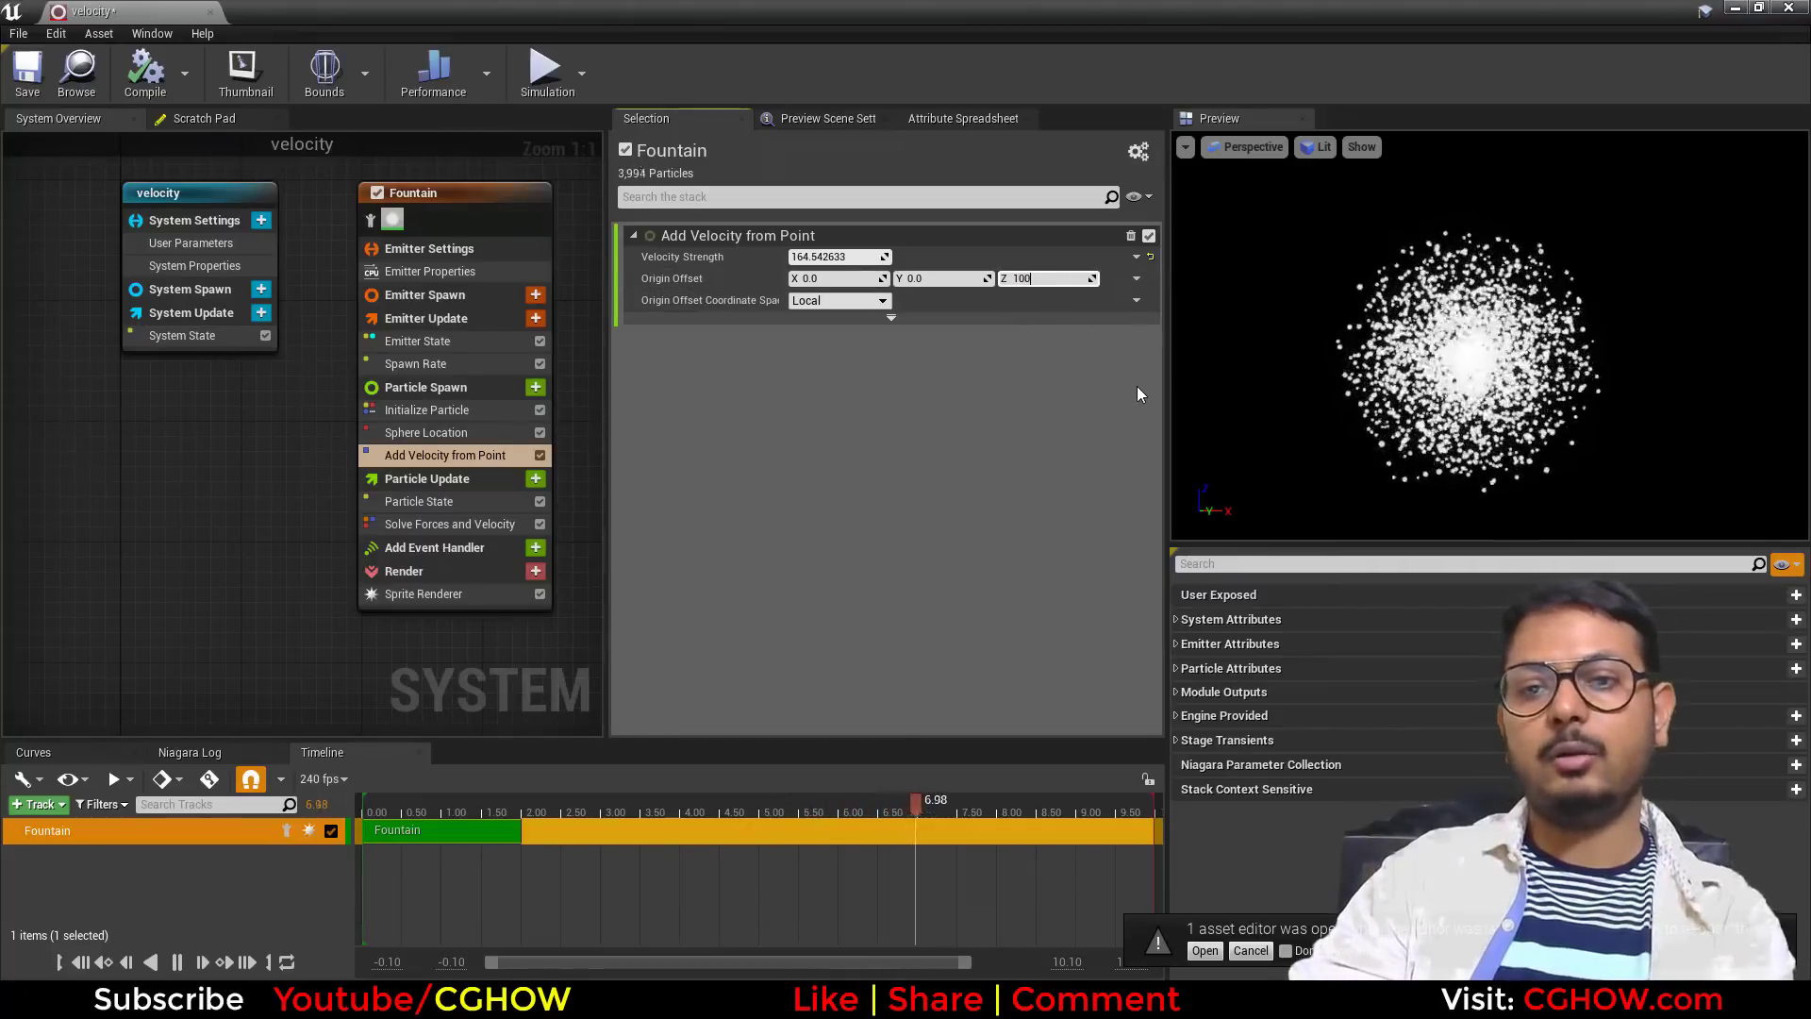
key("Return")
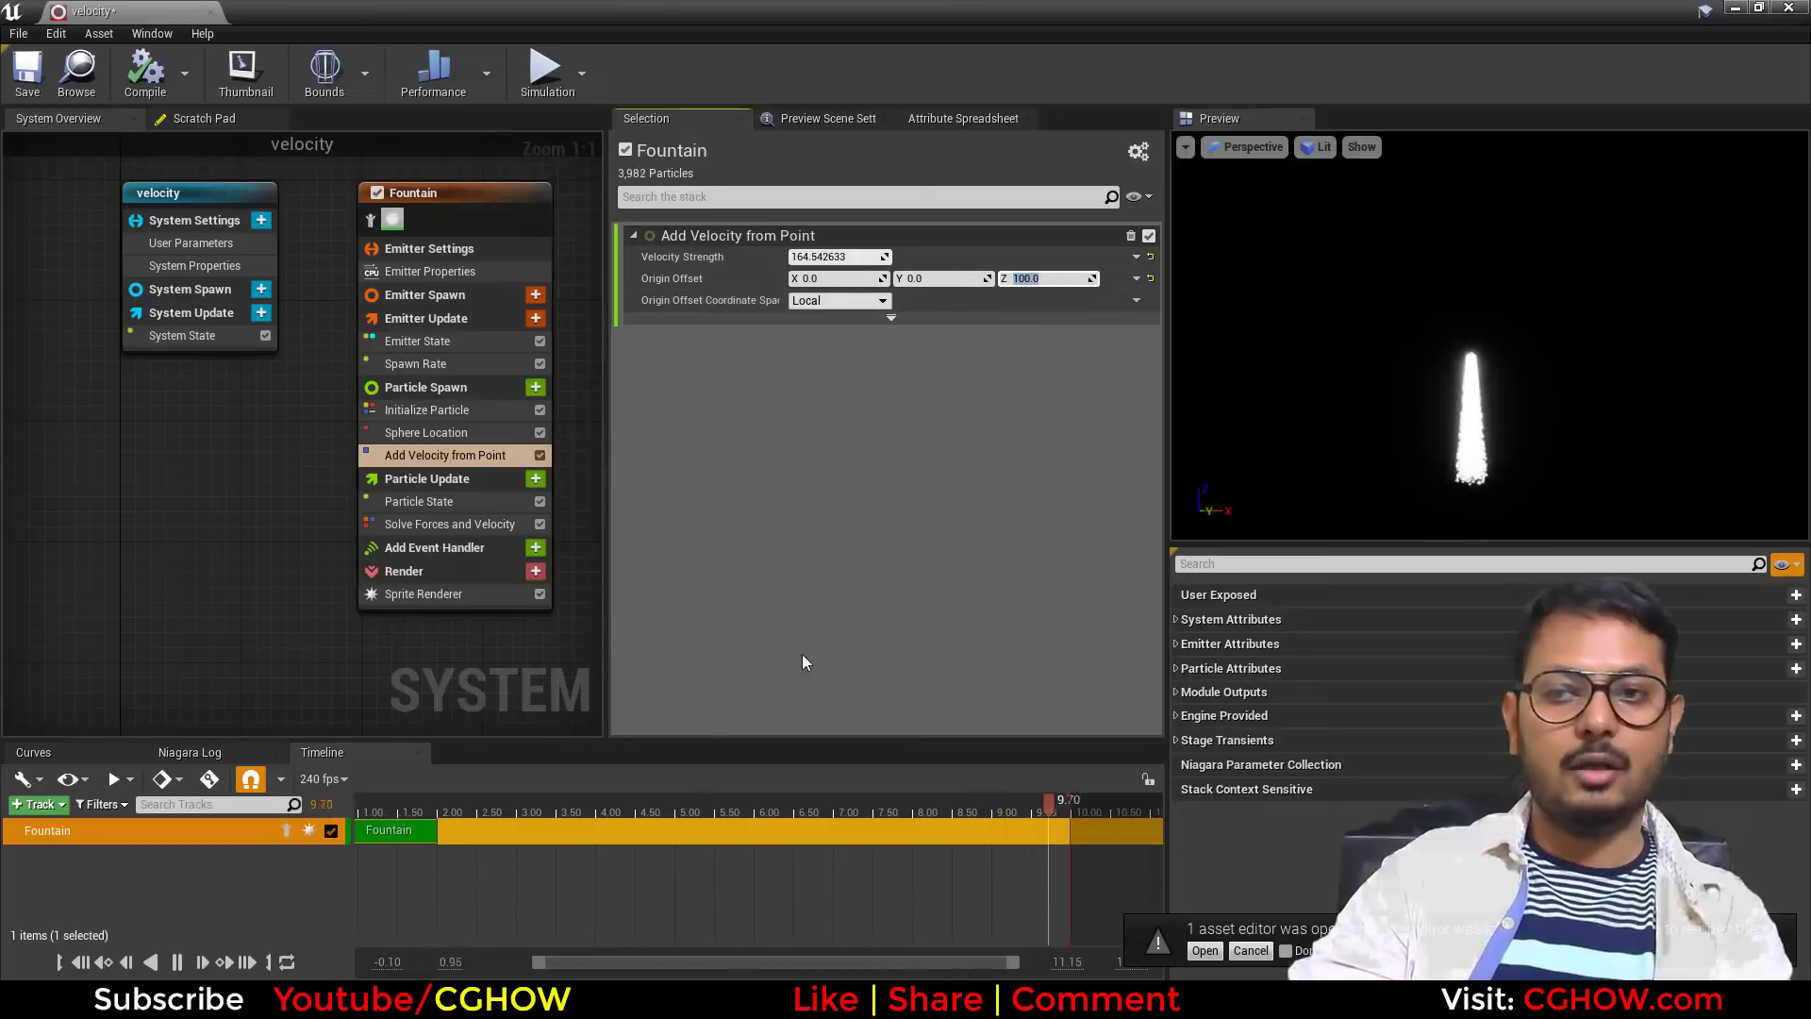
key("super")
type("p")
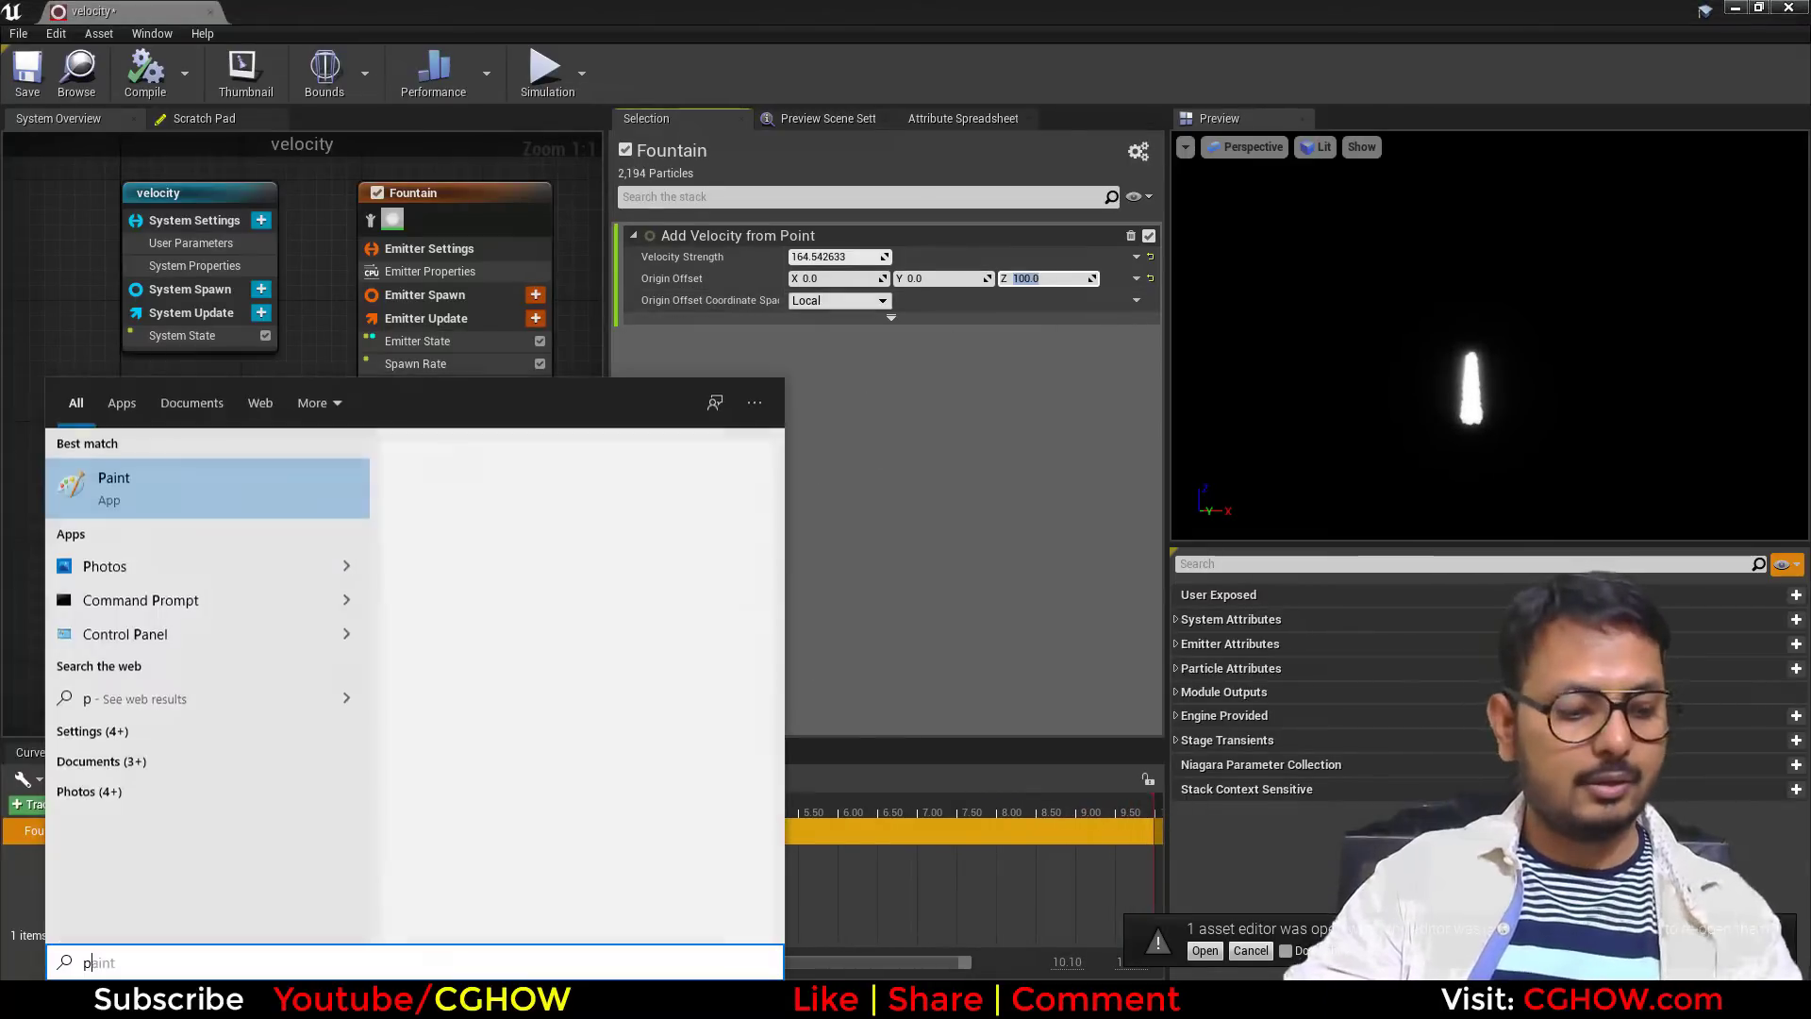
type("aint")
left_click(162, 501)
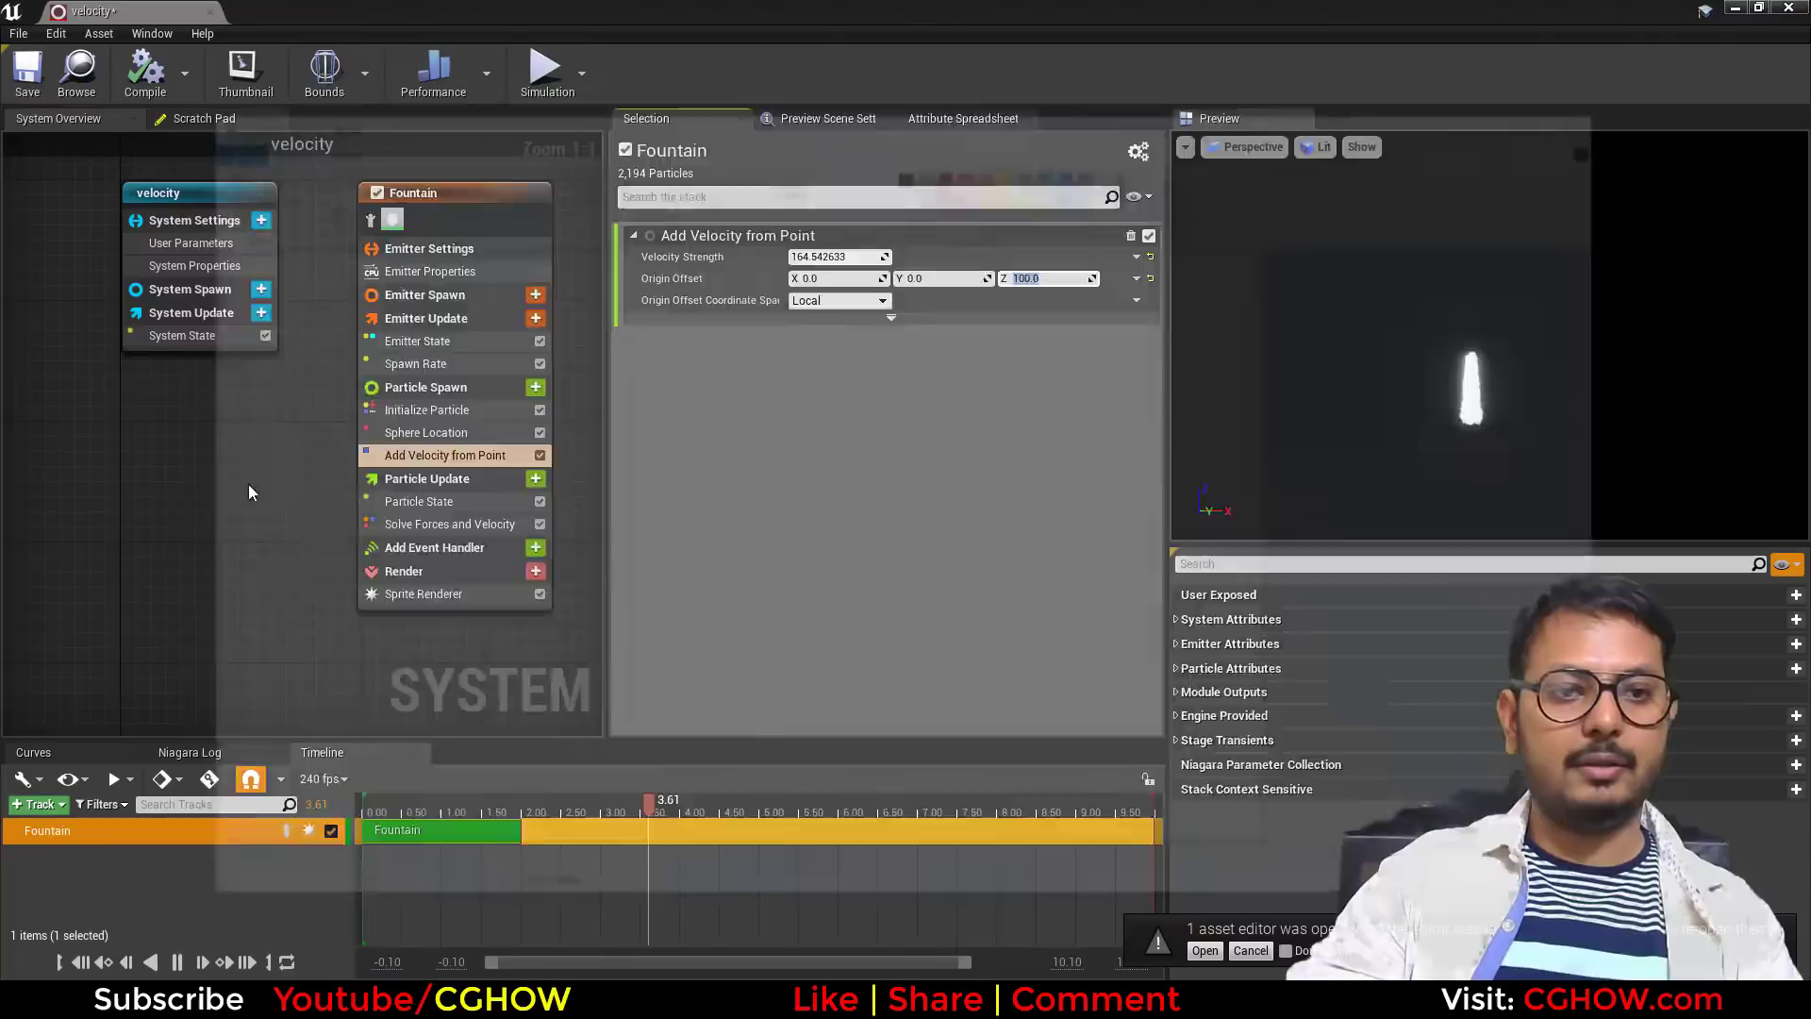
left_click(970, 167)
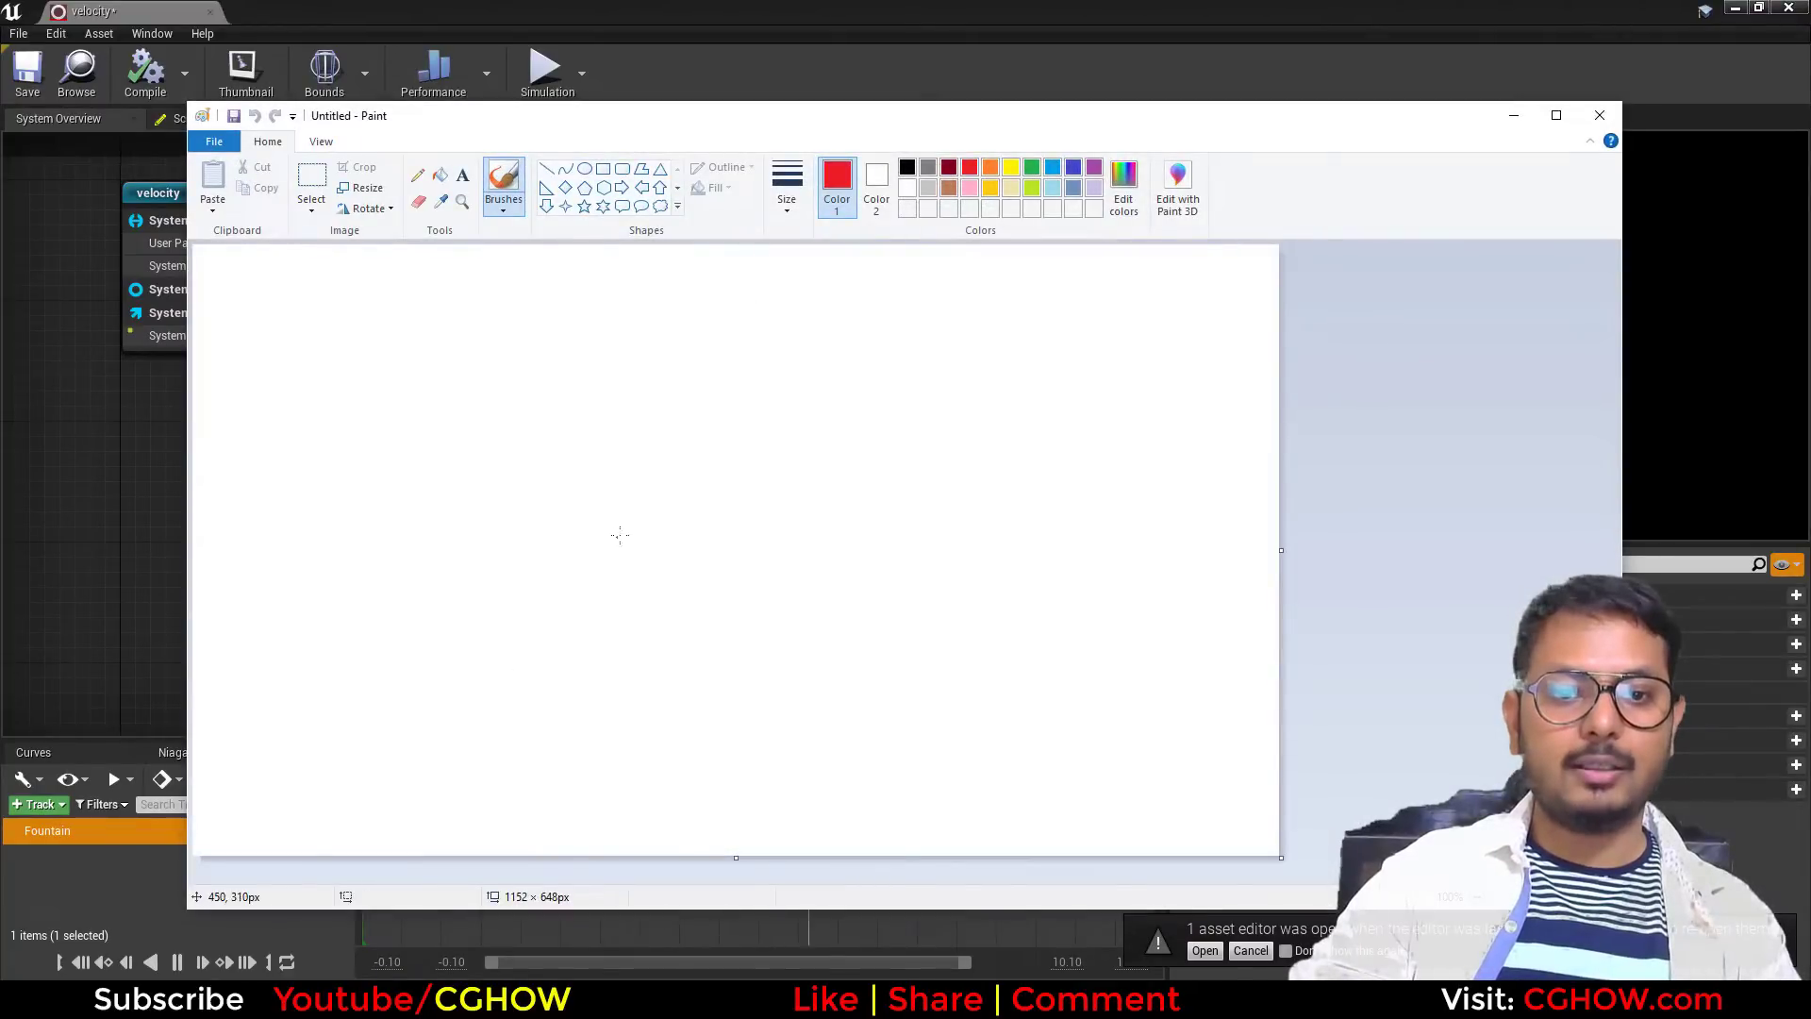
left_click_drag(688, 534, 689, 526)
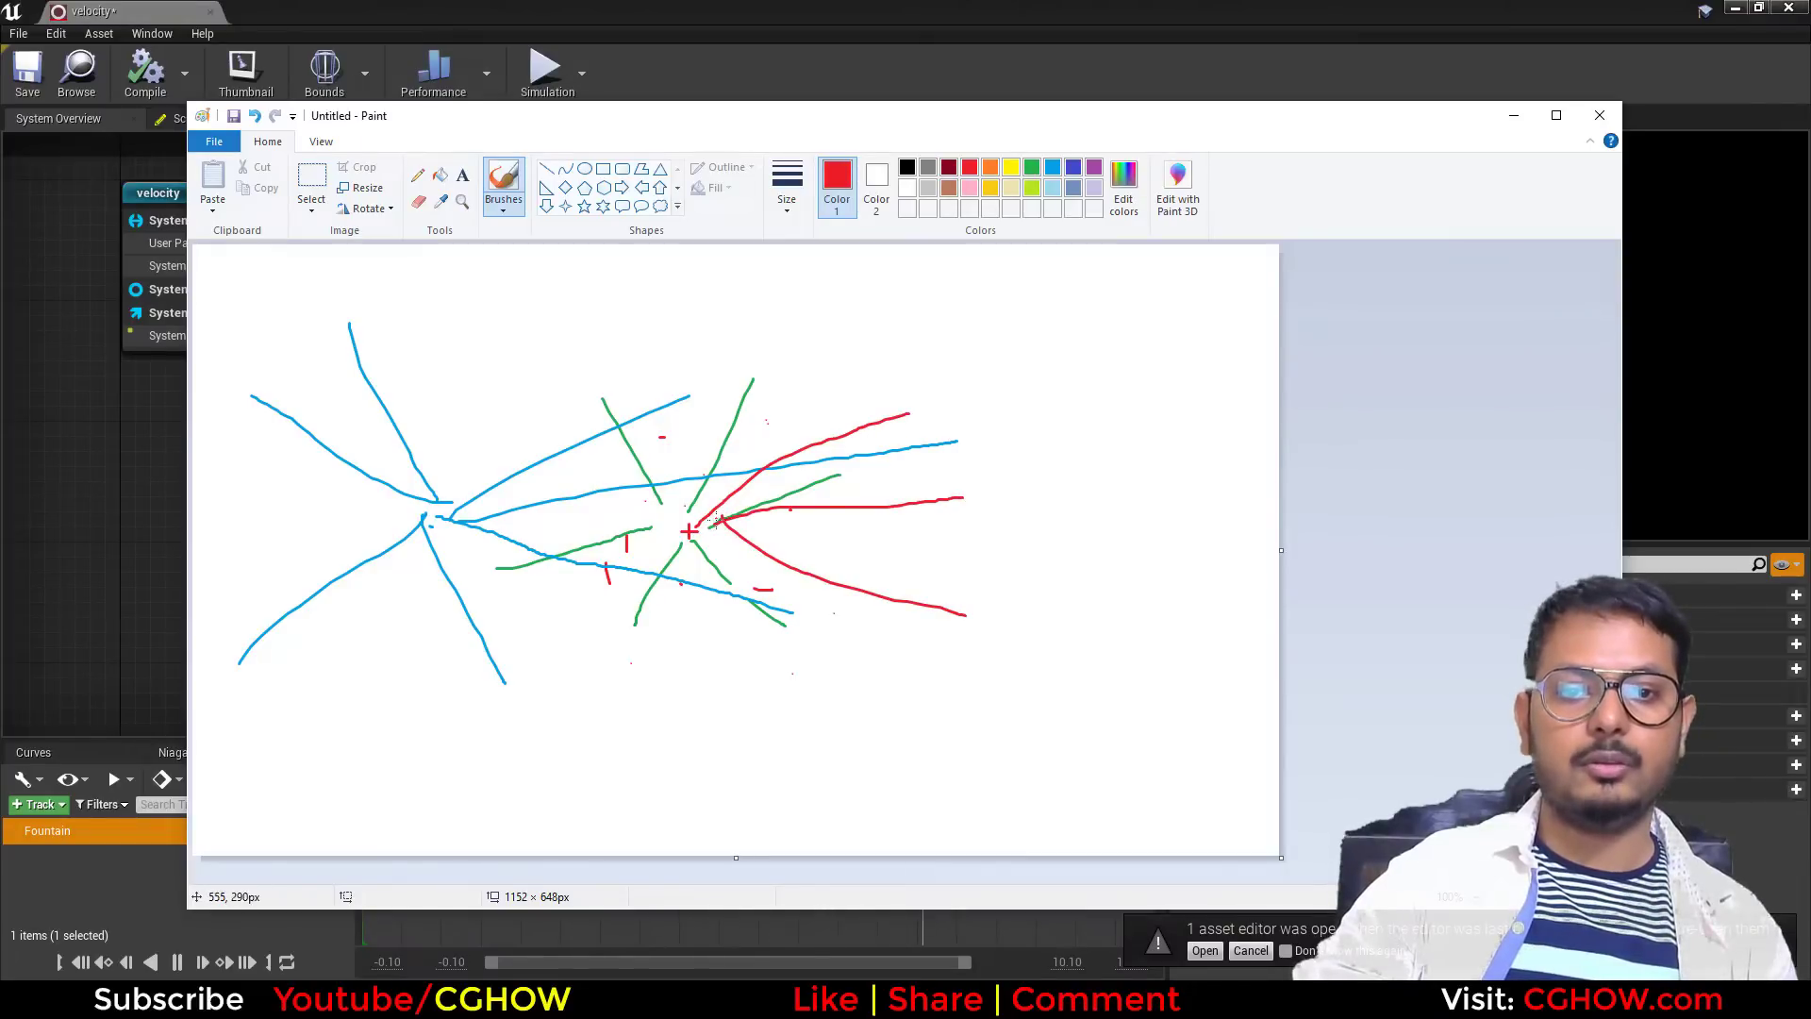
left_click(1607, 122)
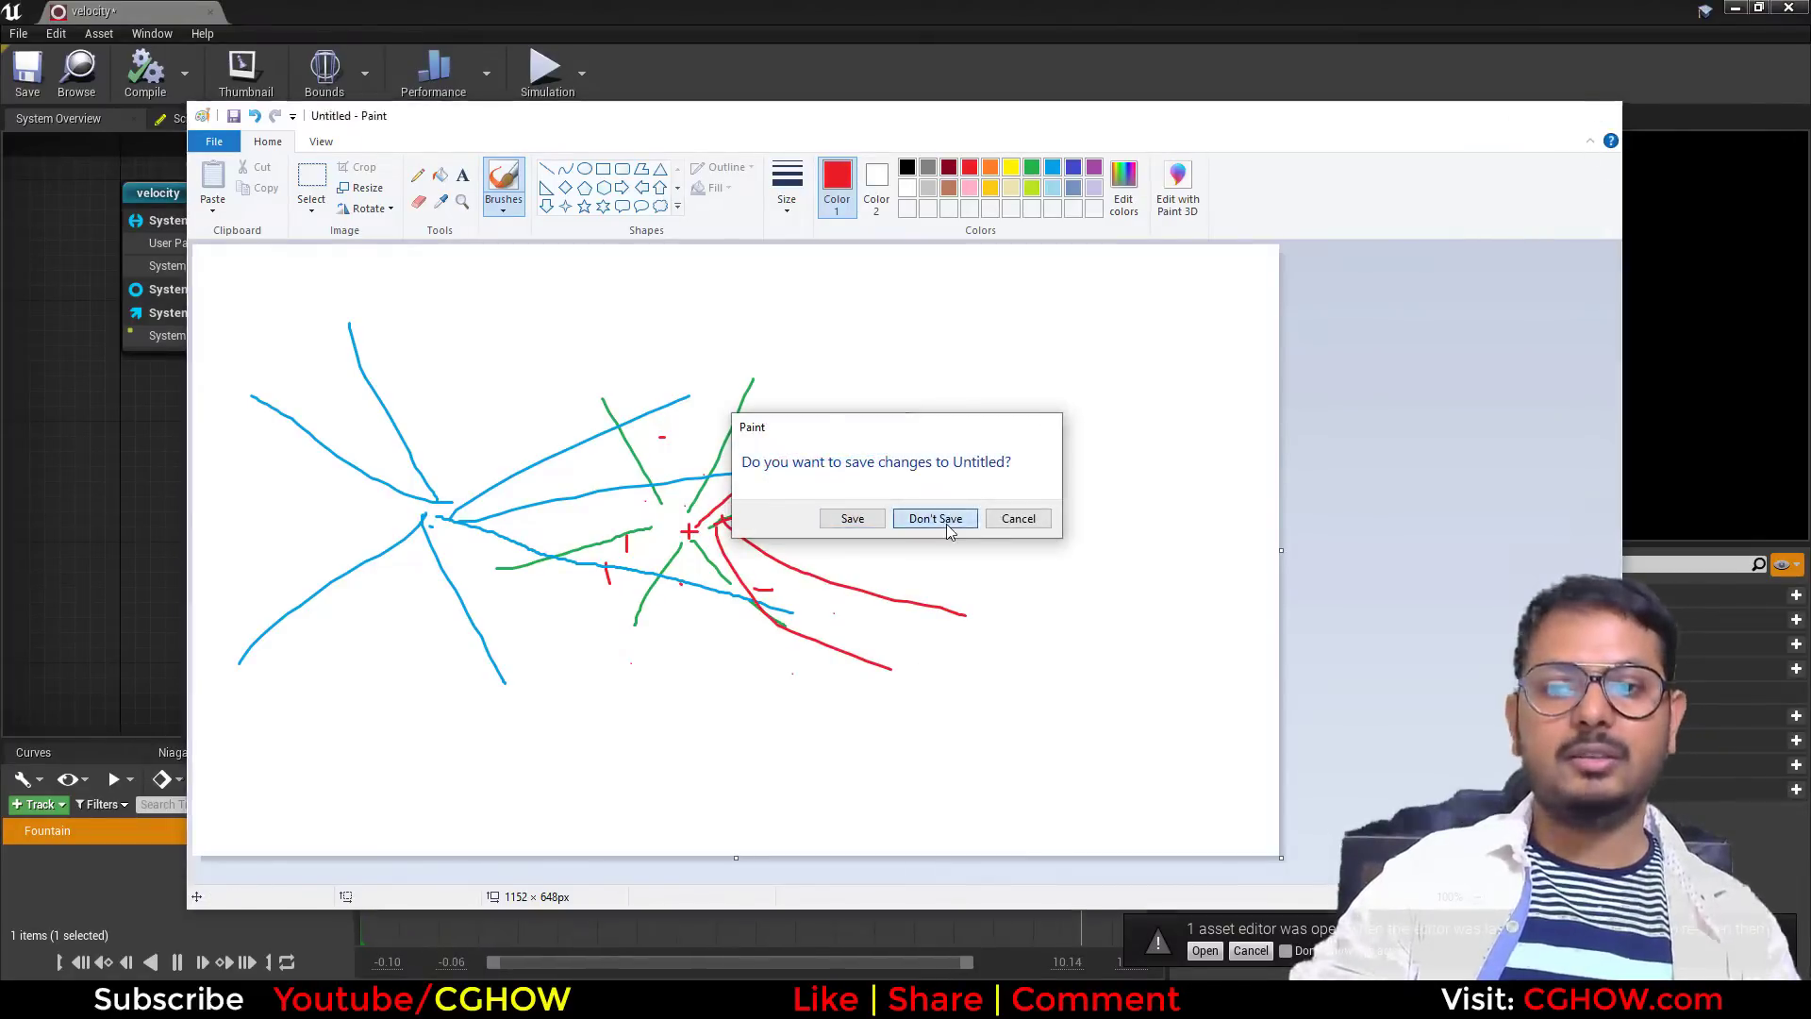
left_click(947, 523)
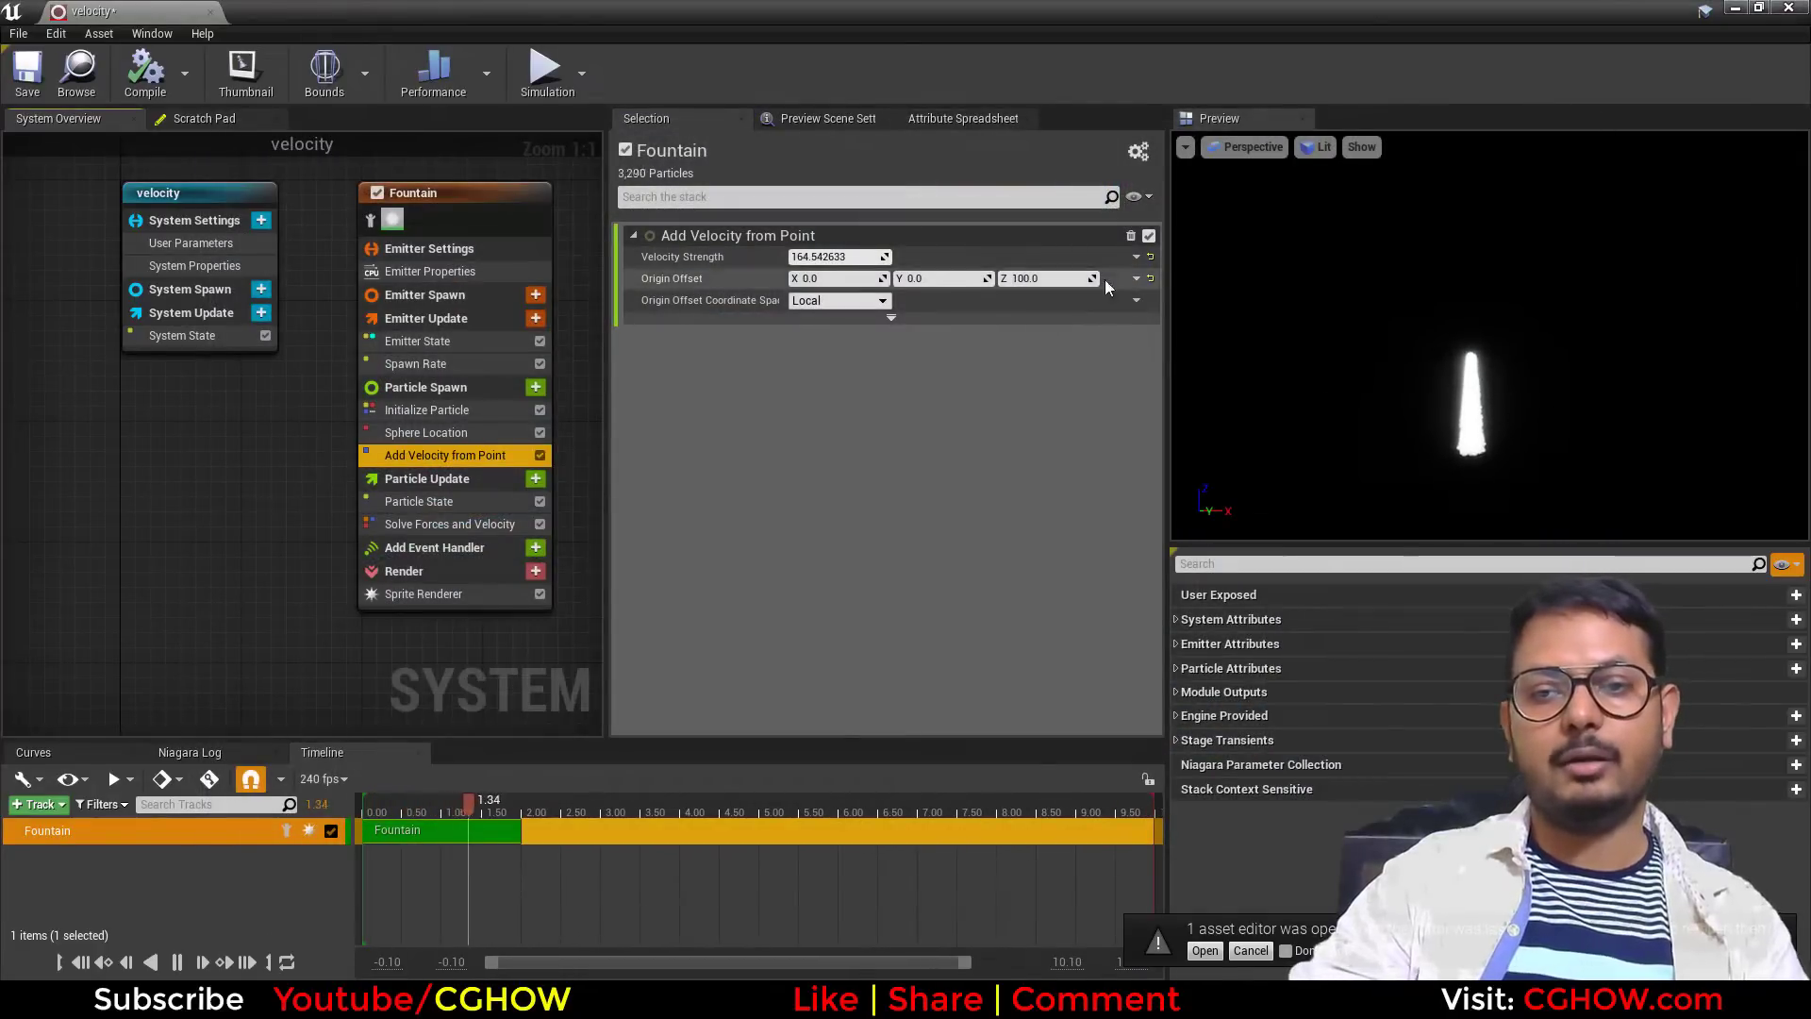
Try Origin Offset Z 0 and X 100, then set X back to 0.
left_click(1062, 278)
type("0")
key("Return")
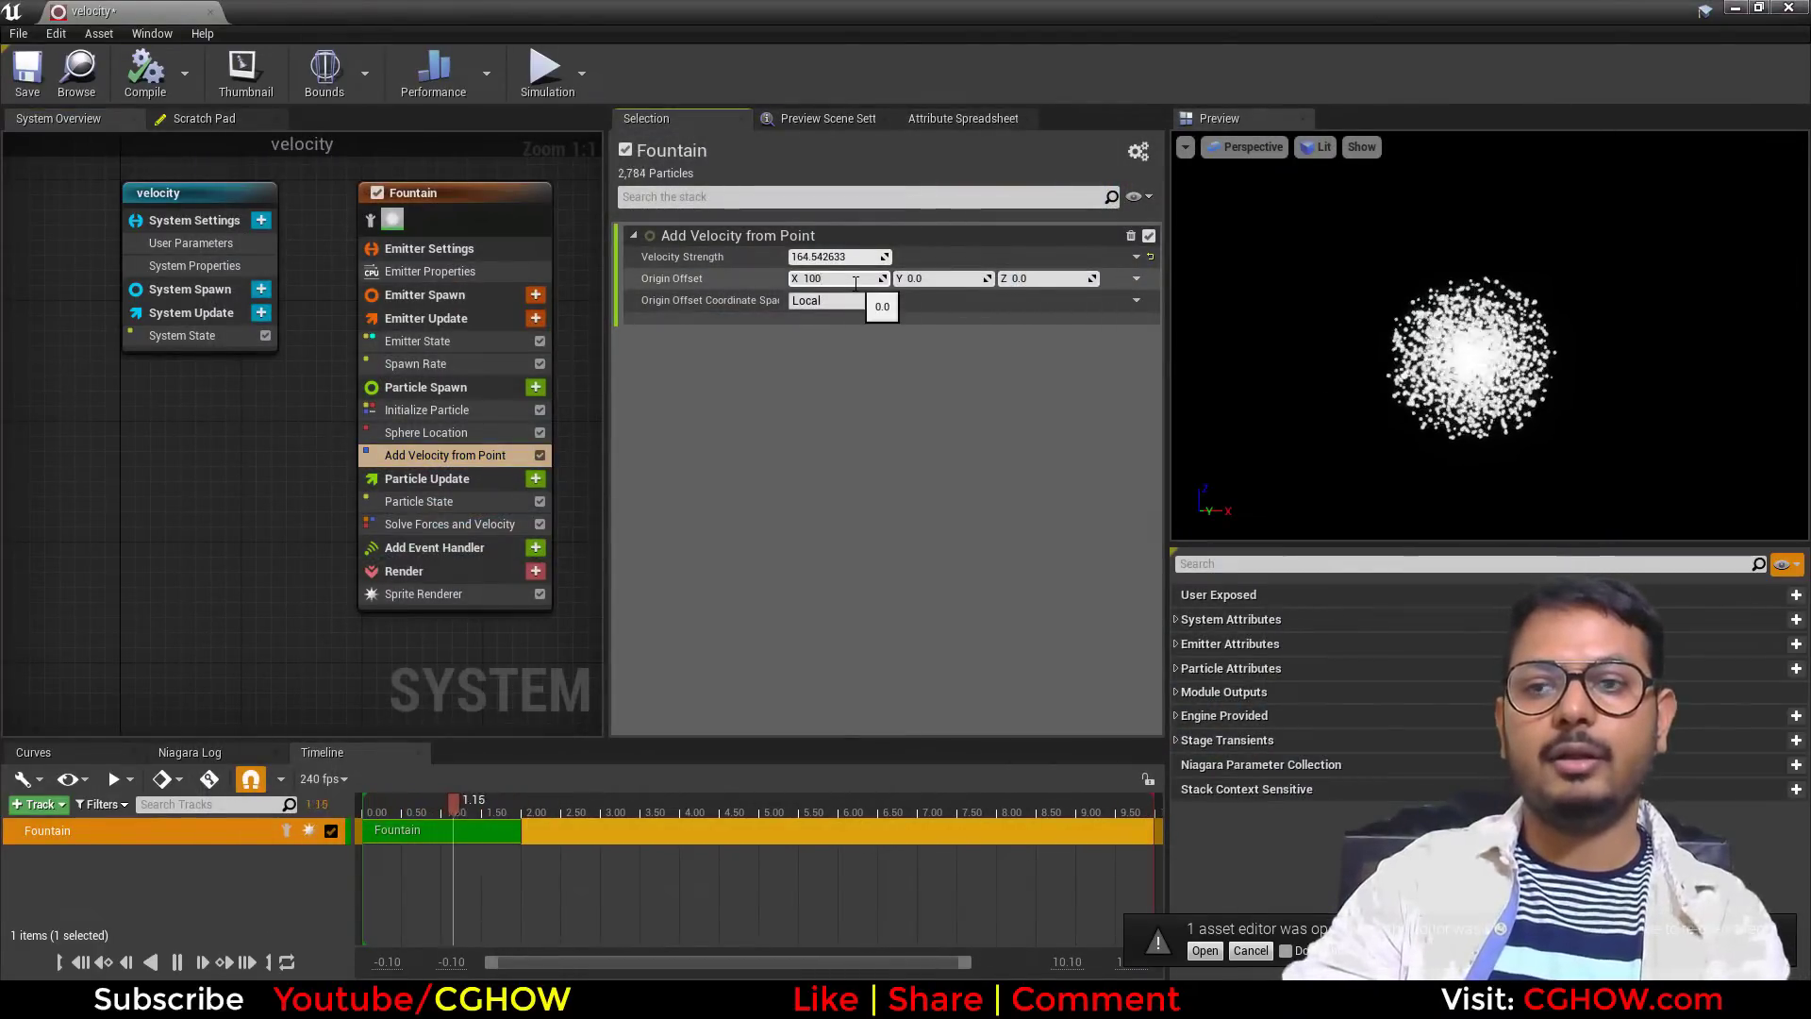
left_click(838, 278)
type("100")
key("Return")
type("0")
key("Return")
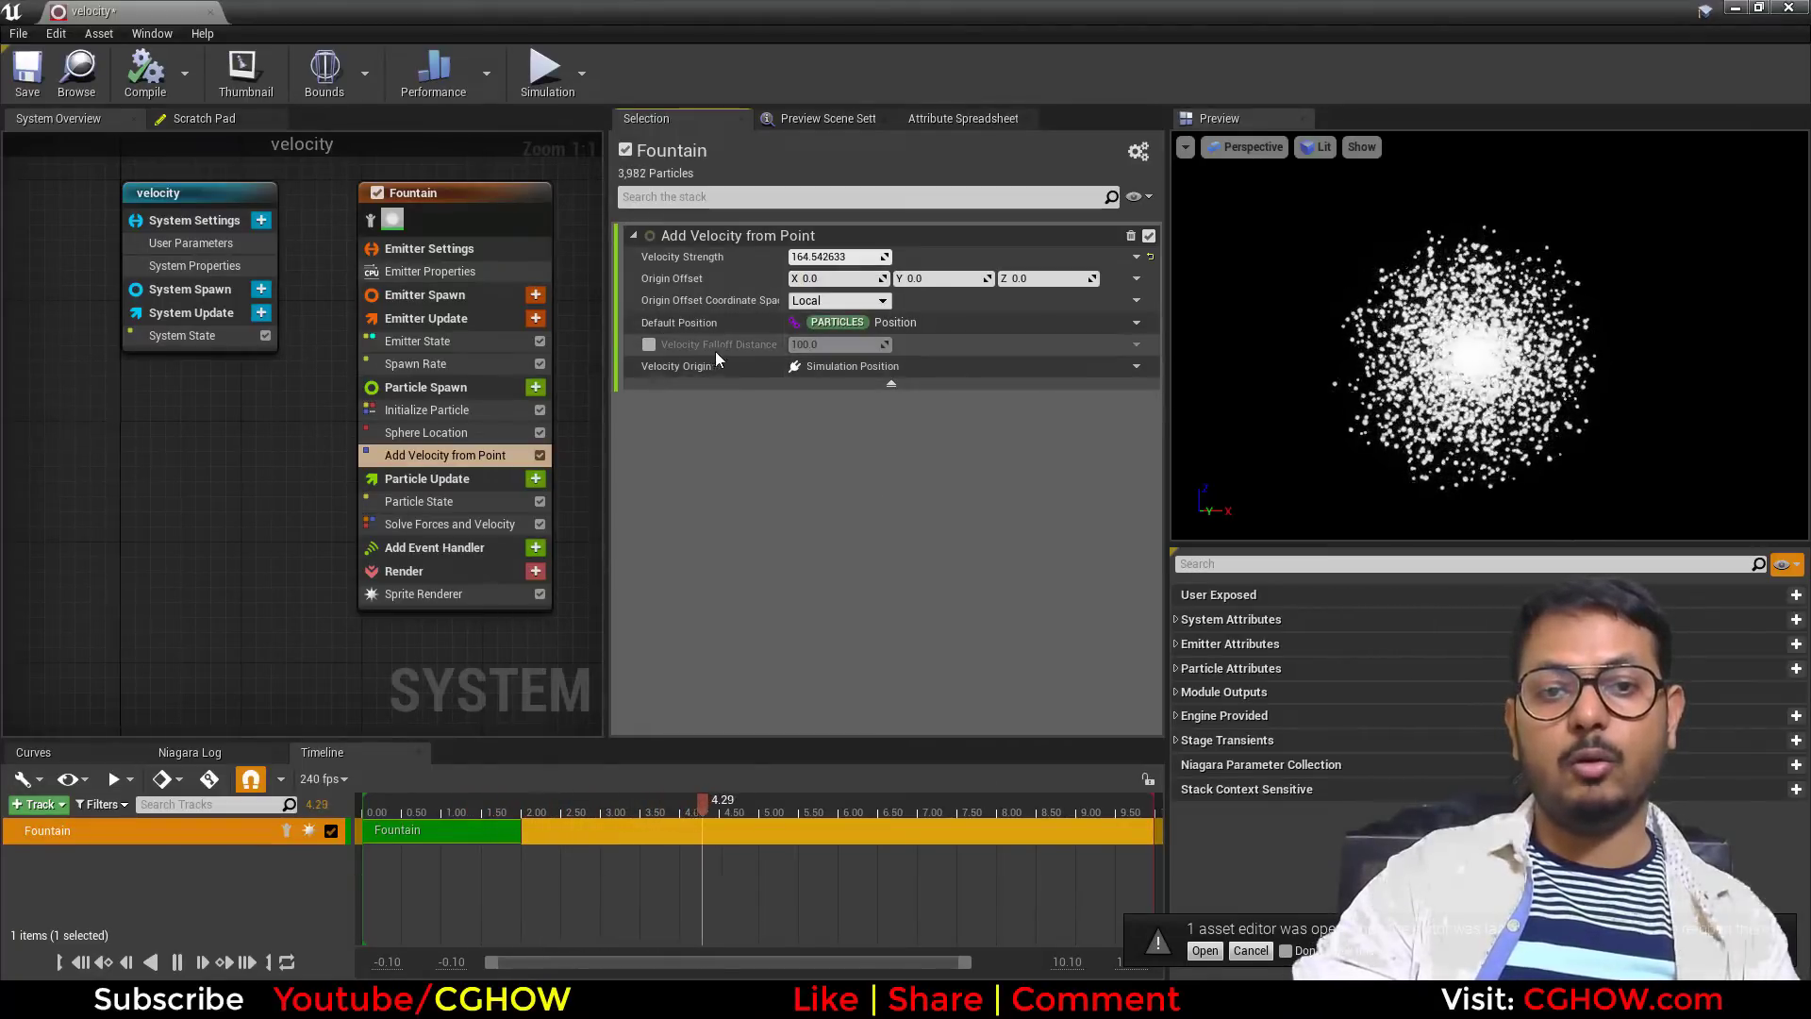
Restore Origin Offset Z to 100 and enable Velocity Falloff Distance.
left_click(1073, 284)
type("1")
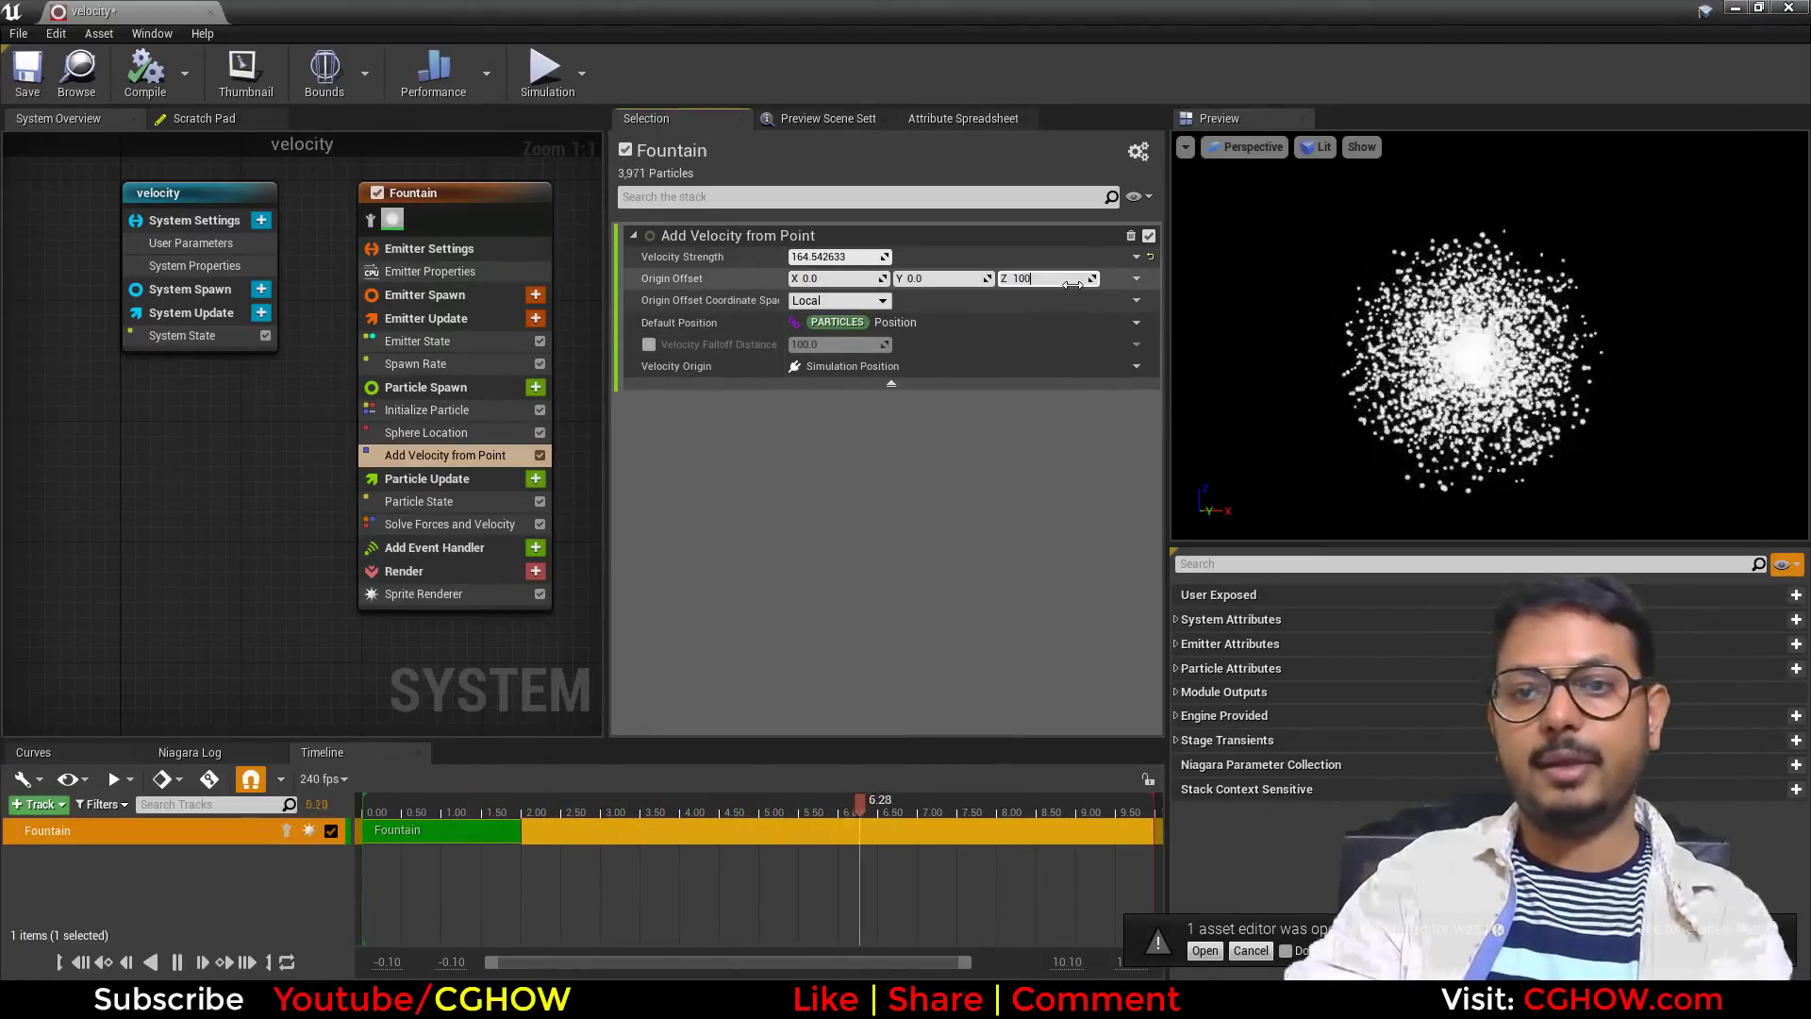
type("00")
key("Return")
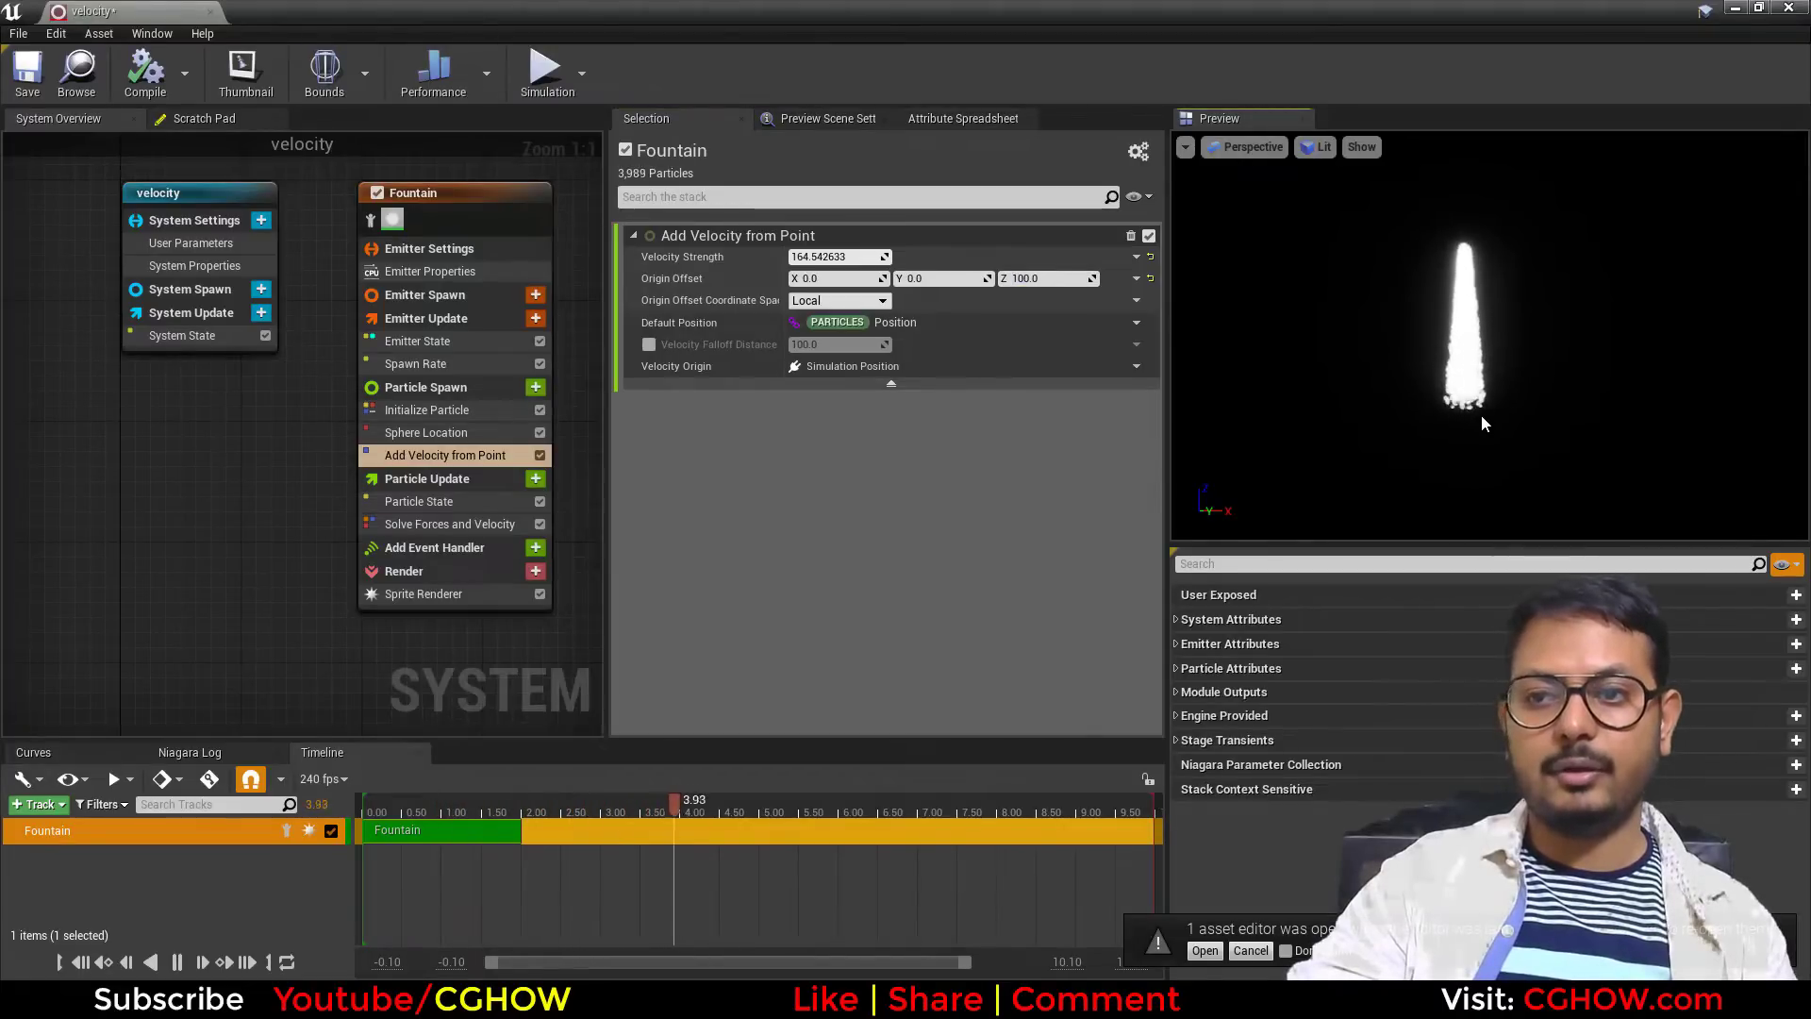
left_click(649, 345)
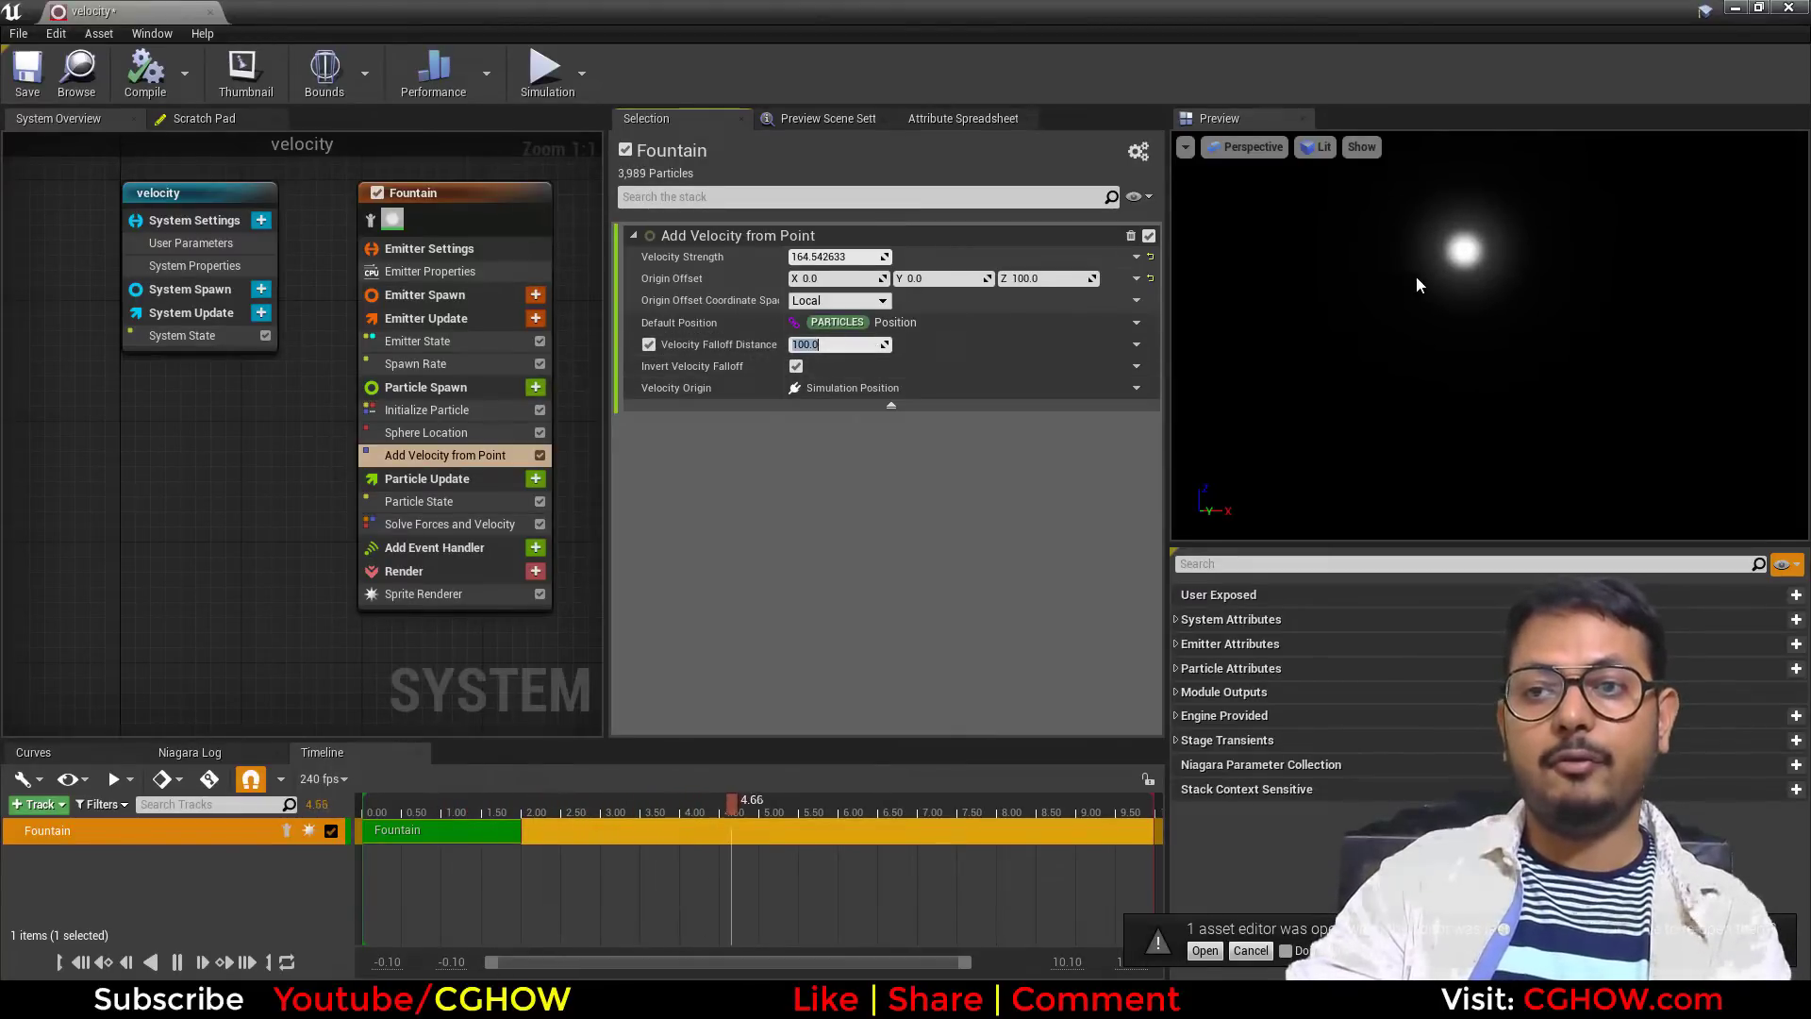
Test Velocity Falloff Distance values 1, 0, 0.1, 100, 0.001 and 1000.
type("1")
key("Return")
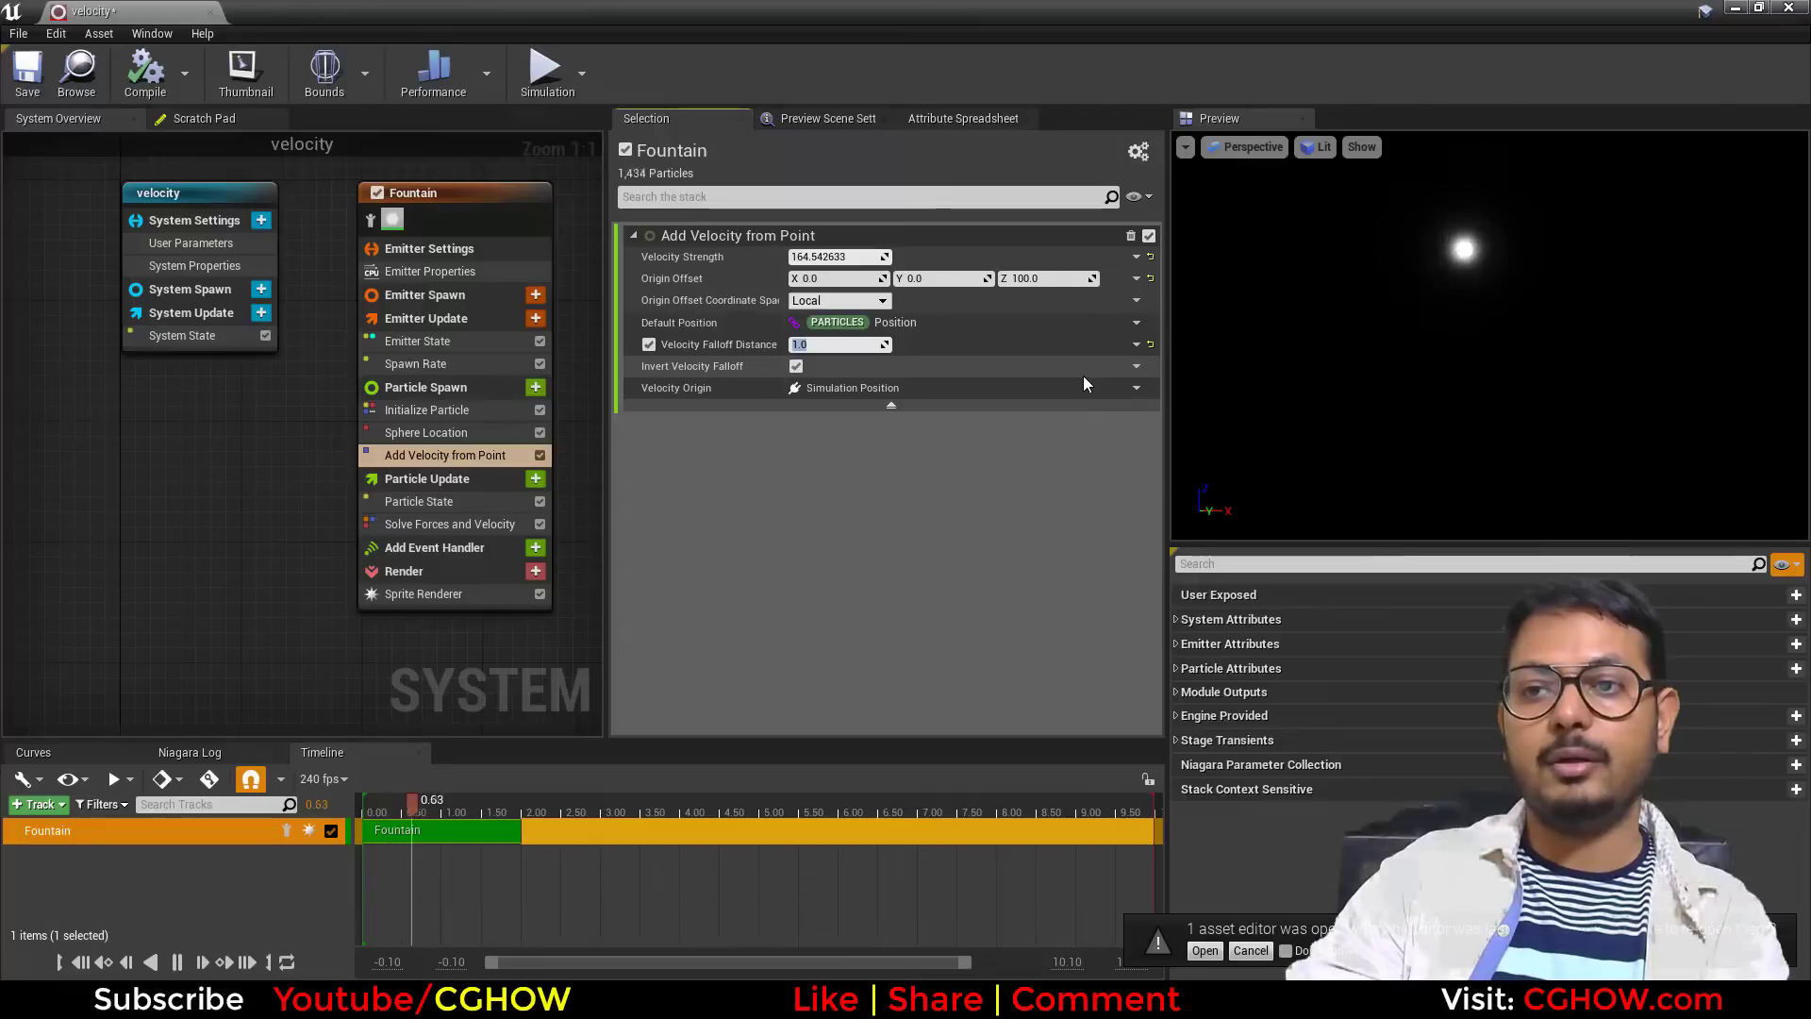
type("0")
key("Return")
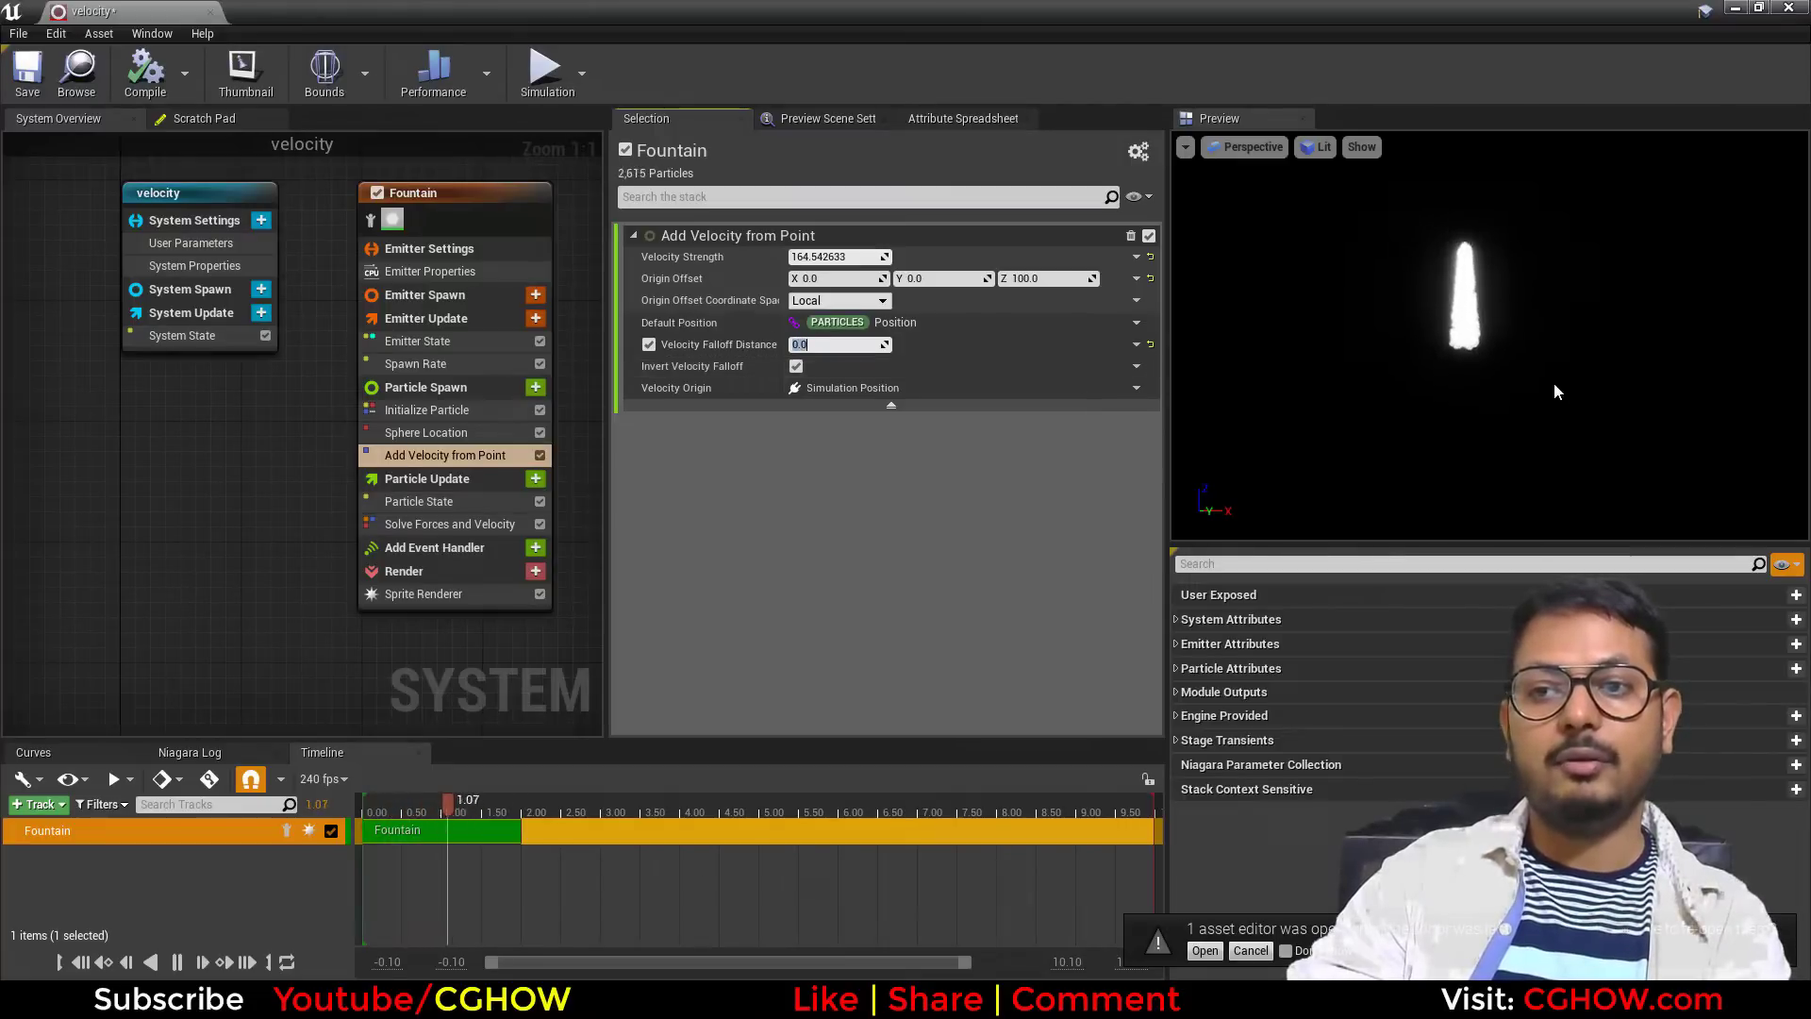
type(".1")
key("Return")
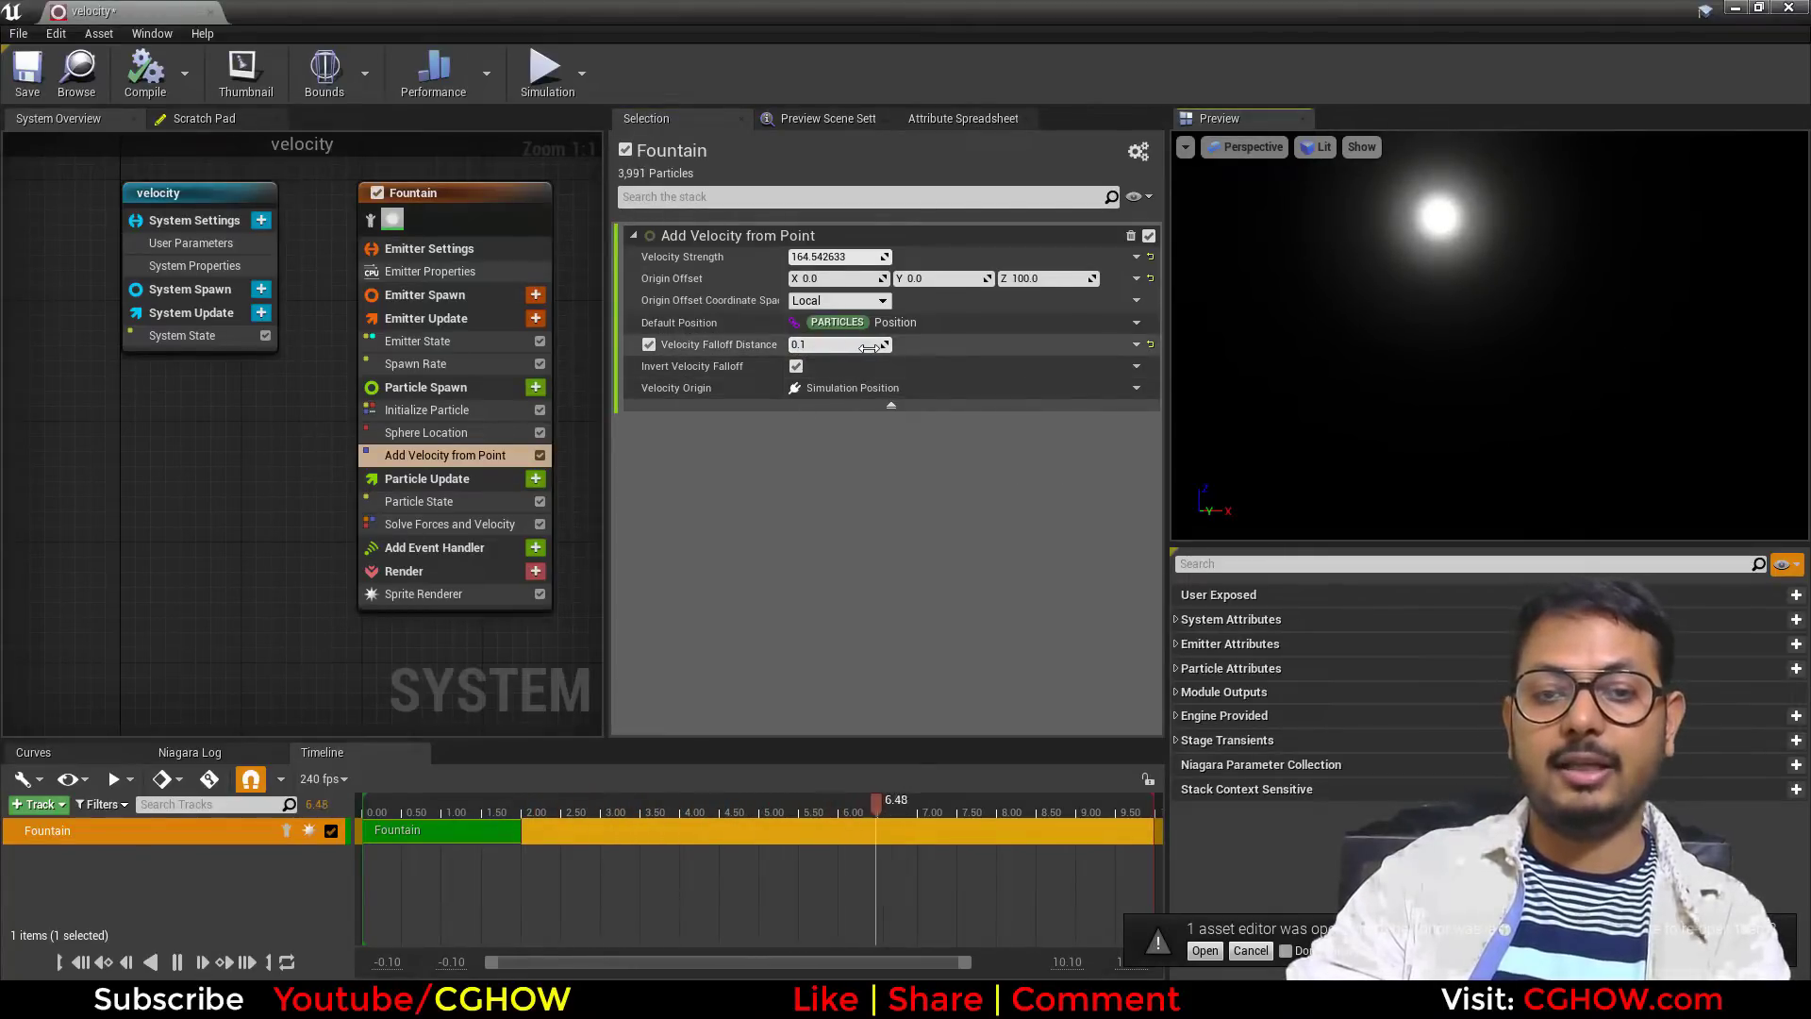
key("Return")
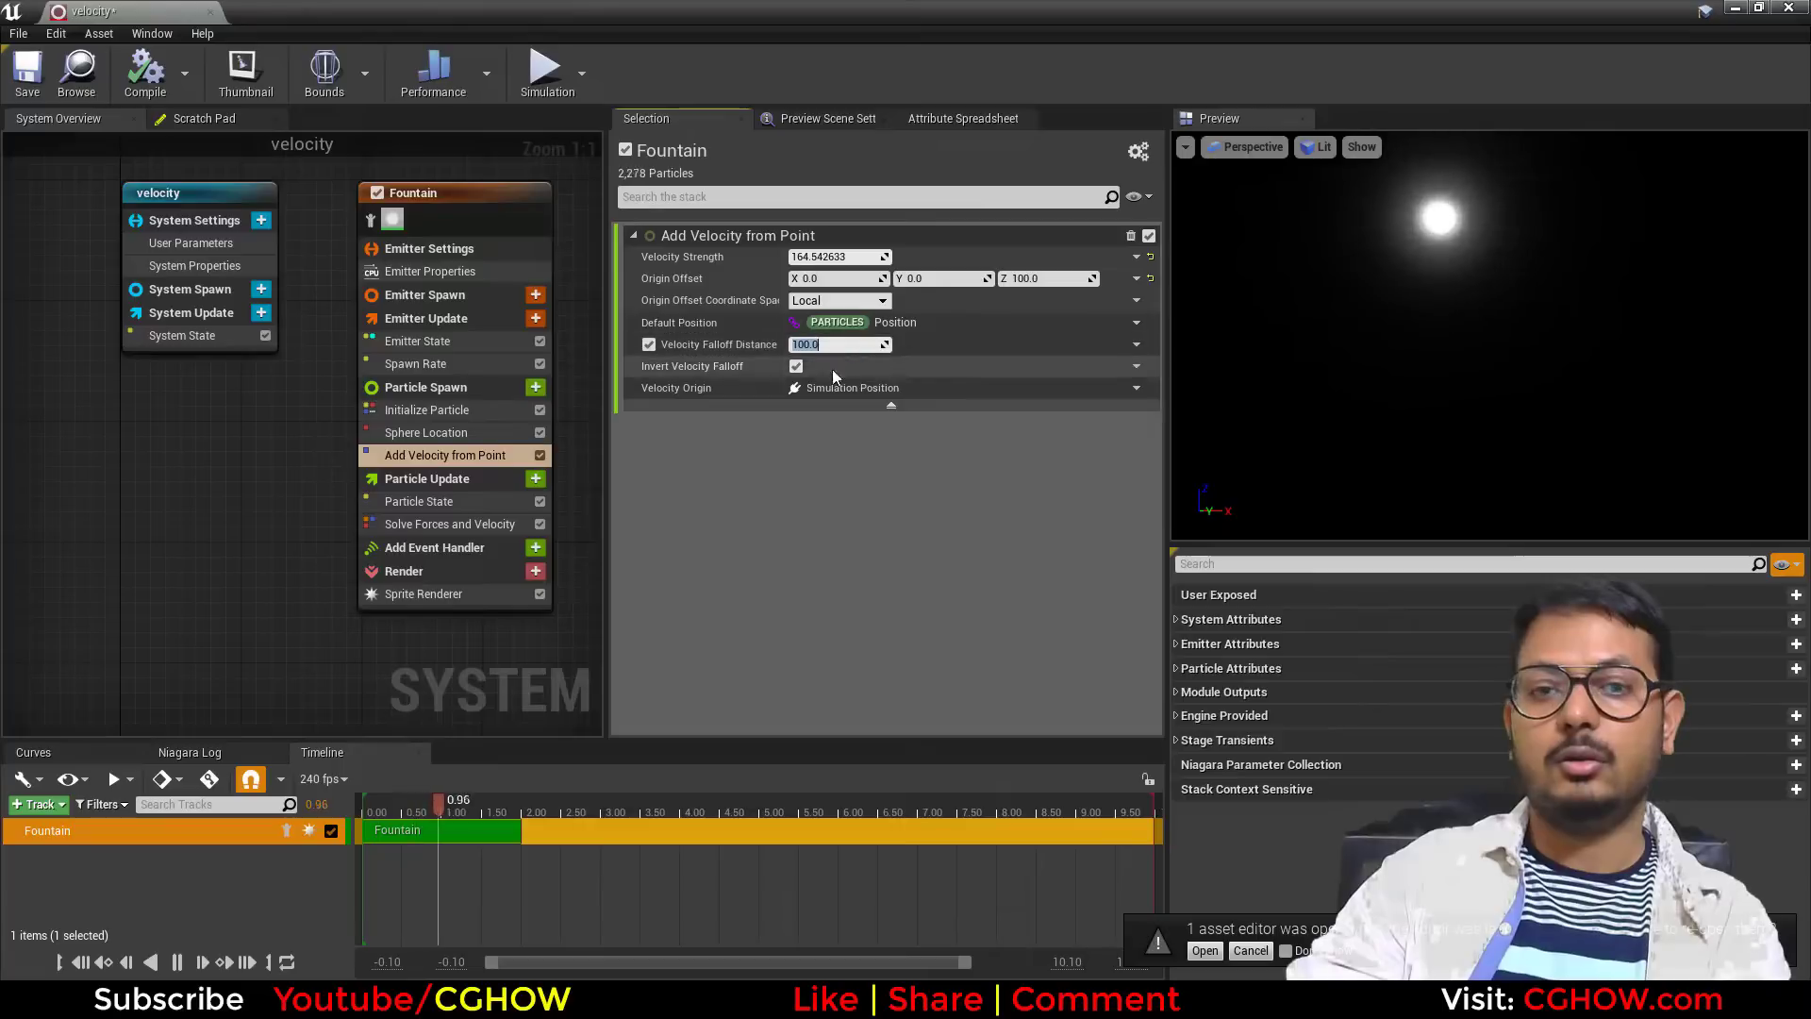
left_click(819, 345)
type(".001")
key("Return")
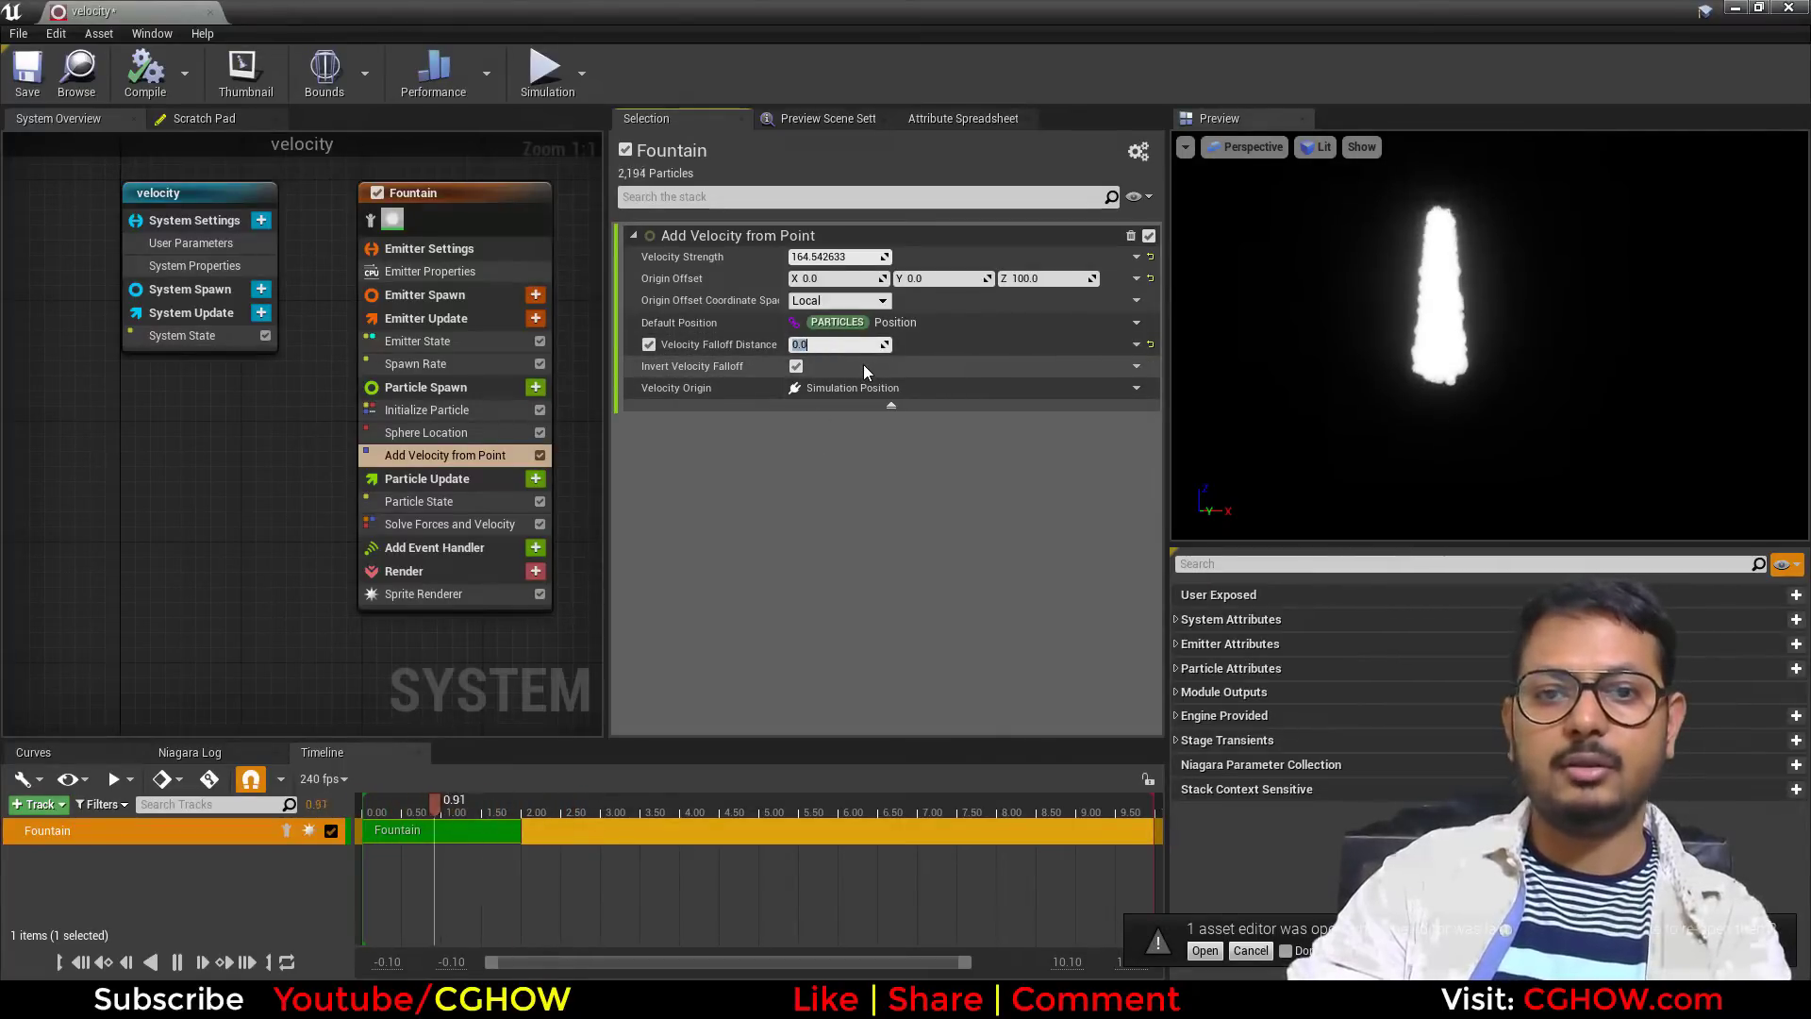
type("1000")
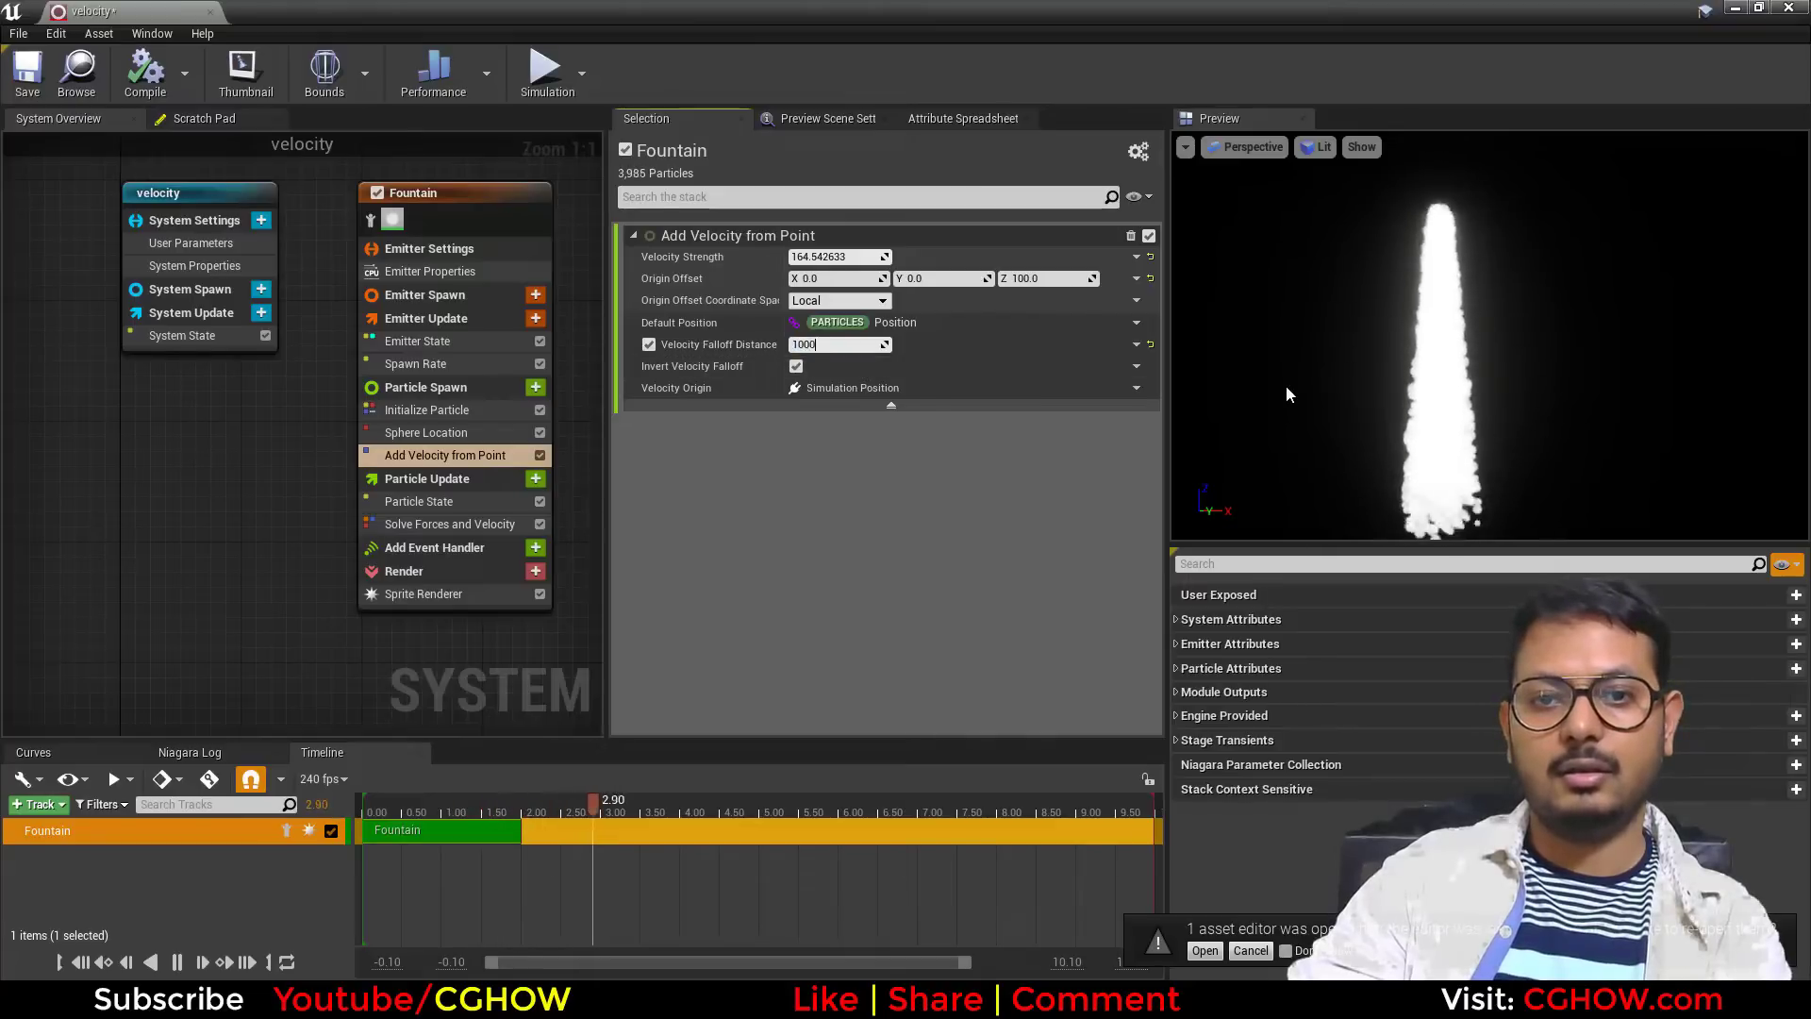
key("Return")
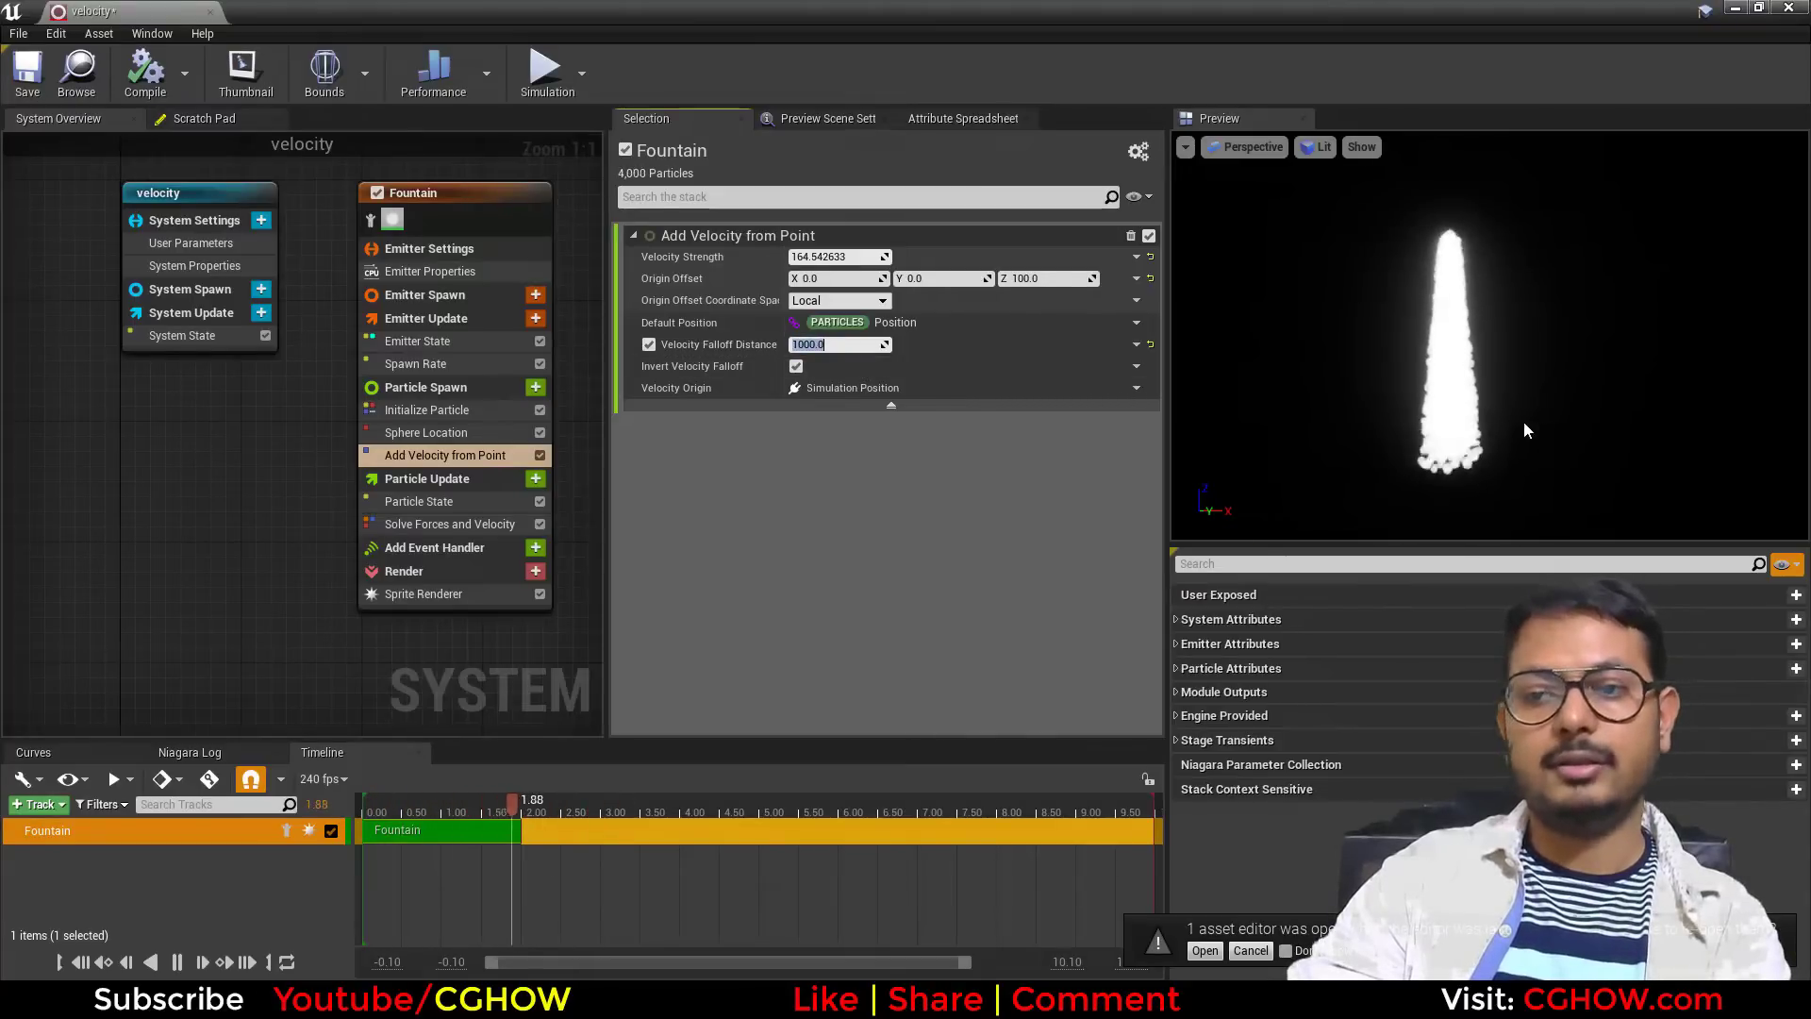
Drag falloff distance down to about 551 and 170, then try 0, 100, 120, settling on 150.
left_click_drag(840, 344, 820, 344)
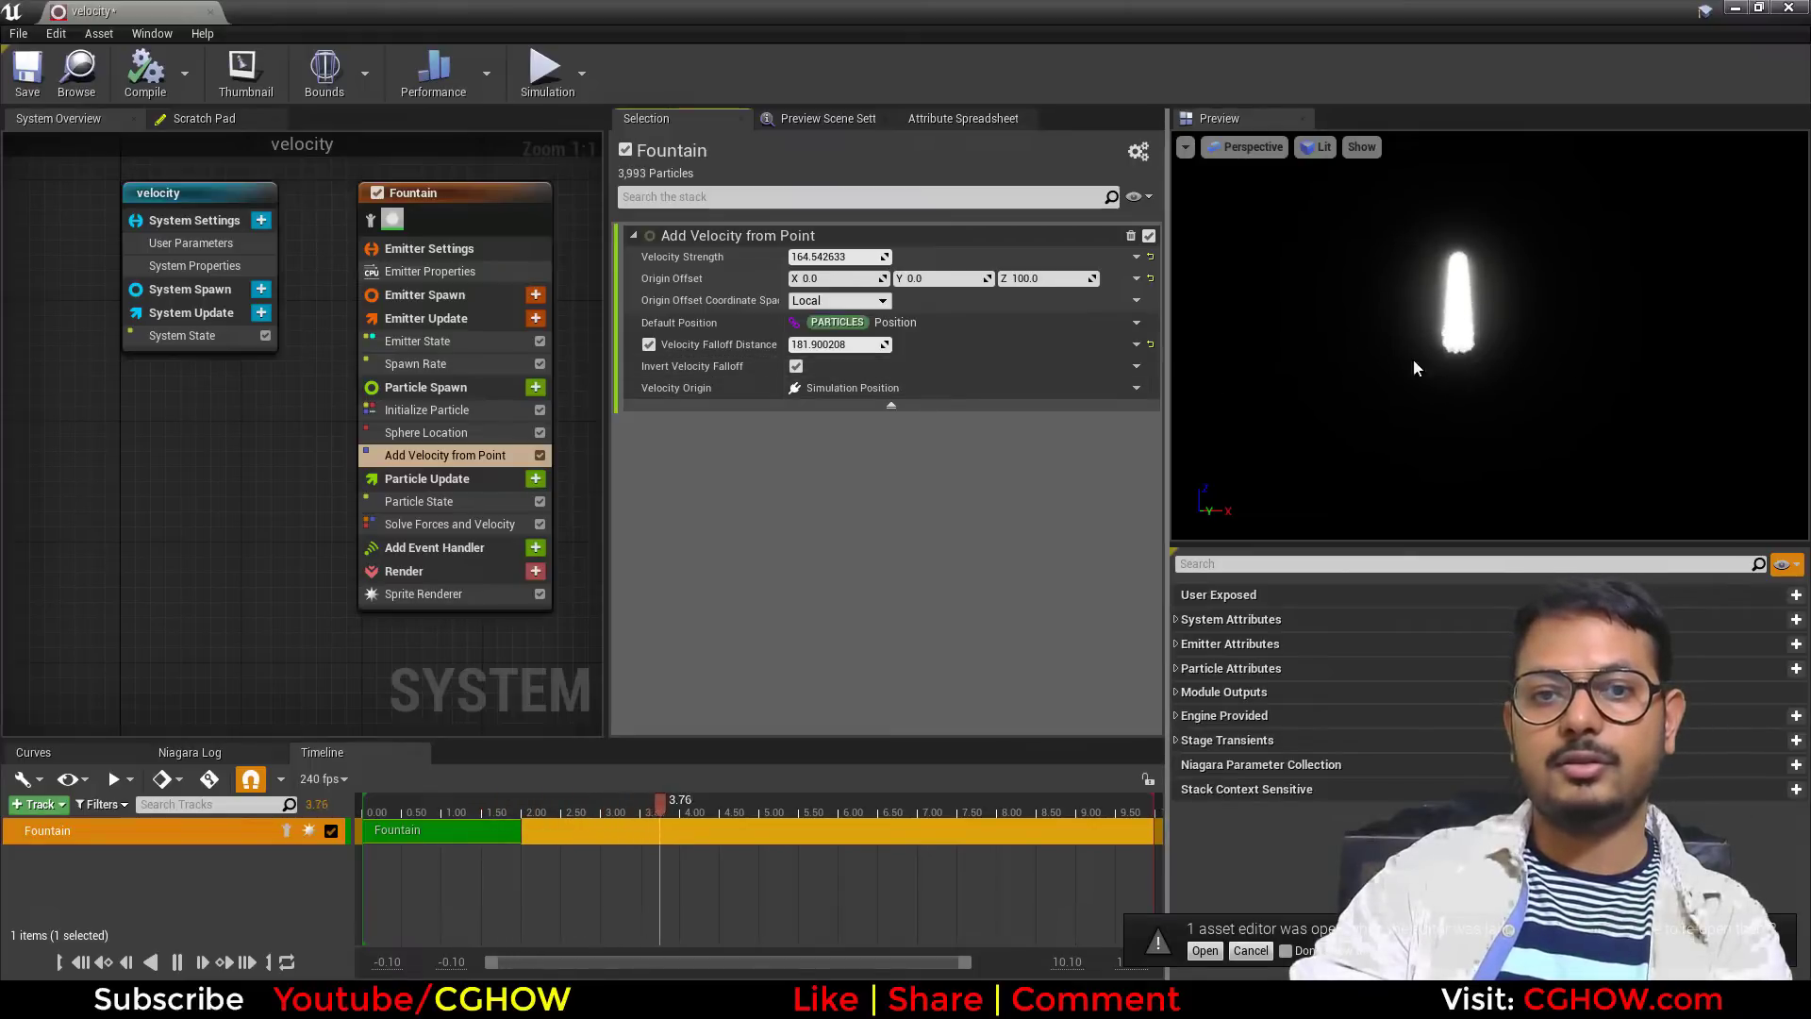
left_click_drag(834, 344, 822, 344)
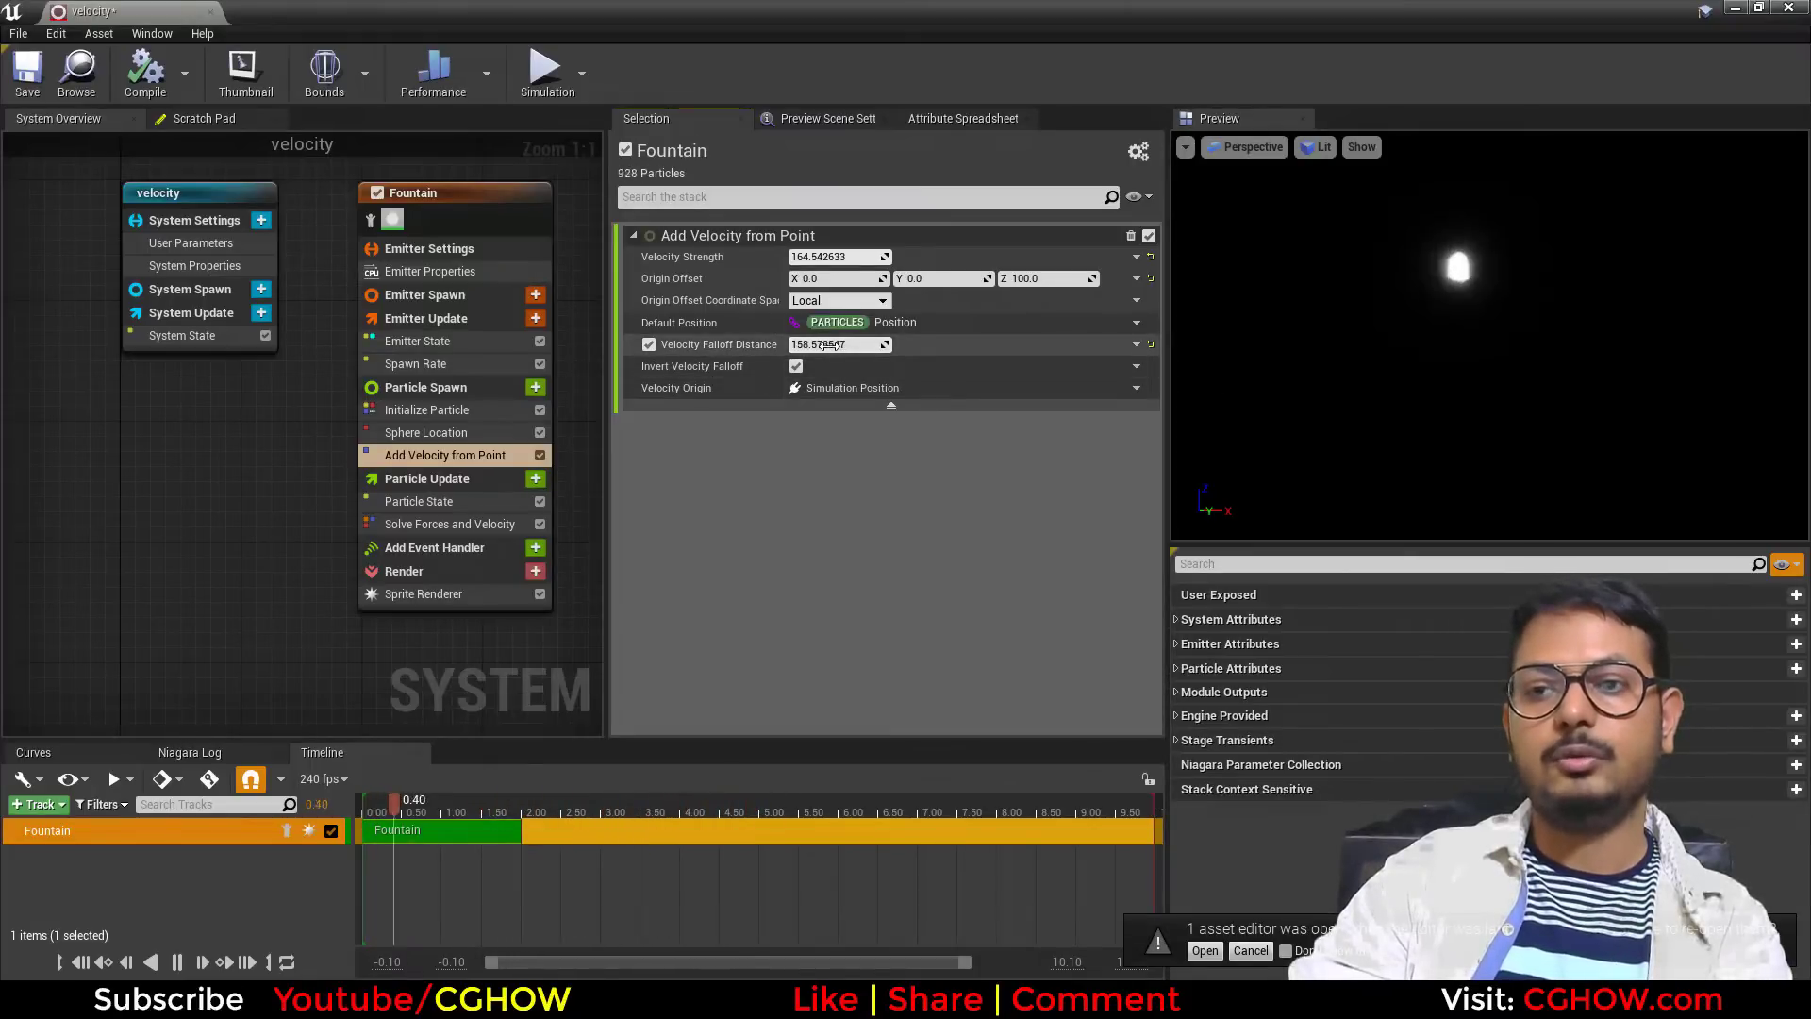
type("0")
key("Return")
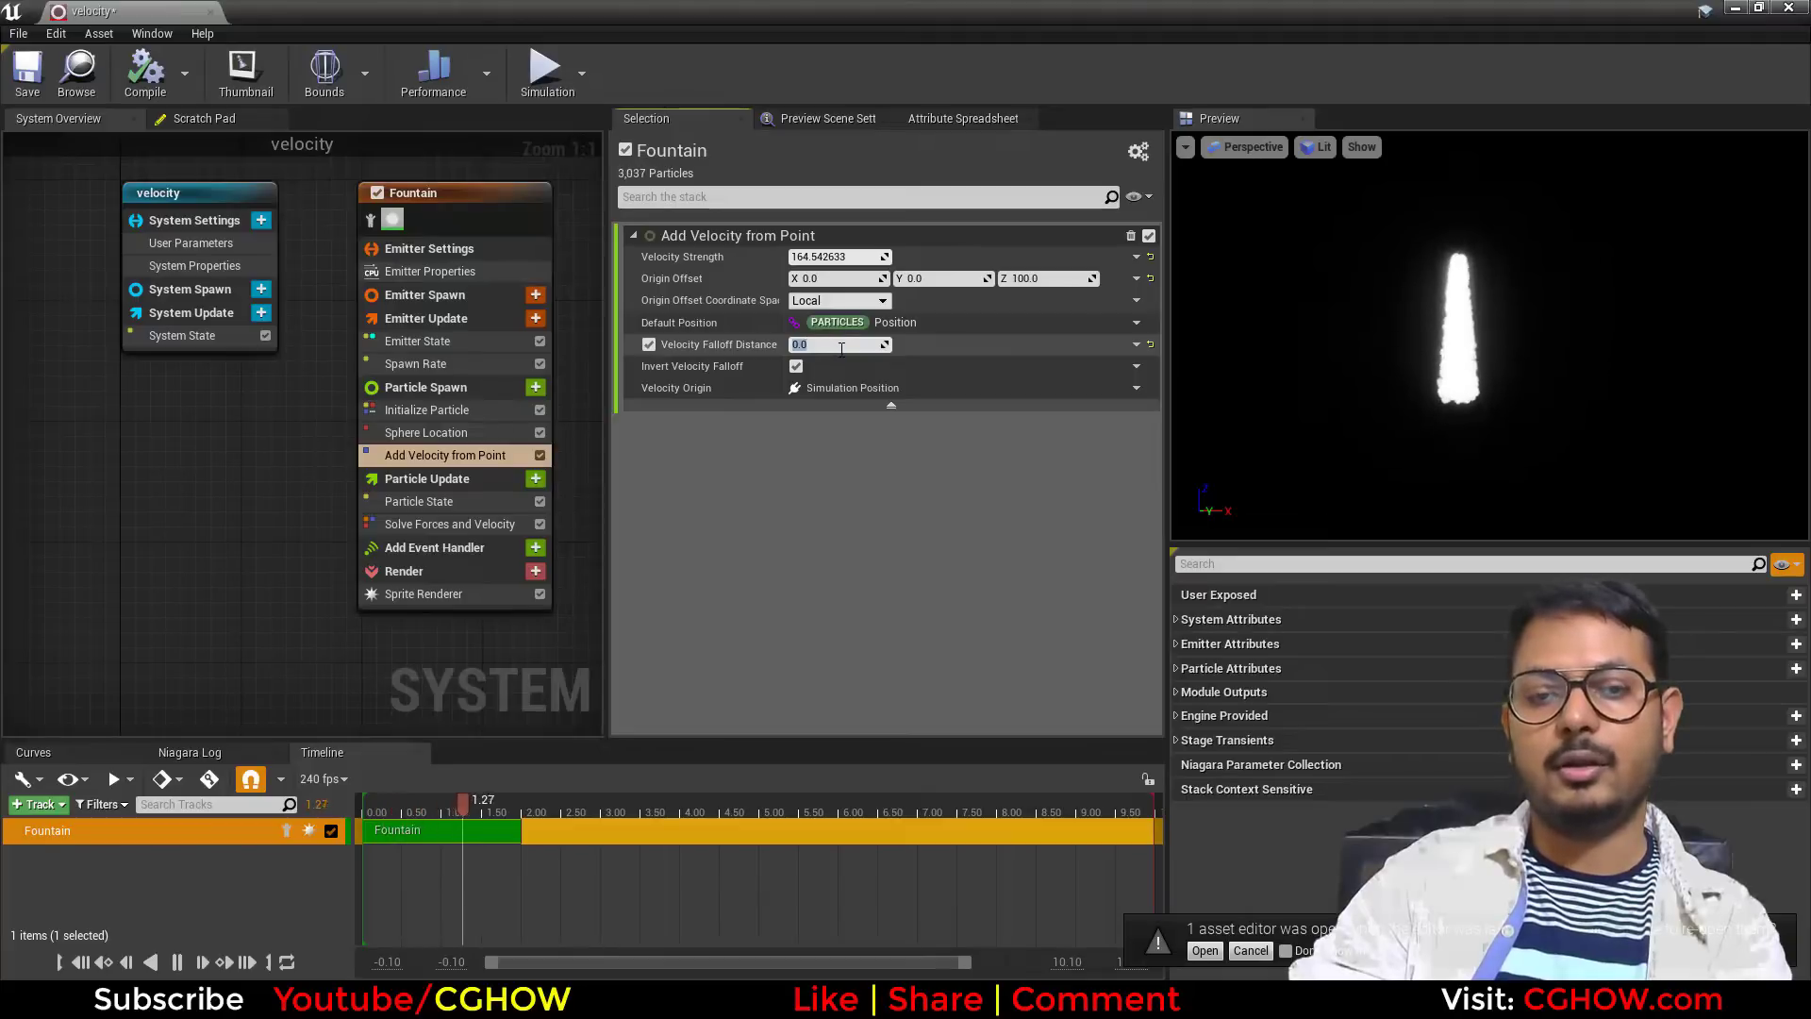
type("1")
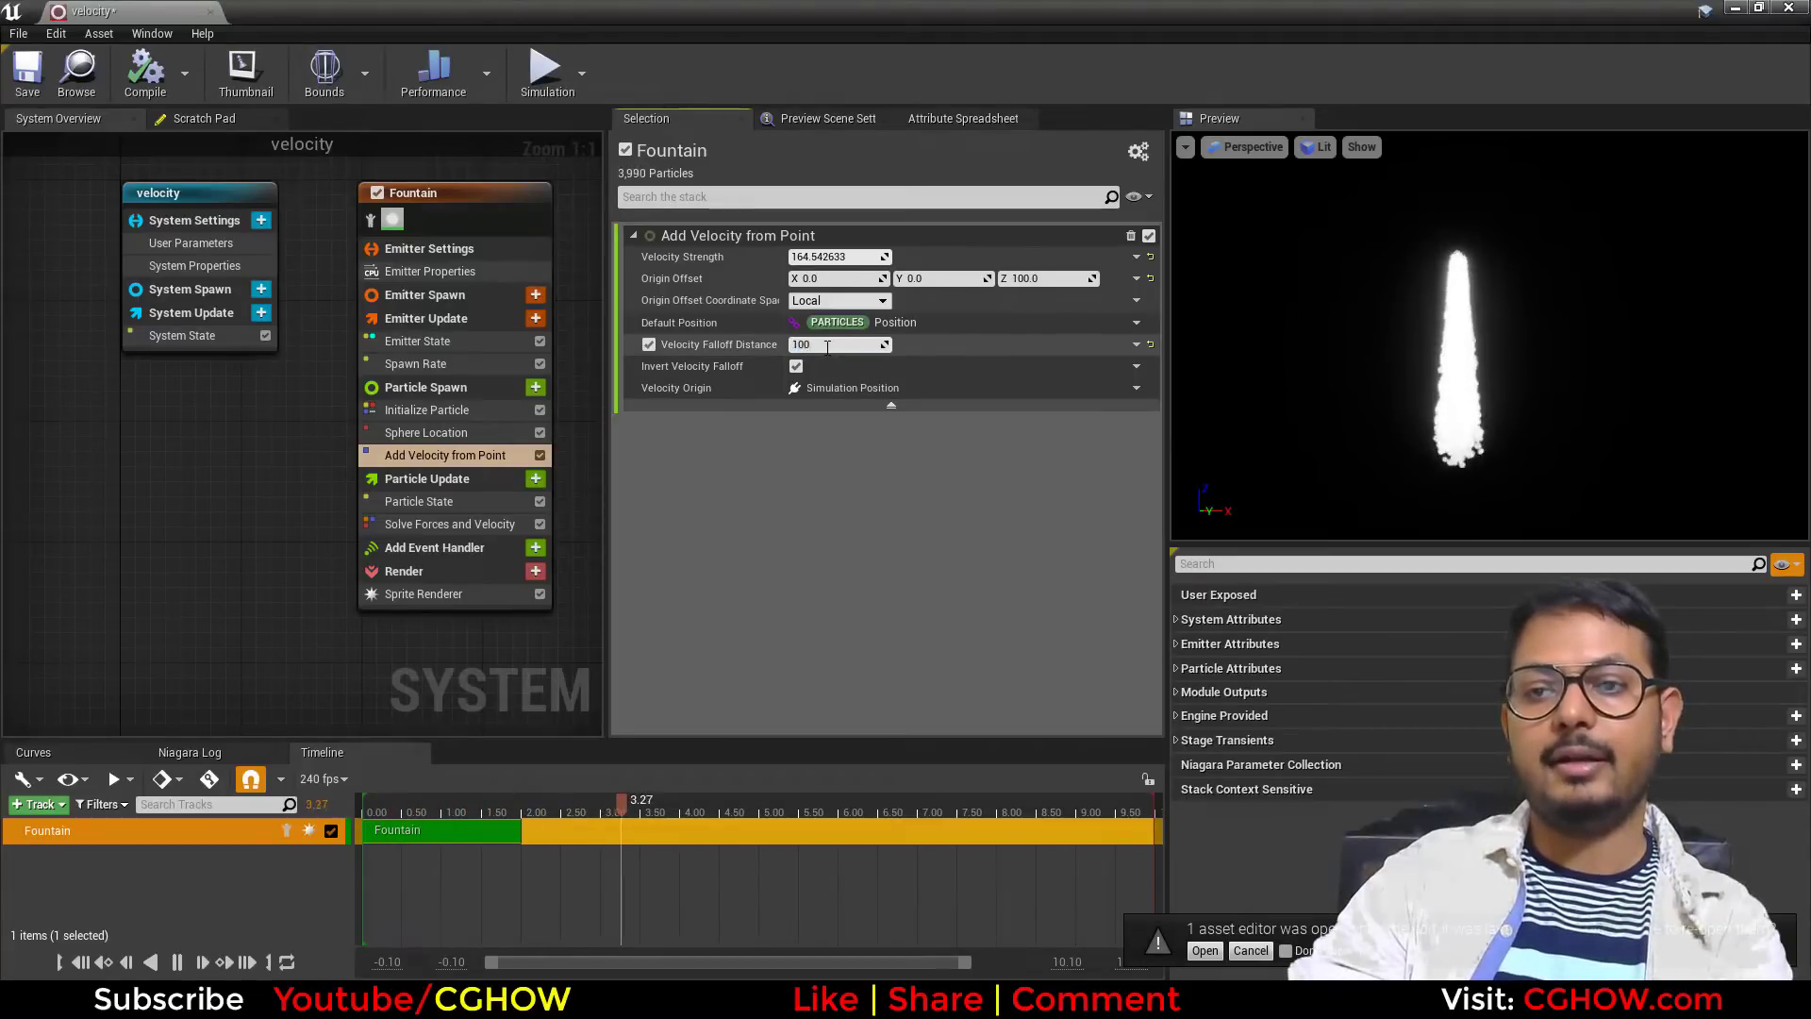
type("00")
key("Return")
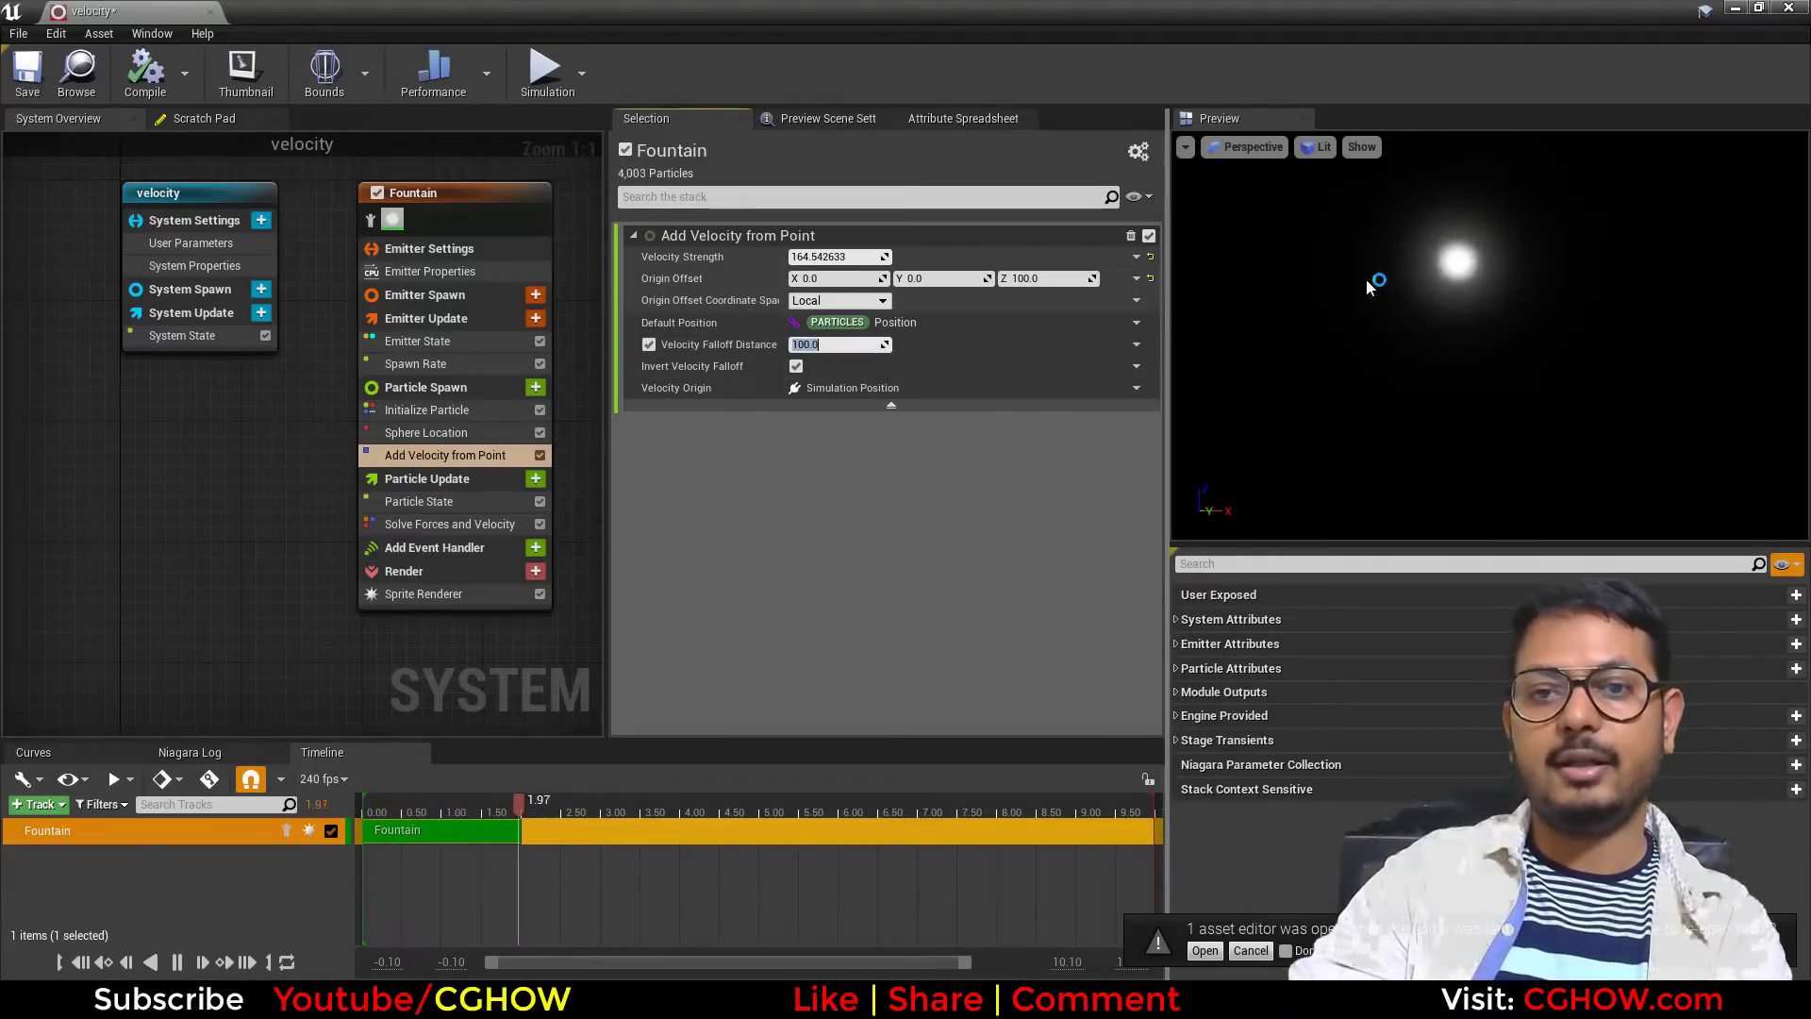
type("120")
key("Return")
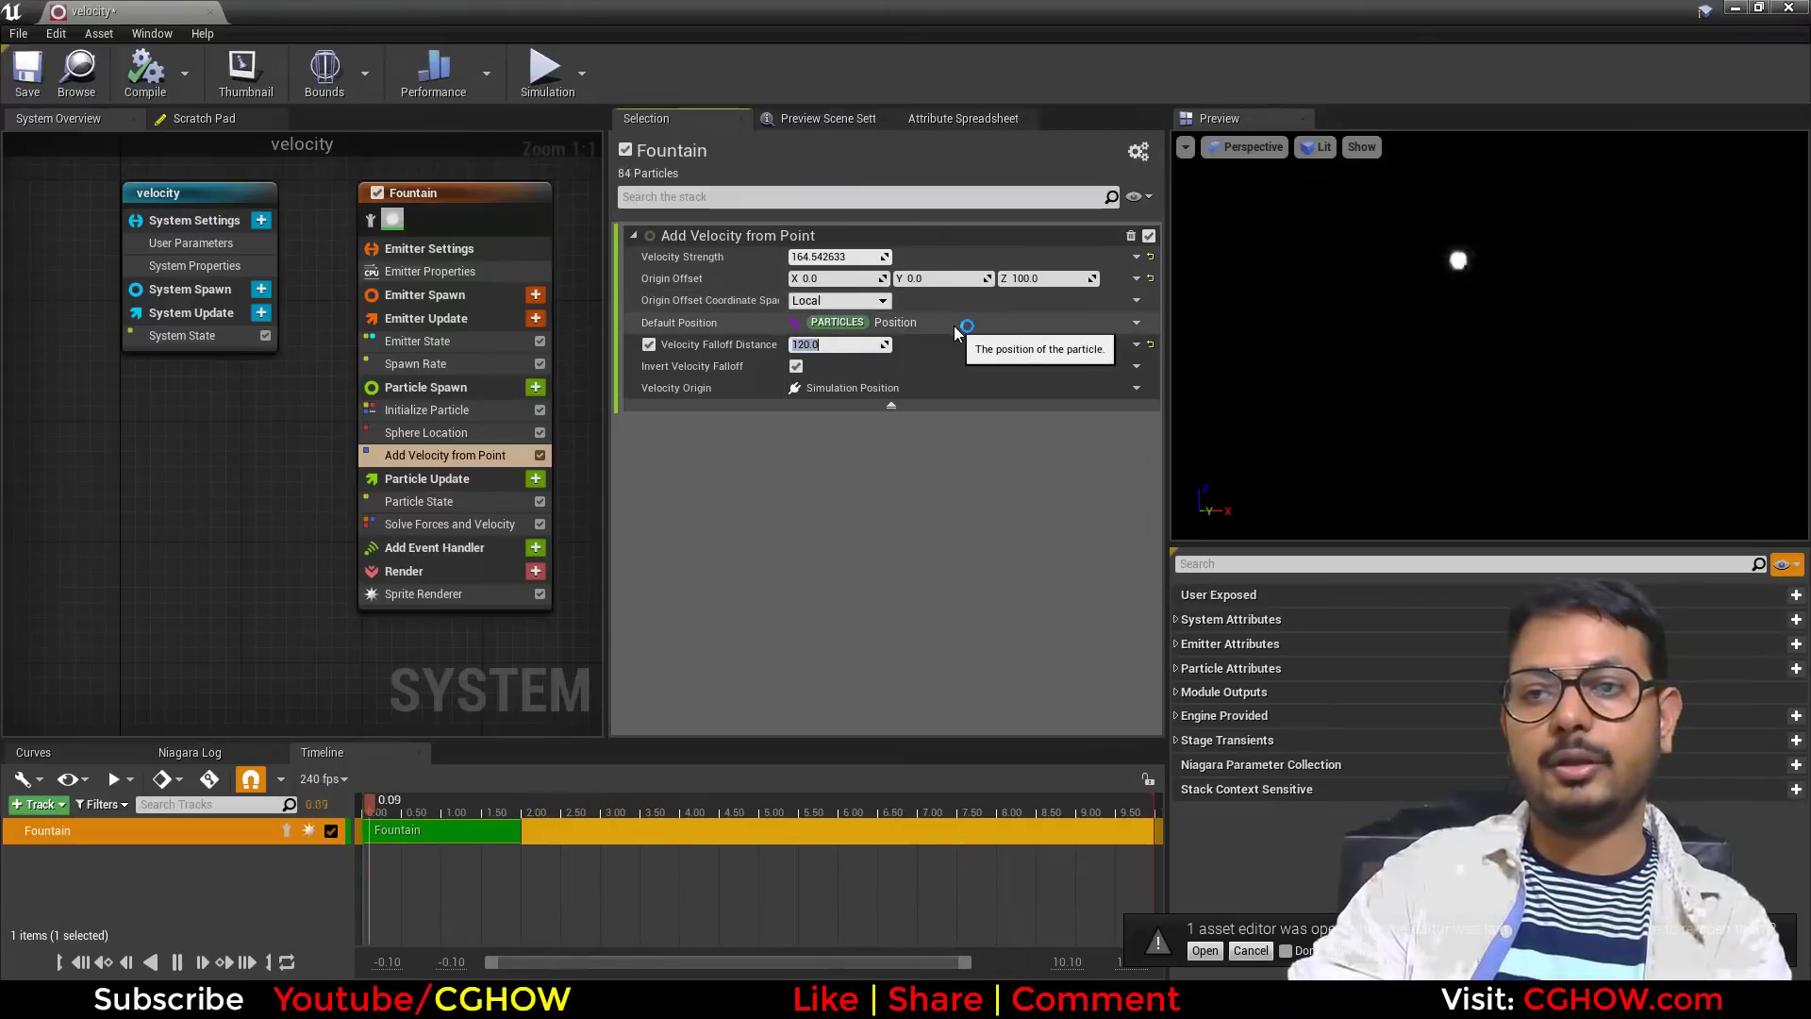
type("150")
key("Return")
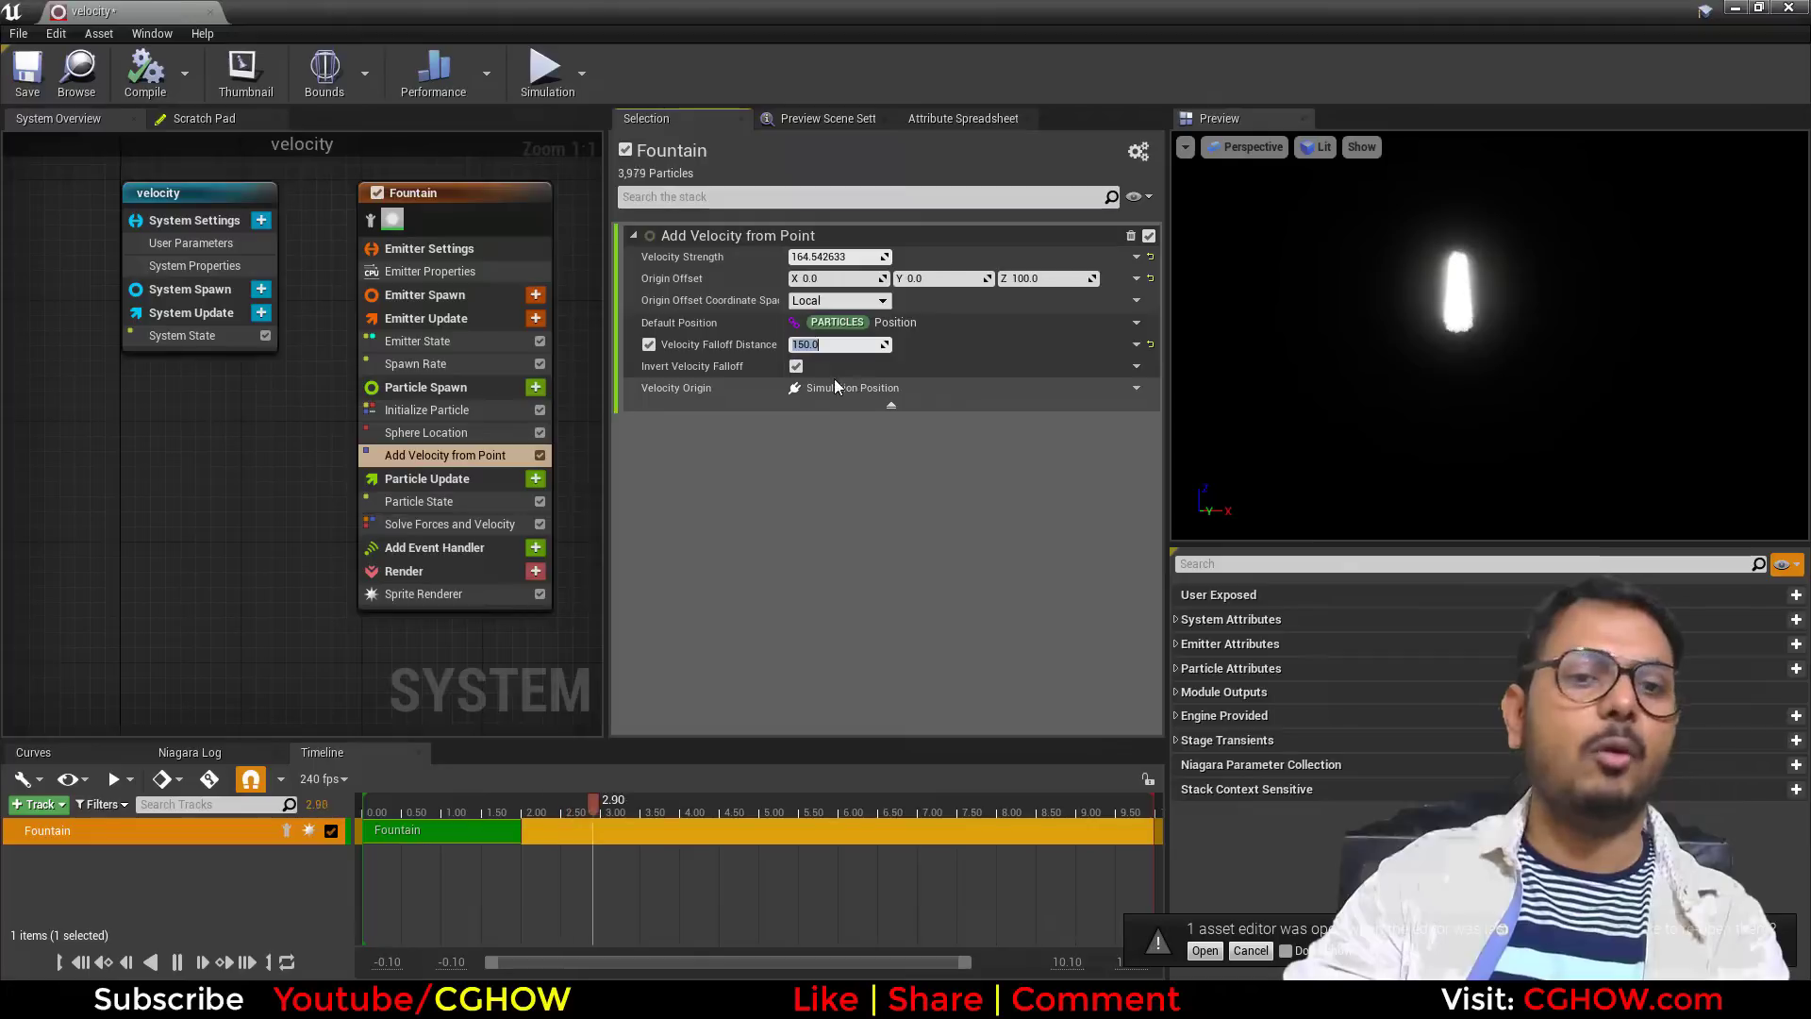
left_click(439, 461)
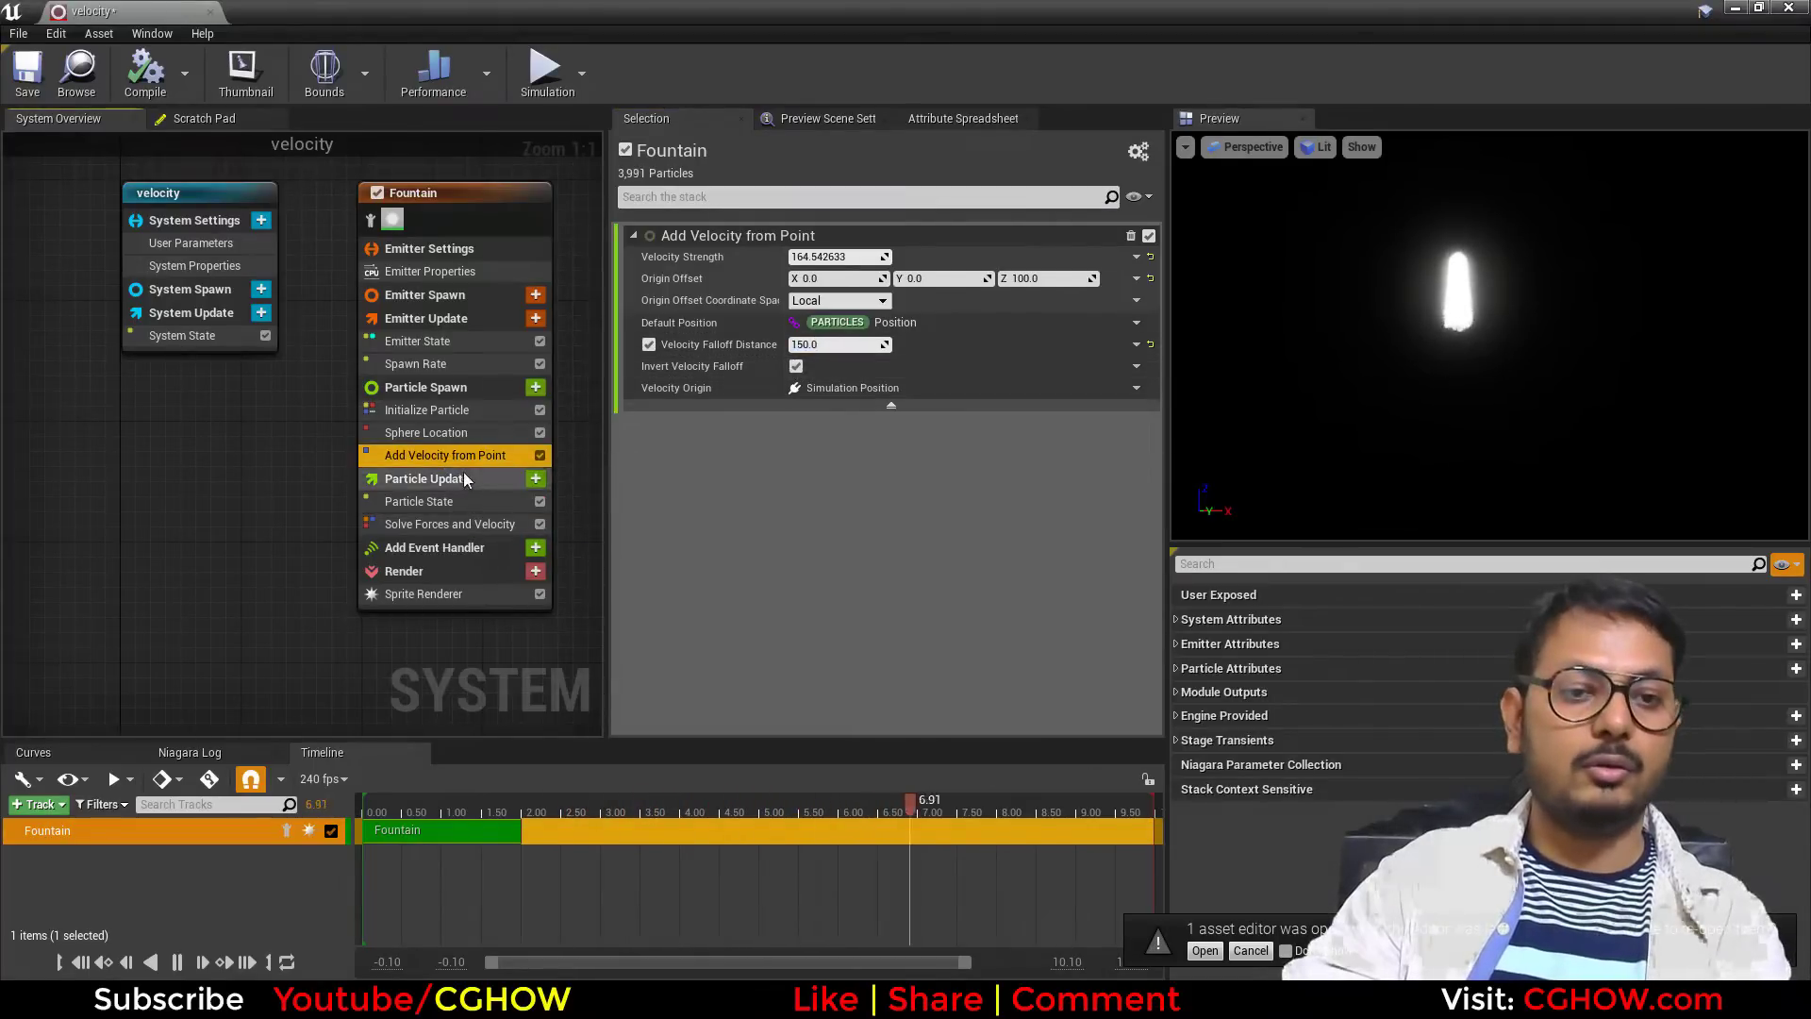
Replace Add Velocity from Point with the Add Velocity in Cone module on Particle Spawn.
key("Delete")
left_click(535, 387)
scroll(392, 721, "down", 5)
left_click(268, 737)
scroll(406, 683, "down", 3)
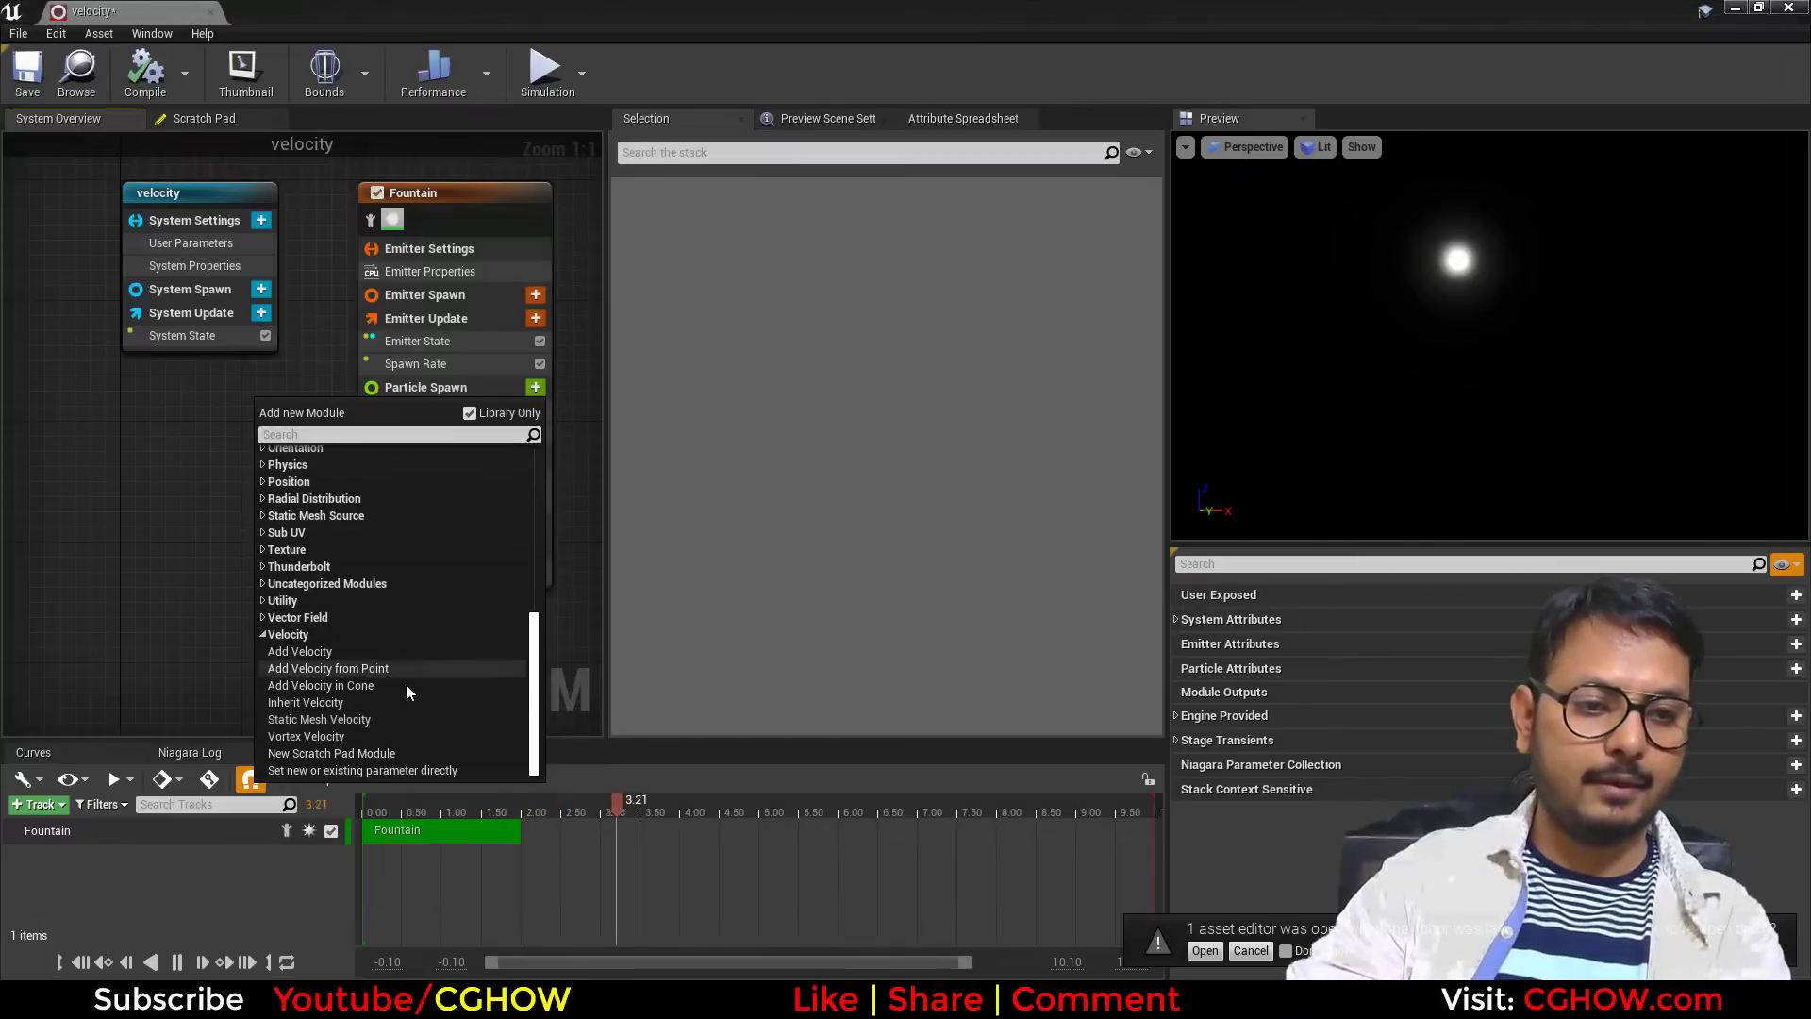
left_click(319, 684)
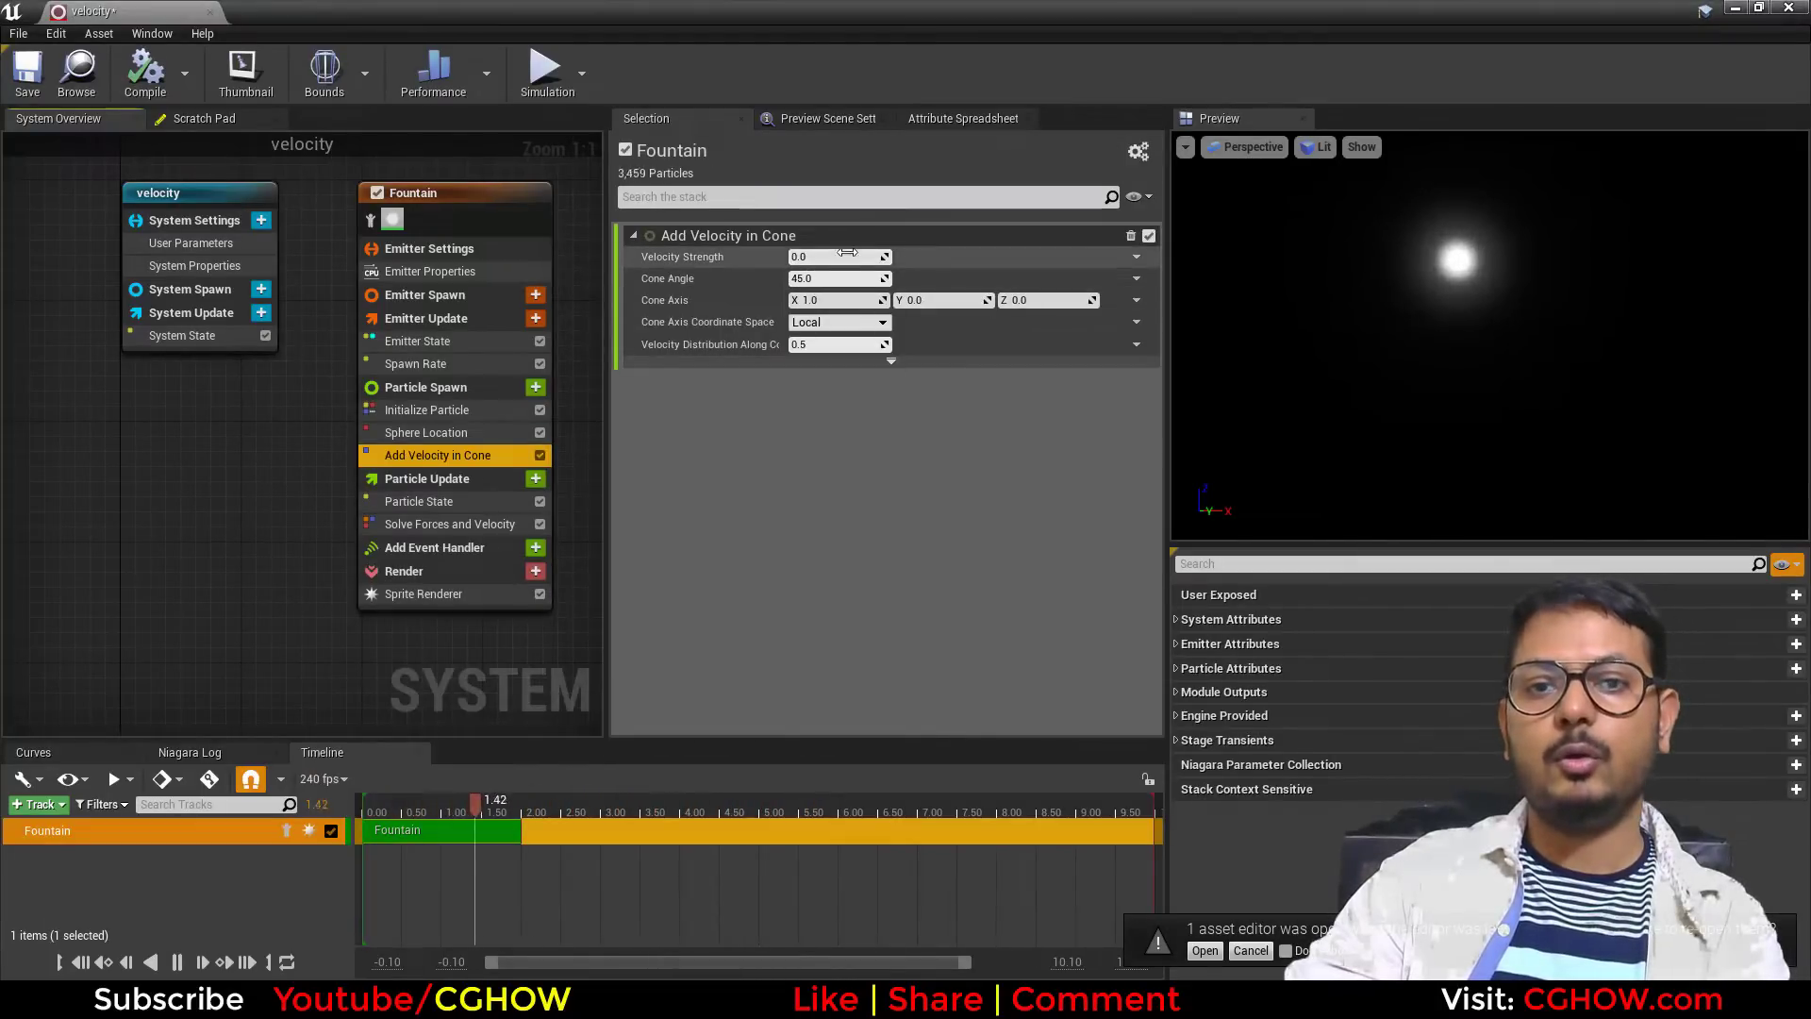
Set cone Velocity Strength to 100 and Cone Axis to (0, 0, 1).
left_click(847, 253)
key("Return")
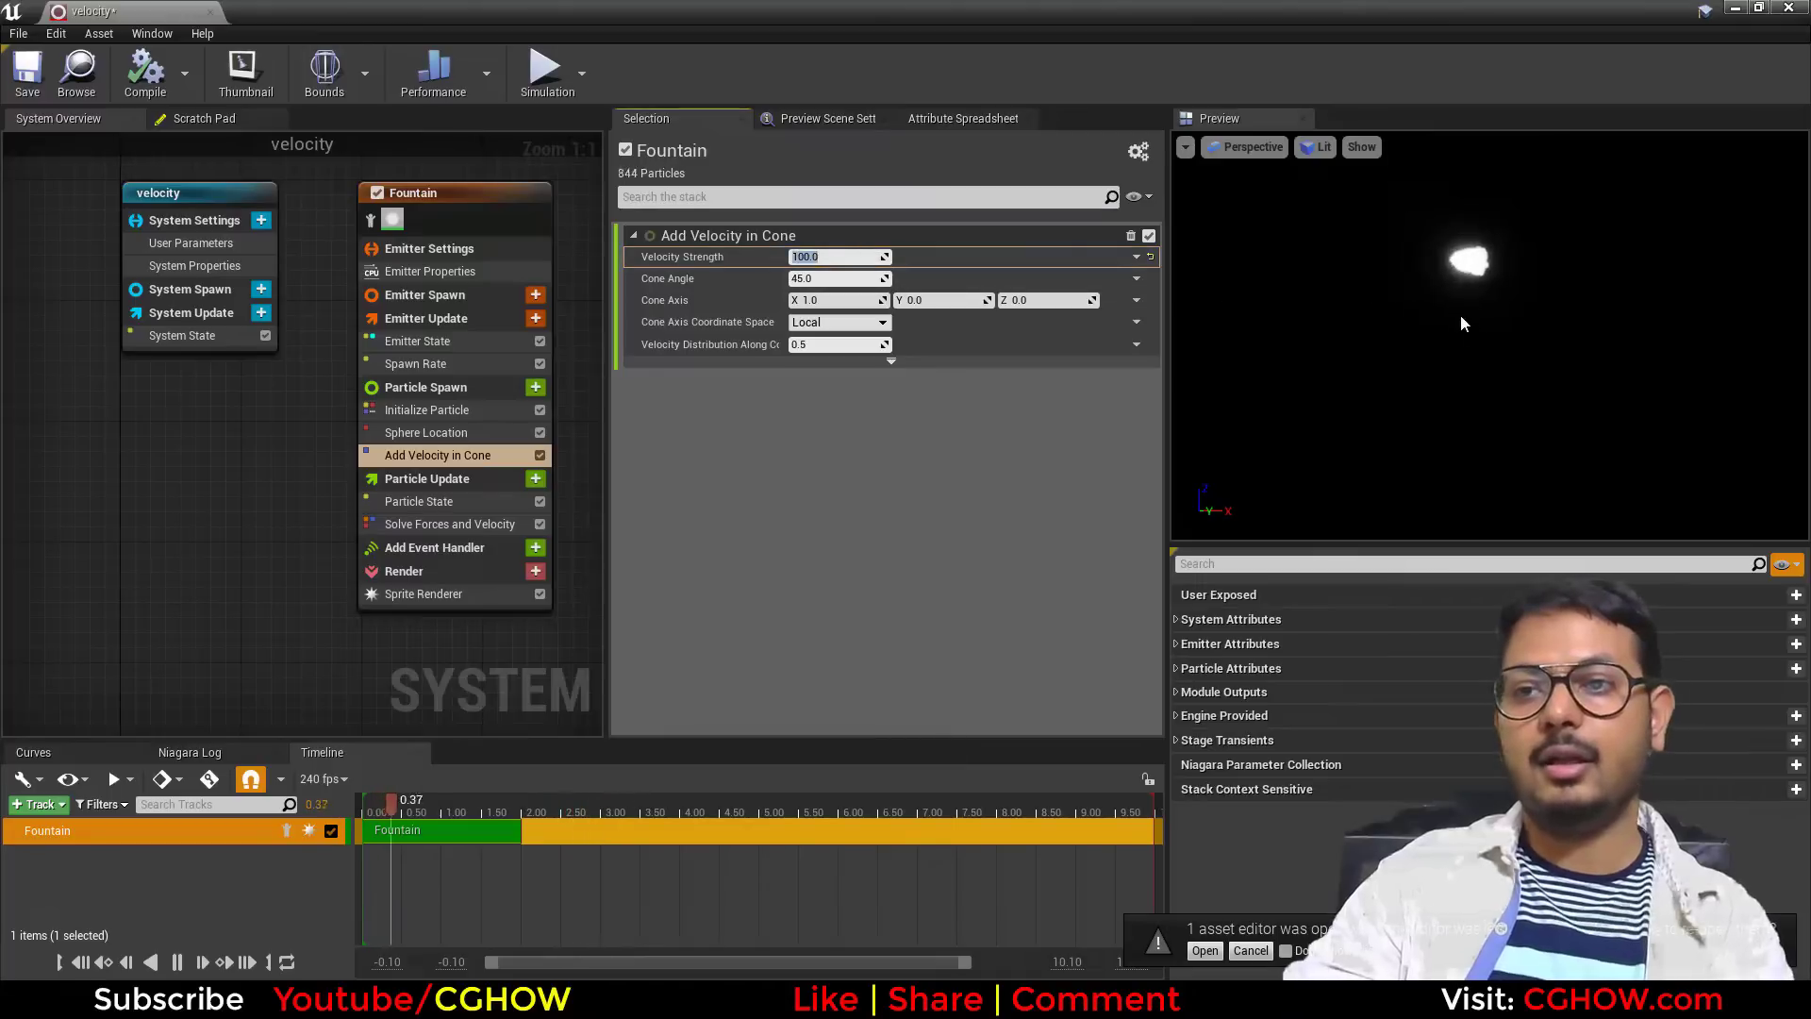
left_click(1494, 410)
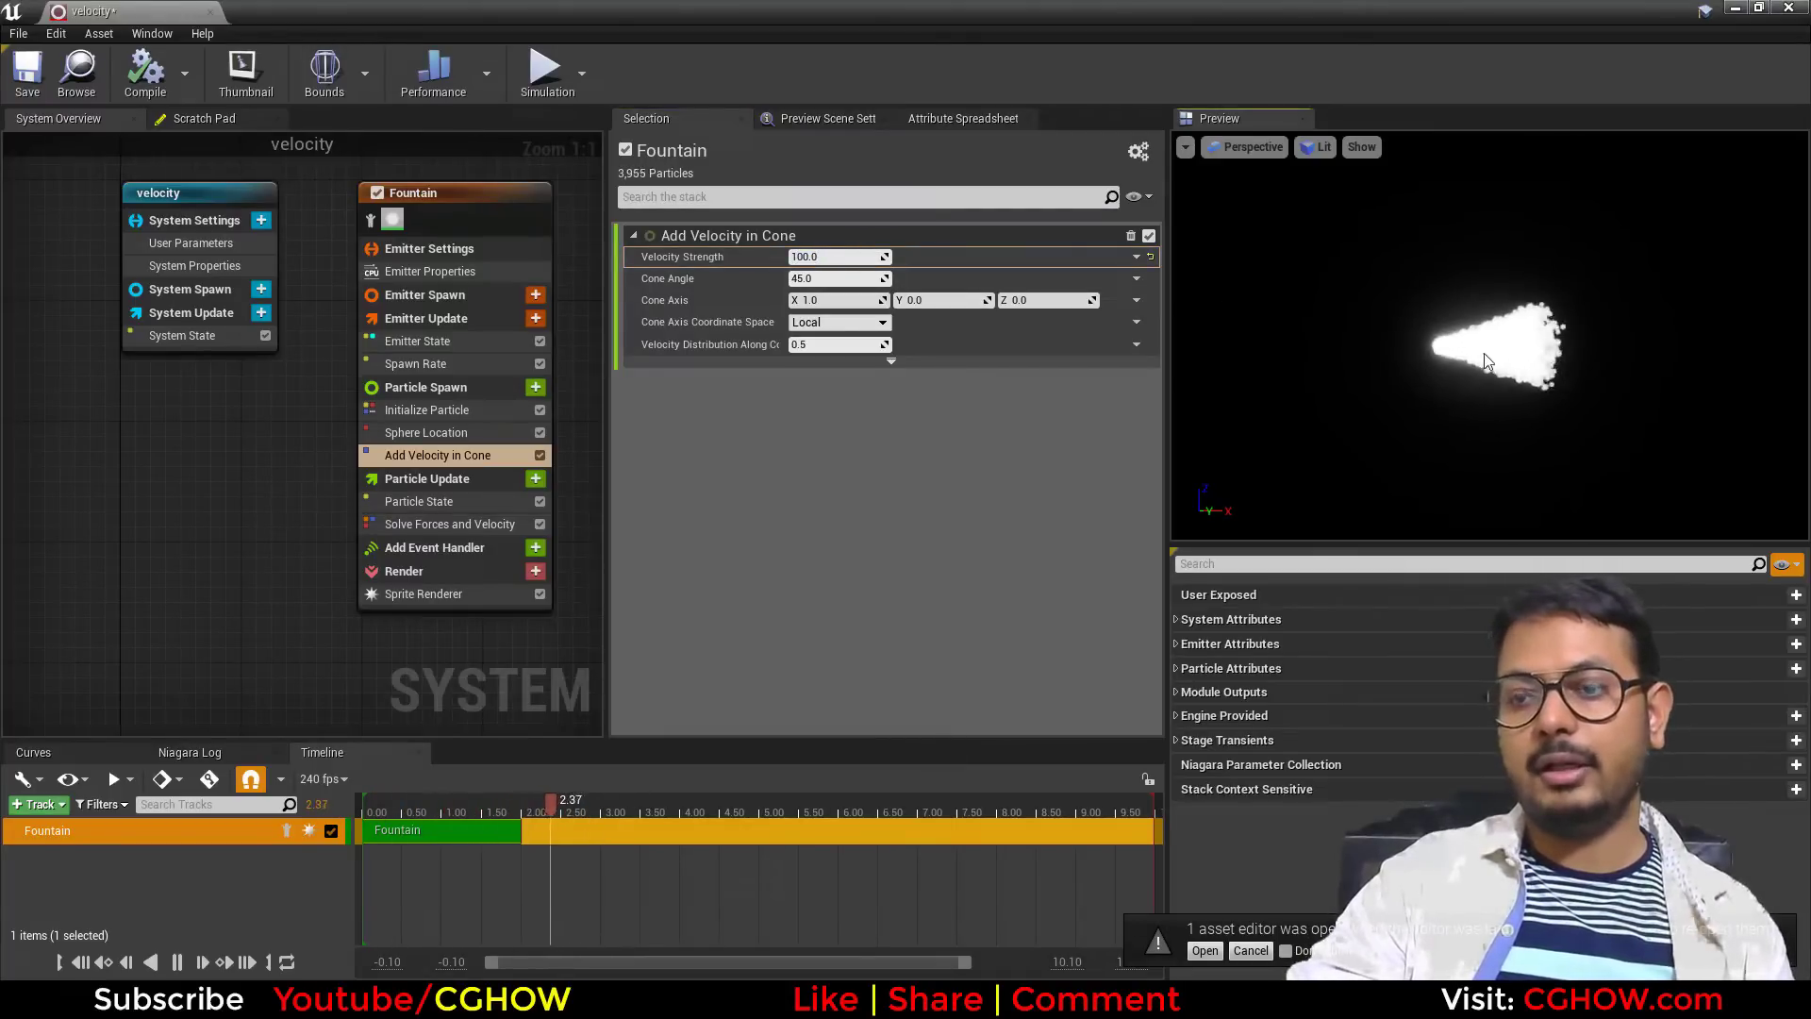
left_click(817, 300)
type("0")
key("Return")
left_click(1064, 300)
type("1")
key("Return")
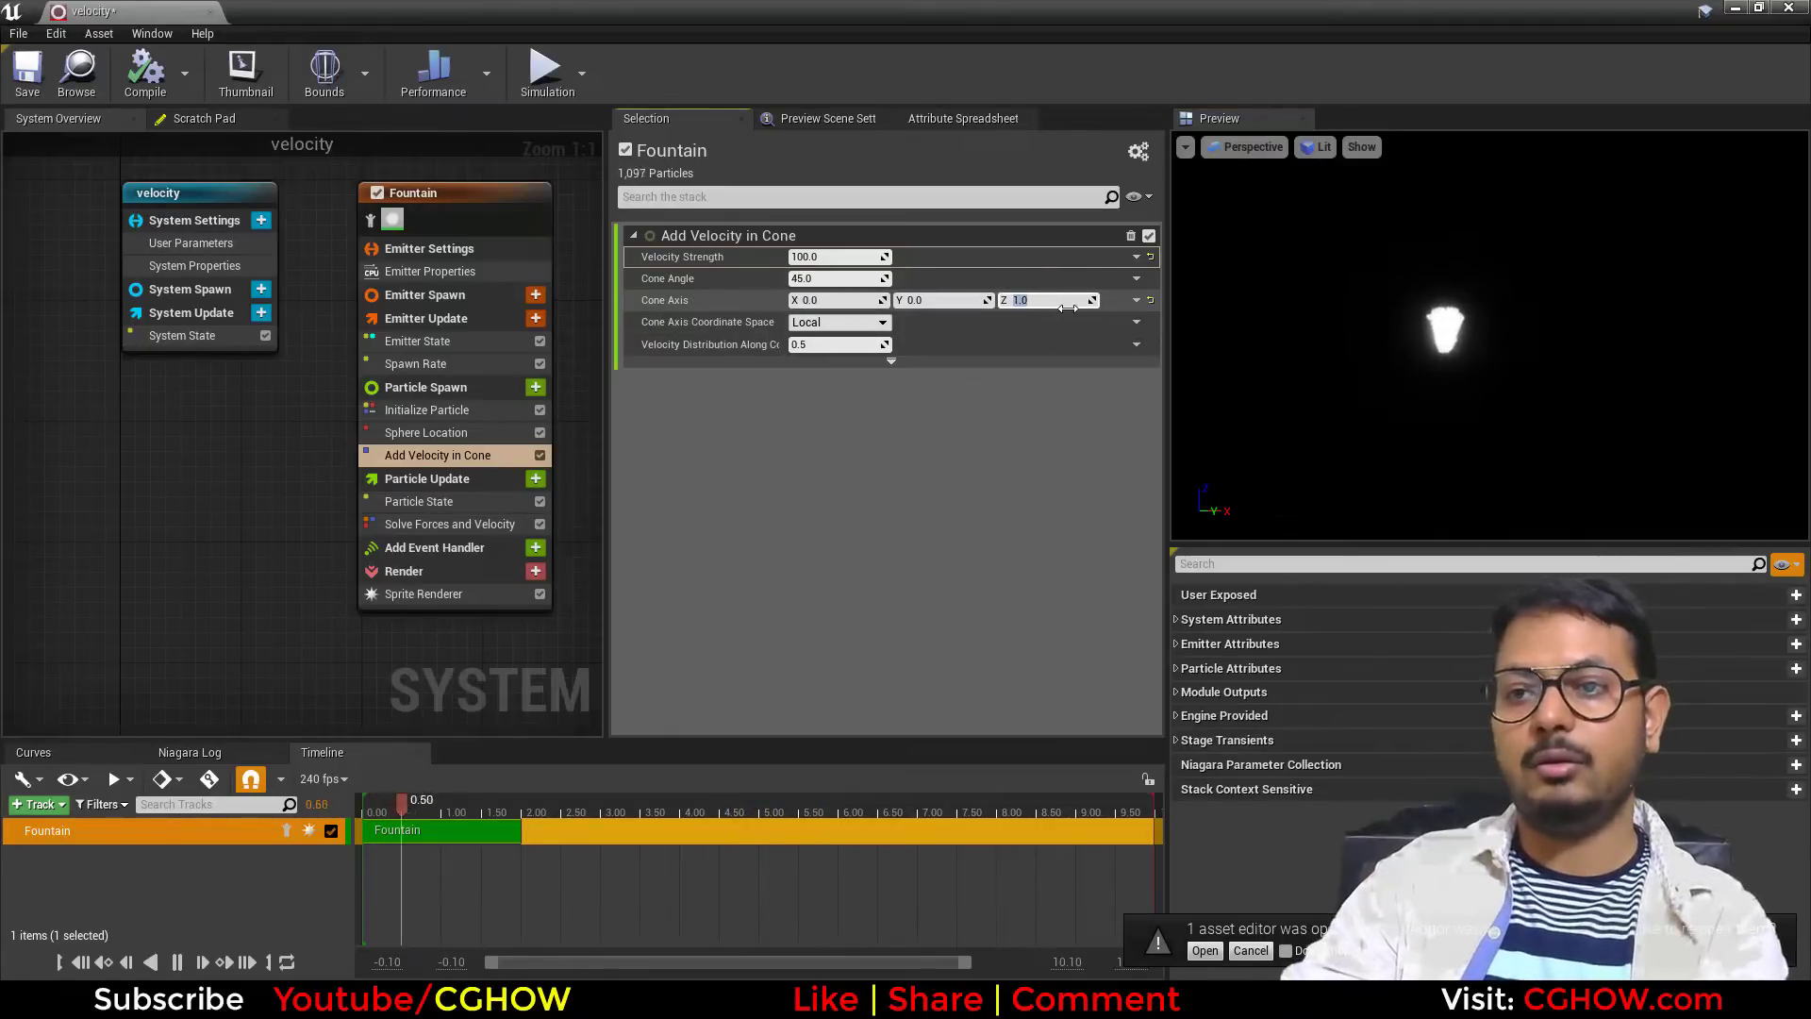
Pause the simulation and widen the Cone Angle to about 135.73, inspecting the spray.
left_click(177, 961)
mouse_move(836, 278)
left_mouse_down()
mouse_move(920, 278)
mouse_move(854, 279)
mouse_move(910, 278)
mouse_move(872, 278)
left_mouse_up()
left_click_drag(1509, 312, 1563, 298)
left_click_drag(1321, 304, 1359, 302)
left_click_drag(1536, 262, 1585, 268)
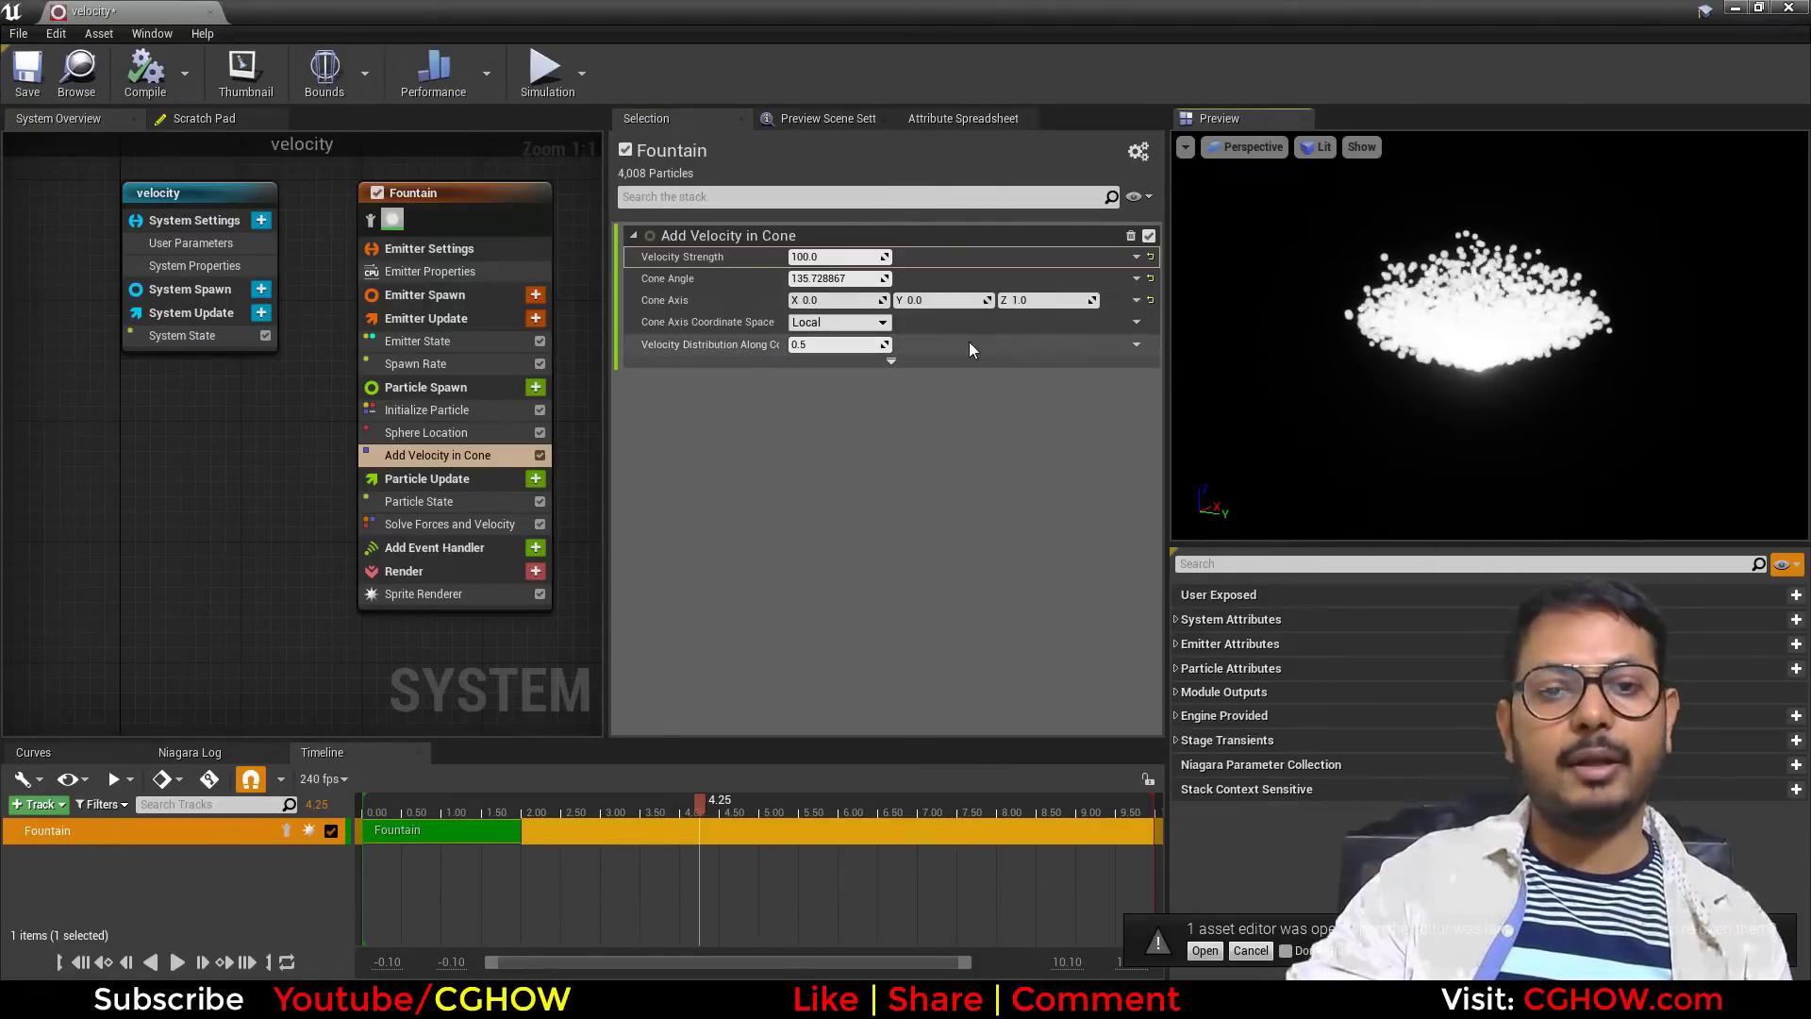
Reveal advanced parameters, set distribution along cone axis to 0.0, and narrow Cone Angle to 83.48.
left_click(891, 362)
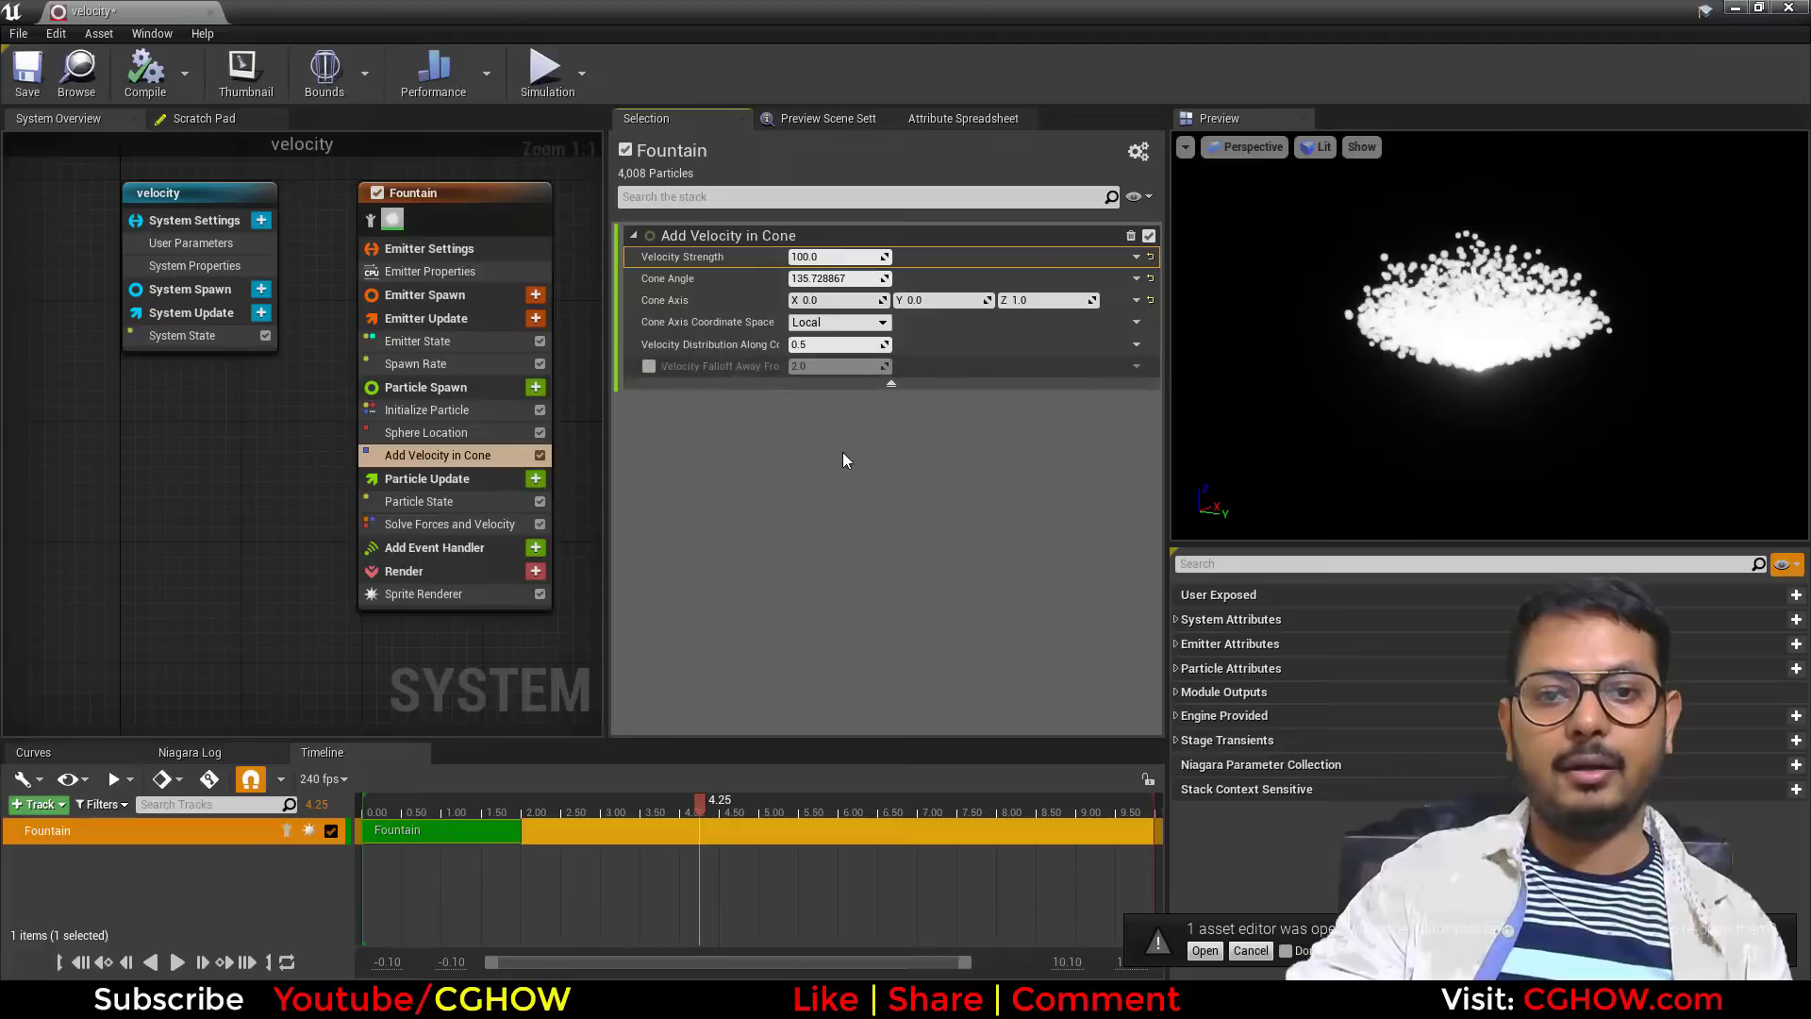
left_click(648, 366)
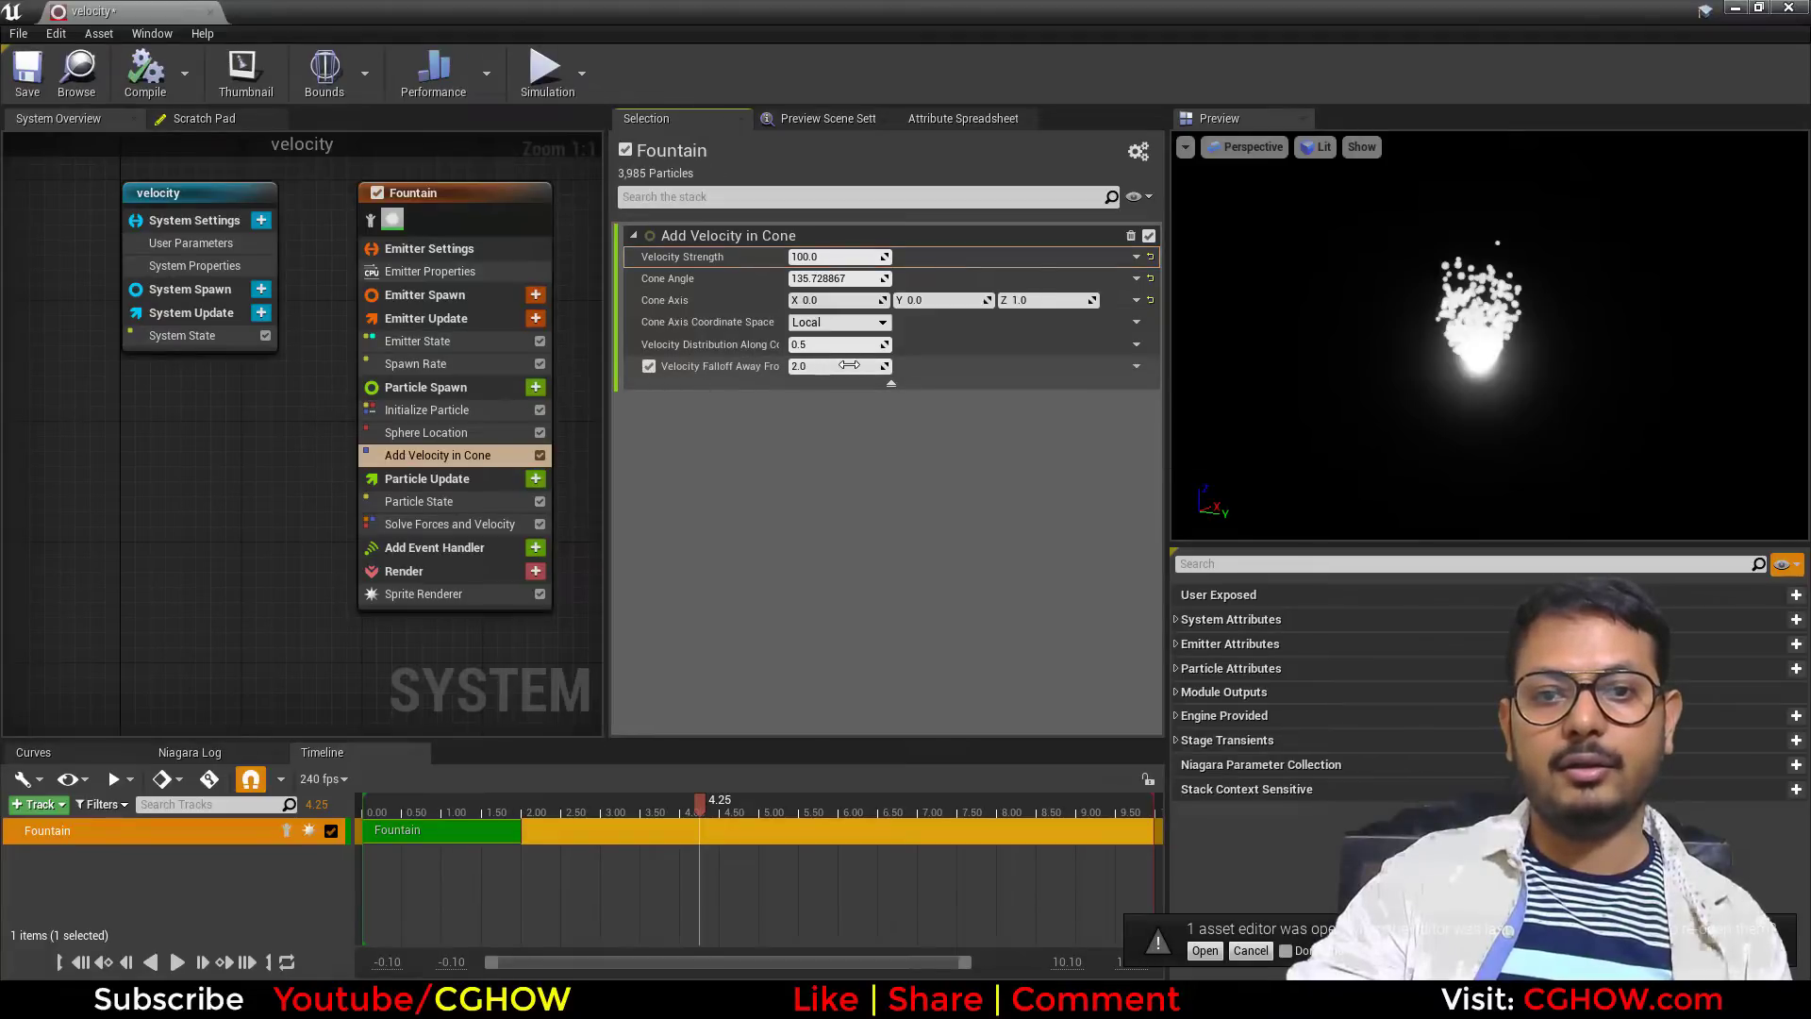
left_click(648, 366)
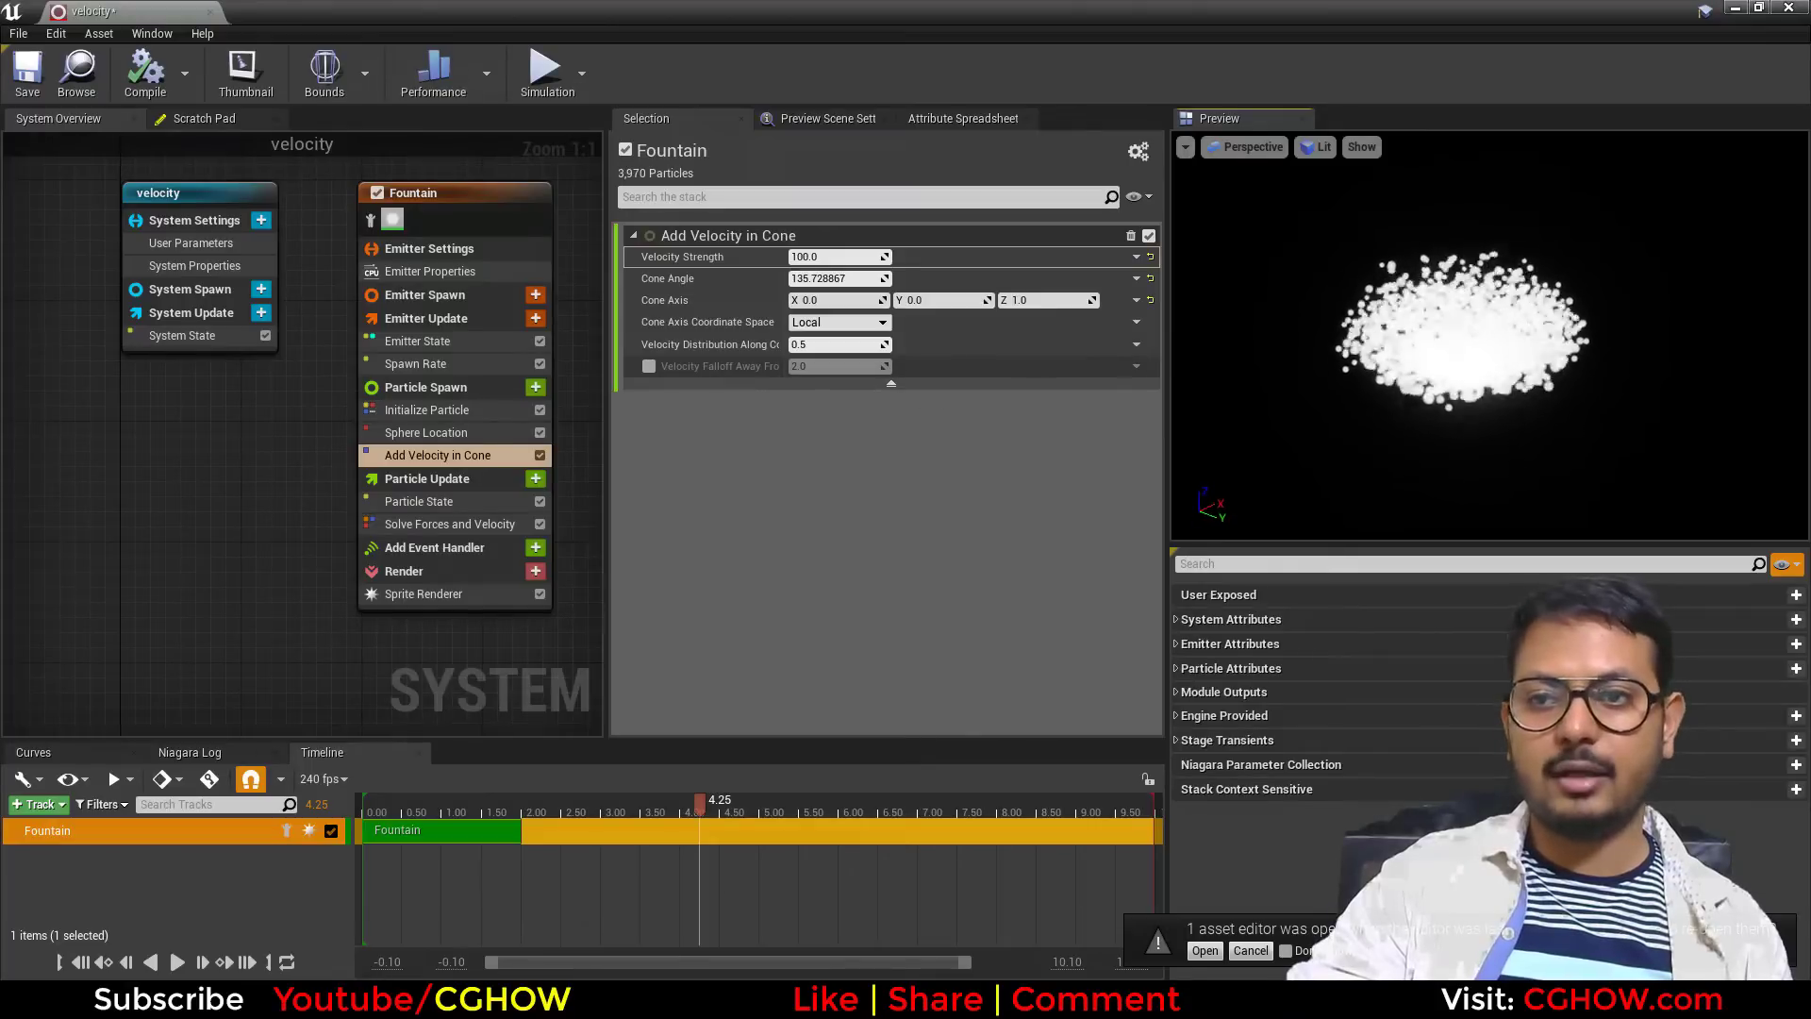
left_click(830, 344)
type("0.0")
left_click(1390, 355)
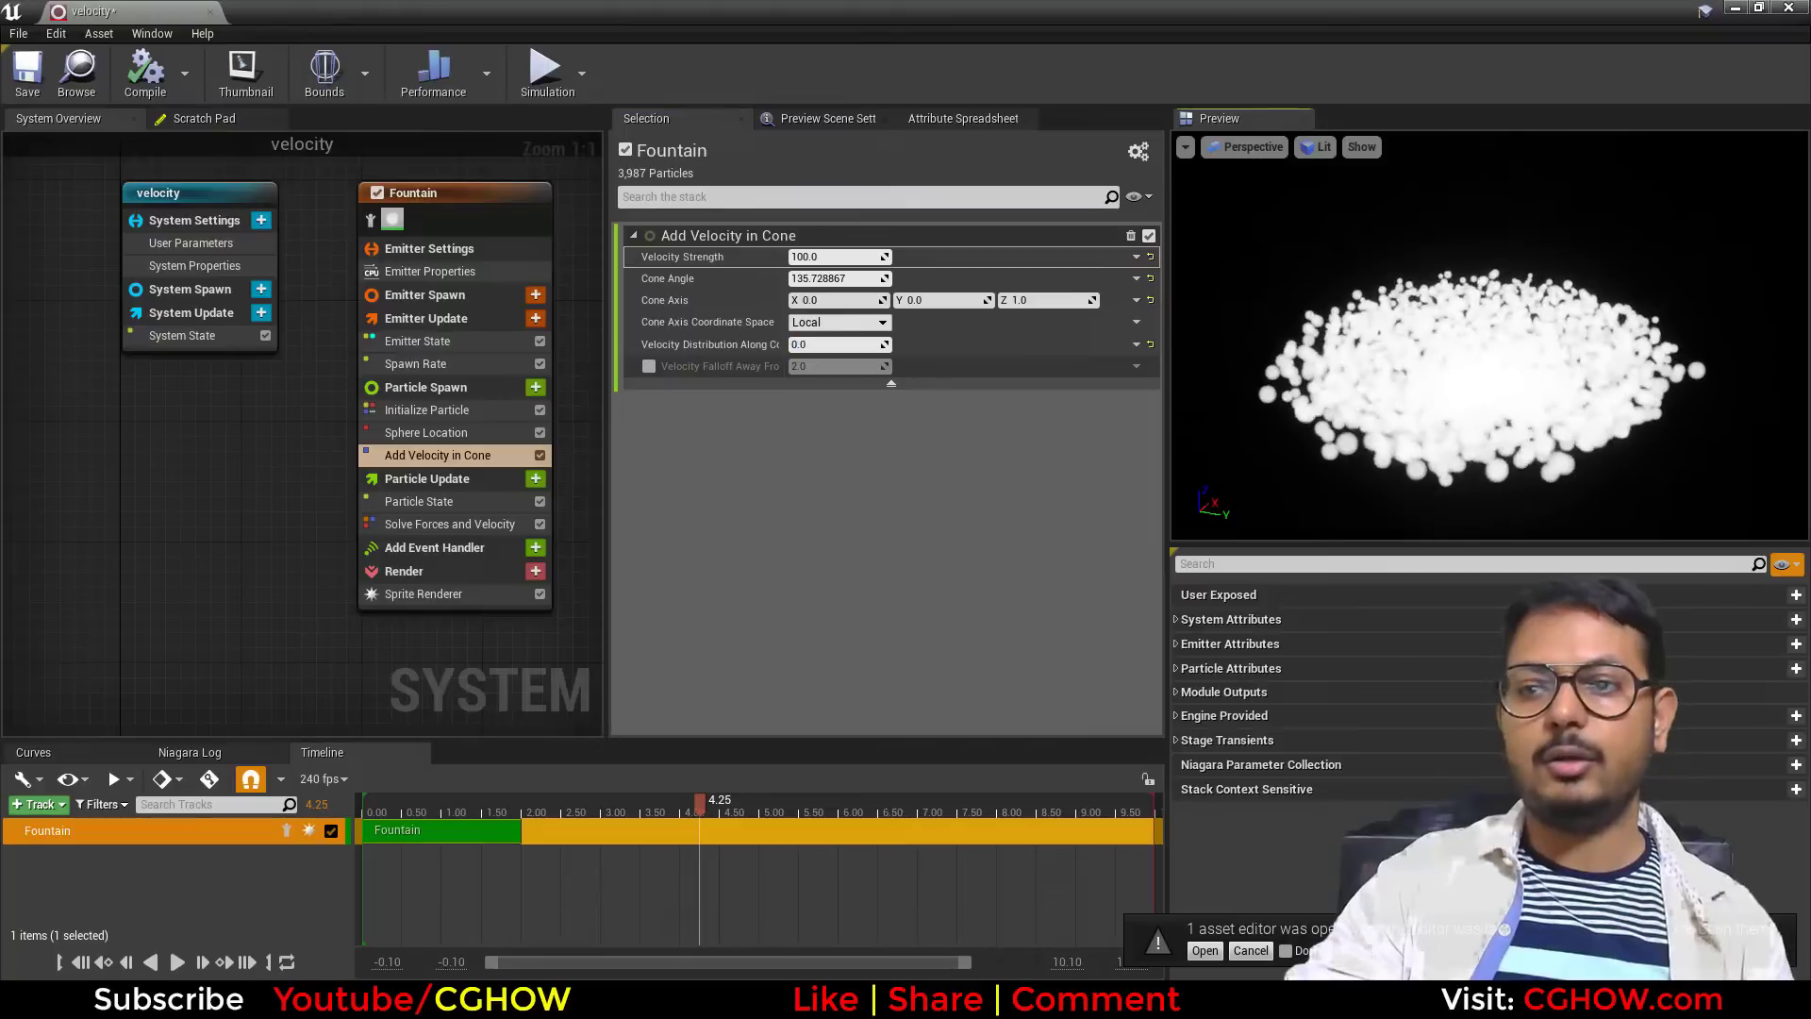
left_click_drag(852, 278, 820, 279)
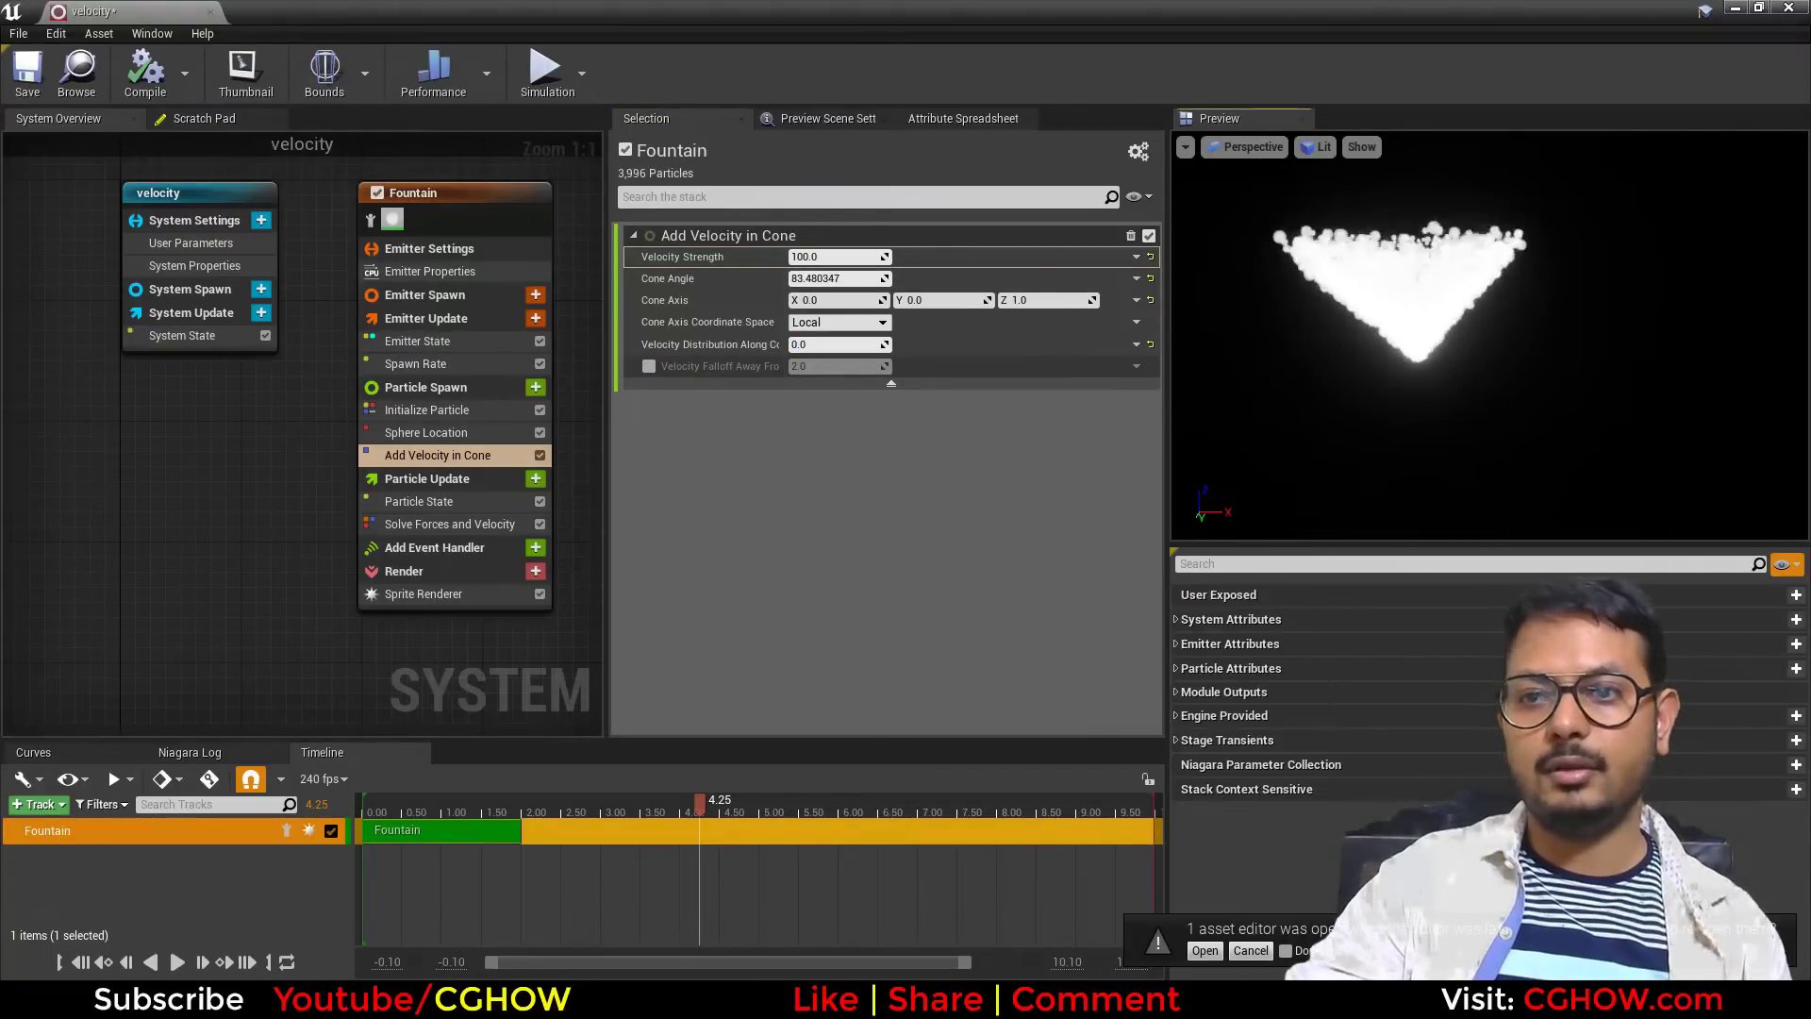
Try distribution 1 and about 0.52, return it to 0, and enable Velocity Falloff Away From Cone Axis at 2.0.
left_click(845, 344)
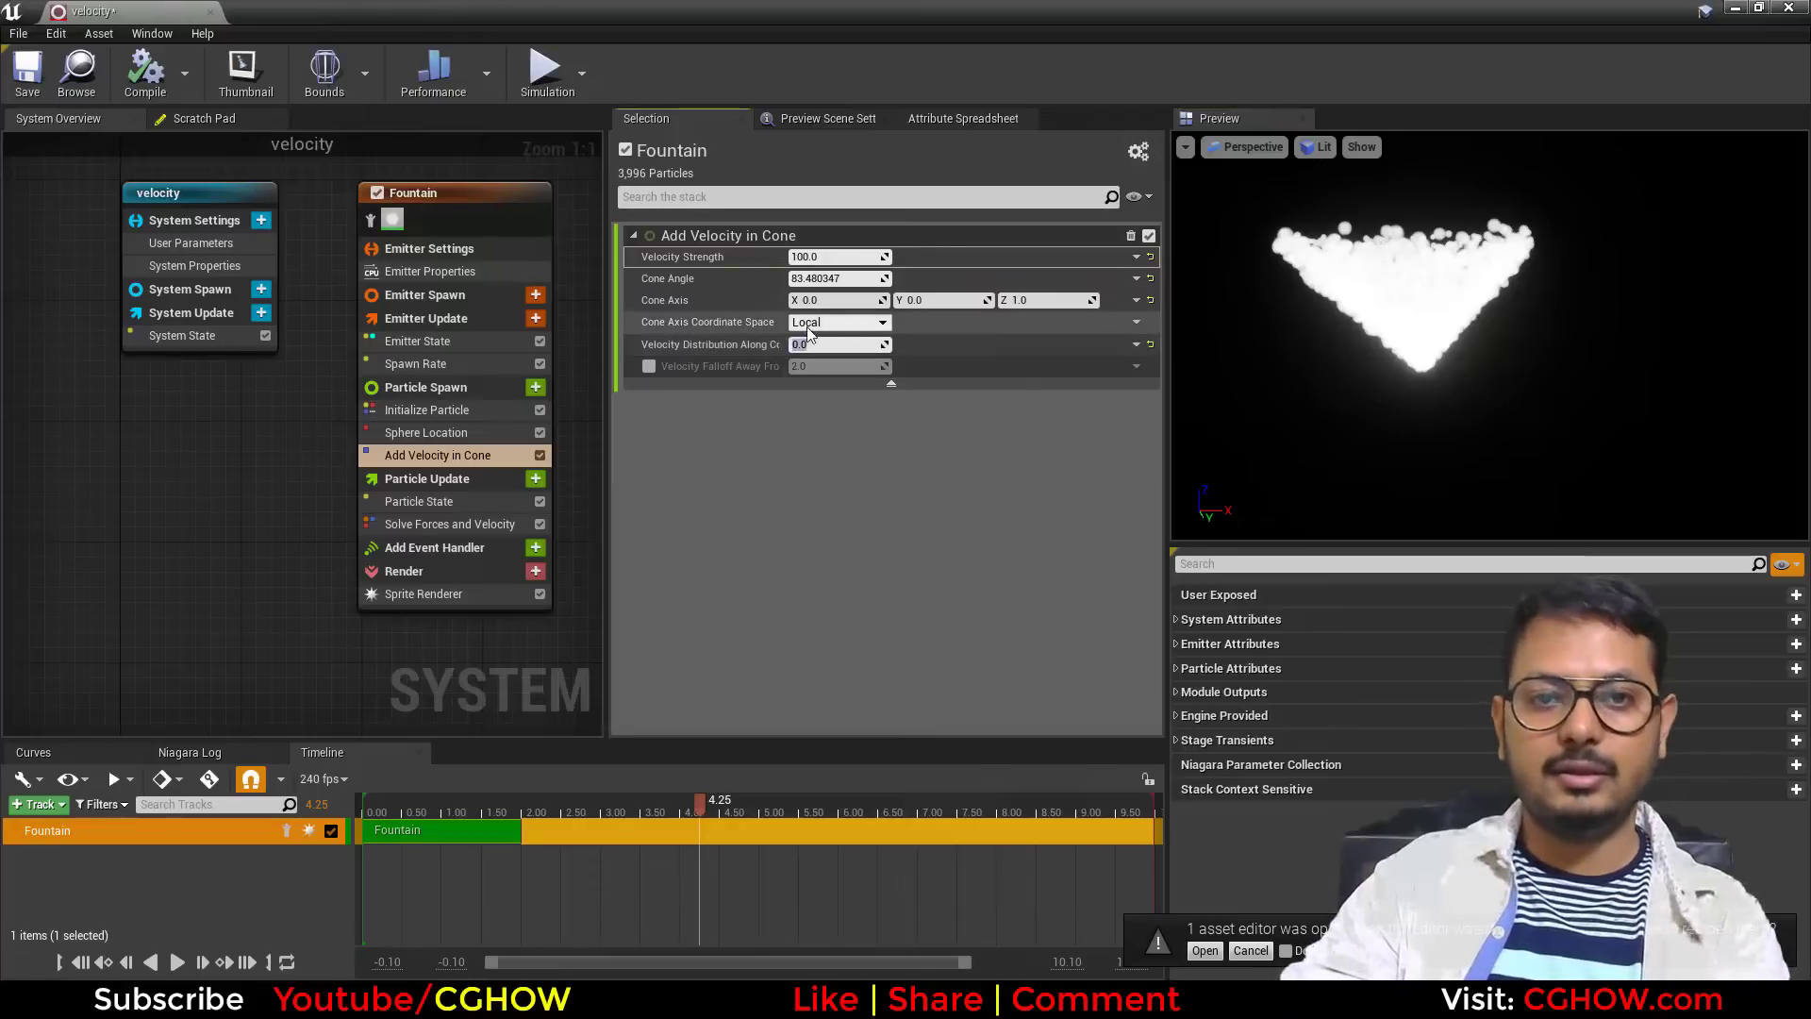
left_click_drag(783, 323, 834, 322)
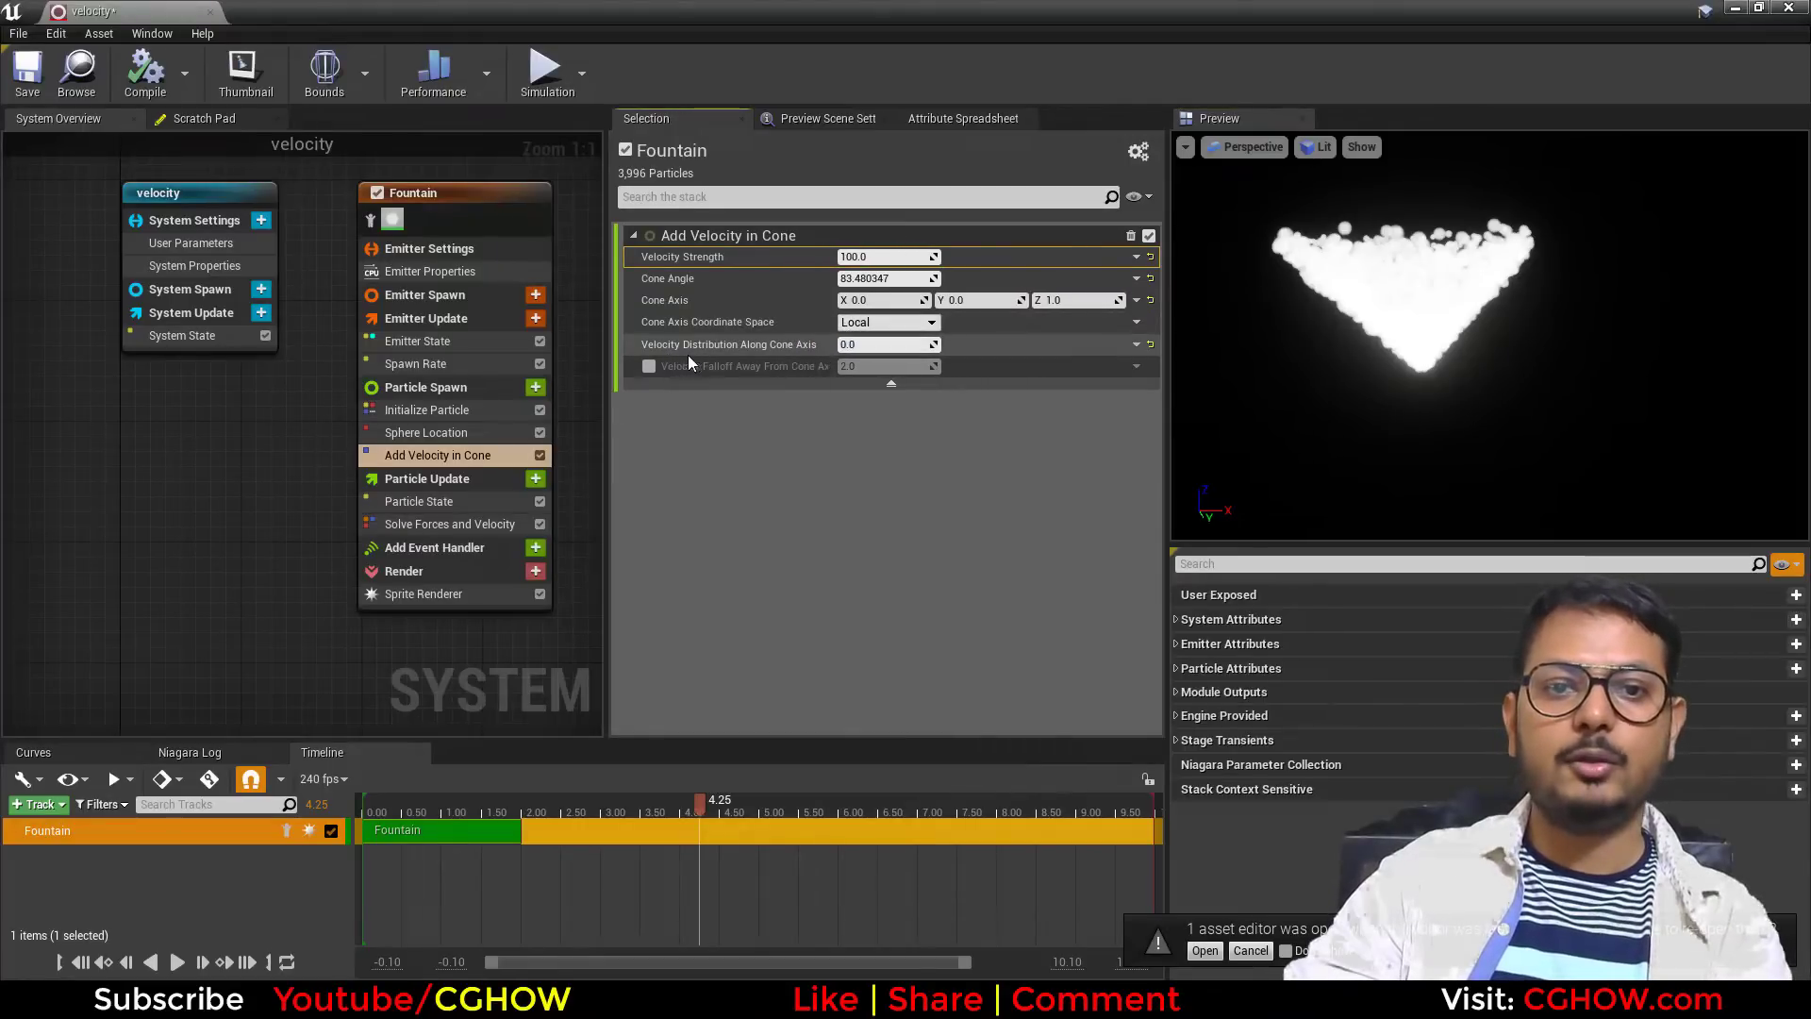
left_click(905, 340)
type("1")
key("Return")
left_click_drag(1399, 290, 1490, 286)
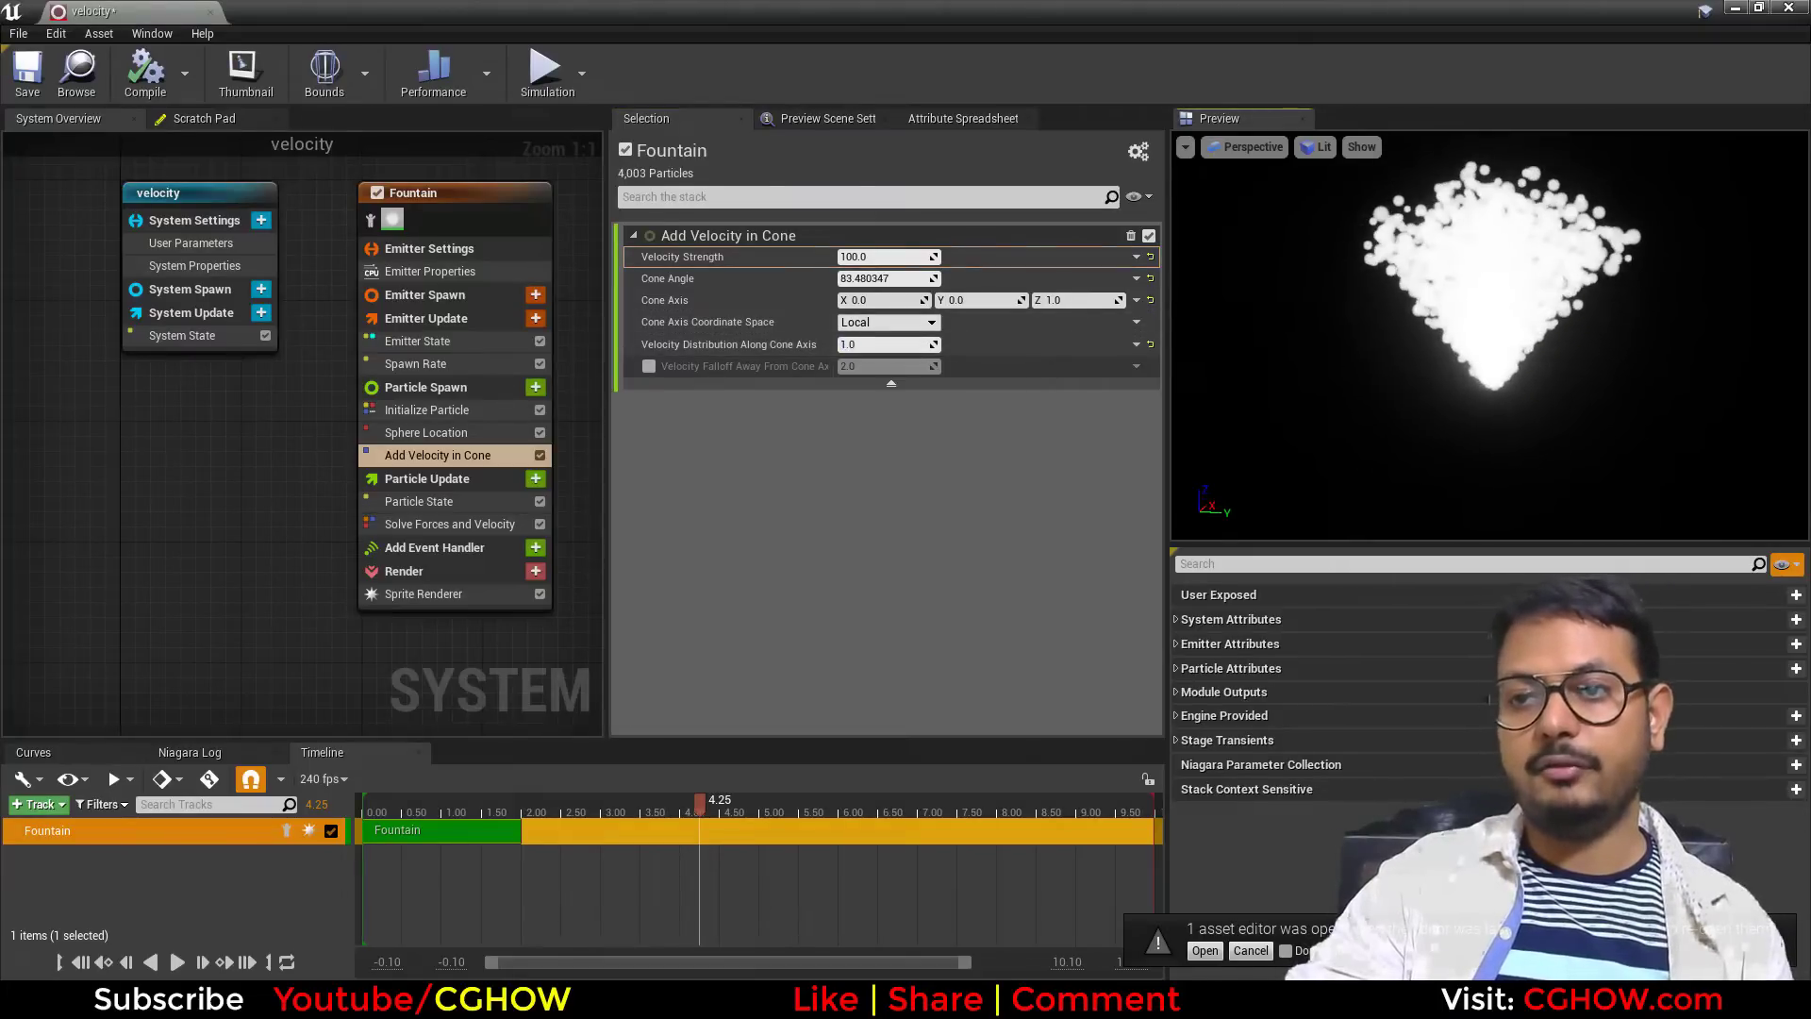
left_click_drag(886, 345, 859, 344)
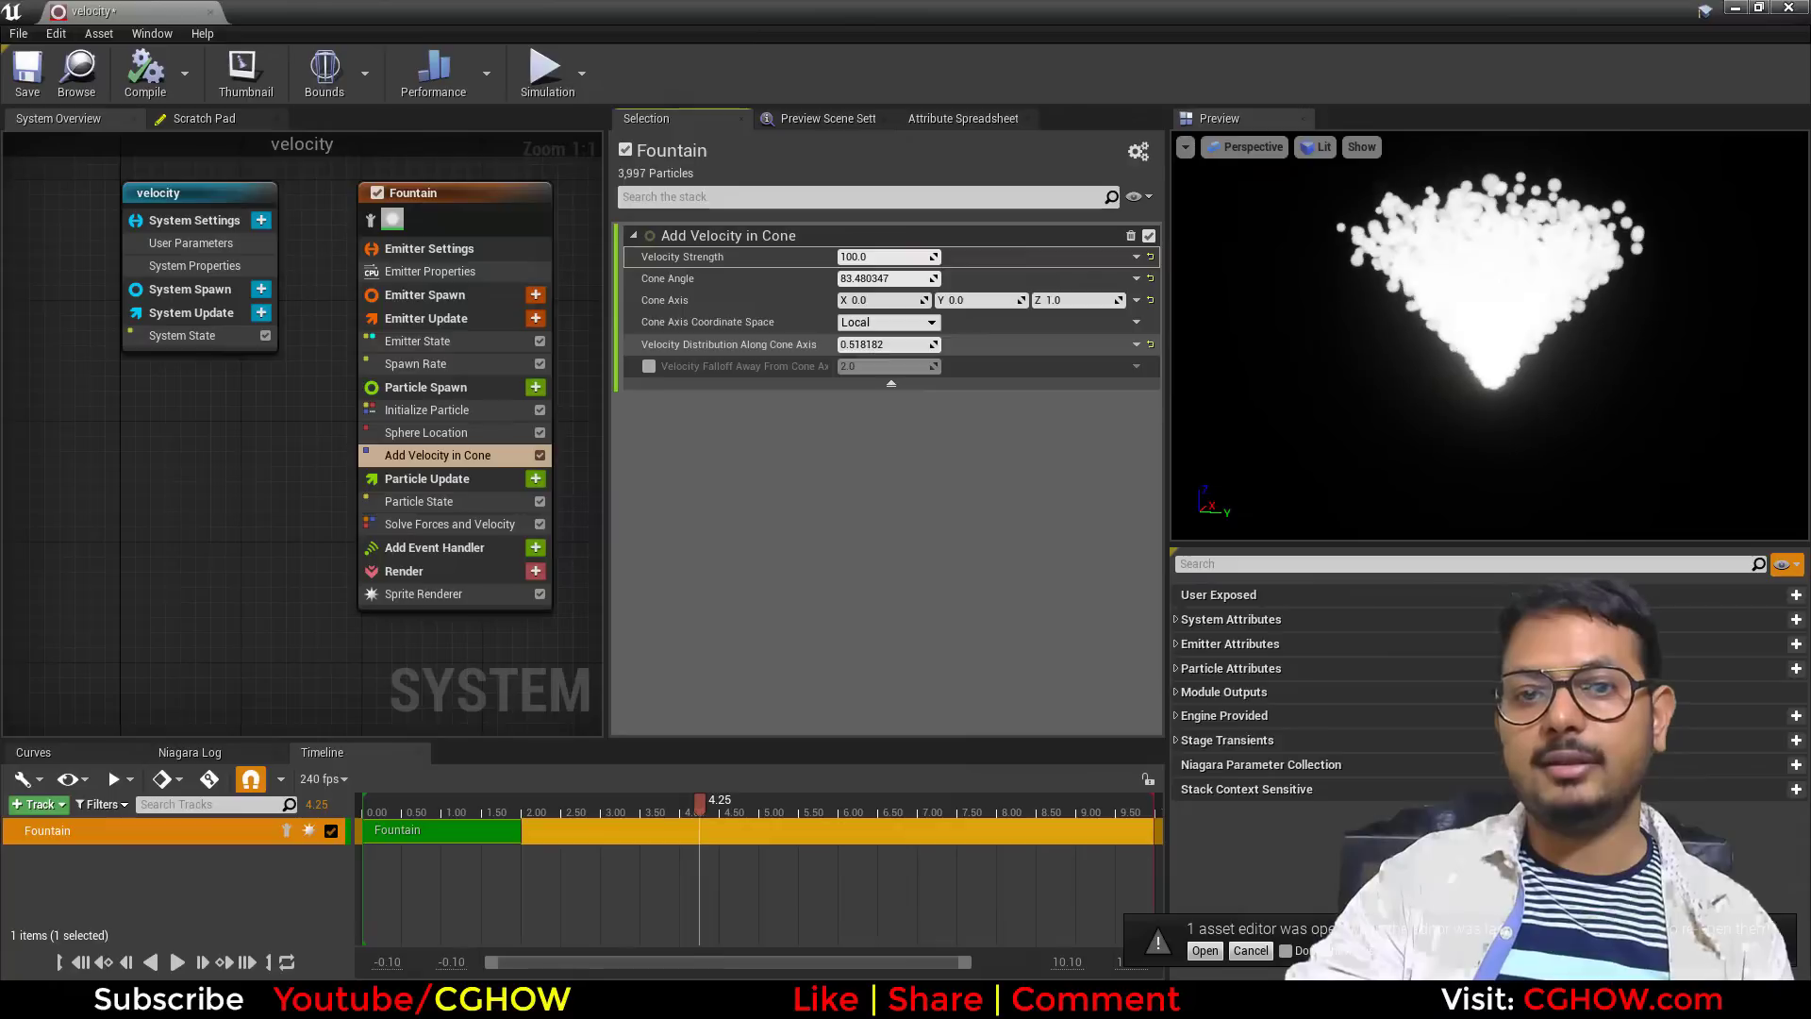
type("0")
key("Return")
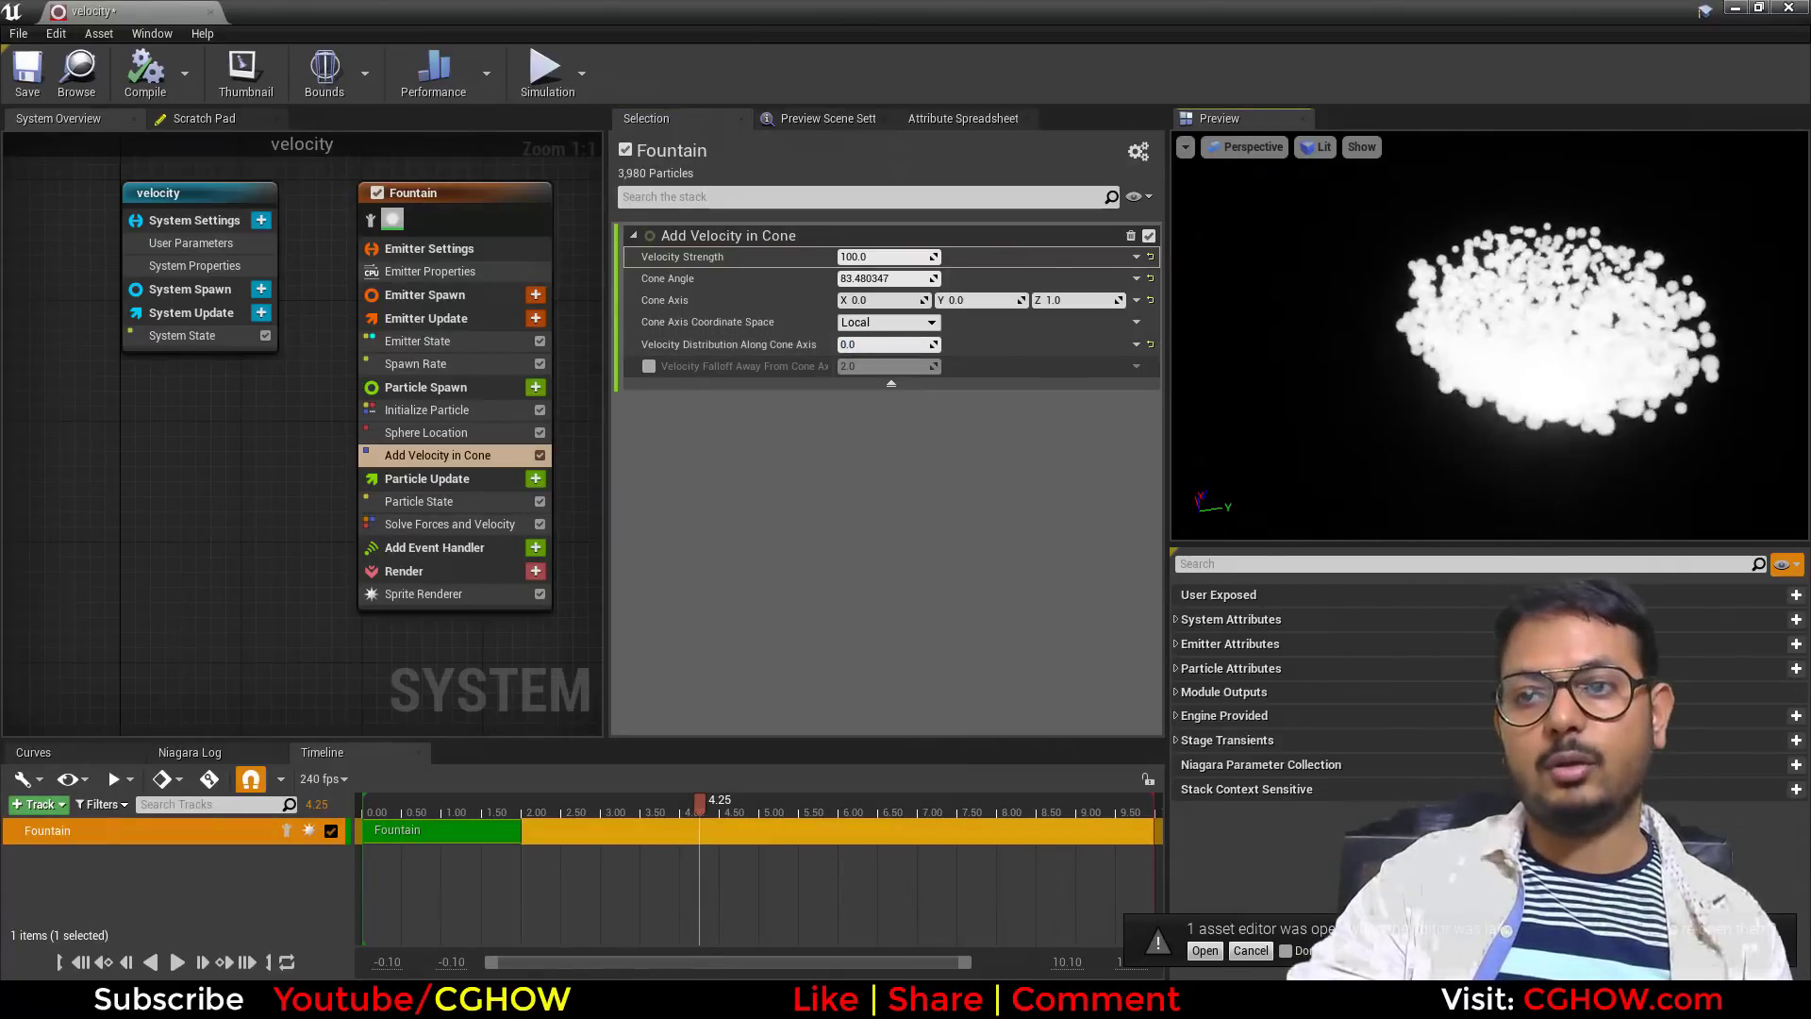
left_click(648, 367)
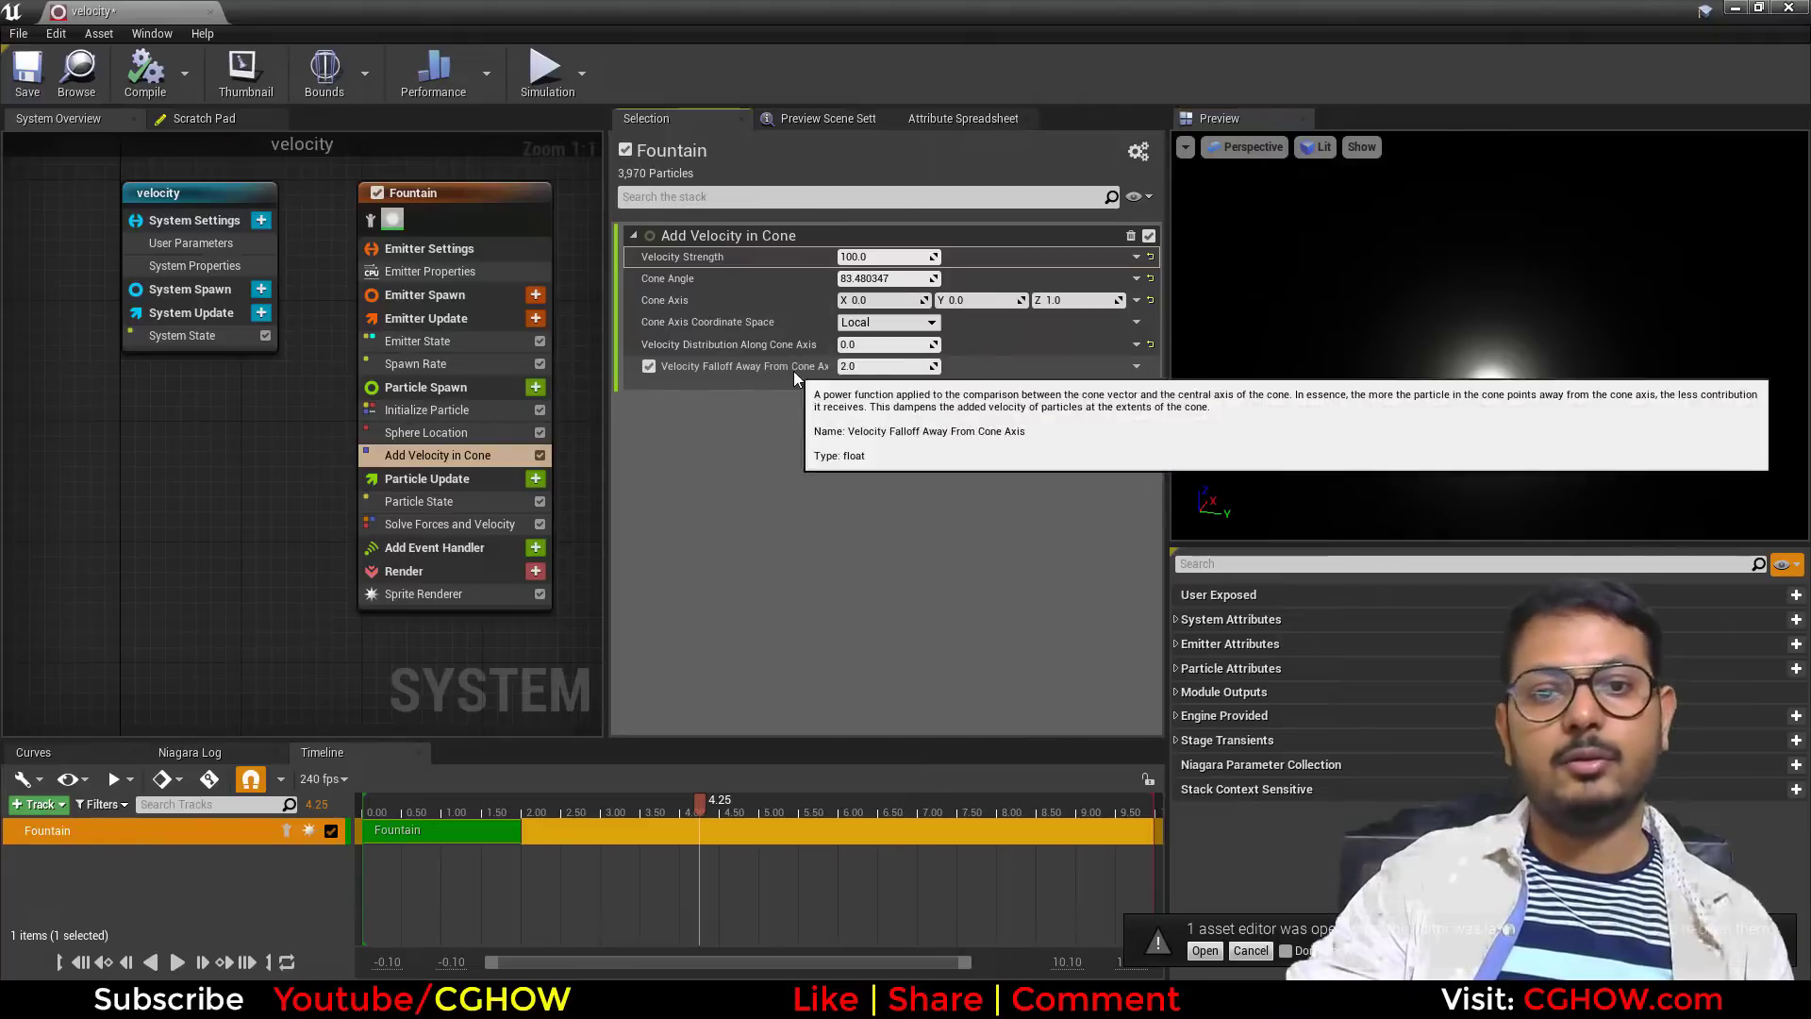